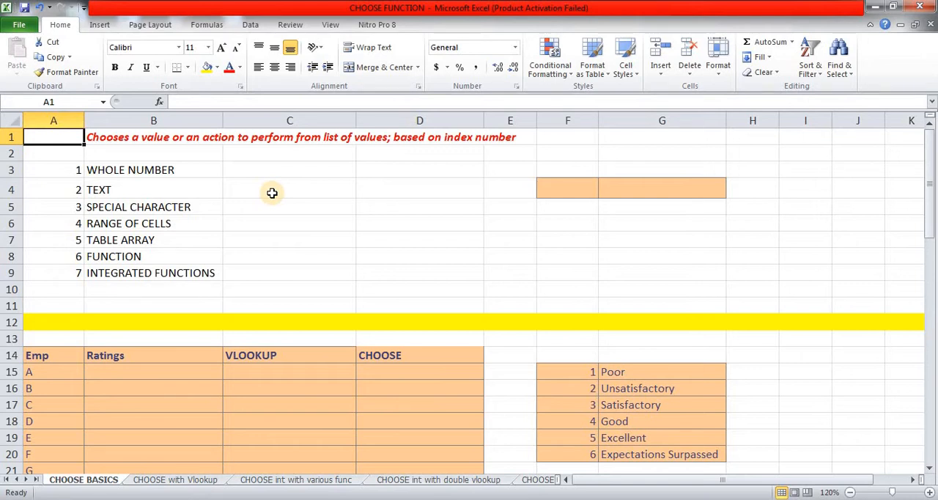
key(Right)
key(Right)
key(Left)
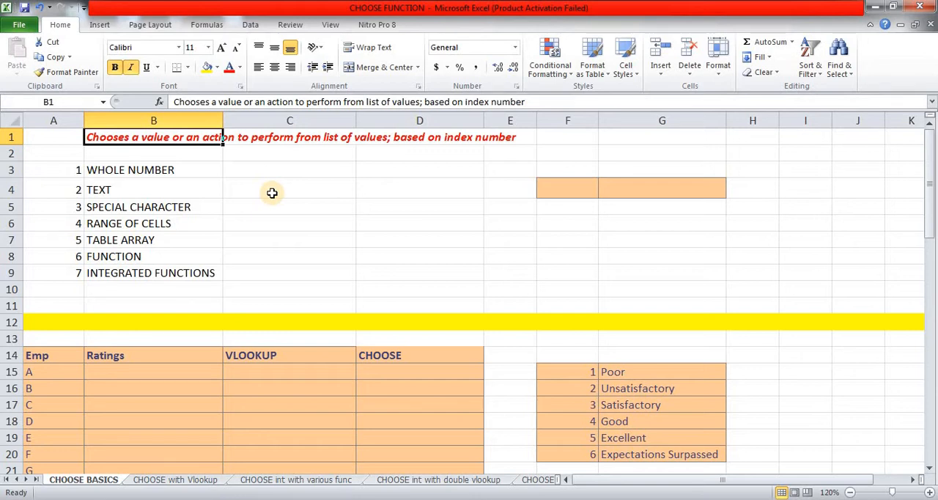
key(Right)
key(Right)
key(Right)
key(Right)
key(Right)
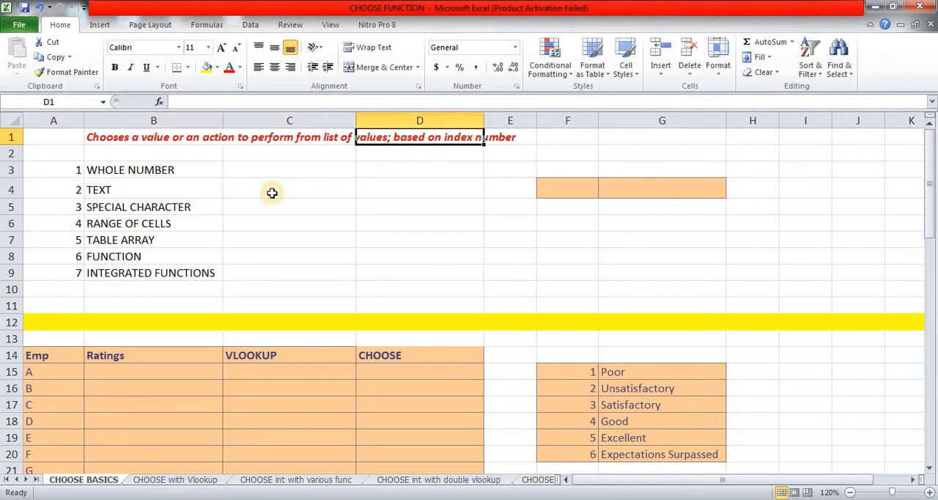
Step: Start a CHOOSE formula in cell G4 that uses cell F4 as the index number
key(Down)
key(Down)
key(Down)
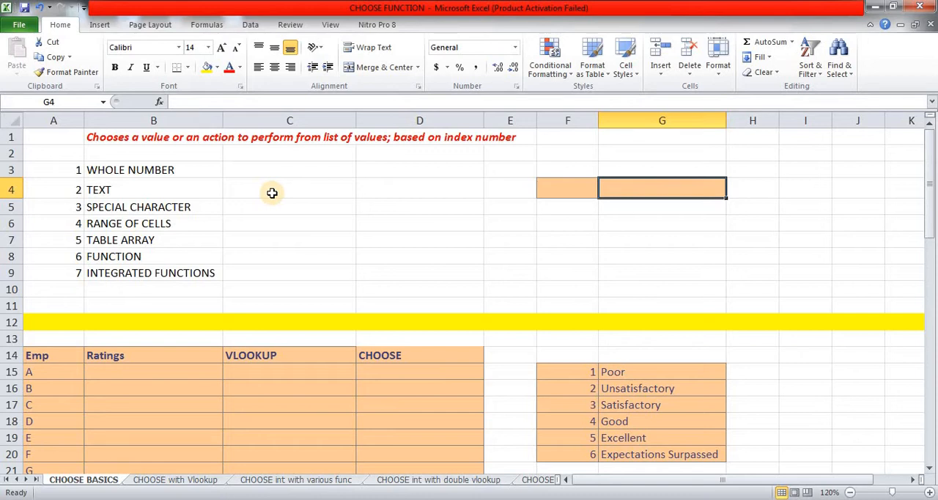
text(=choo)
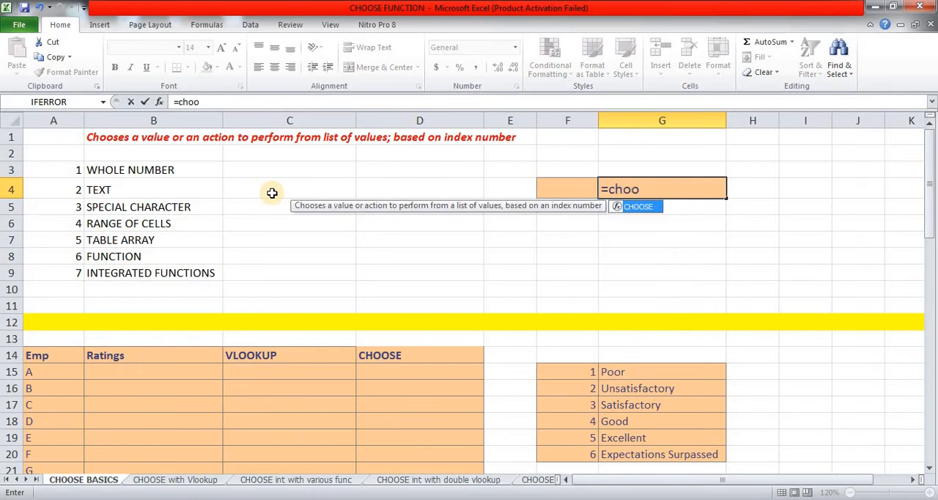
key(Tab)
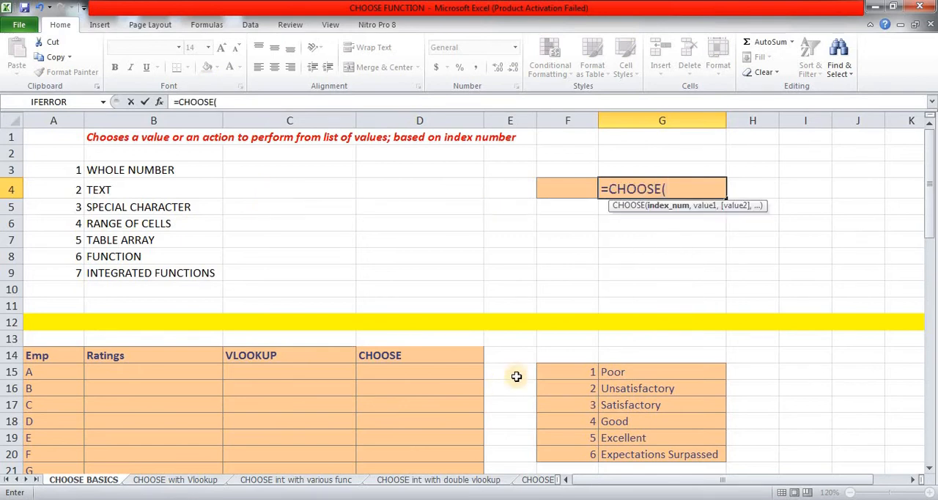
click(560, 188)
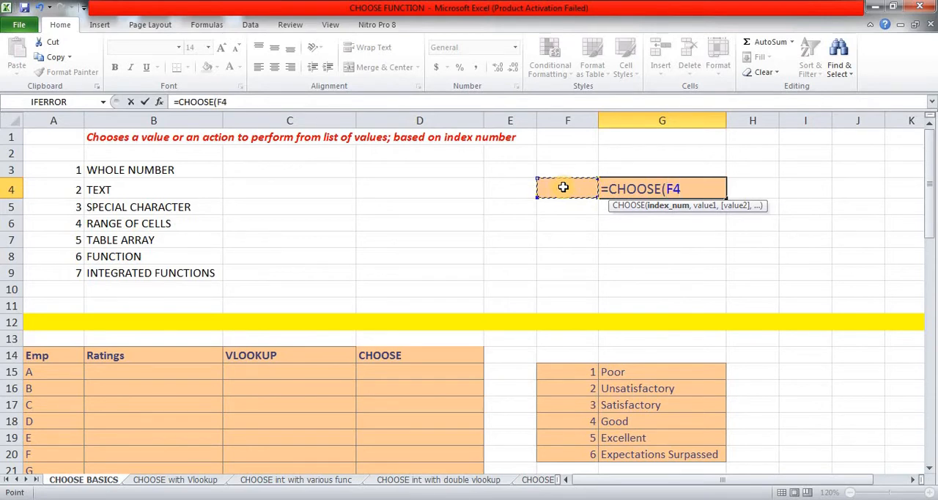
text(,)
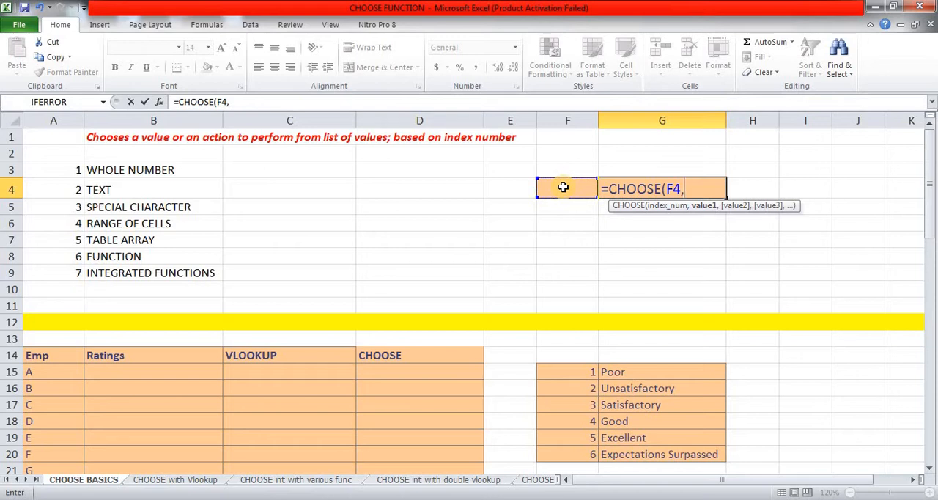
text("sachin)
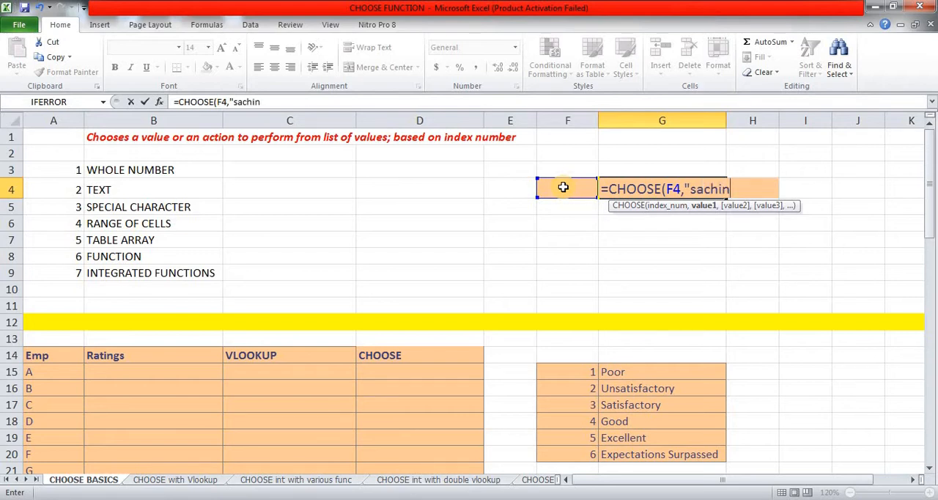
text(",)
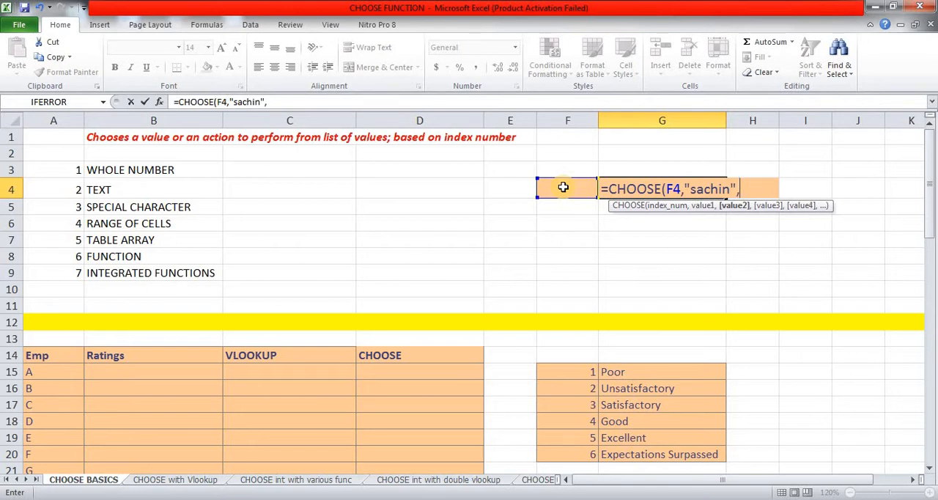
text("*&%$)
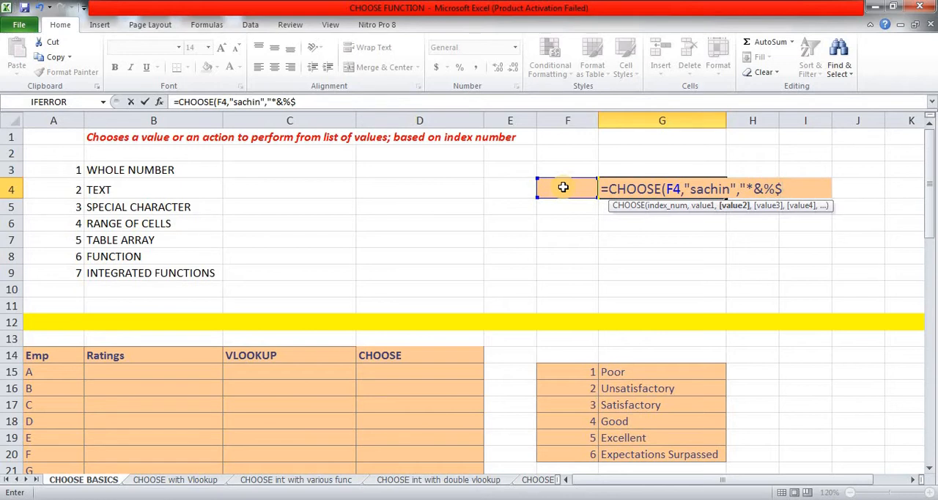
text(",)
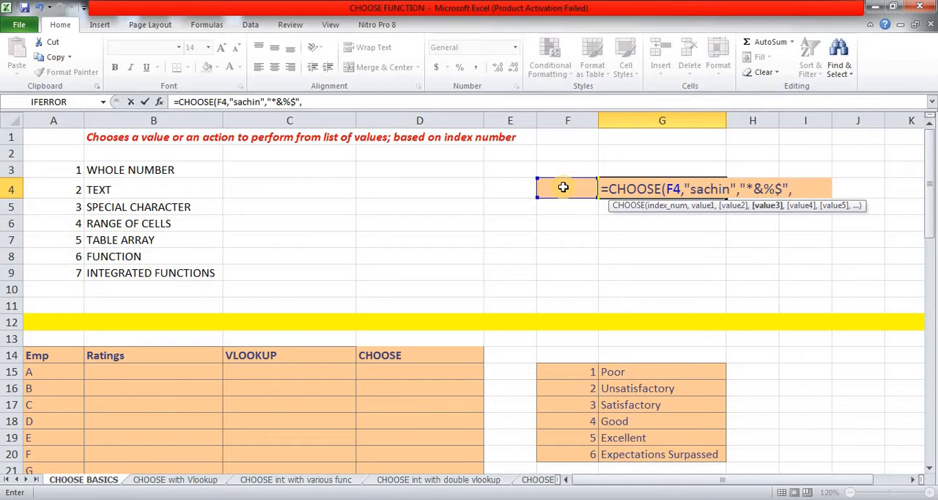
Step: Add the special-character text "*&%$" as the second value and the number 1250 as the third value of the formula
text(1250,)
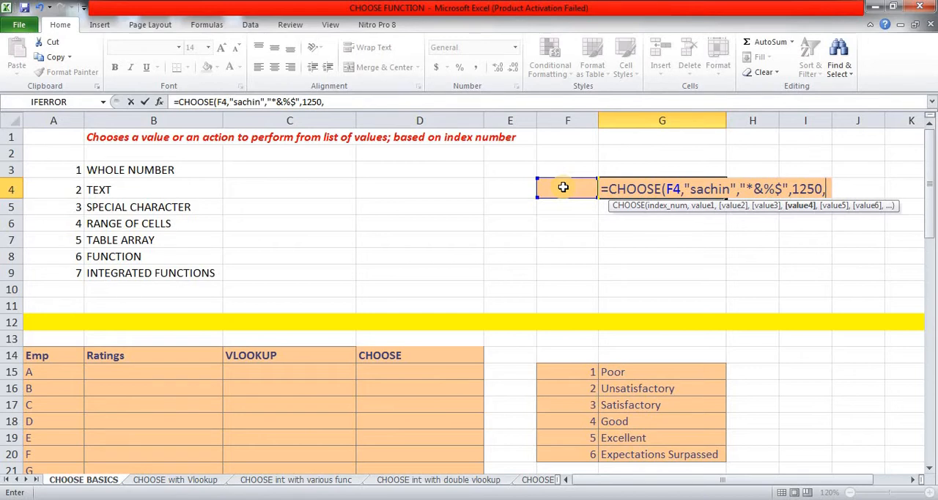
Step: Add SUM(100,200,300) as the fourth value and complete the CHOOSE formula, keeping G4 selected
text(sum)
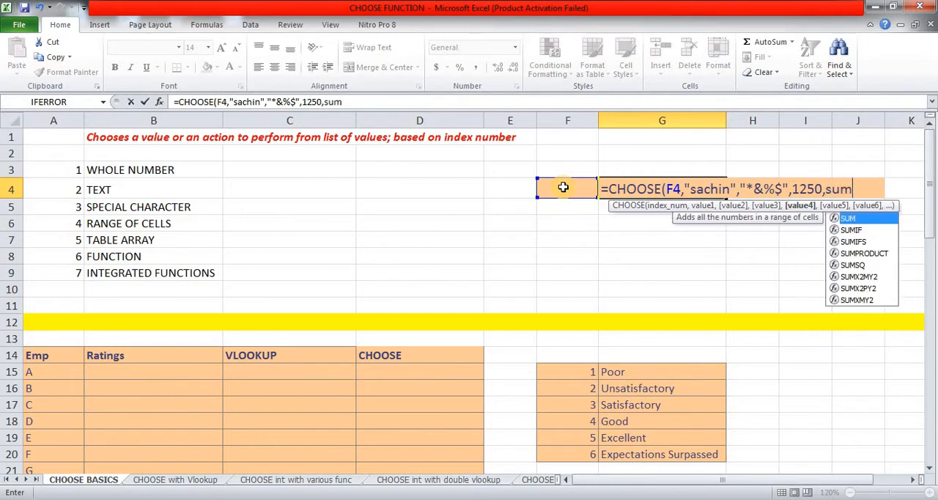
key(Tab)
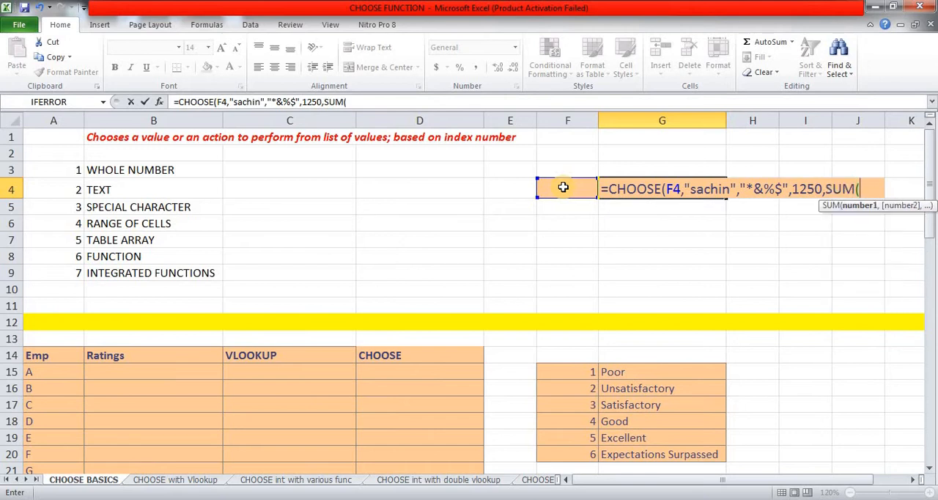
text(100,2)
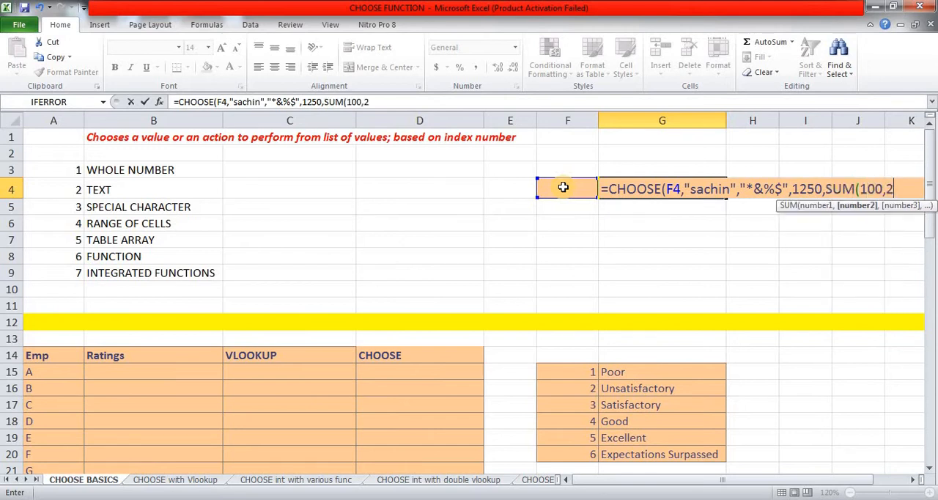
text(00,300)
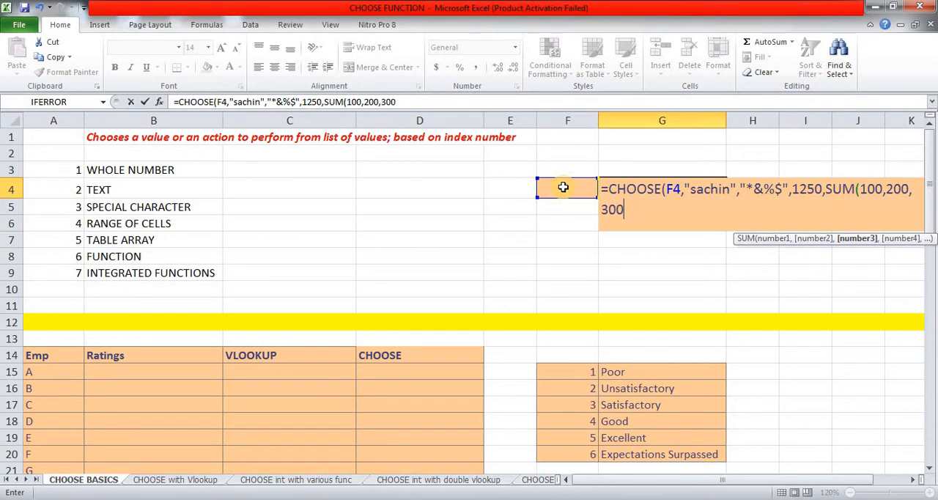
text())
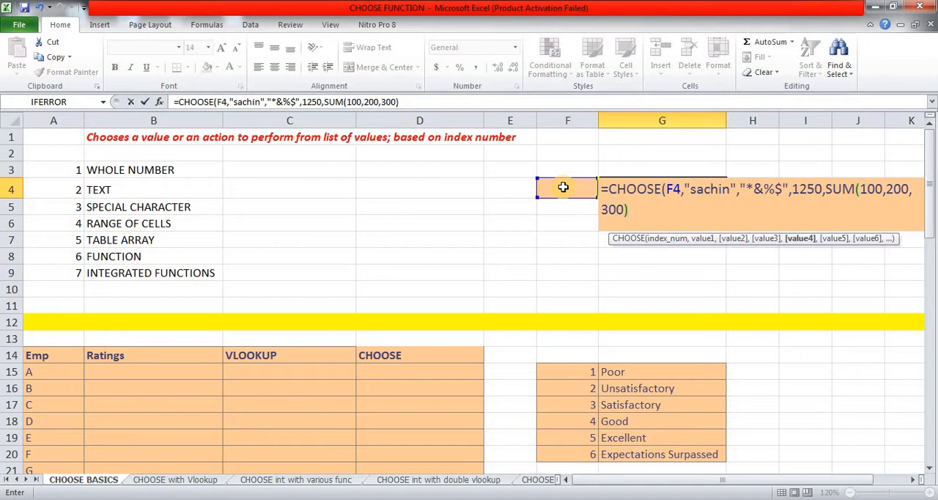
text())
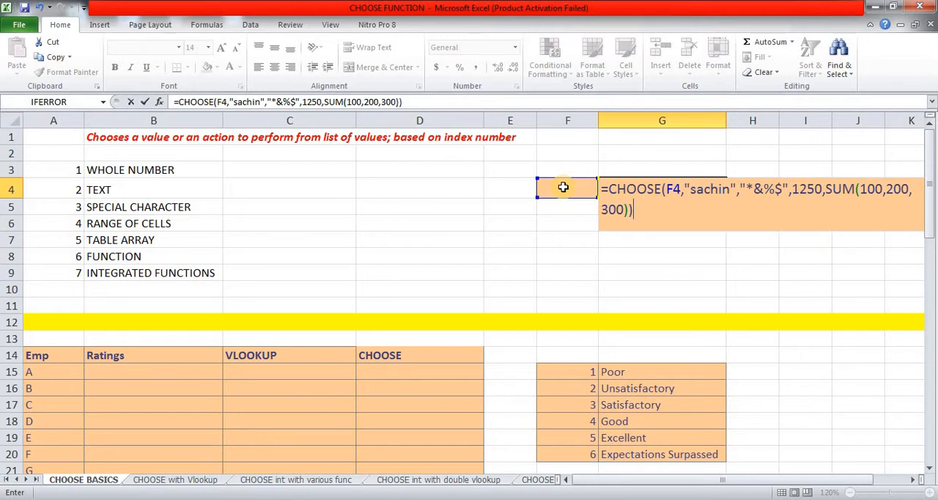
key(ctrl+Return)
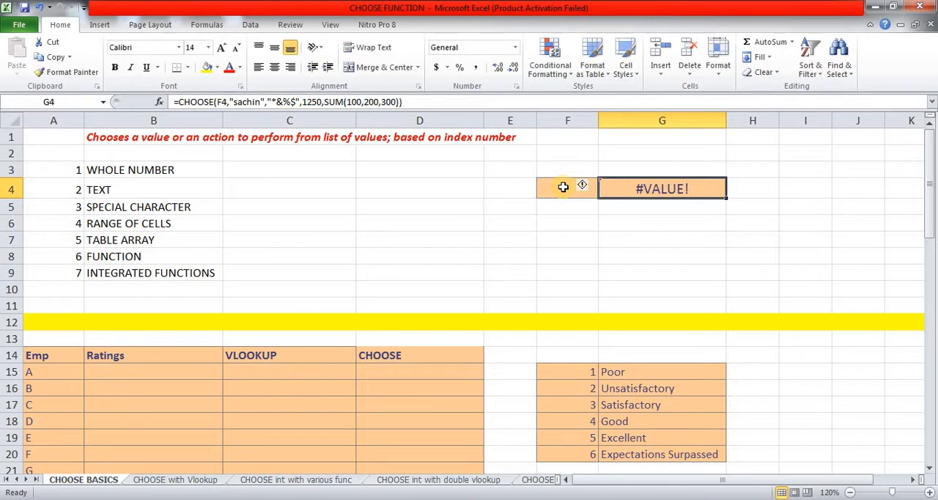
Step: Test the CHOOSE formula by entering index 1 and then index 2 in cell F4
click(563, 187)
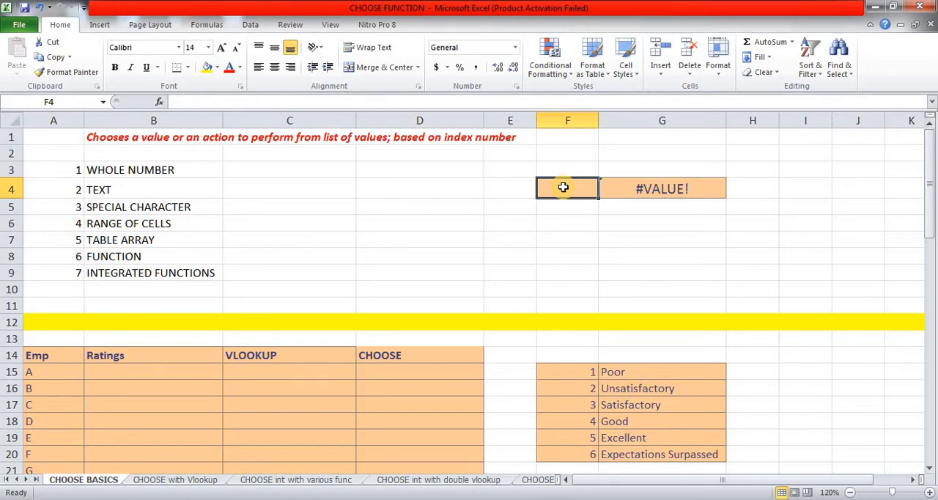
text(1)
key(Return)
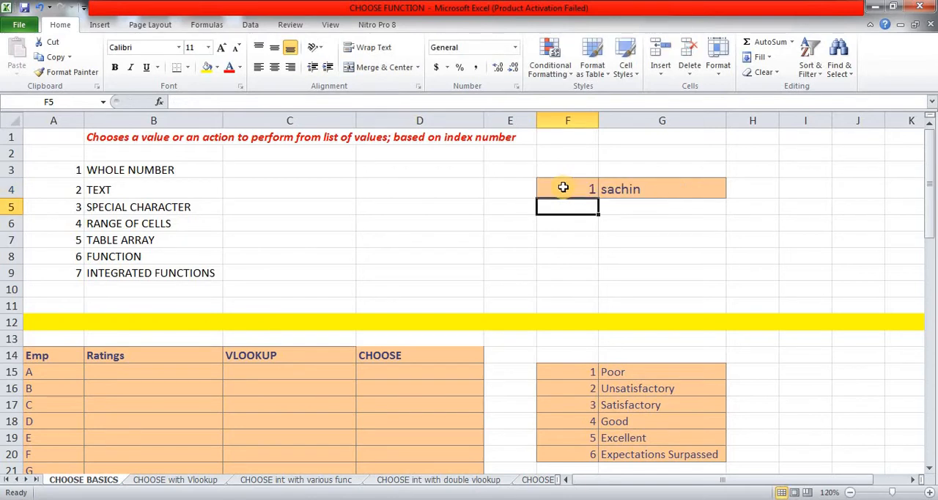
click(562, 186)
text(2)
key(Return)
Step: Test index 3 and then index 4 in cell F4, and check the formula in G4
click(563, 186)
text(3)
key(Return)
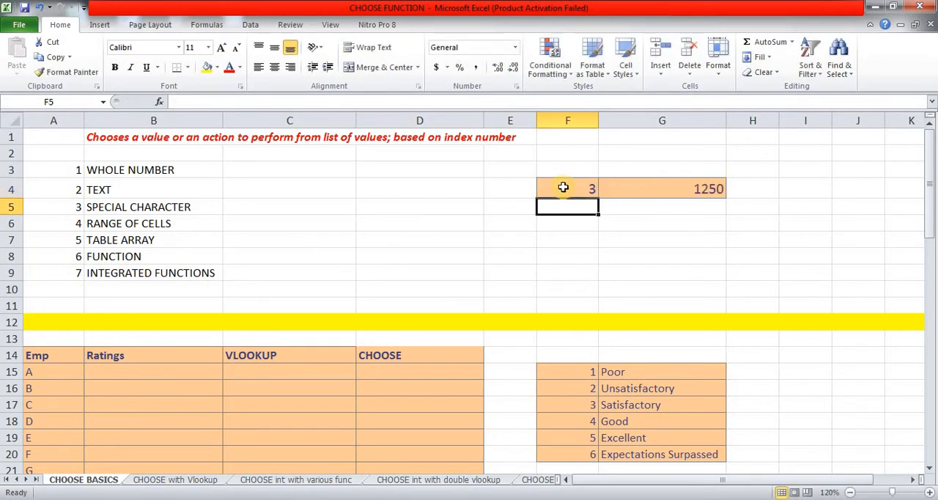
click(563, 187)
text(4)
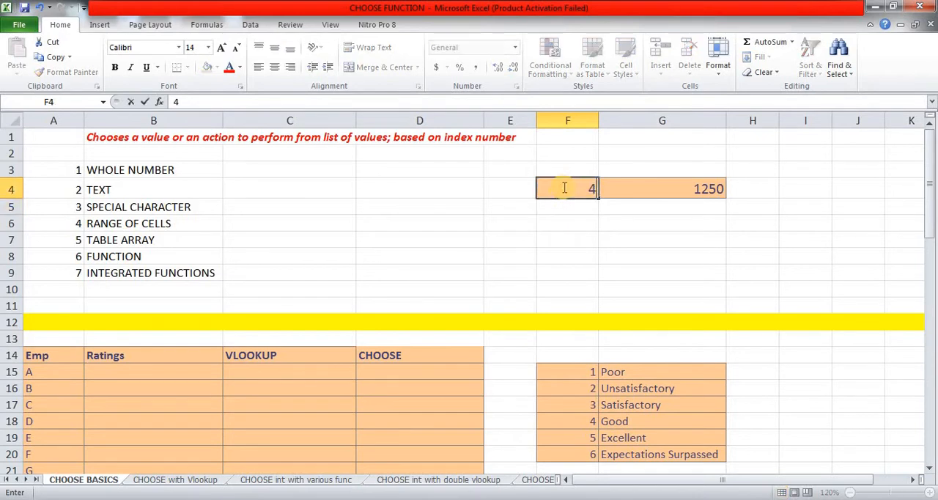
key(Return)
click(563, 186)
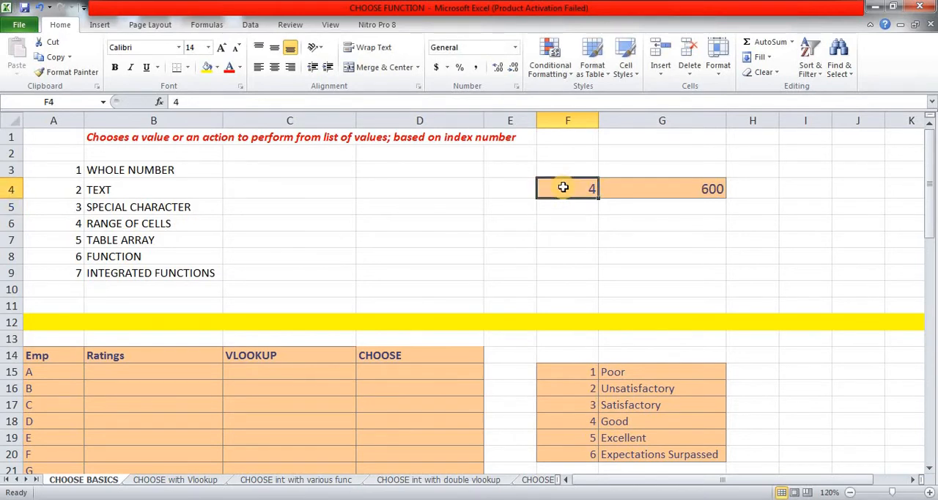
key(Right)
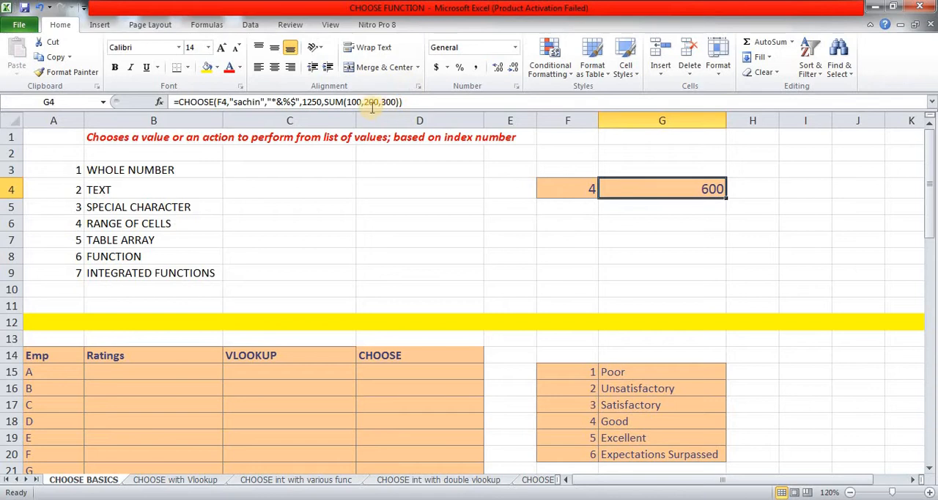
Step: Test an index beyond the four listed values by entering 5 in cell F4
click(579, 192)
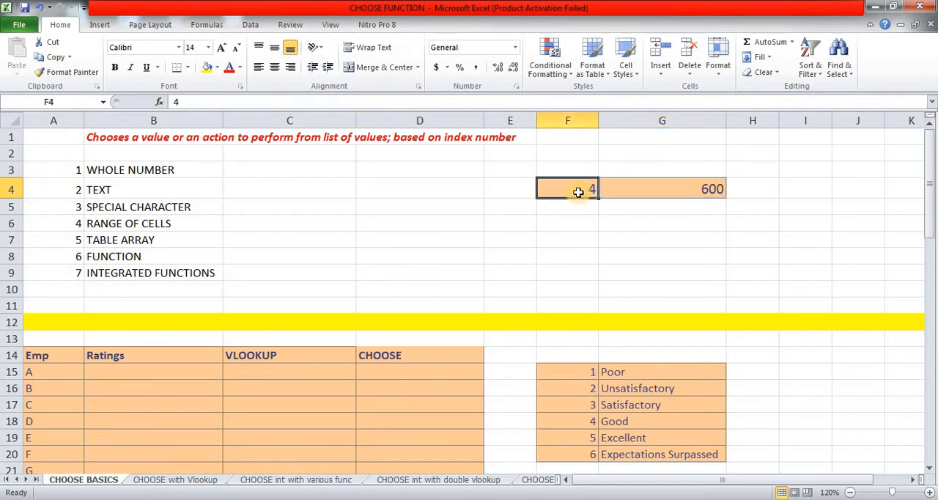
text(5)
key(Return)
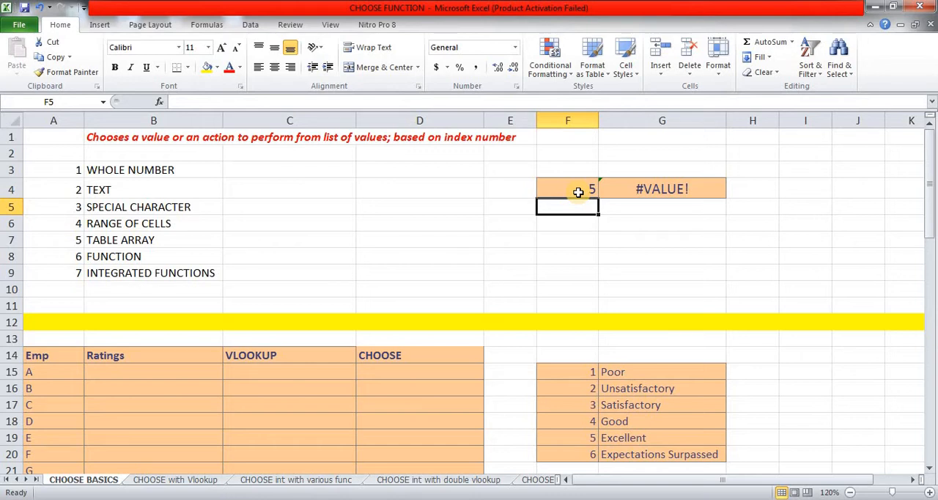
Step: Set the index in F4 back to 1 and review the CHOOSE formula in G4
click(578, 192)
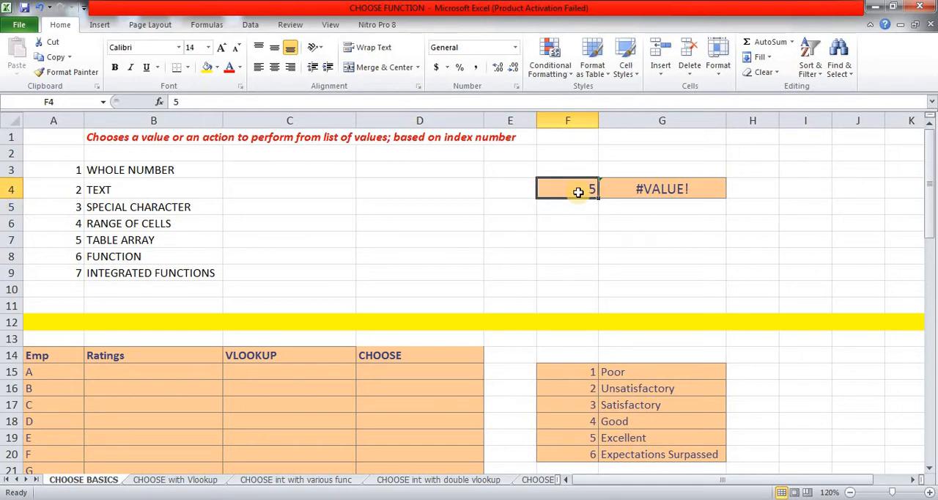
text(1)
key(Return)
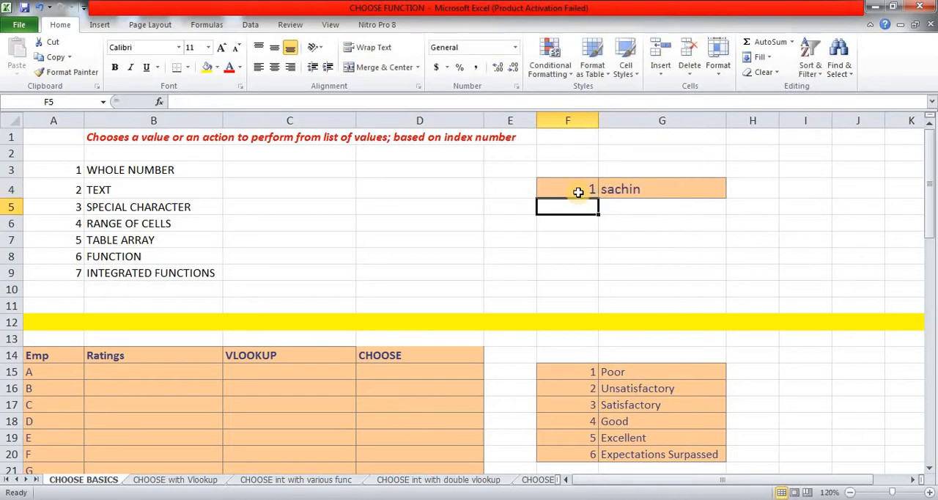
key(Up)
key(Right)
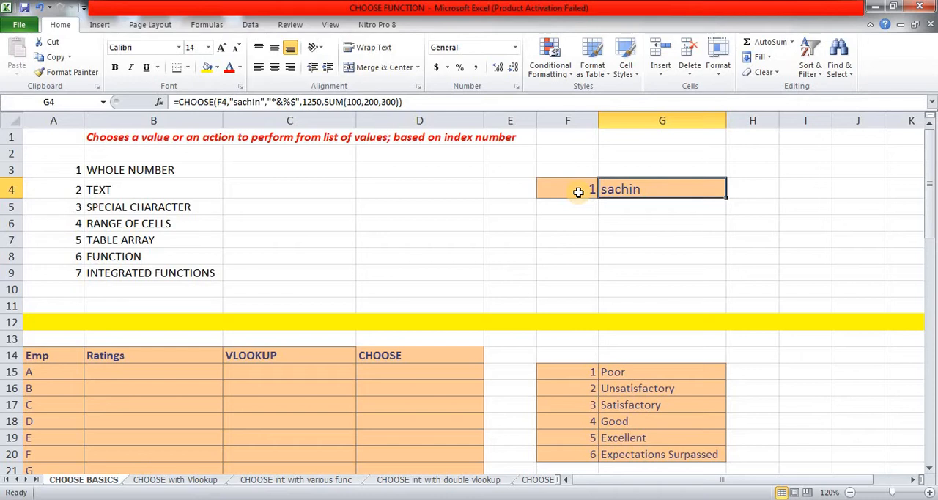
Step: Test a decimal index by changing cell F4 to 1.2
click(578, 192)
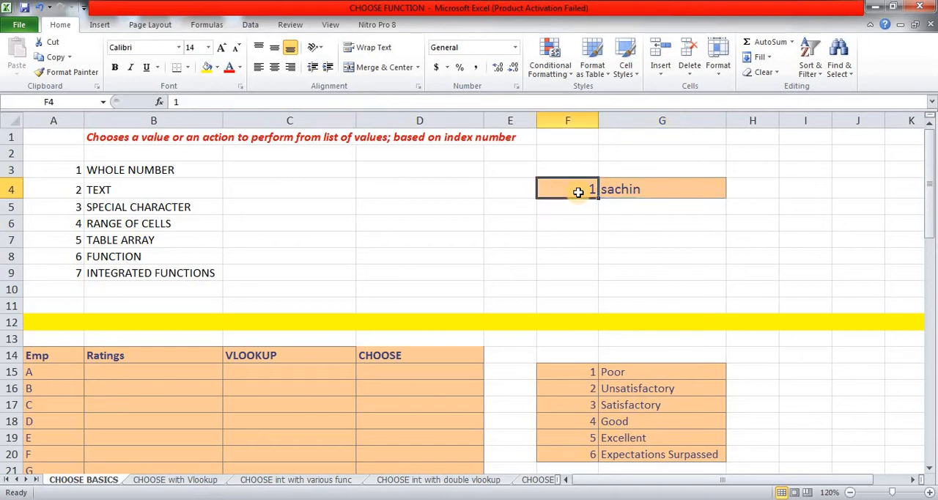
key(F2)
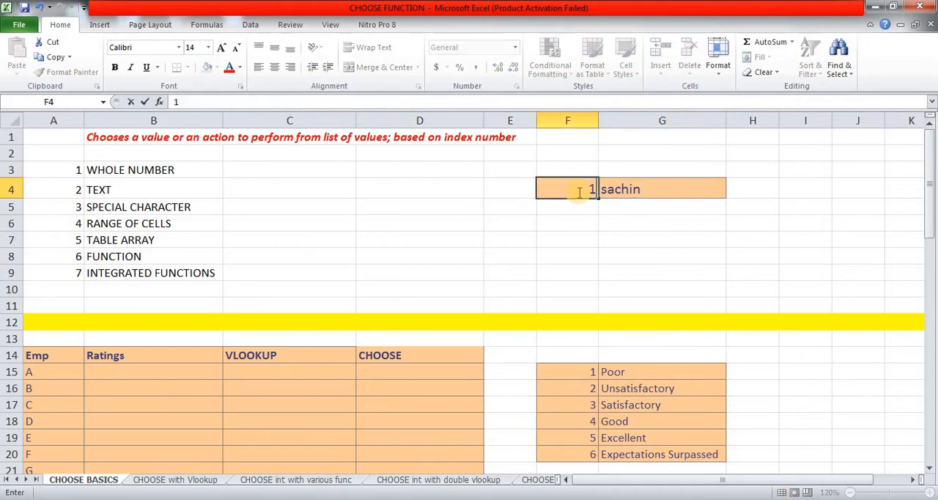
key(BackSpace)
text(2)
key(Return)
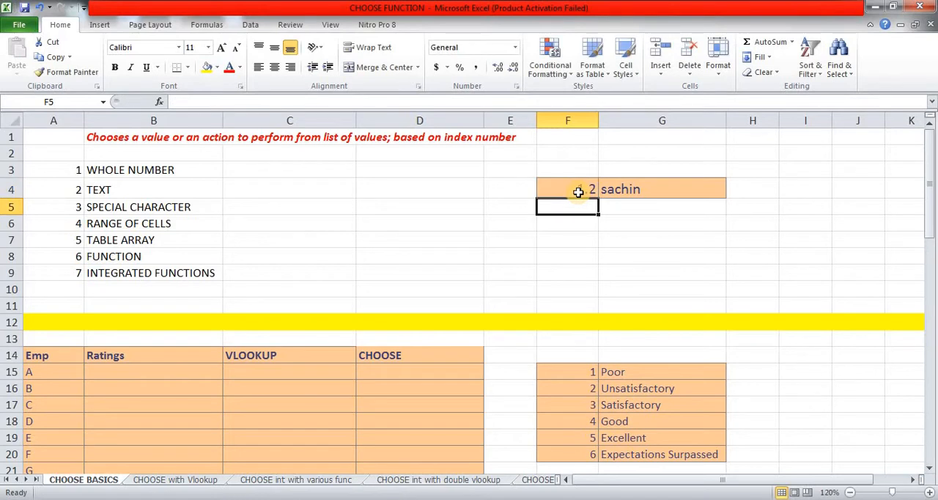
Step: Enter the decimal index 2.456 in cell F4
click(578, 192)
text(2.456)
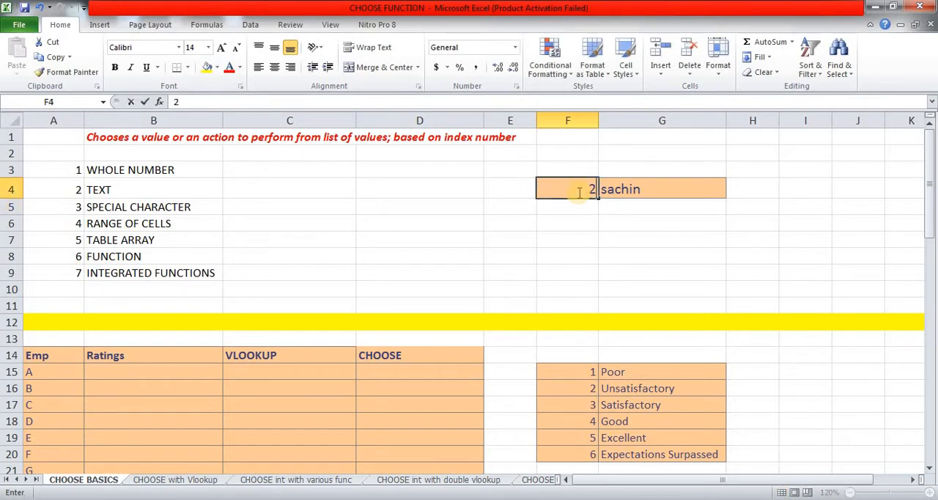
key(Return)
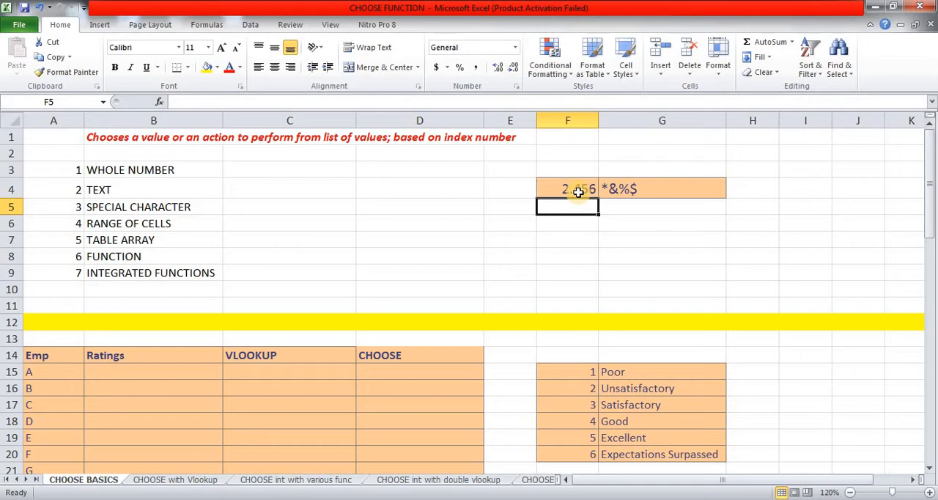
Step: Test the decimal index 3.568 by entering it in cell F4
click(578, 192)
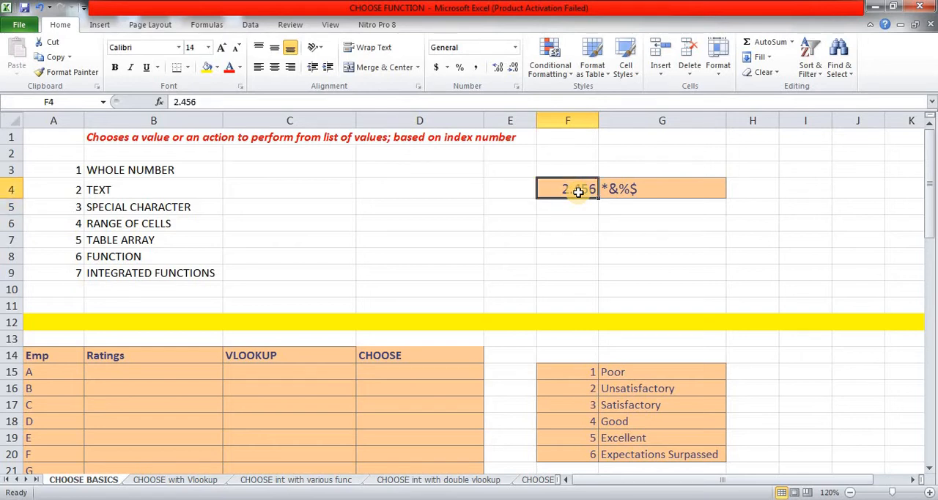
text(3.5)
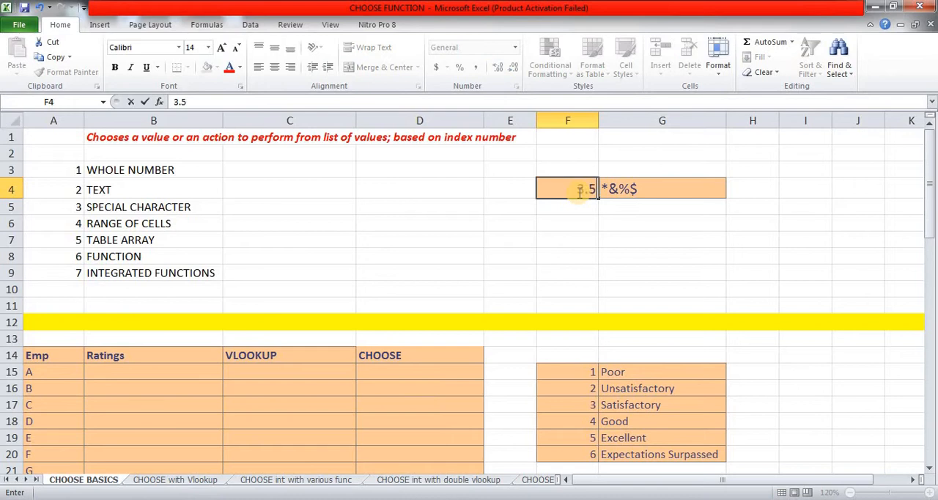
text(68)
key(Return)
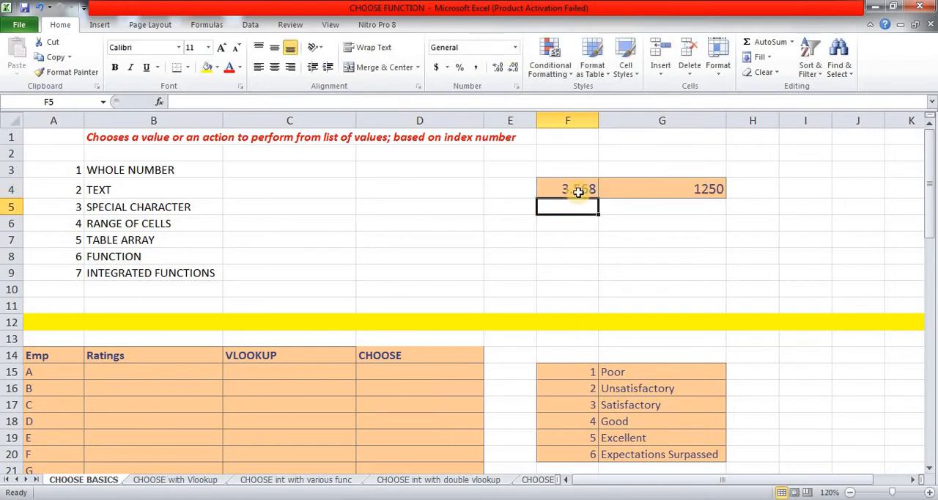
Step: Enter the decimal index 4.5608 in cell F4 and review the CHOOSE formula in G4
click(578, 192)
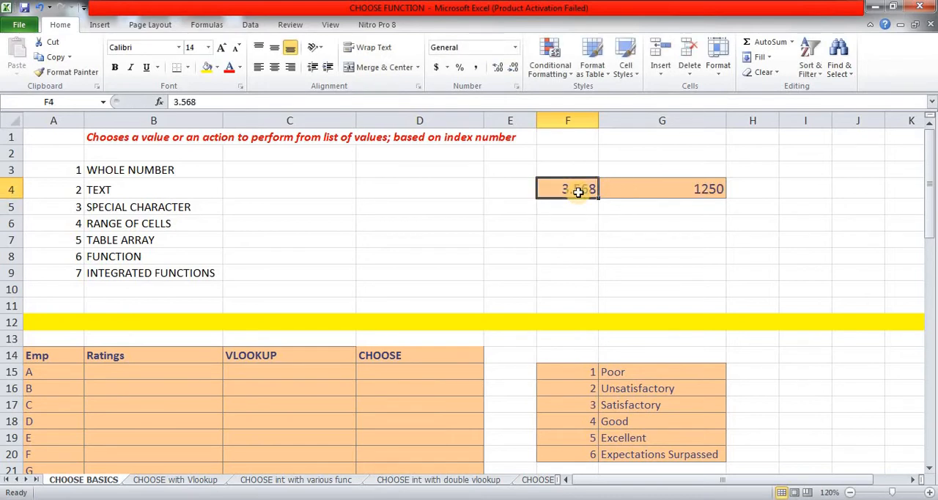
text(4)
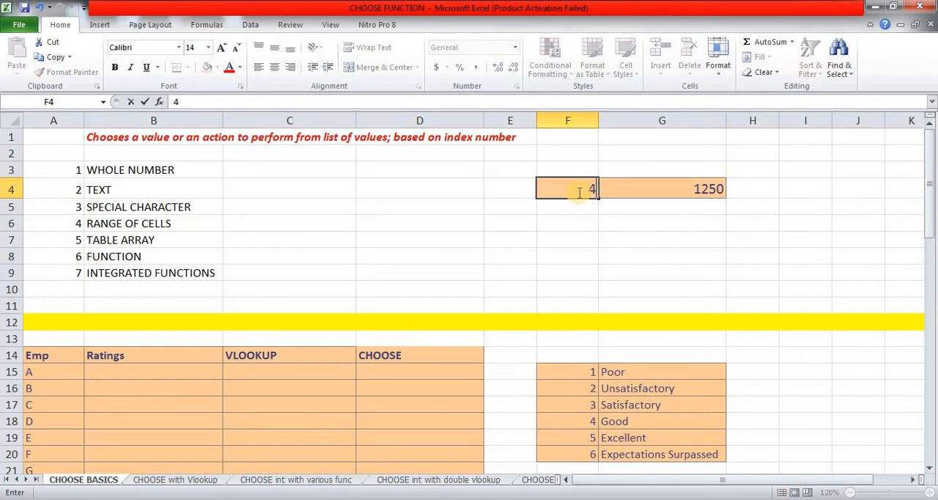
text(.5608)
key(Return)
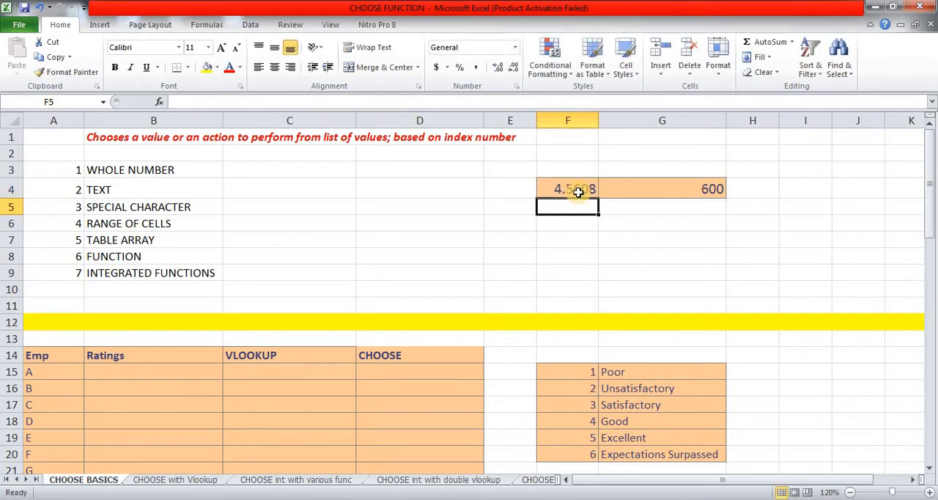
key(Up)
key(Right)
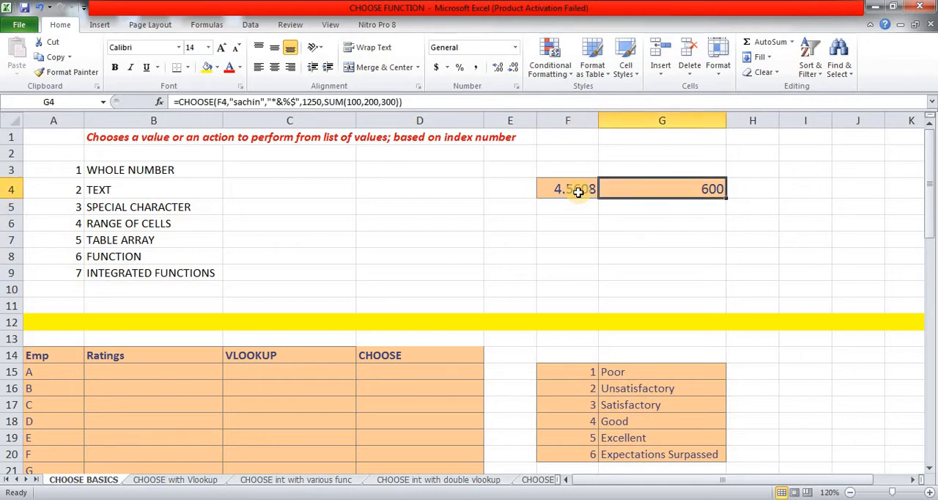
click(578, 191)
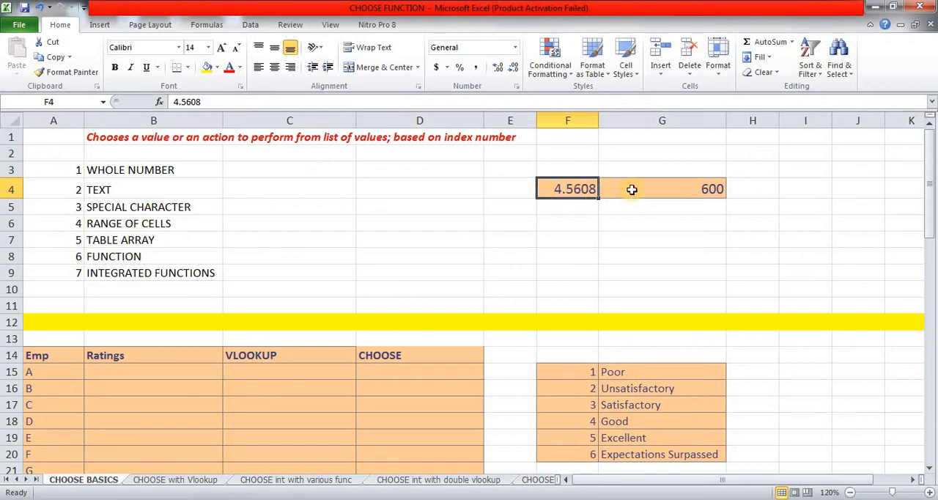
click(623, 191)
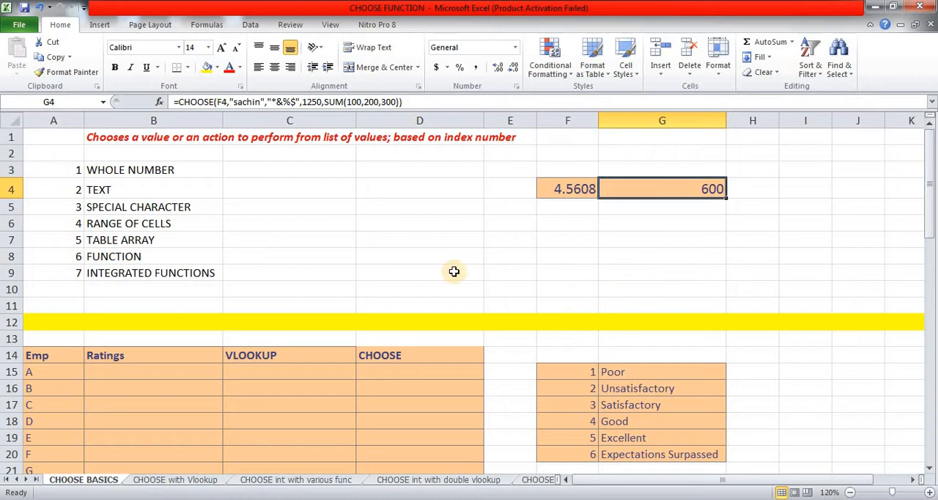
Step: Examine the employee ratings table starting at row 14 and the six-level rating scale in F15:G20
scroll(247, 355, down, 2)
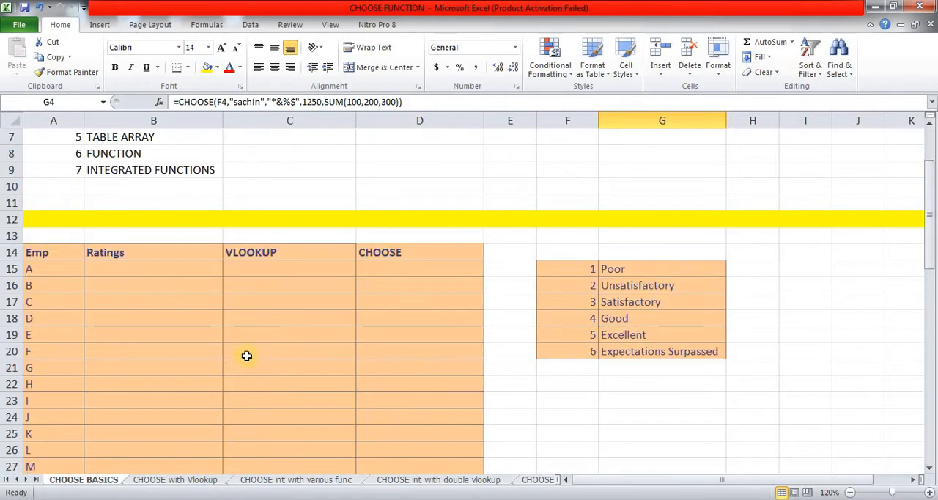
scroll(247, 355, up, 2)
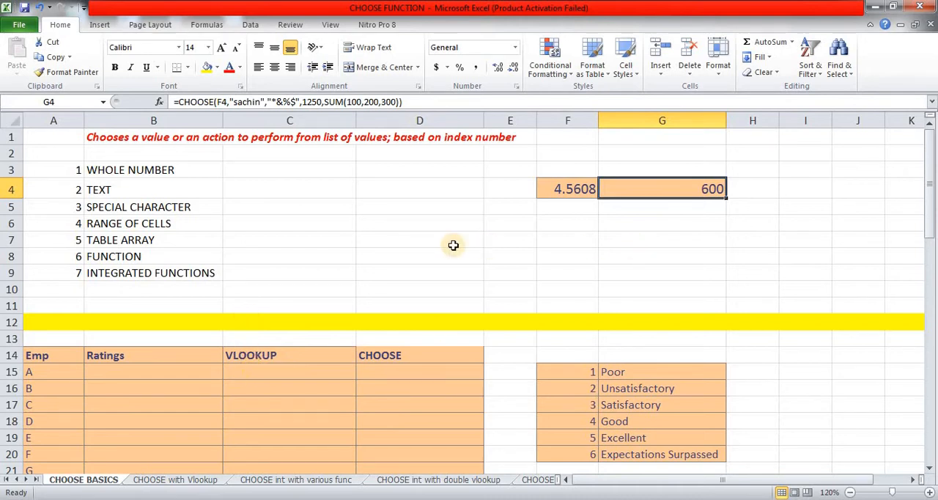
click(174, 364)
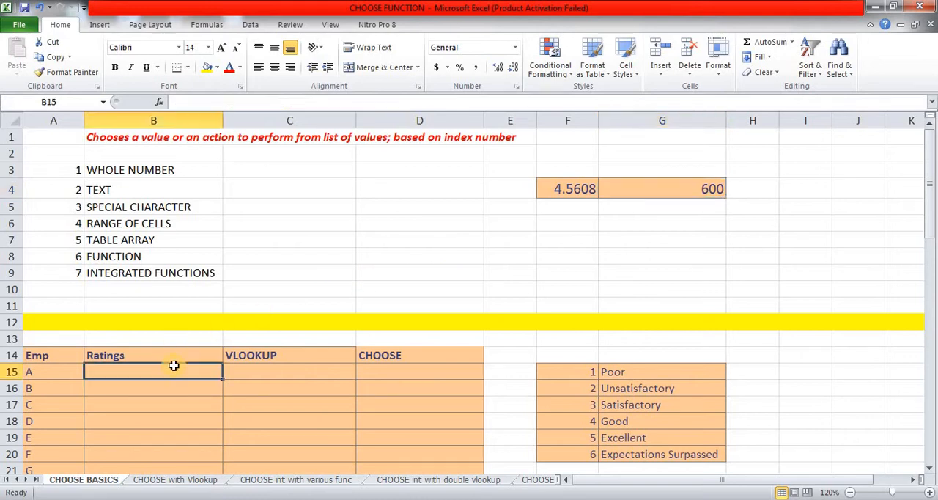
scroll(174, 365, down, 2)
scroll(174, 365, down, 1)
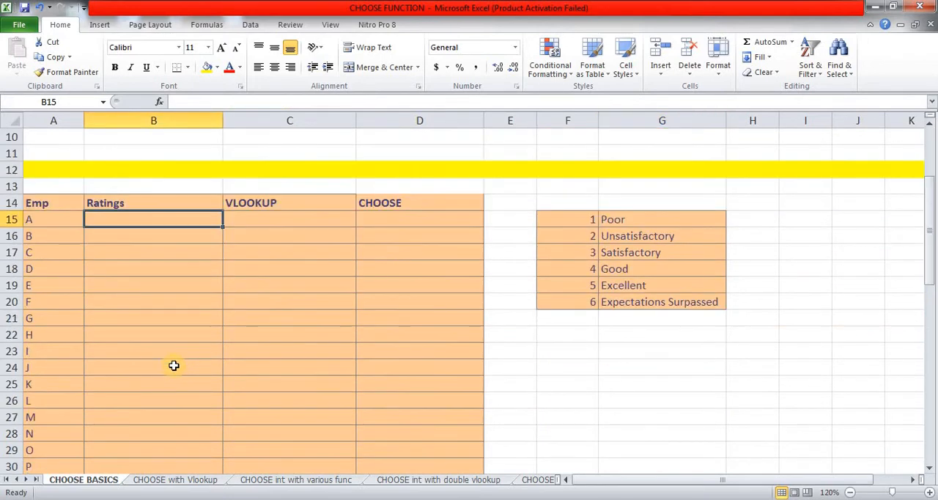
scroll(173, 365, up, 2)
click(50, 322)
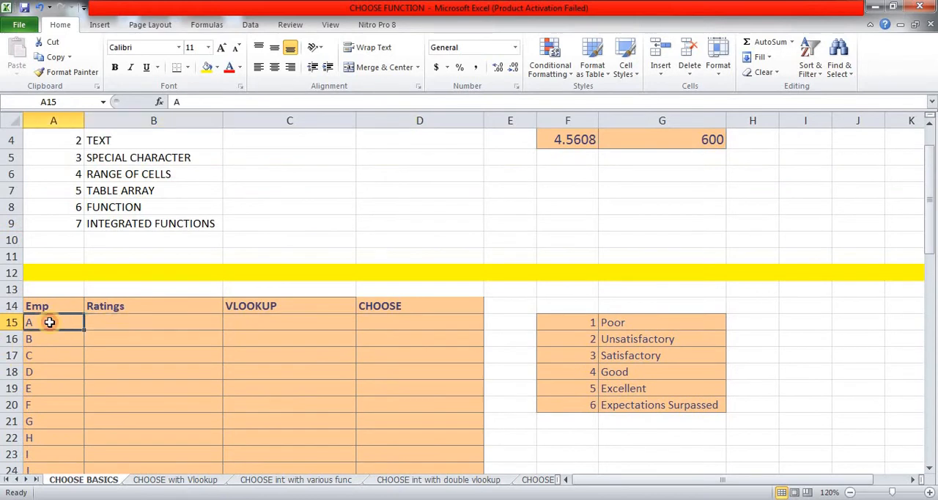
scroll(50, 323, down, 5)
scroll(50, 322, up, 3)
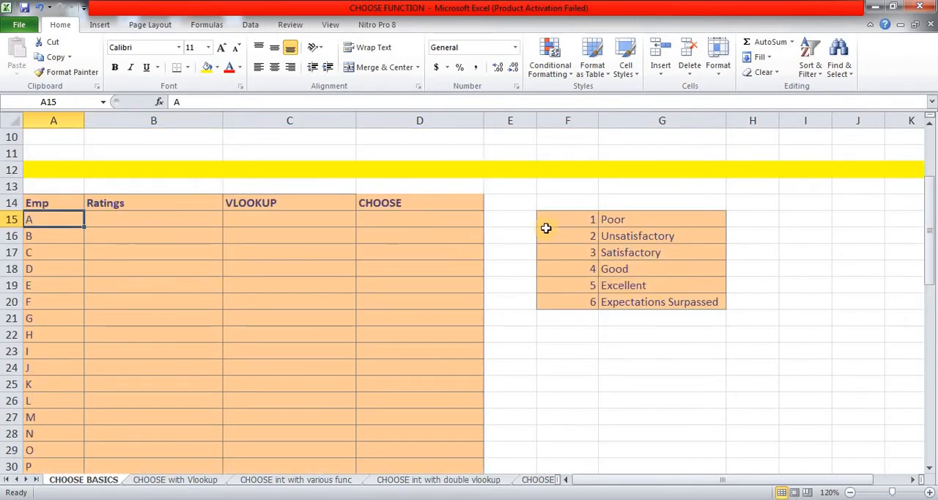
drag(572, 220, 615, 297)
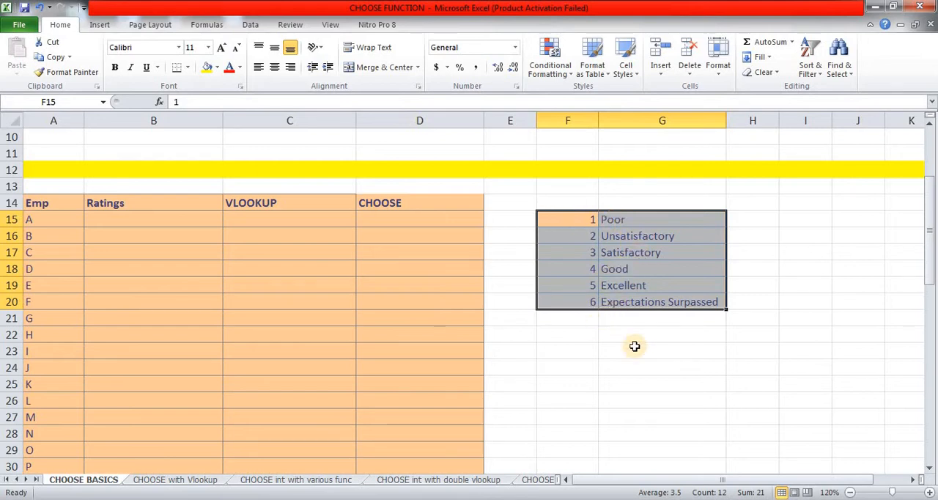
Step: Enter =RANDBETWEEN(1,6) in cell B15 to generate a random rating for employee A
click(139, 221)
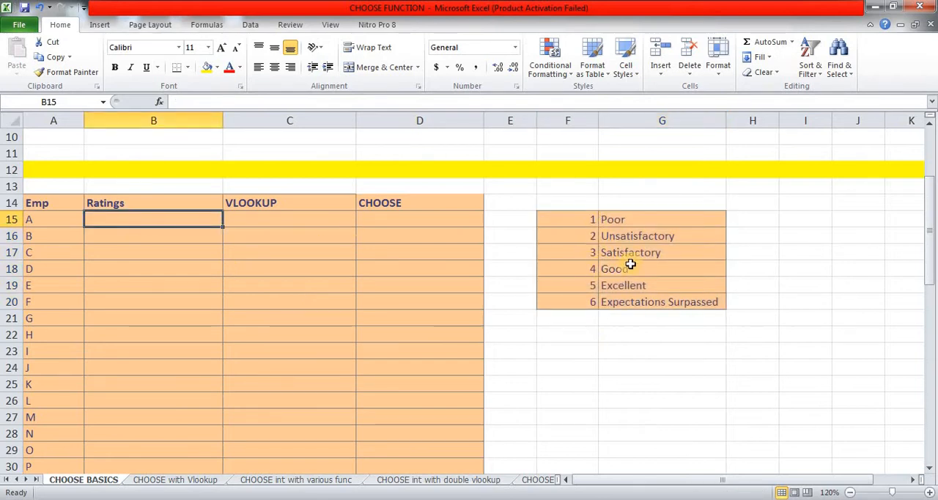
text(=)
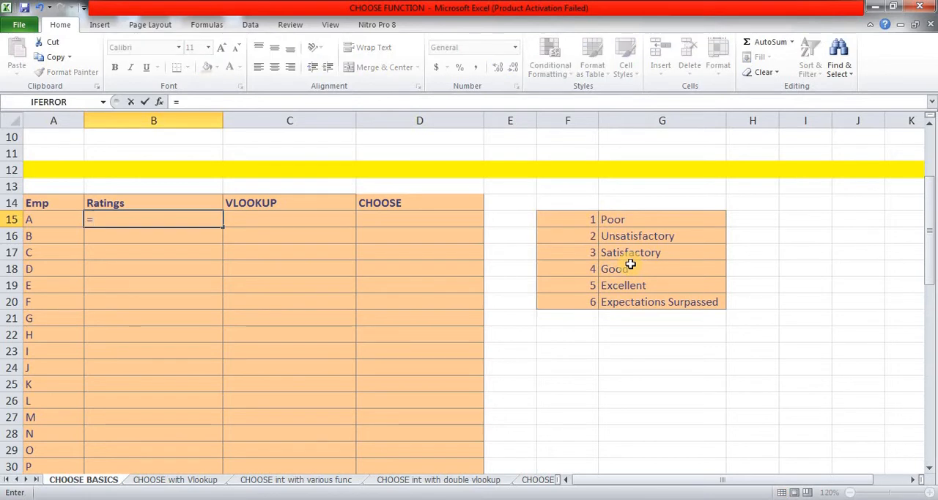
text(rand)
key(Down)
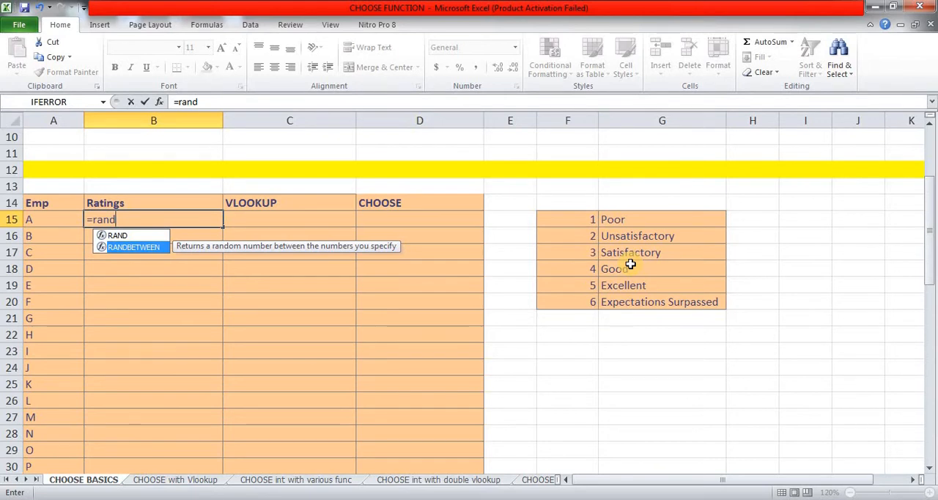
key(Tab)
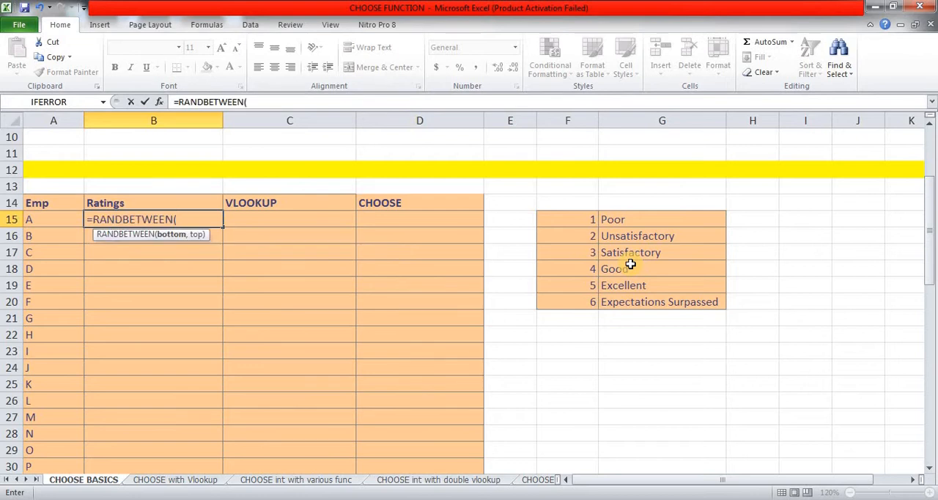
text(1,6))
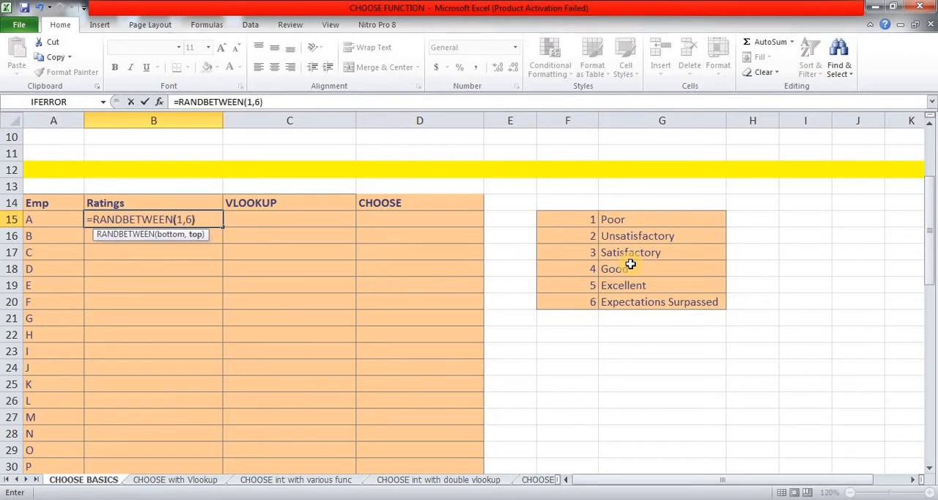
key(Return)
Step: Copy the RANDBETWEEN formula from B15 to the whole Ratings column, B15:B36
key(Up)
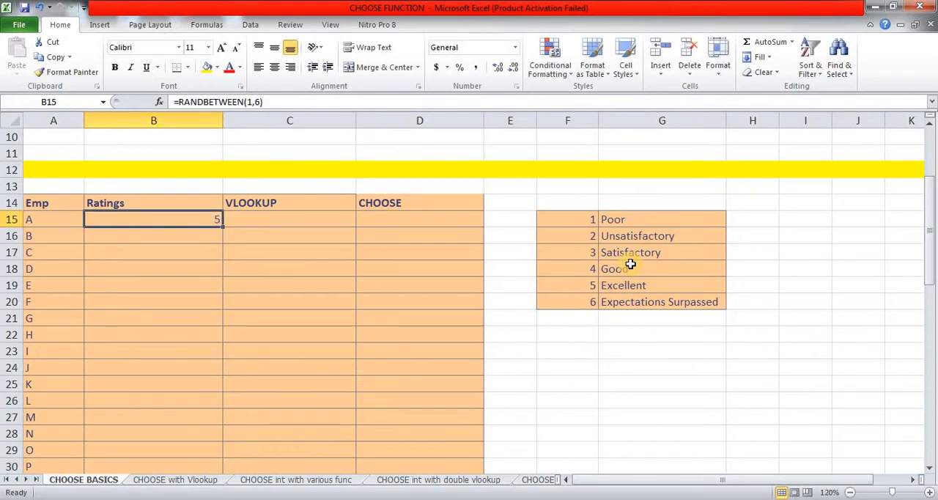
key(ctrl+c)
key(Left)
key(ctrl+Down)
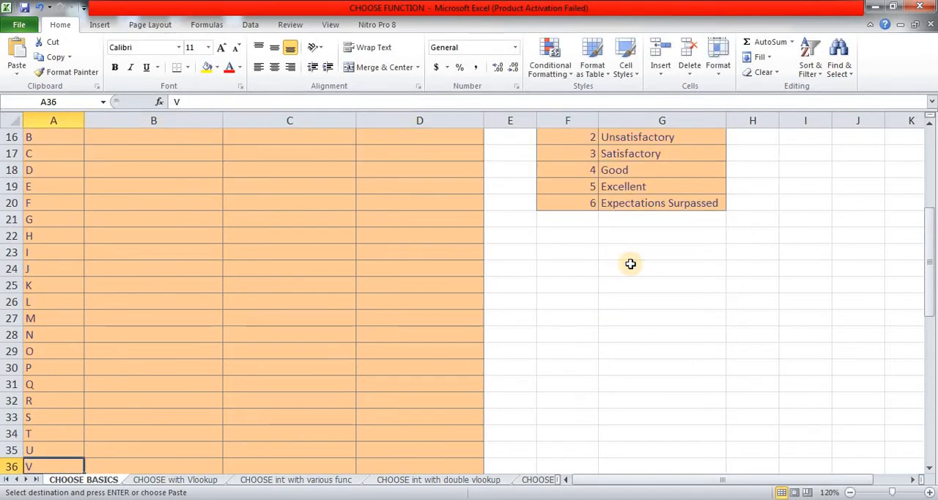
key(Right)
key(ctrl+shift+Up)
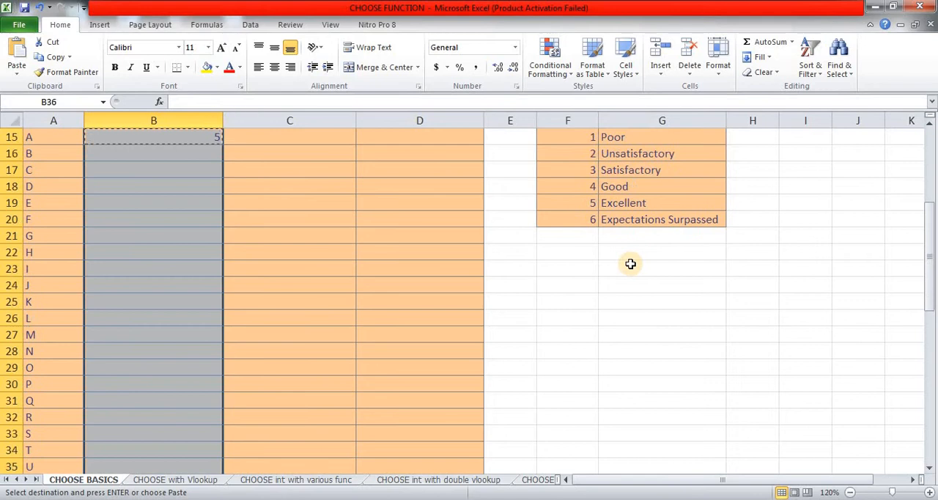
key(ctrl+v)
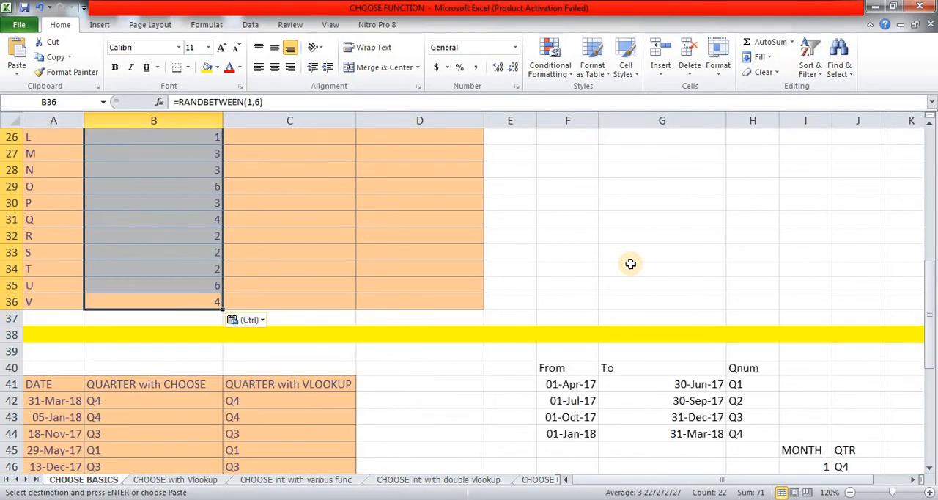
Step: Convert the random ratings in B15:B36 to fixed numbers by pasting them over themselves as values
key(ctrl+Up)
key(Down)
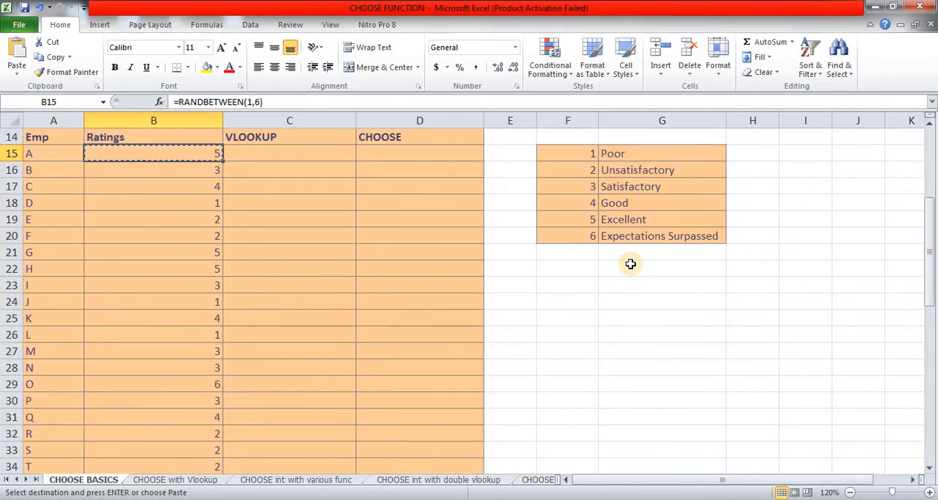
key(ctrl+shift+Down)
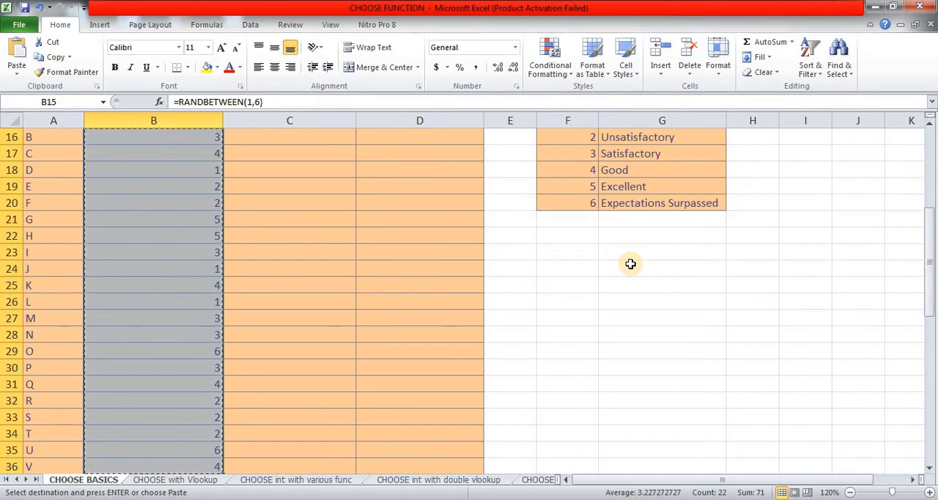
key(ctrl+c)
key(shift+F10)
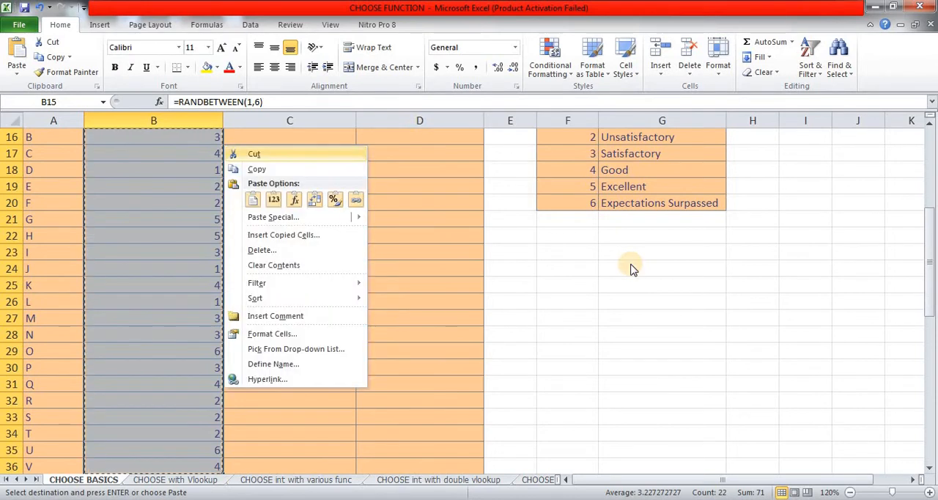
key(s)
key(s)
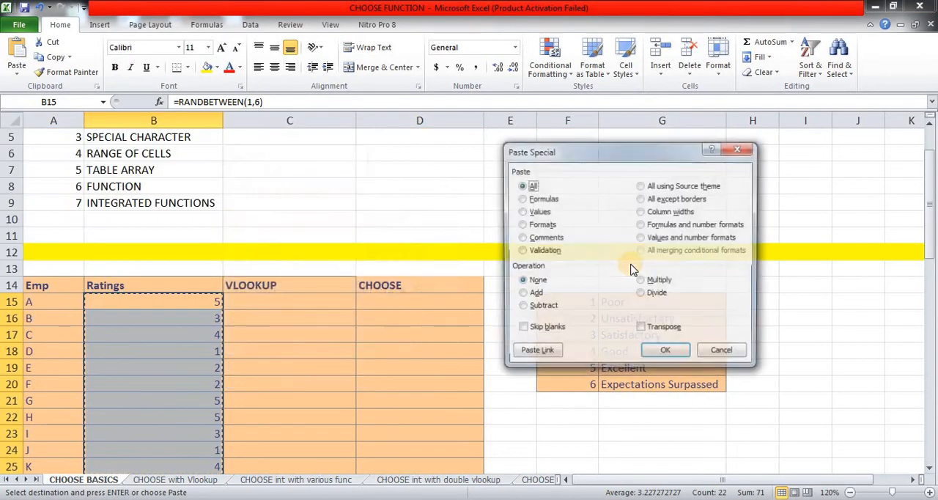
key(v)
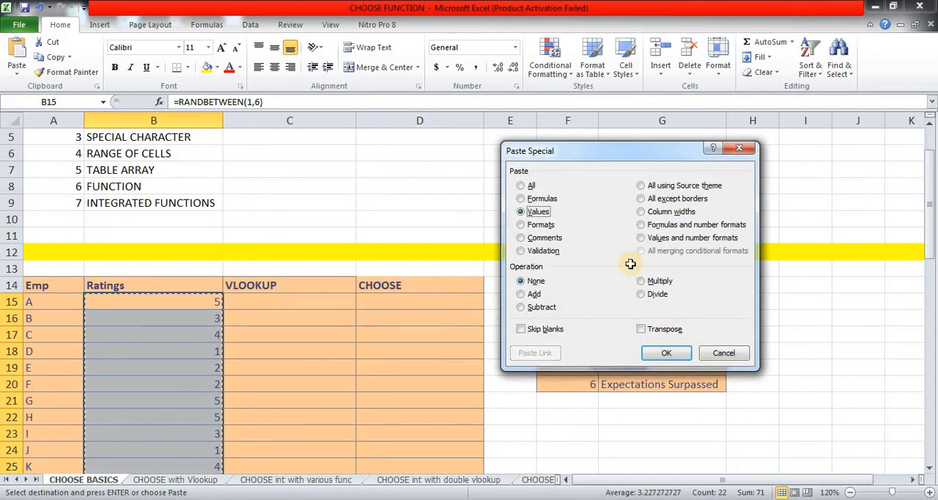
key(Return)
key(Escape)
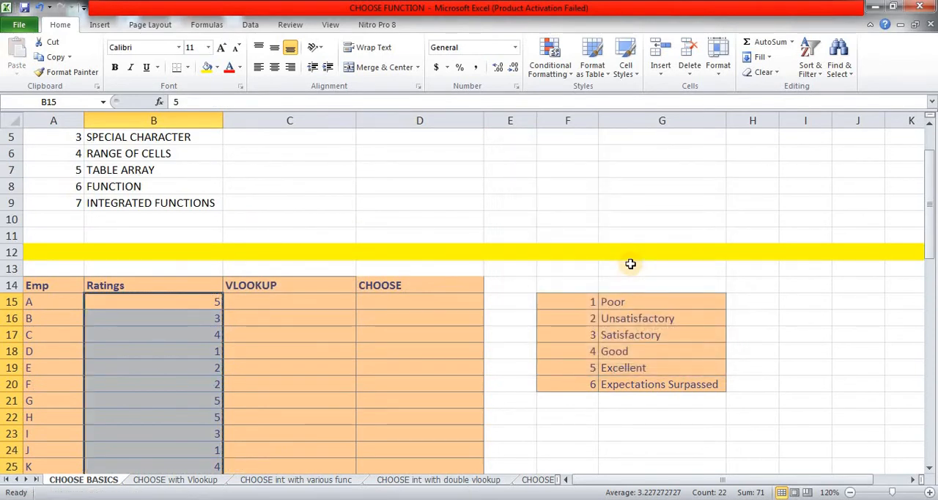
Step: Examine how the ratings in column B relate to the rating numbers and descriptions in columns F and G
key(Right)
key(Right)
key(Right)
key(Right)
key(Right)
key(Left)
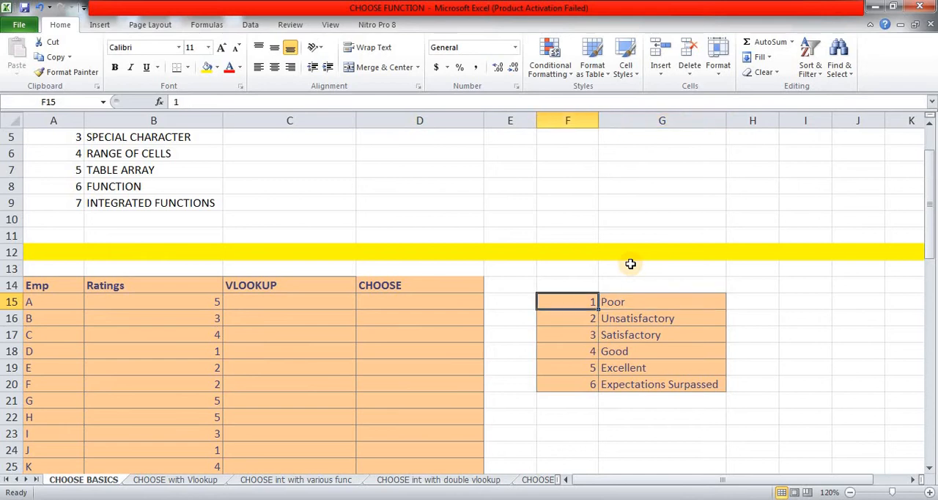
key(Left)
key(Left)
key(Left)
key(Left)
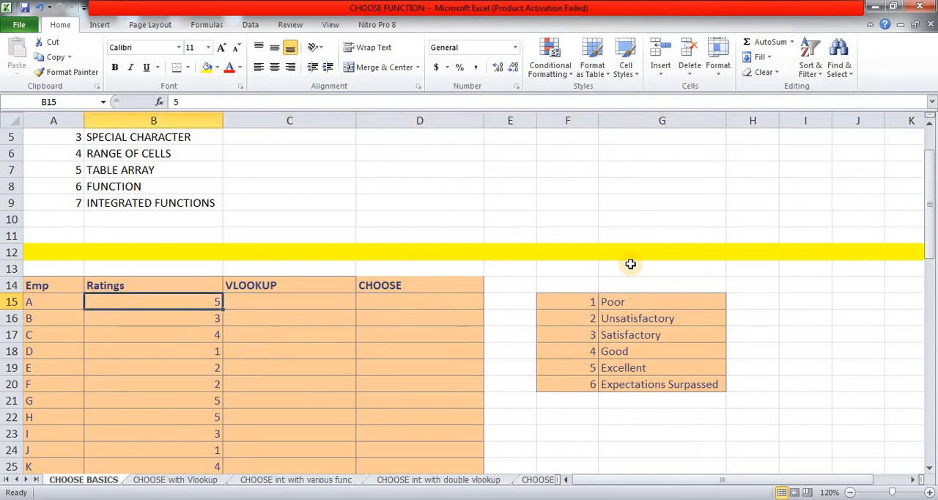
key(Right)
key(Right)
key(Right)
key(Right)
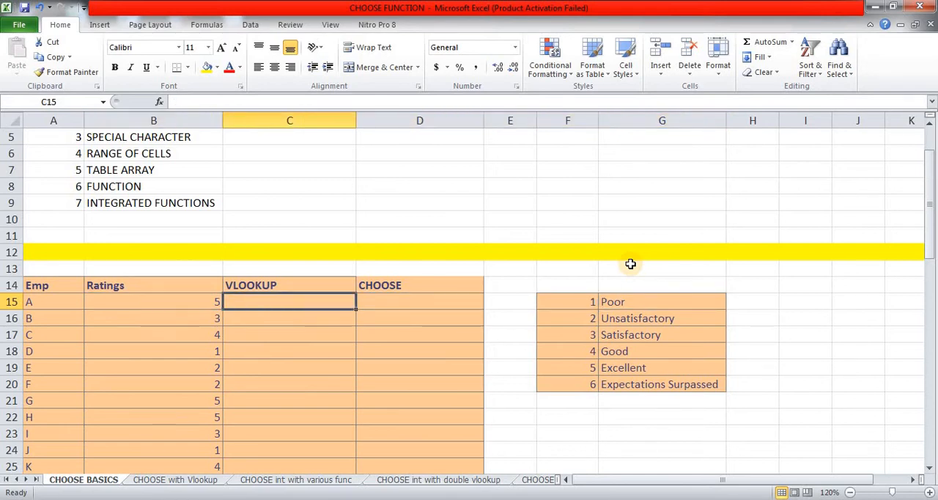
key(Right)
key(Up)
key(Down)
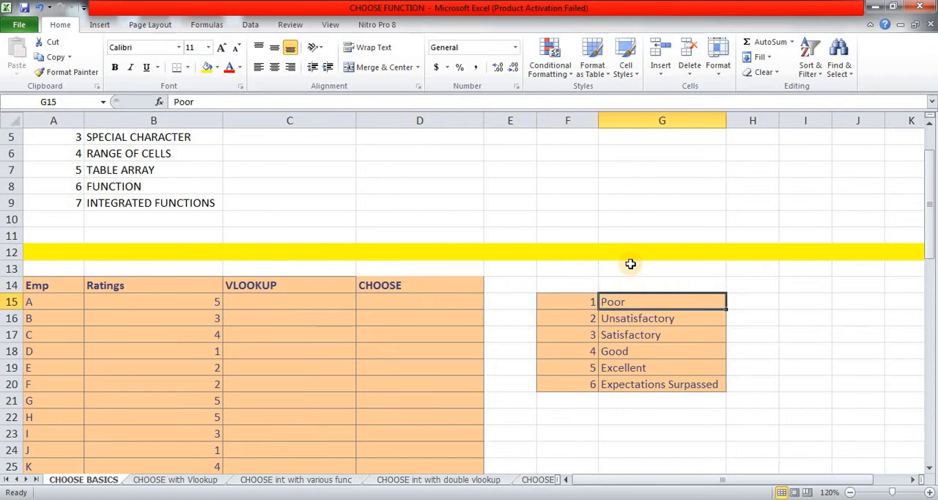
Step: Read through the rating descriptions listed in column G beside the rating numbers
key(Down)
key(Down)
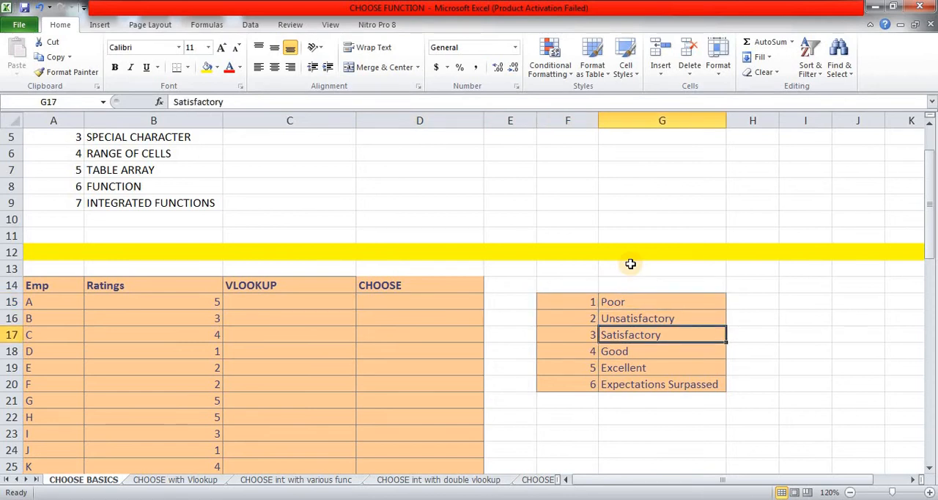
key(Down)
key(Down)
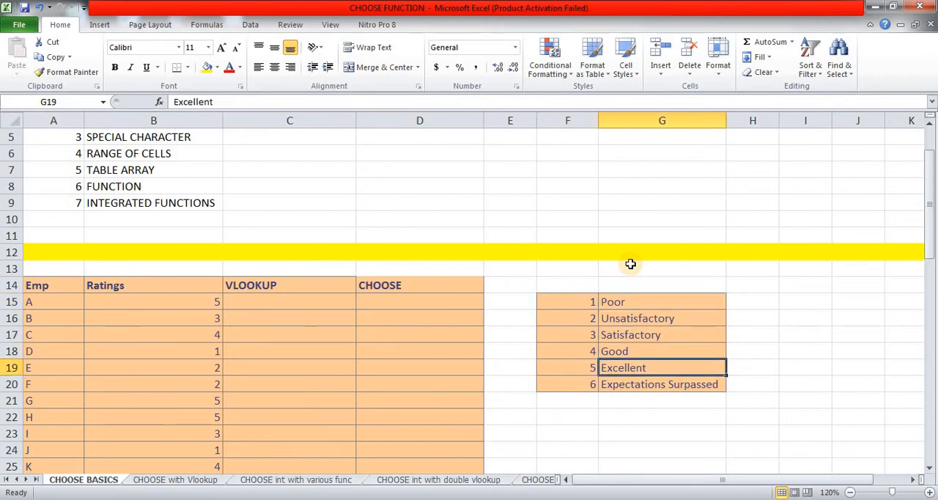
Step: Start a VLOOKUP formula in cell C15 with employee A's rating in B15 as the lookup value
key(Left)
key(Left)
key(Left)
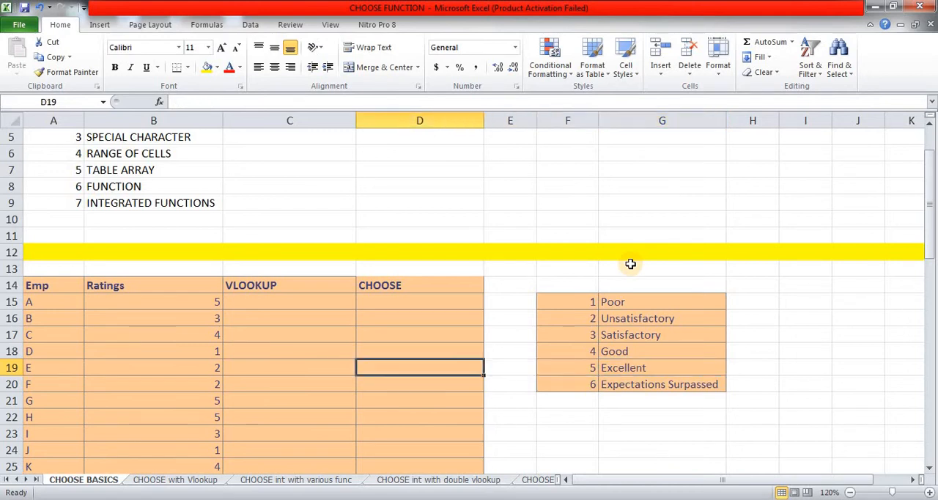
key(Left)
key(ctrl+Up)
key(Down)
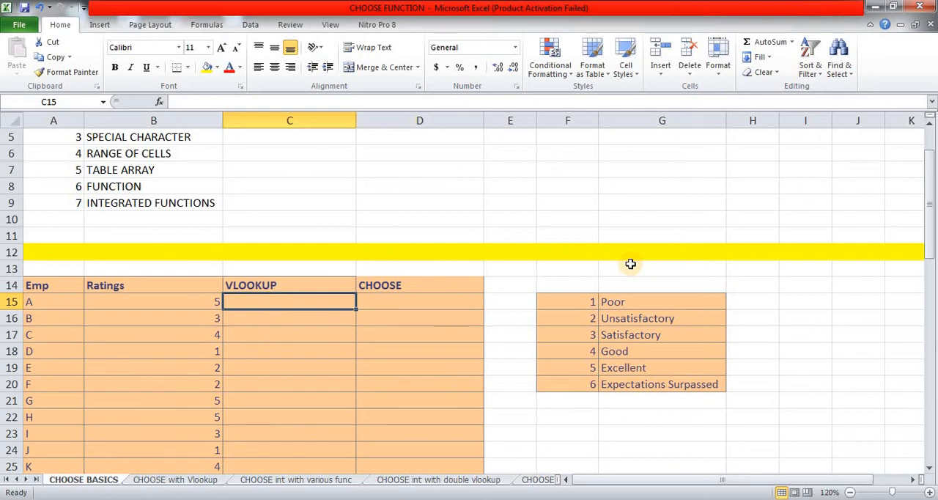
text(=vl)
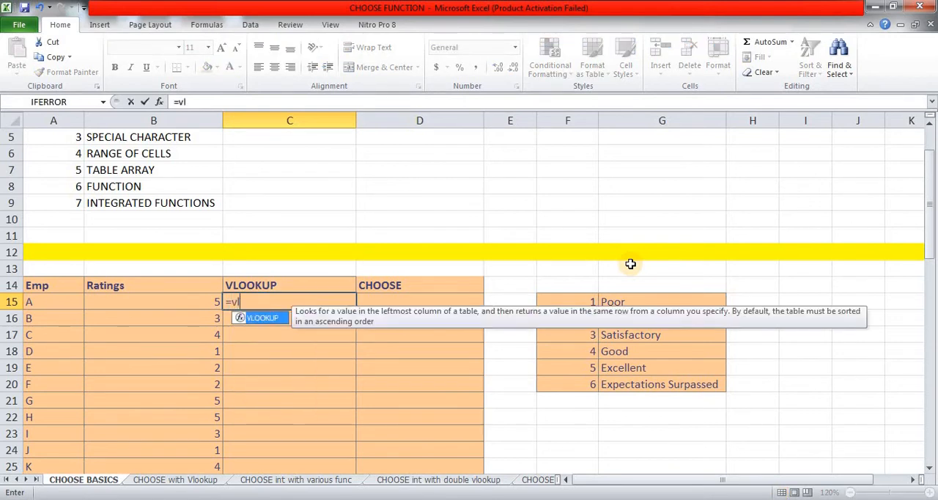
key(Tab)
key(Left)
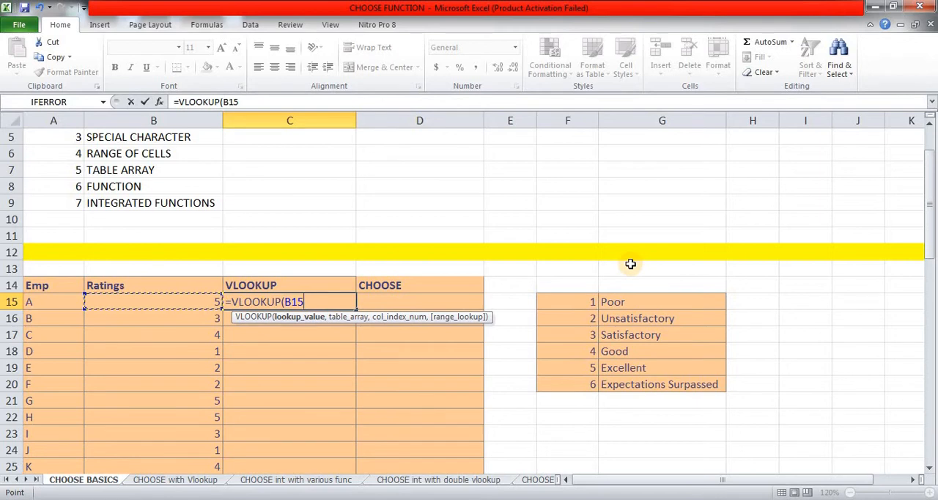
Step: Set the VLOOKUP table array to the rating table as the absolute range $F$15:$G$20
text(,)
key(Right)
key(Right)
key(Right)
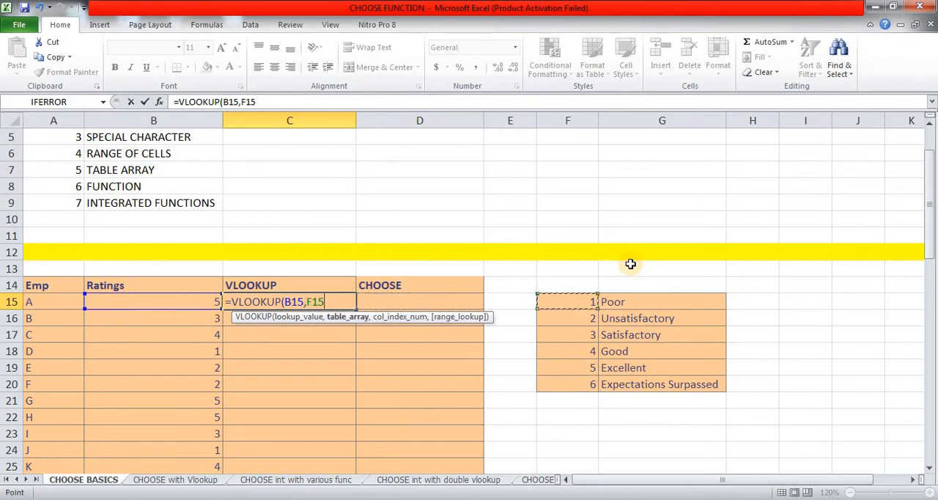
key(shift+Right)
key(shift+Down)
key(shift+Down)
key(shift+Down)
key(shift+Down)
key(shift+Down)
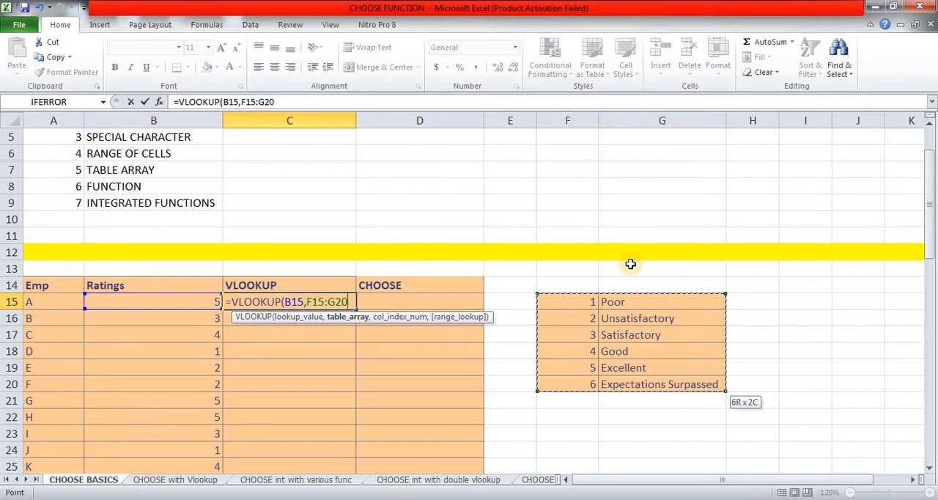
key(F4)
Step: Complete the VLOOKUP formula in C15 with column index 2 and FALSE for an exact match
text(,)
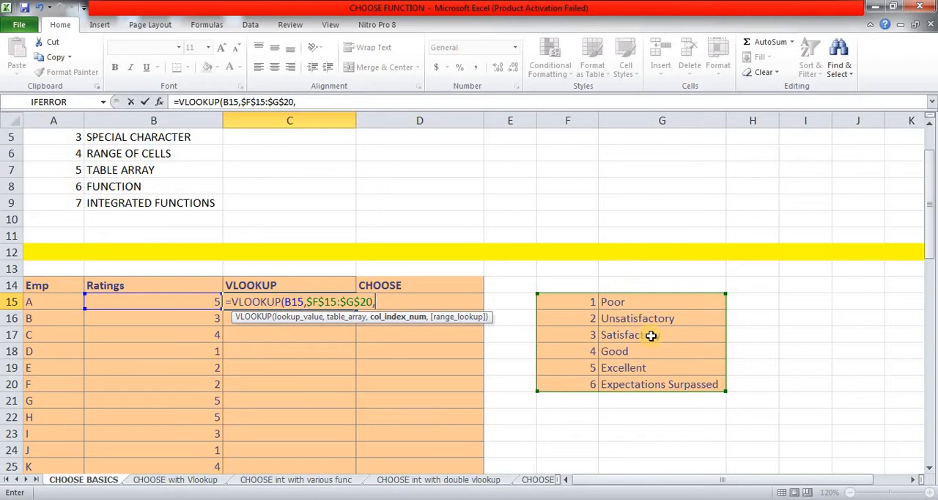
text(2,)
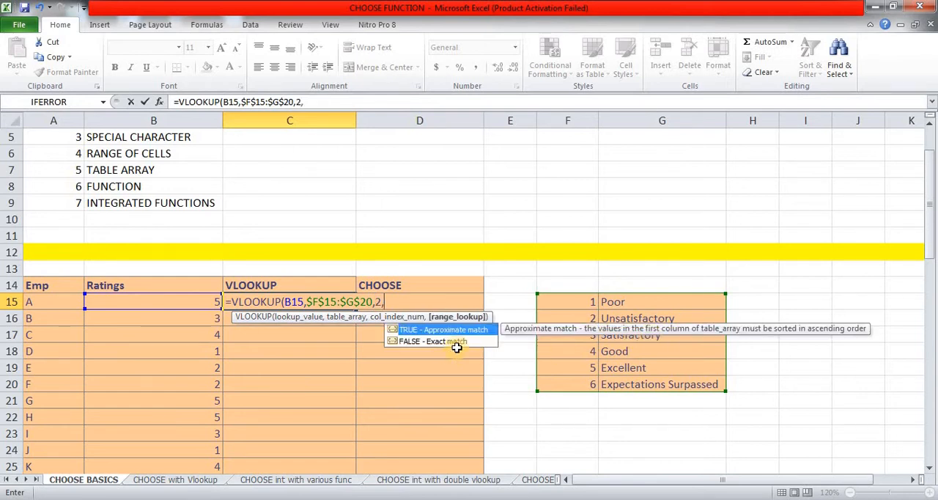
double_click(454, 341)
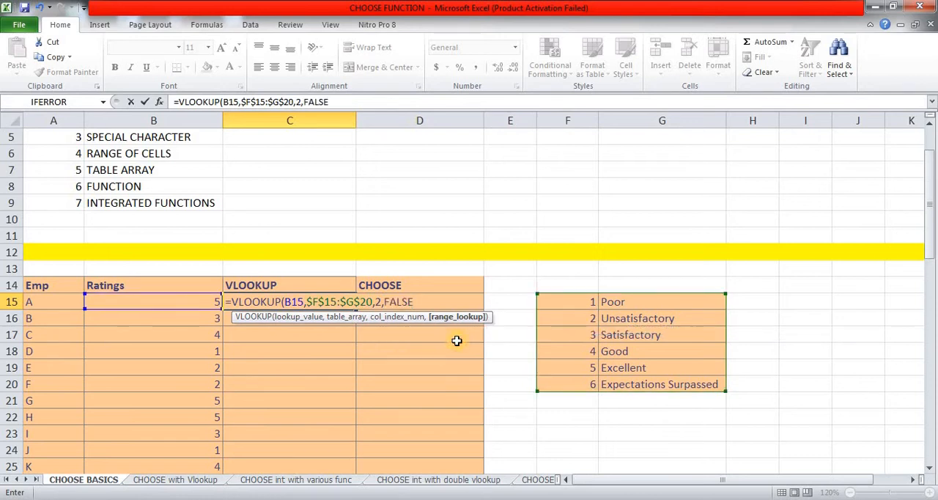
key(Return)
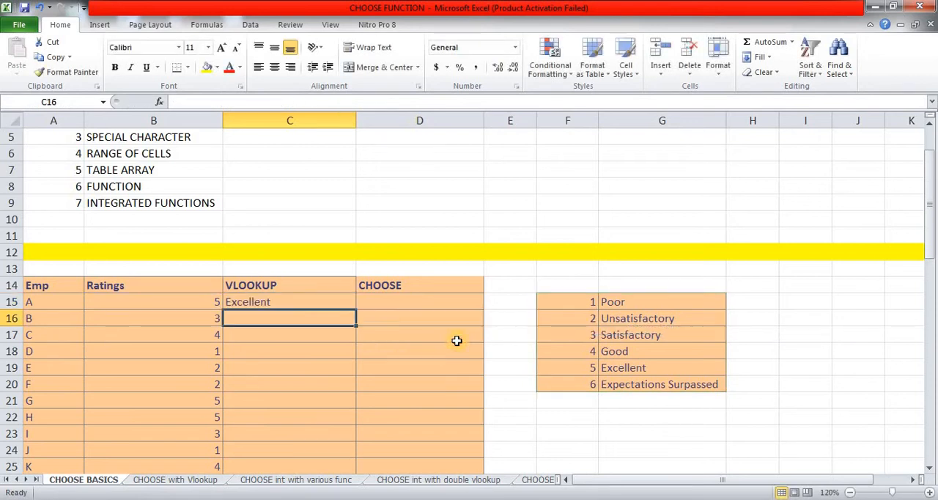
Step: Copy the VLOOKUP formula from C15 to the whole VLOOKUP column, C15:C36
key(Up)
key(ctrl+c)
key(Left)
key(ctrl+Down)
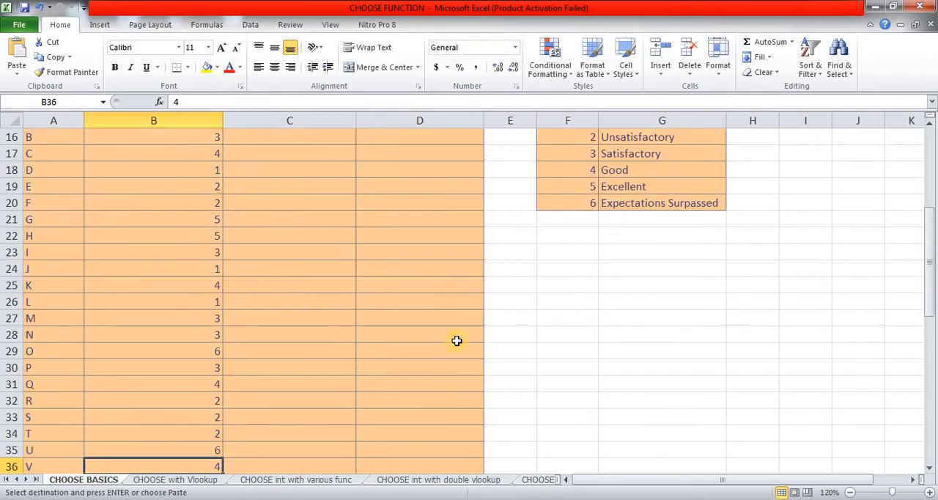
key(Right)
key(ctrl+shift+Up)
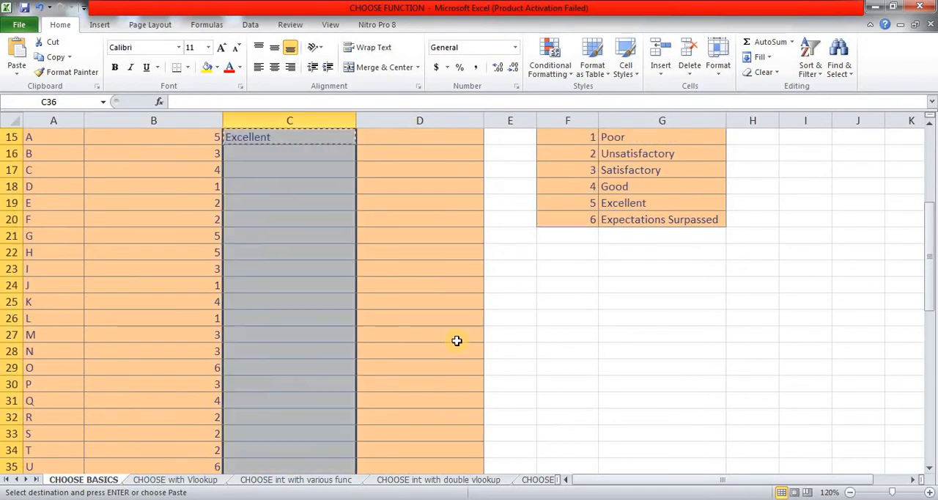
key(Return)
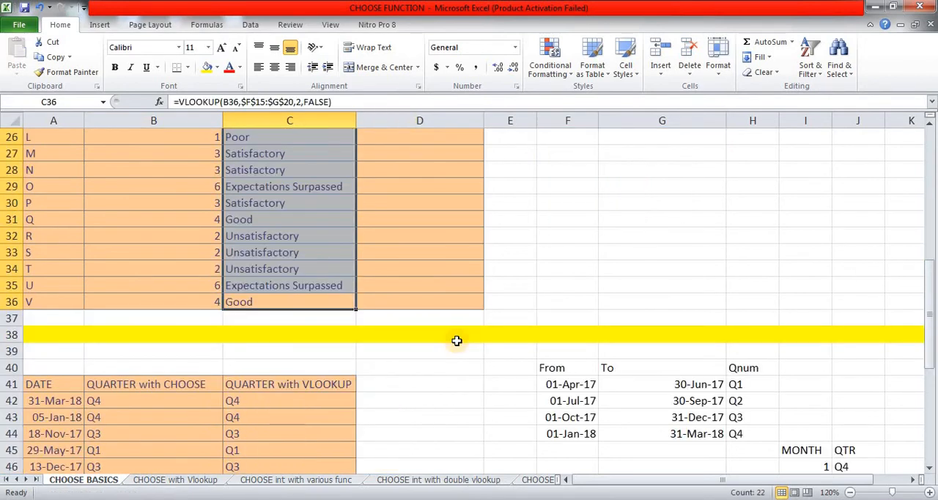
Step: Start a CHOOSE formula in cell D15 with employee A's rating in B15 as the index number
key(ctrl+Up)
key(Up)
key(Up)
key(Up)
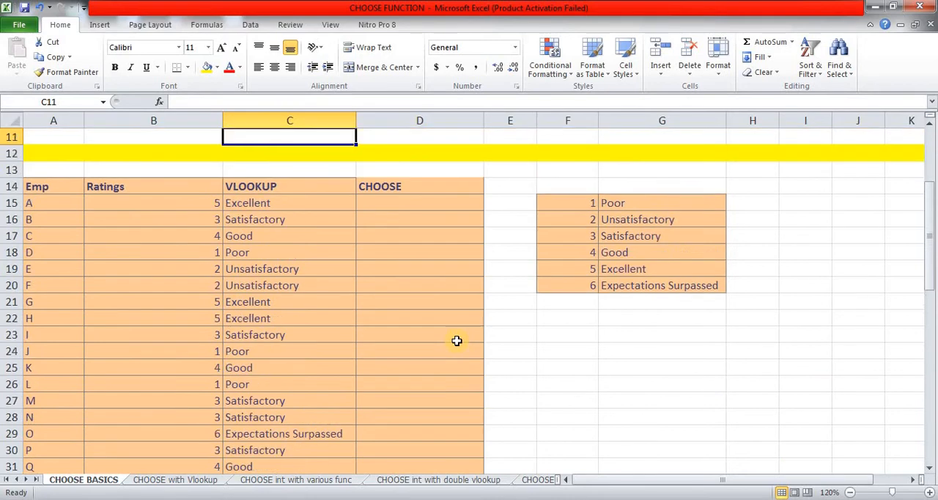
key(Down)
key(Down)
key(Down)
key(Down)
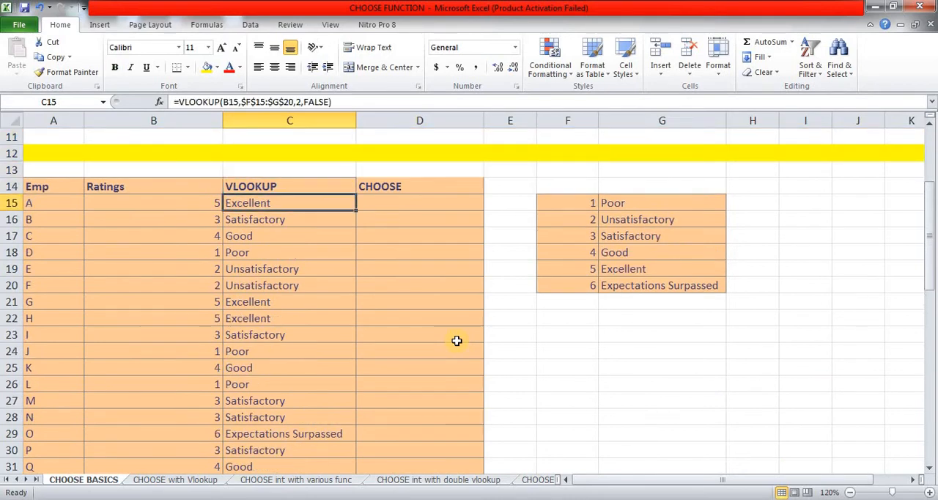
key(Right)
key(Right)
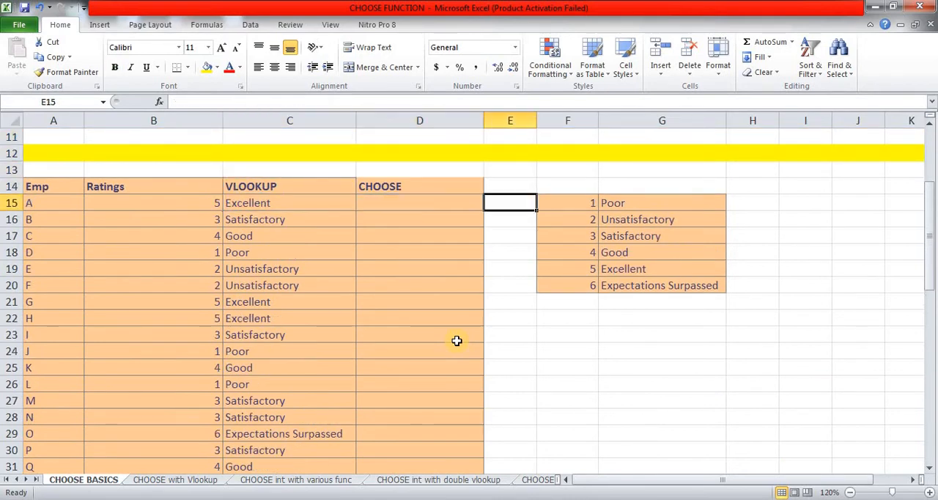
key(Left)
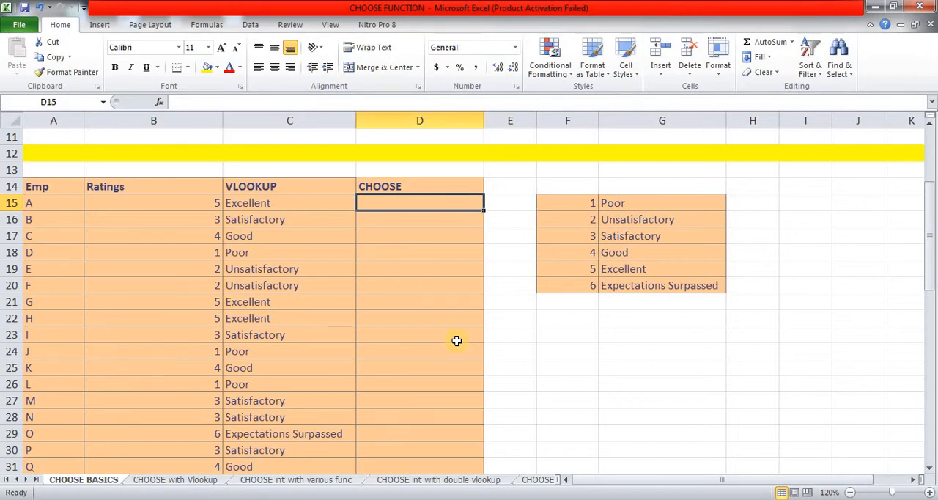
text(=choo)
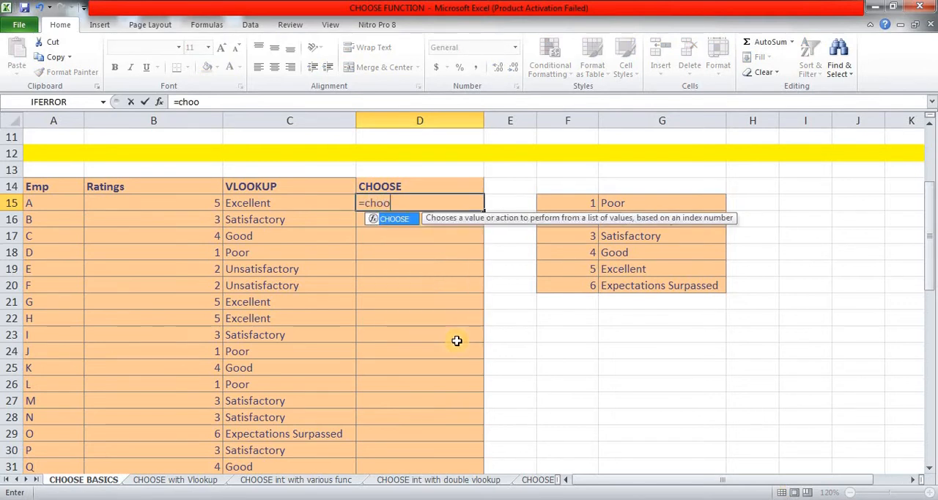
key(Tab)
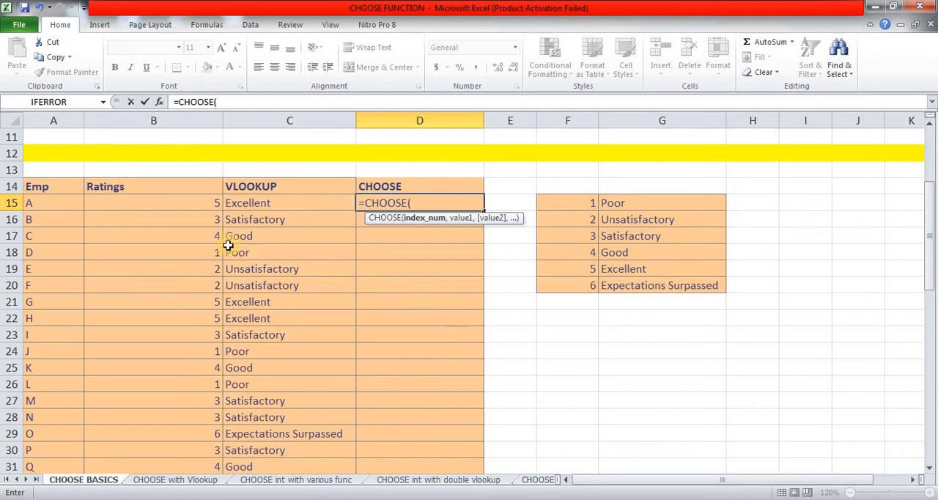
click(173, 201)
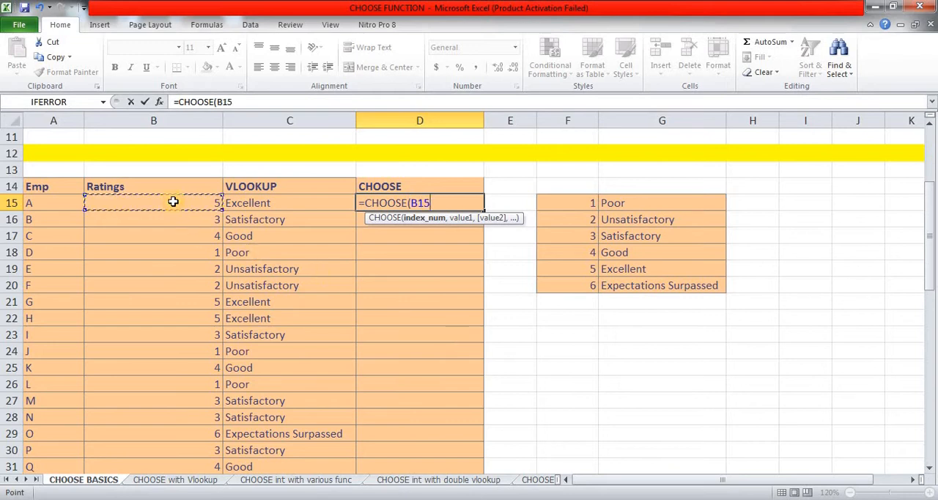
Step: Add the first three rating descriptions to the CHOOSE formula as absolute references $G$15, $G$16 and $G$17
text(,)
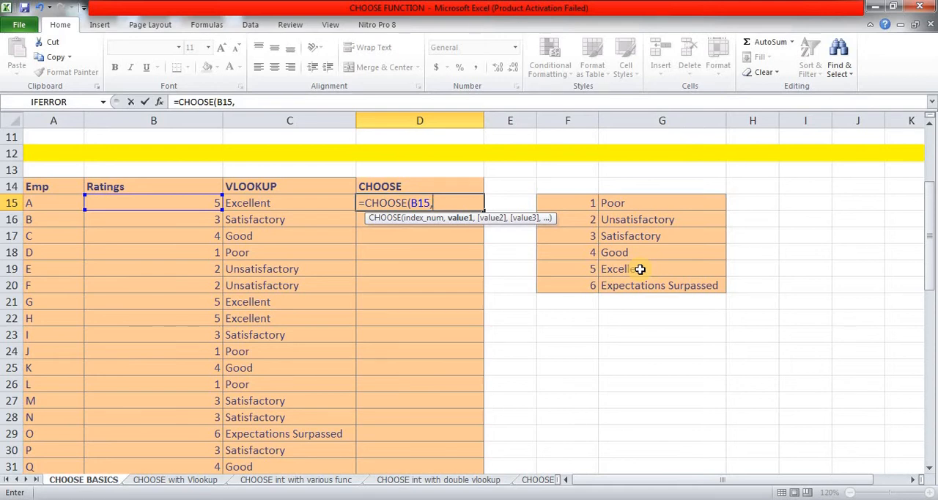
click(635, 202)
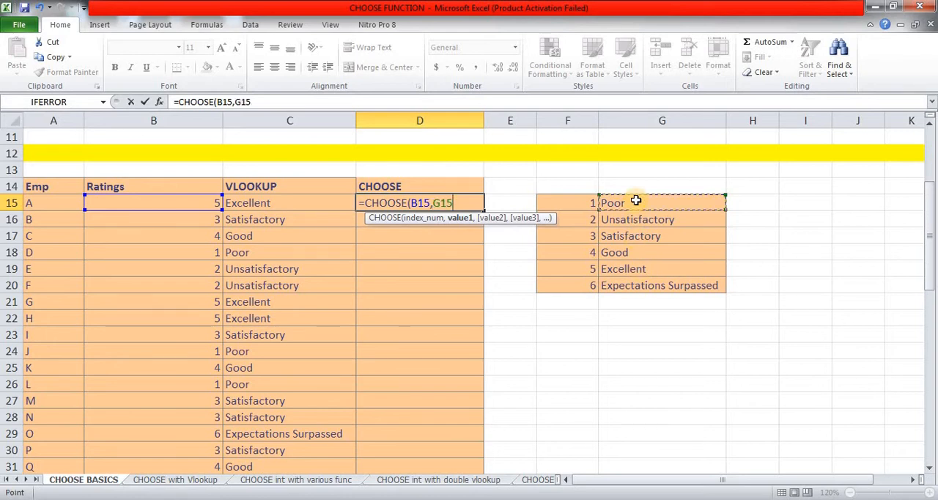
key(F4)
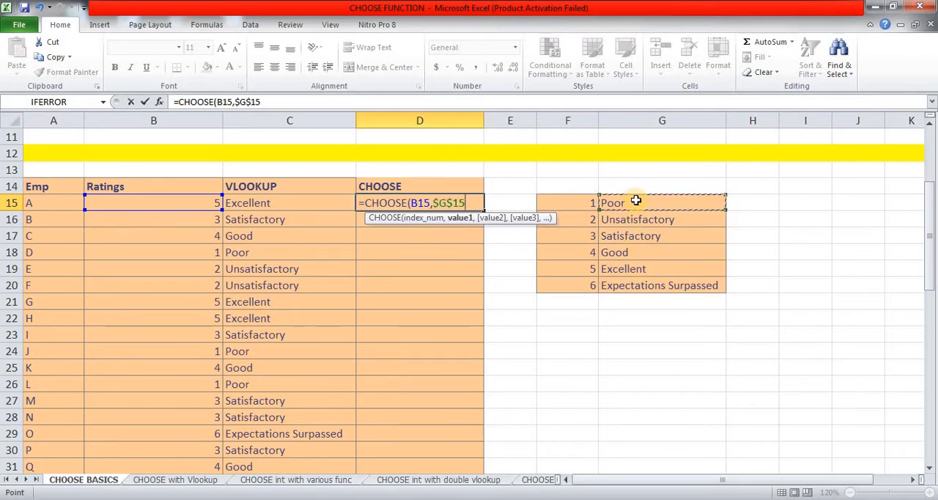
text(,)
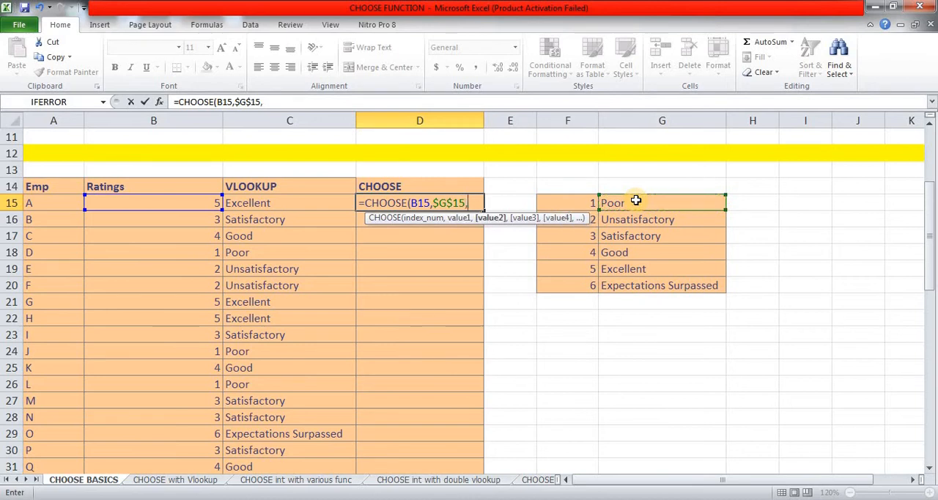
click(655, 220)
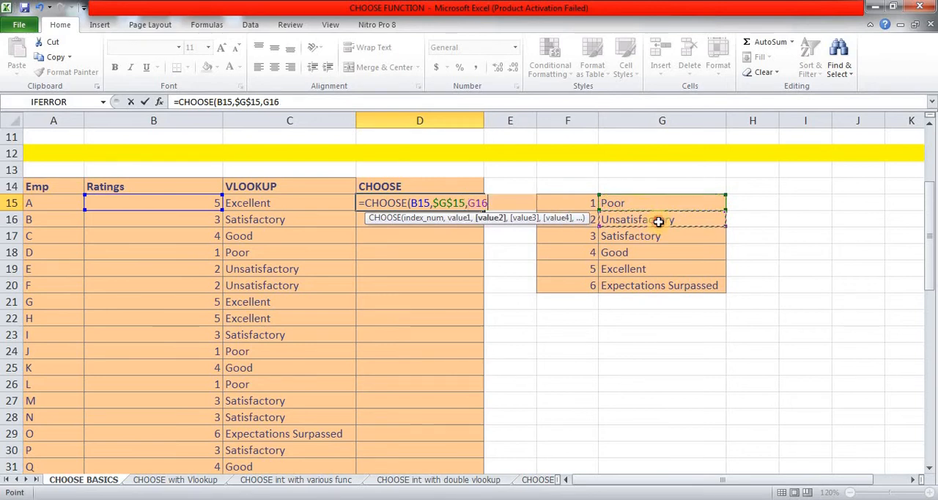
key(F4)
text(,)
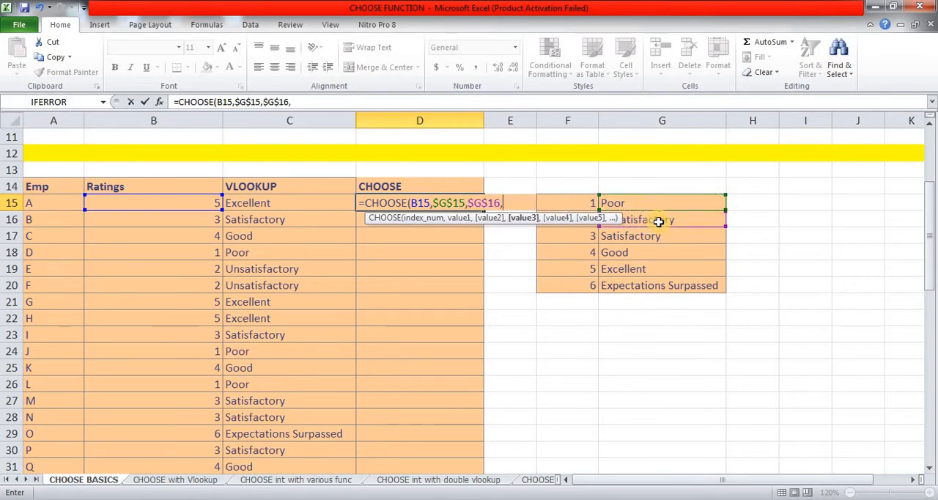
click(658, 239)
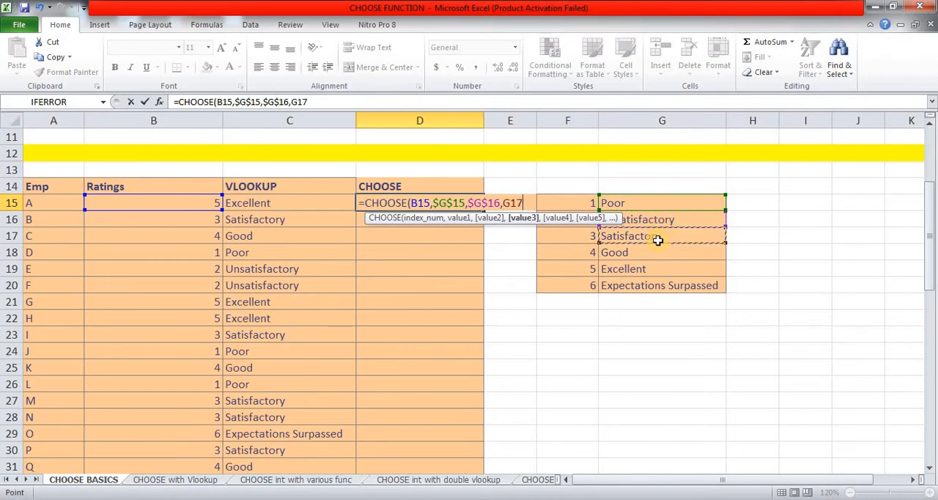
key(F4)
Step: Finish the CHOOSE formula in D15 with the last three rating descriptions as absolute references $G$18, $G$19 and $G$20
text(,)
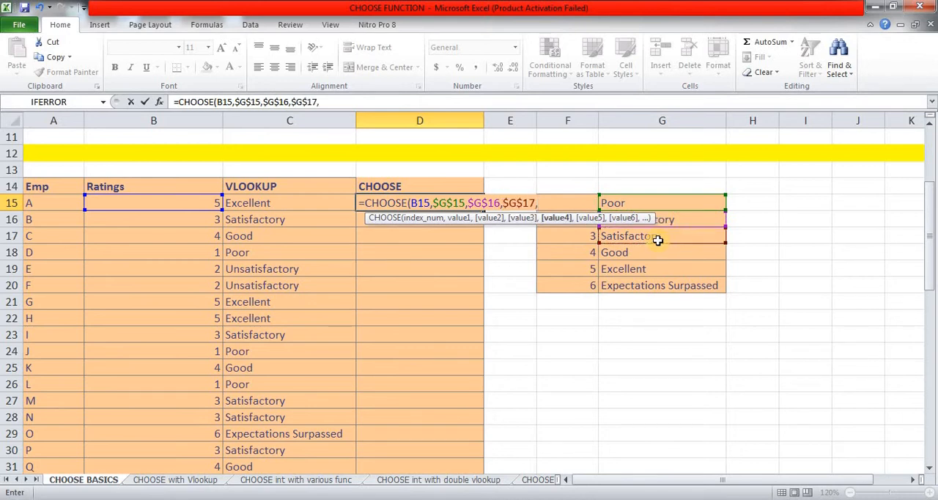
click(641, 253)
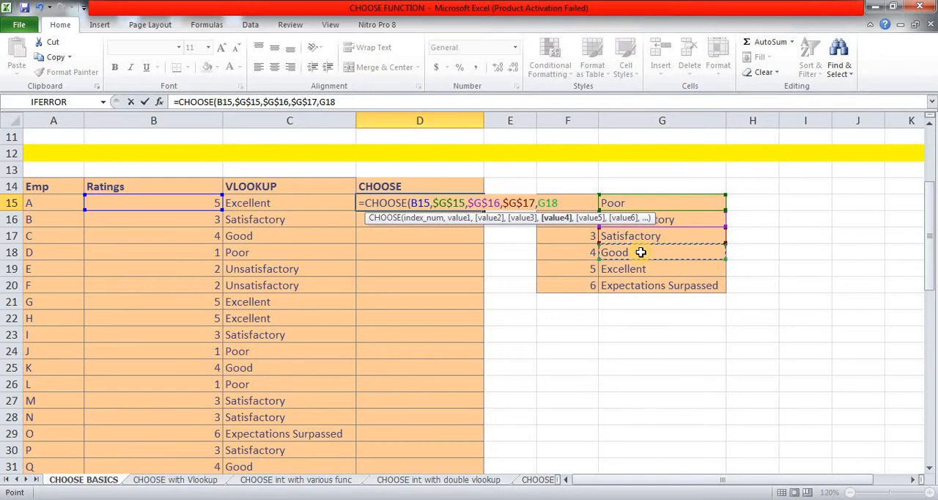
key(F4)
text(,)
click(641, 270)
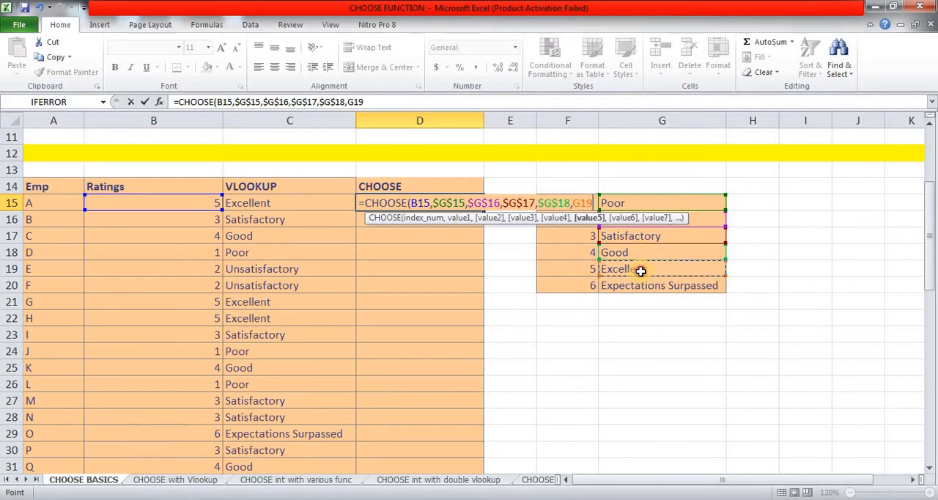
key(F4)
text(,)
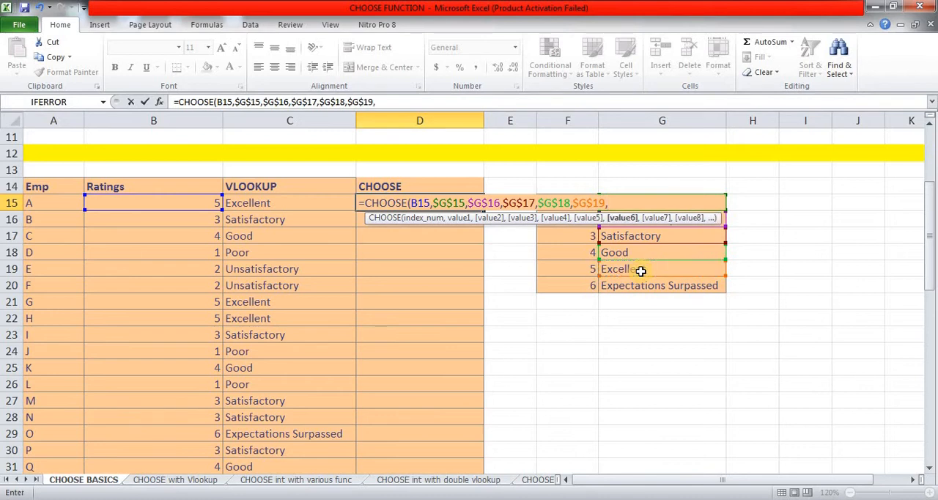
click(646, 286)
key(F4)
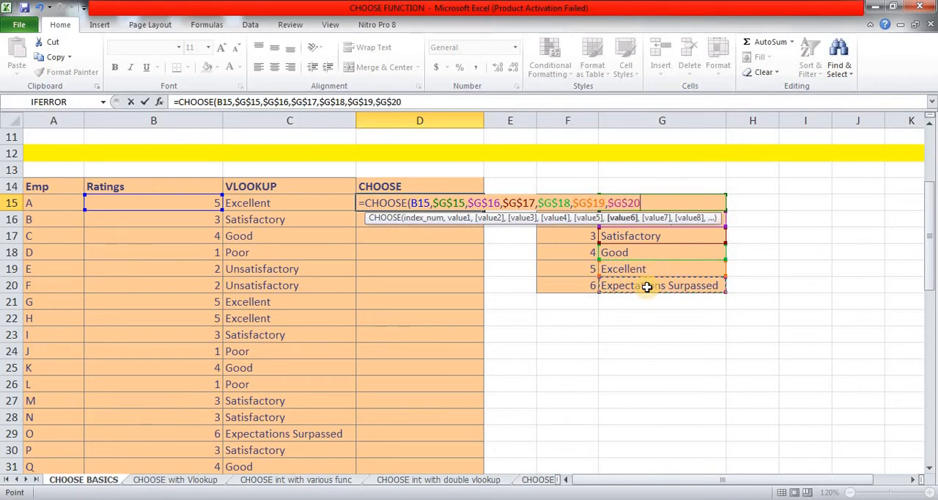
text())
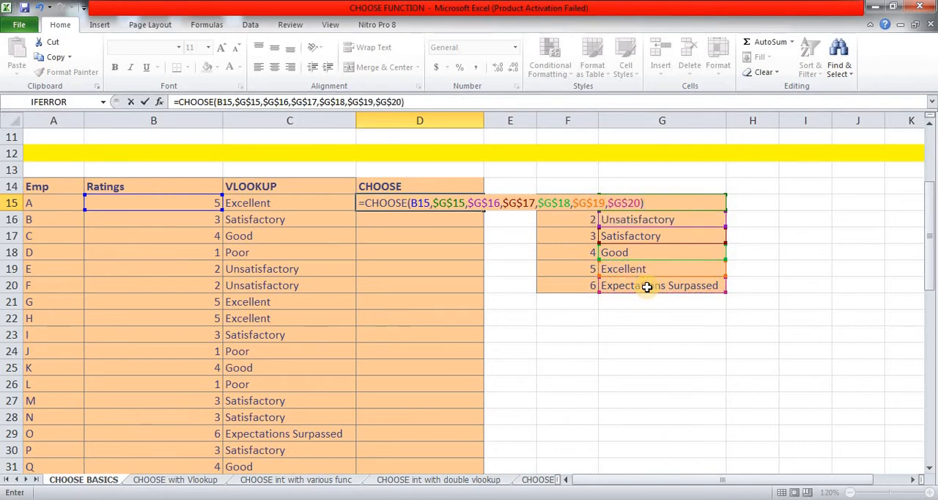
key(Return)
key(Up)
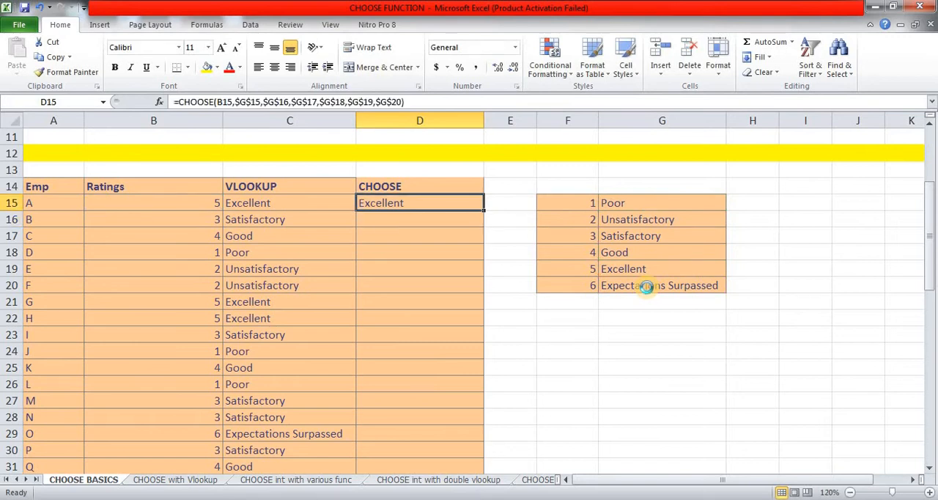
Step: Copy the CHOOSE formula from D15 to the whole CHOOSE column, D15:D36
key(ctrl+c)
key(Left)
key(ctrl+Down)
key(Right)
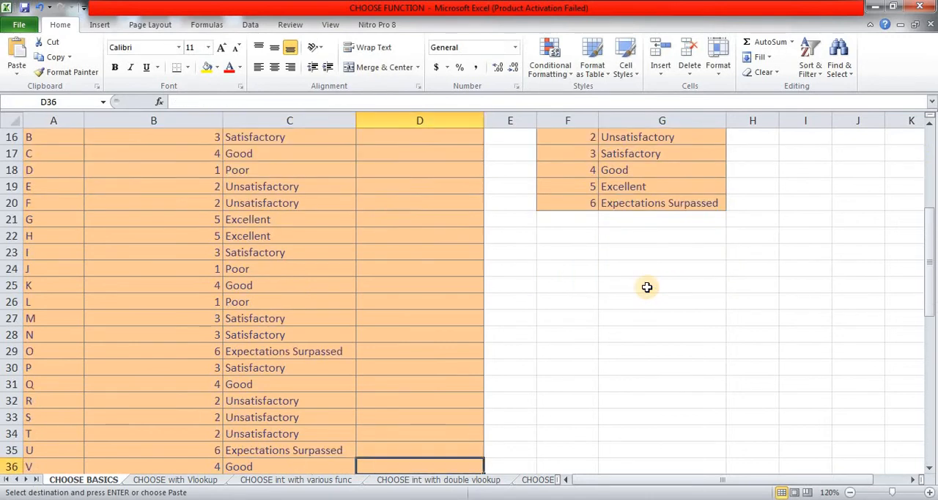
key(ctrl+shift+Up)
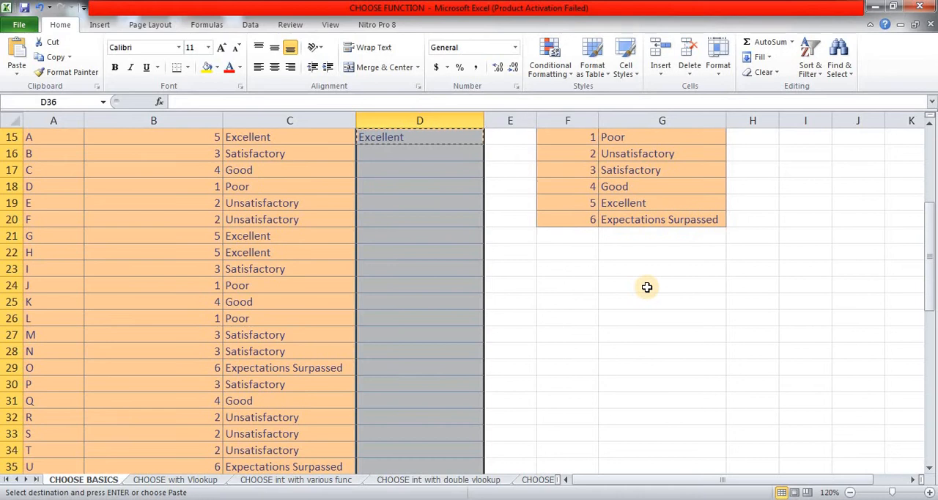
key(Return)
key(ctrl+Up)
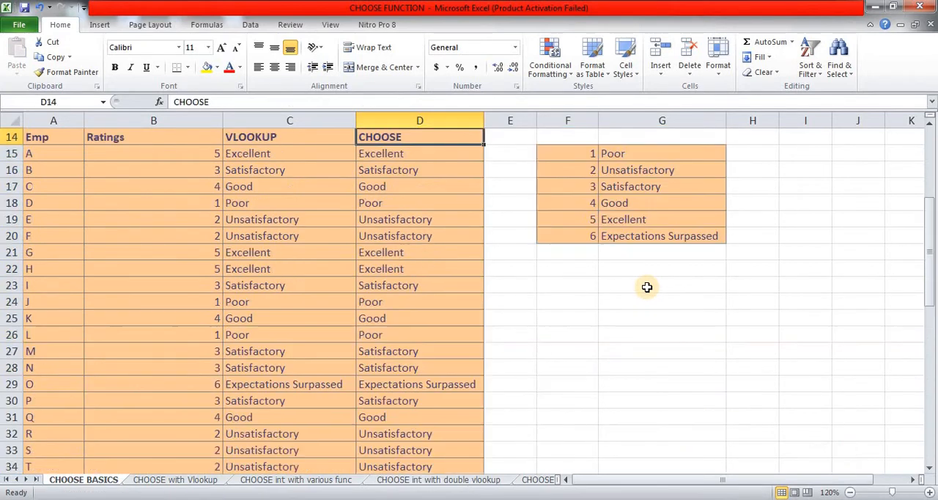
Step: Enter the formula =C15=D15 in E15 to compare the VLOOKUP and CHOOSE results
scroll(647, 287, up, 1)
key(Down)
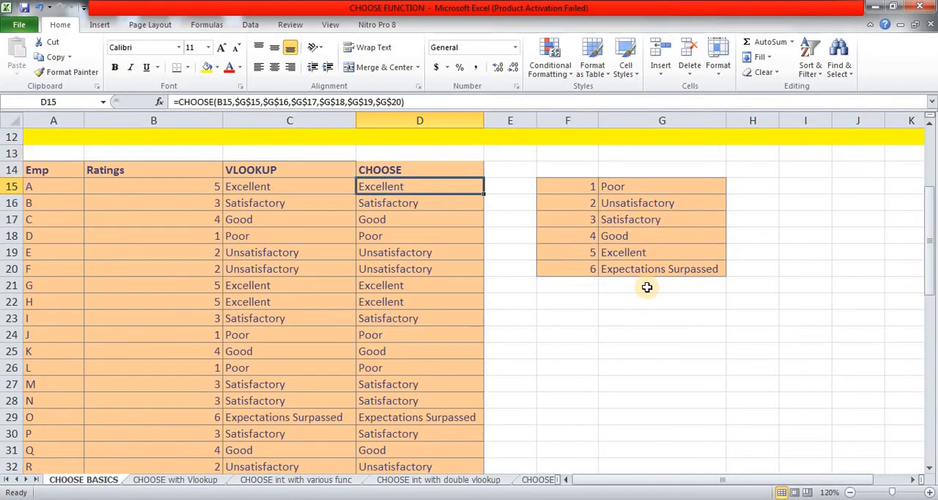
key(Right)
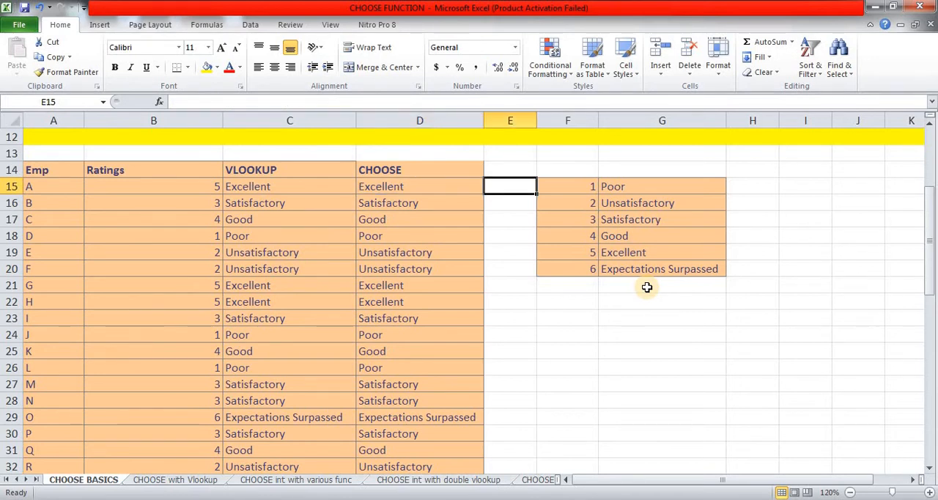
text(=)
key(Left)
key(Left)
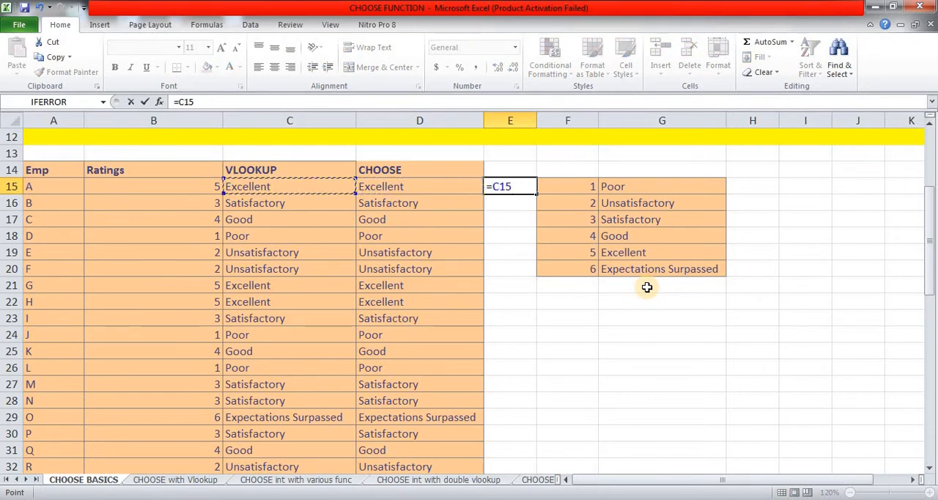
text(=)
key(Left)
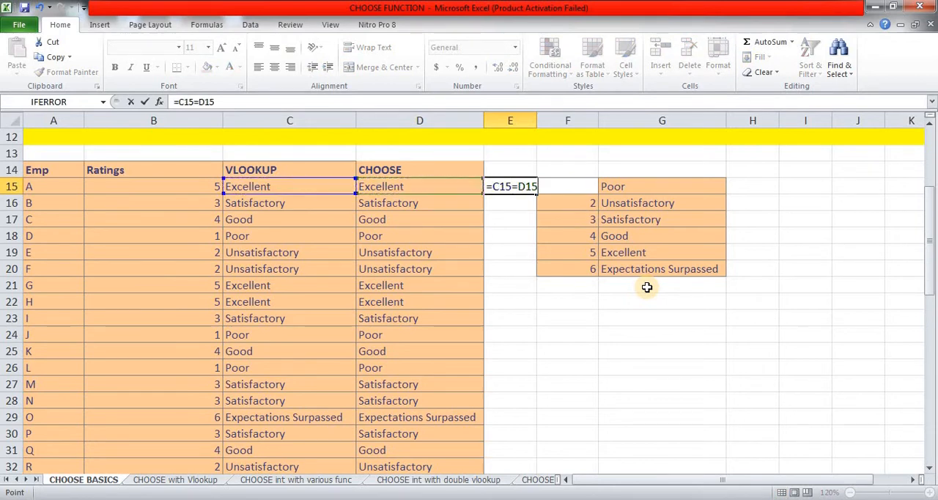
key(Return)
key(Up)
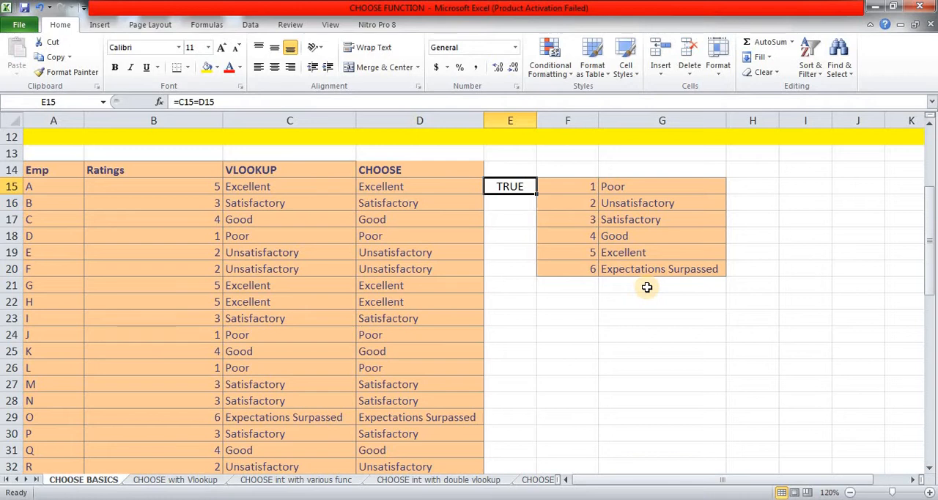
Step: Copy the comparison formula from E15 down column E to row 36
key(ctrl+c)
key(Left)
key(ctrl+Down)
key(Right)
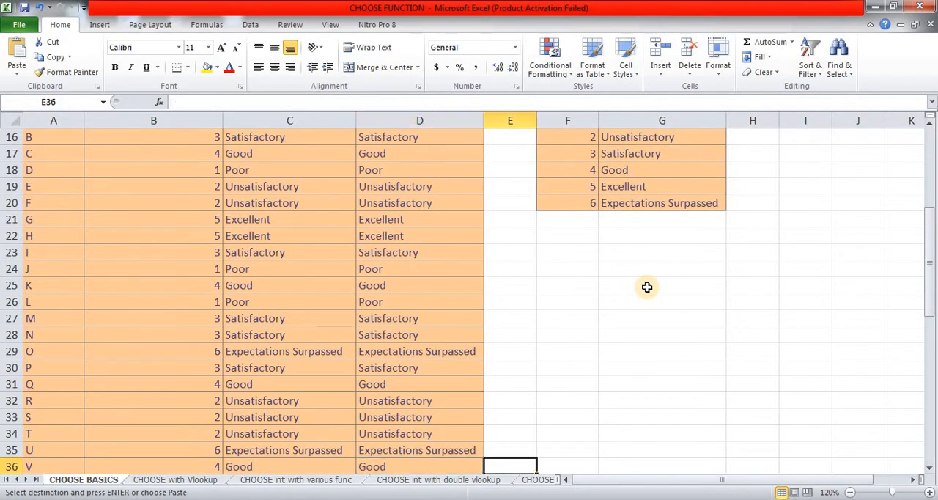
key(ctrl+shift+Up)
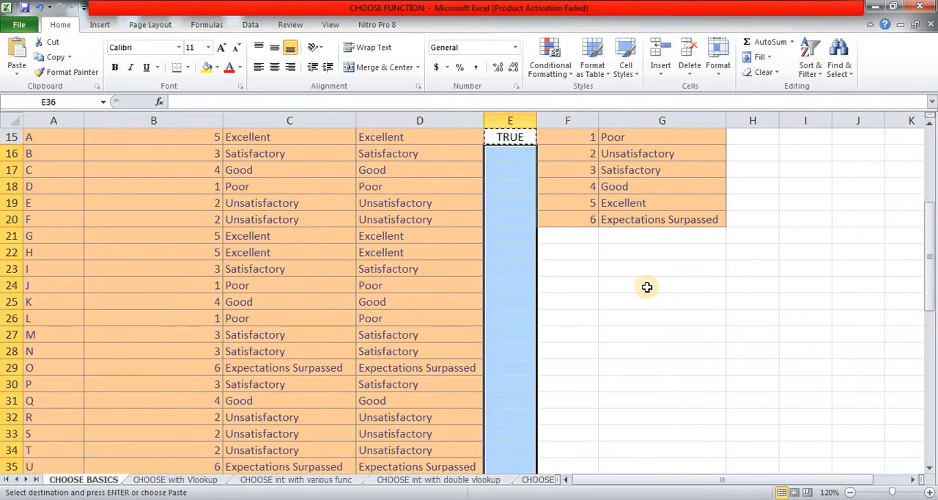
key(Return)
Step: Review the comparison results in column E for all employees
key(Up)
key(Up)
key(Up)
key(Up)
key(Up)
key(Up)
key(Up)
key(Up)
key(Up)
key(Up)
key(Up)
key(Up)
key(Up)
key(Up)
key(Up)
key(Up)
key(Up)
key(Up)
key(Up)
key(Up)
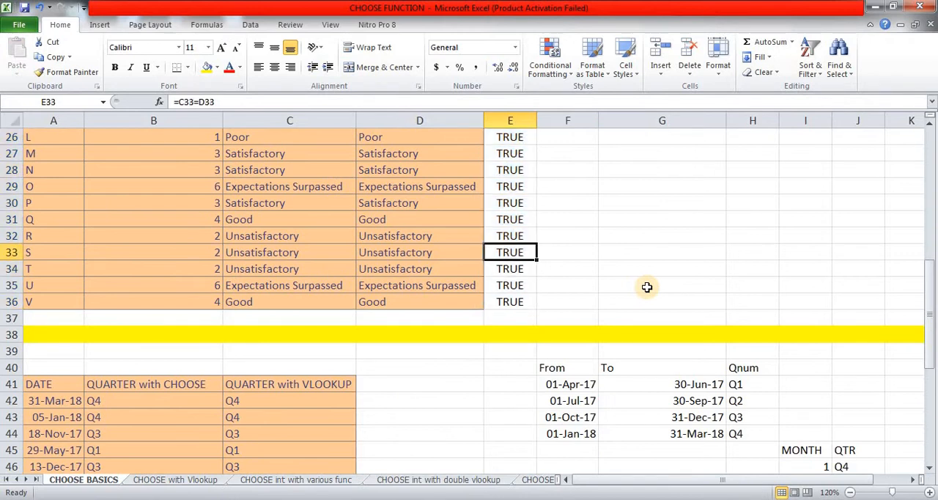
key(Up)
key(Up)
key(Up)
key(Up)
key(Up)
key(Up)
key(Up)
key(Up)
key(Up)
key(Down)
key(Down)
key(Down)
key(Down)
key(Down)
key(Down)
key(Down)
key(Down)
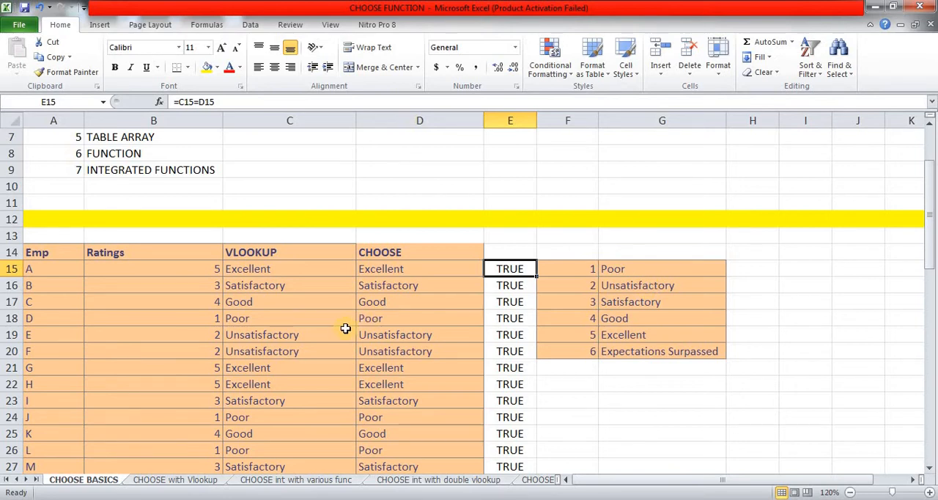
Step: Clear the existing results from the QUARTER with CHOOSE and QUARTER with VLOOKUP columns, starting at row 42
scroll(346, 329, down, 6)
scroll(345, 328, down, 5)
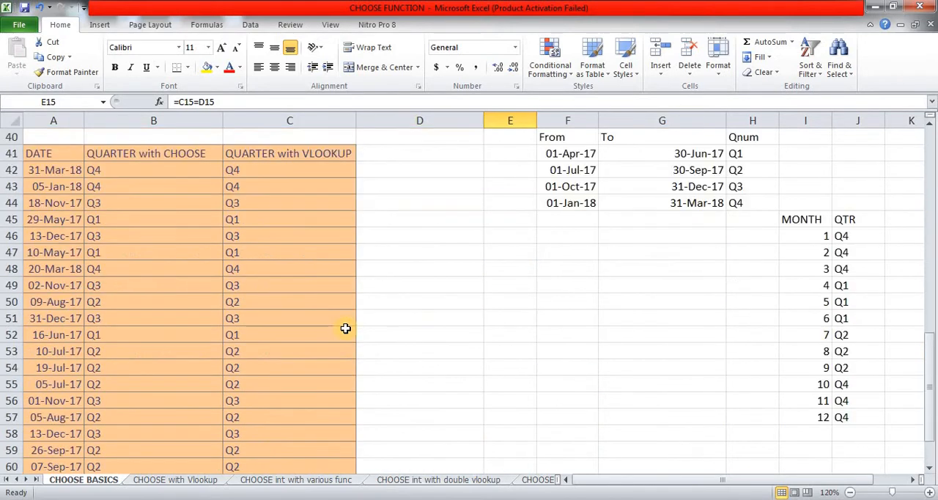
click(146, 166)
key(shift+Right)
key(ctrl+shift+Down)
key(Delete)
scroll(146, 163, up, 4)
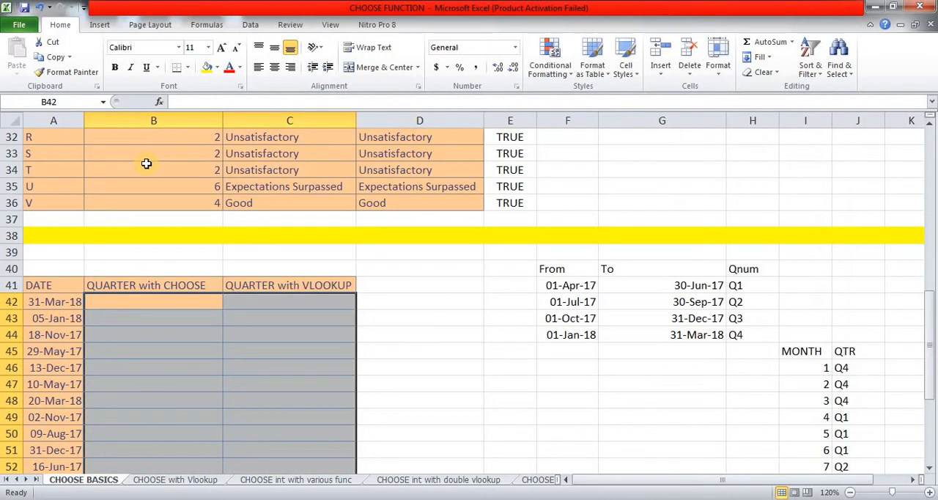
Step: Examine the first date in A42 and the quarter start dates in F41 to F44
key(Left)
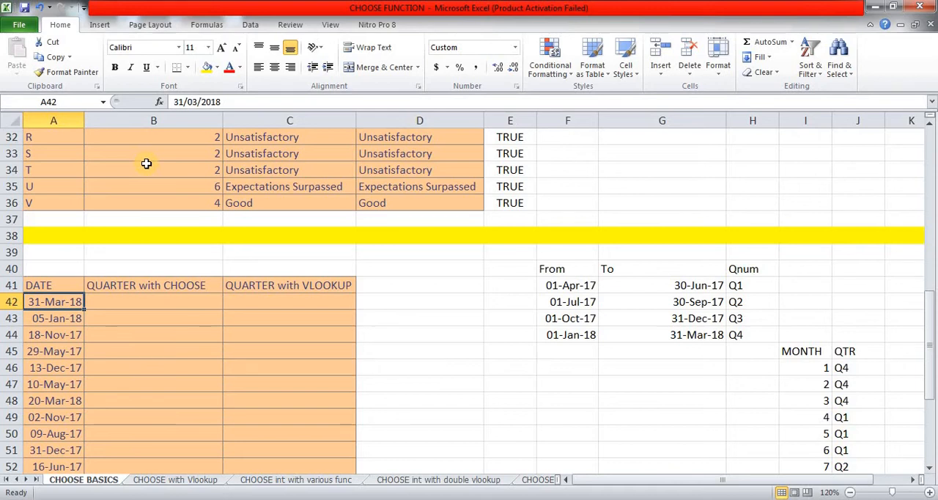
click(576, 285)
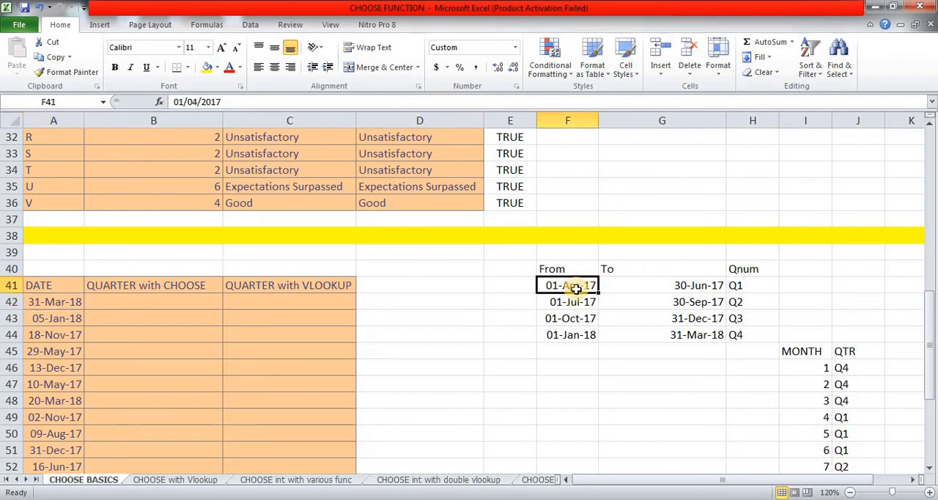
click(576, 301)
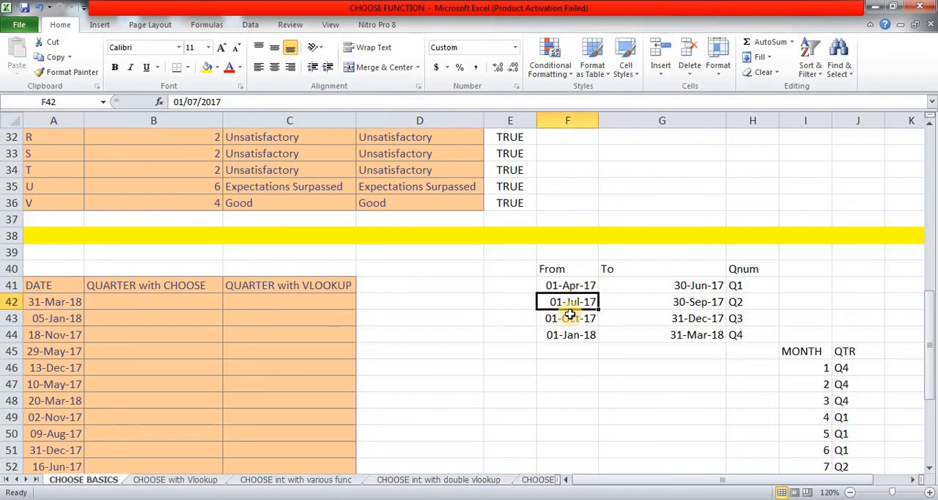
click(570, 318)
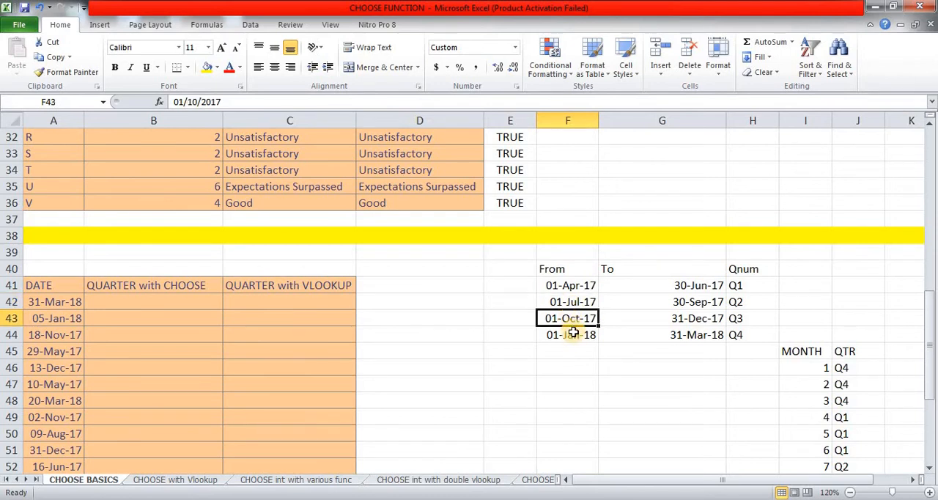
click(574, 337)
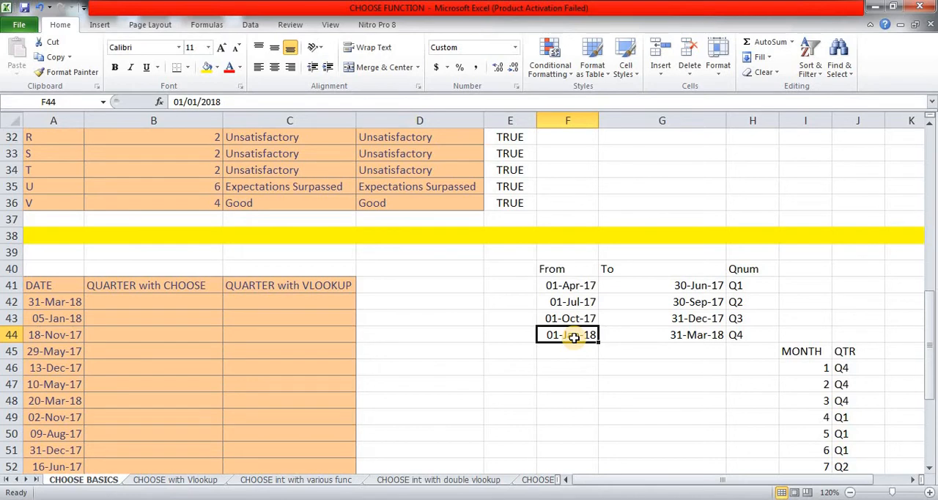
Step: Start a VLOOKUP formula in C42 with the date in A42 as the lookup value
click(334, 301)
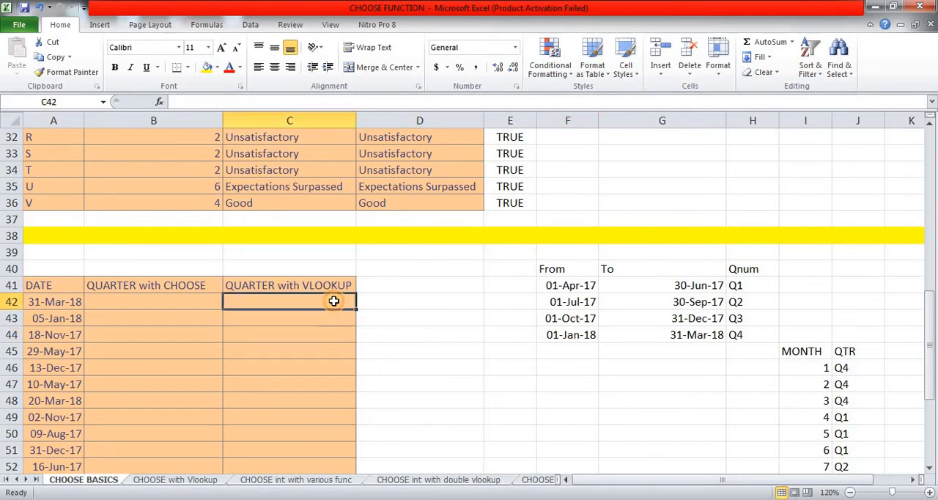
text(=)
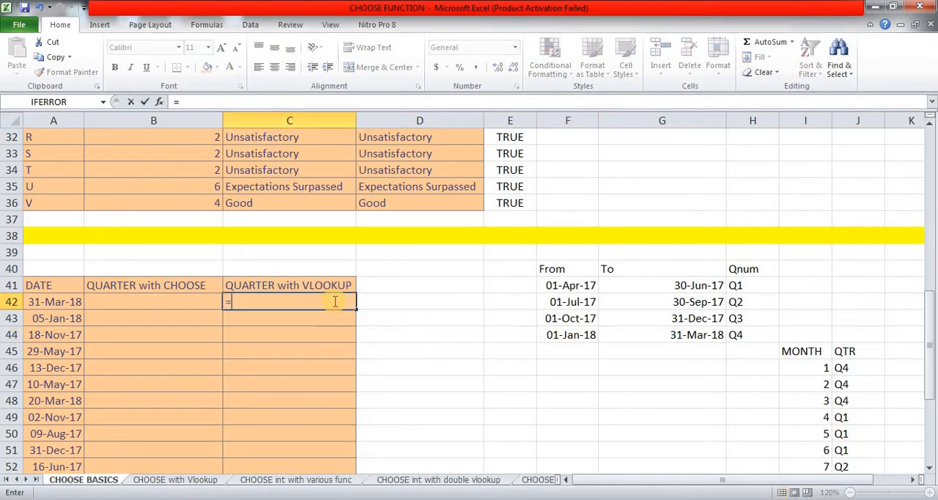
text(vl)
key(Tab)
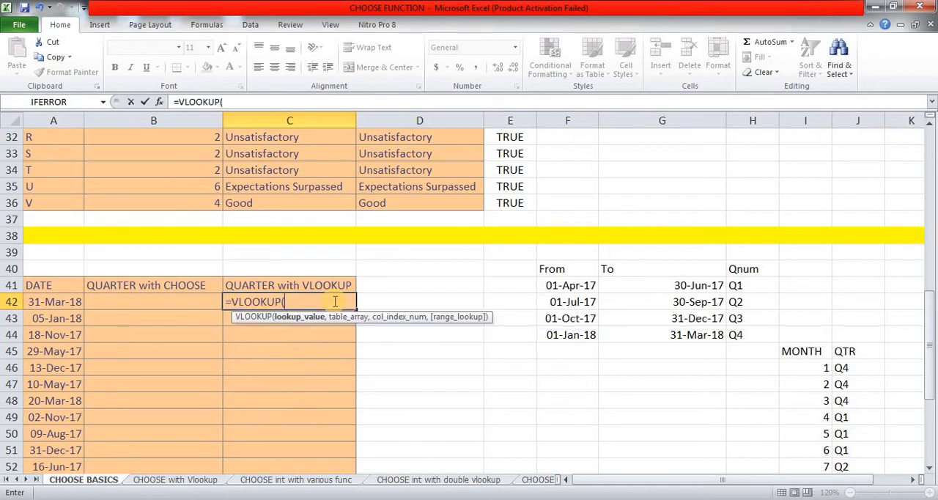
key(Left)
key(Left)
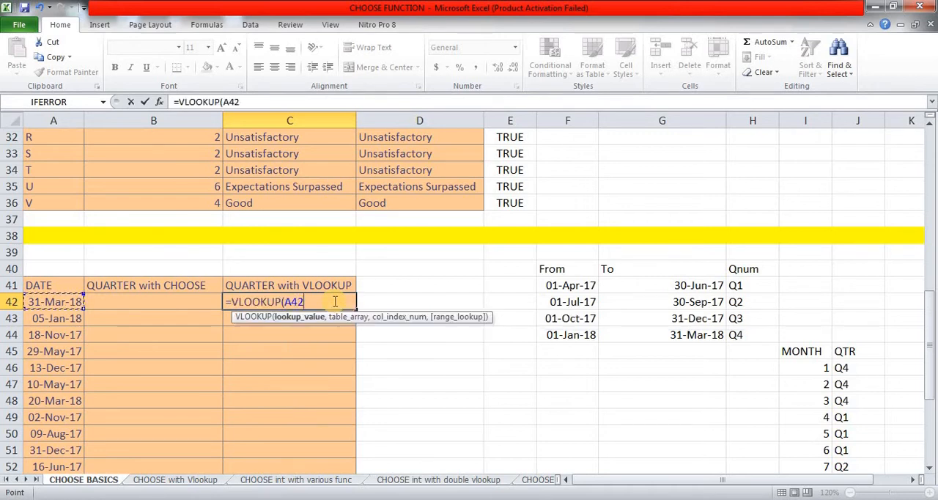
Step: Add the quarter date table to the VLOOKUP formula as the absolute table array $F$41:$H$44
text(,)
key(Right)
key(Right)
key(Right)
key(Up)
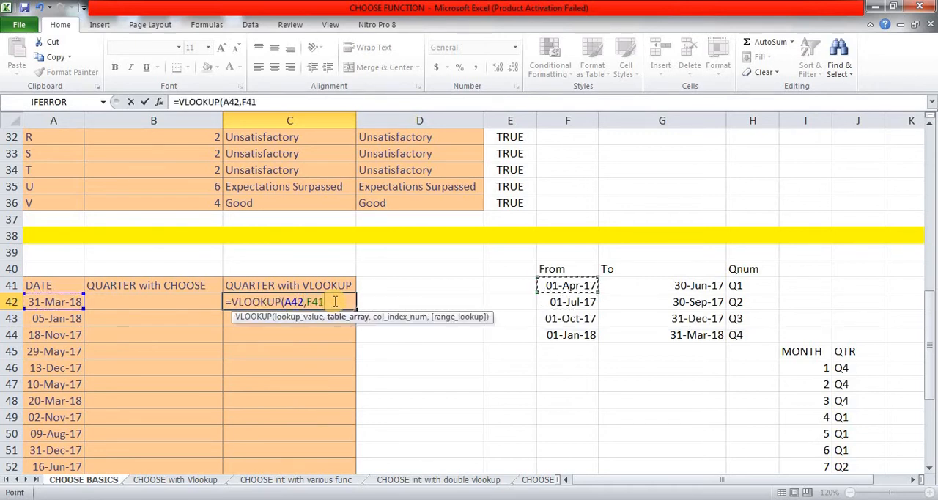
key(shift+Right)
key(shift+Right)
key(shift+Down)
key(shift+Down)
key(shift+Down)
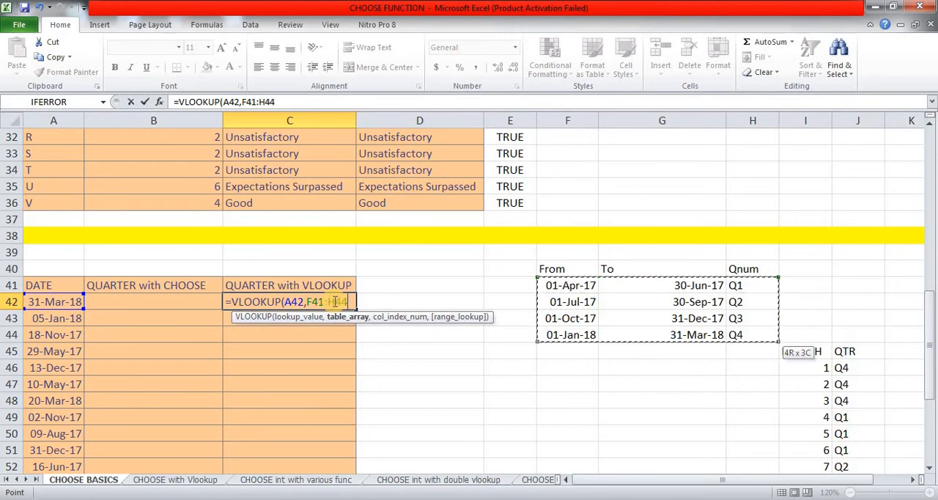
key(F4)
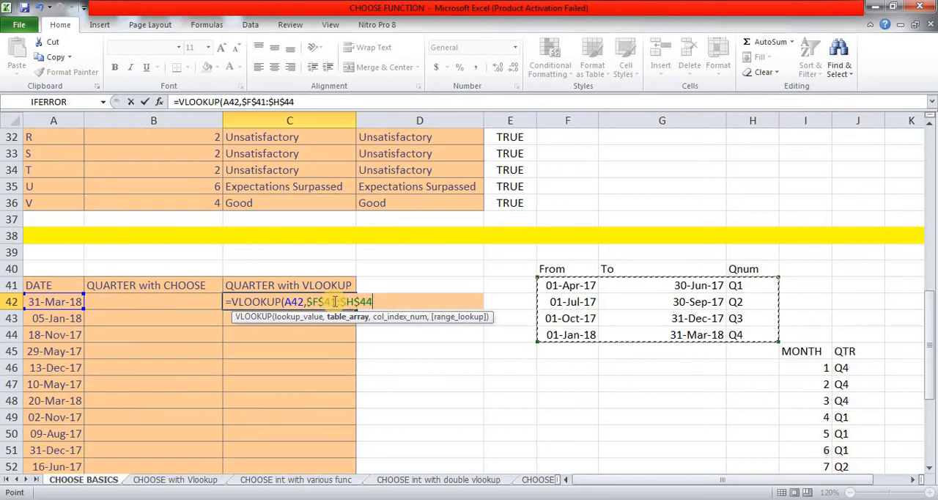
Step: Set the column index of the VLOOKUP formula in C42 to 3
text(,)
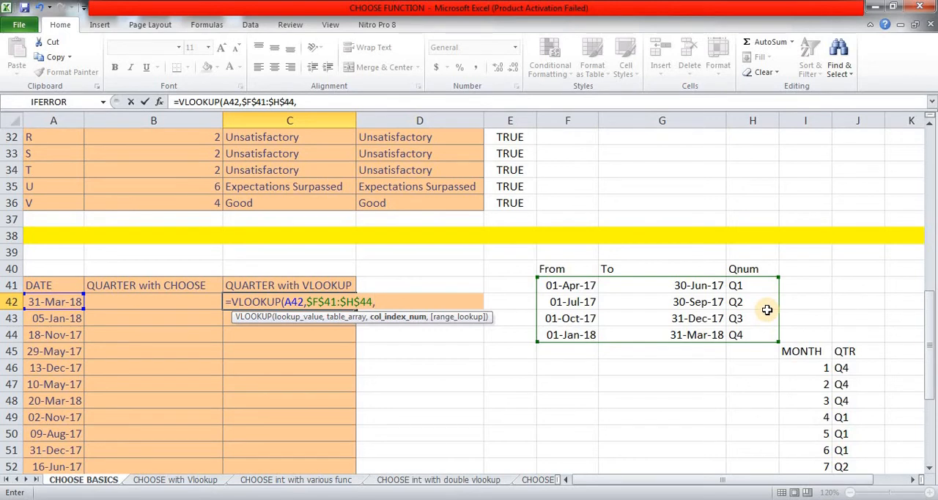
text(3,)
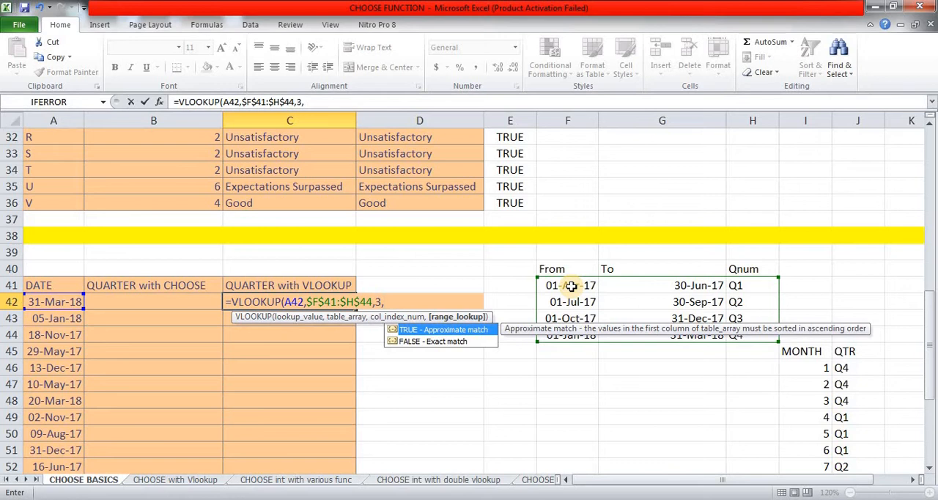
double_click(486, 333)
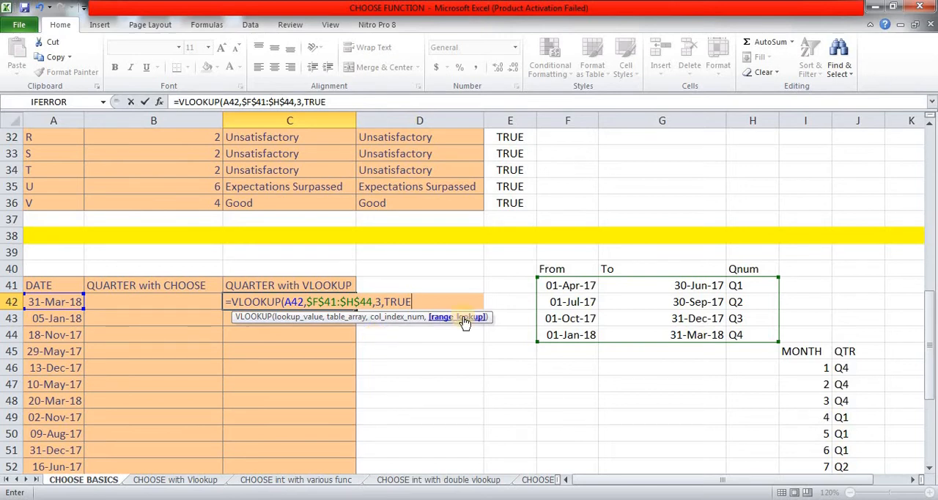
key(BackSpace)
key(BackSpace)
key(BackSpace)
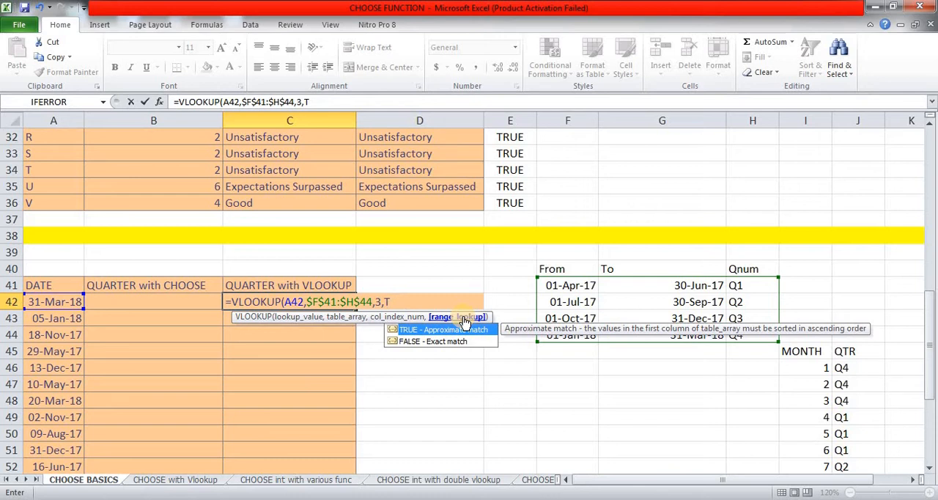
key(BackSpace)
key(BackSpace)
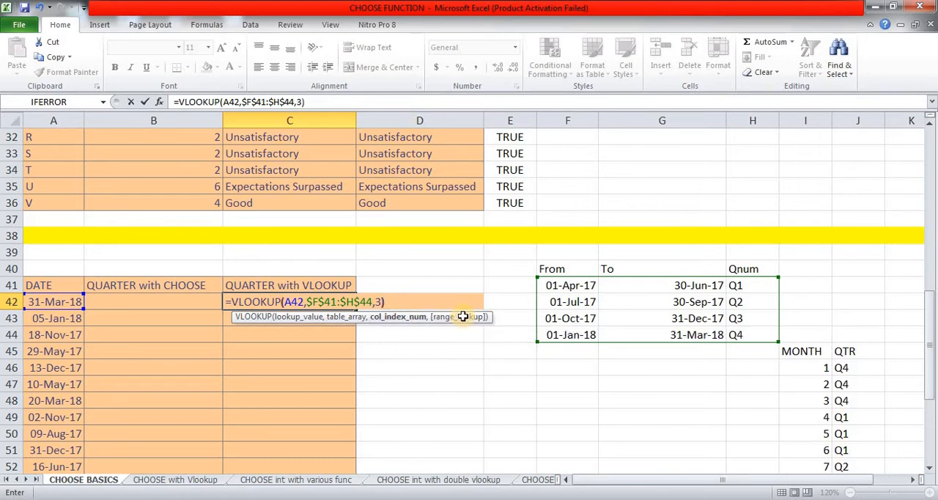
Step: Complete the VLOOKUP formula in C42 without a range lookup argument and copy it down through C64
text())
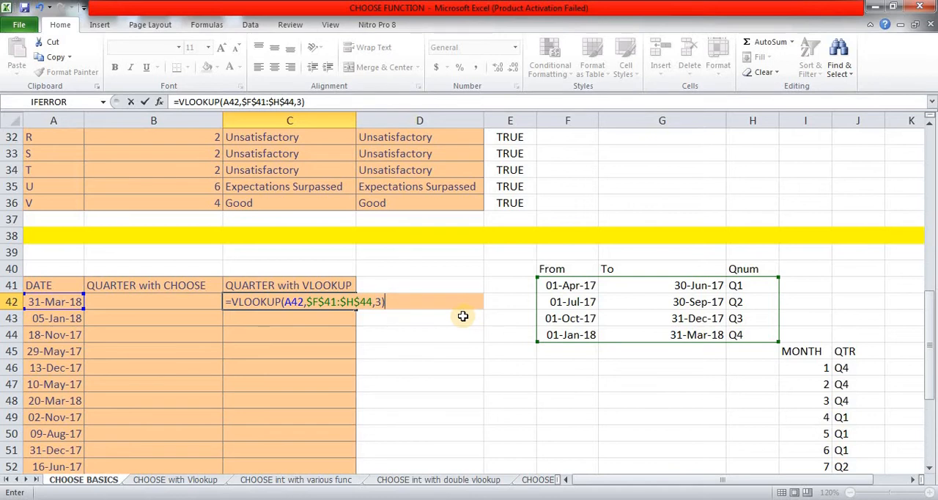
key(Return)
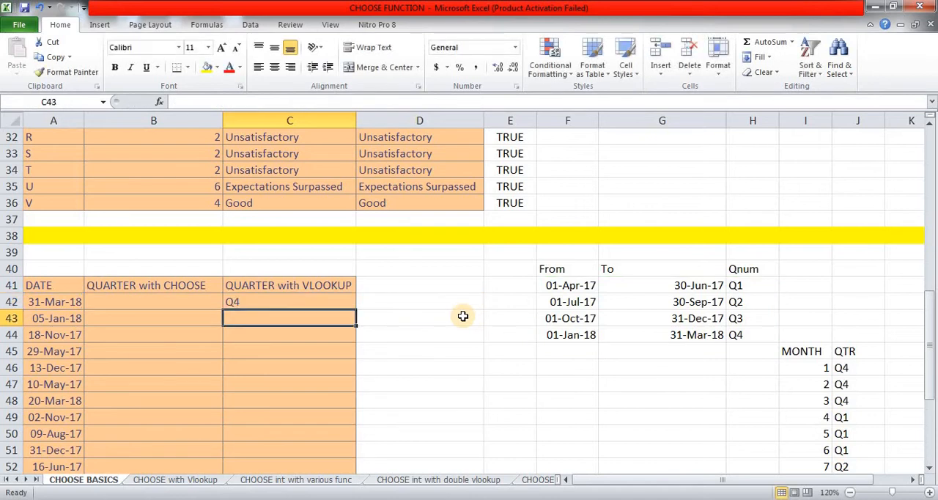
key(Up)
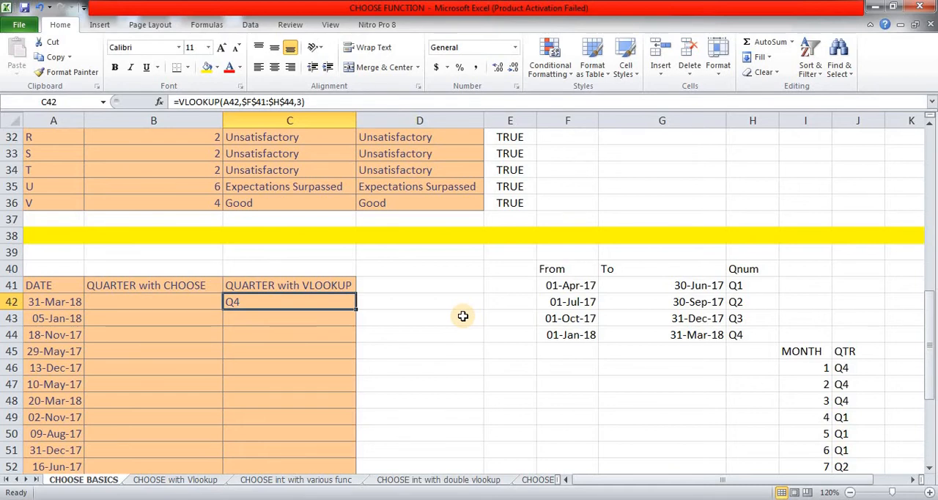
key(ctrl+c)
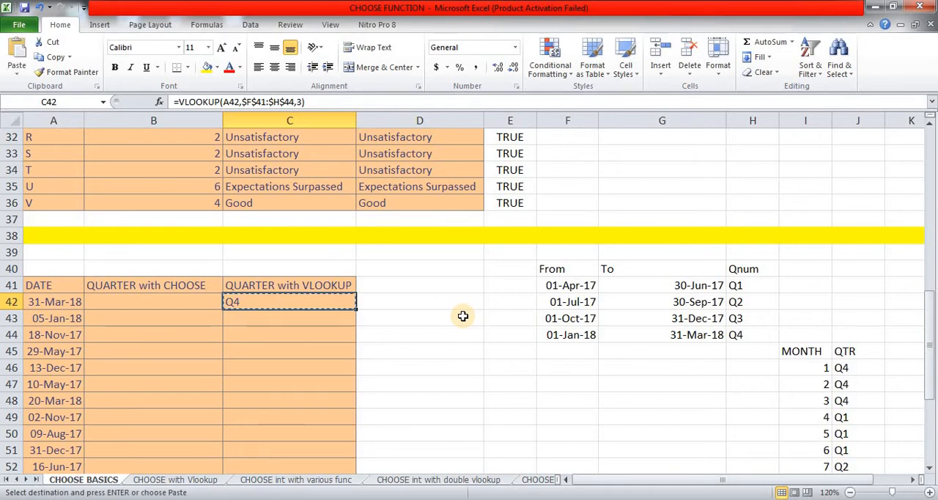
key(Left)
key(Left)
key(ctrl+Down)
key(Right)
key(Right)
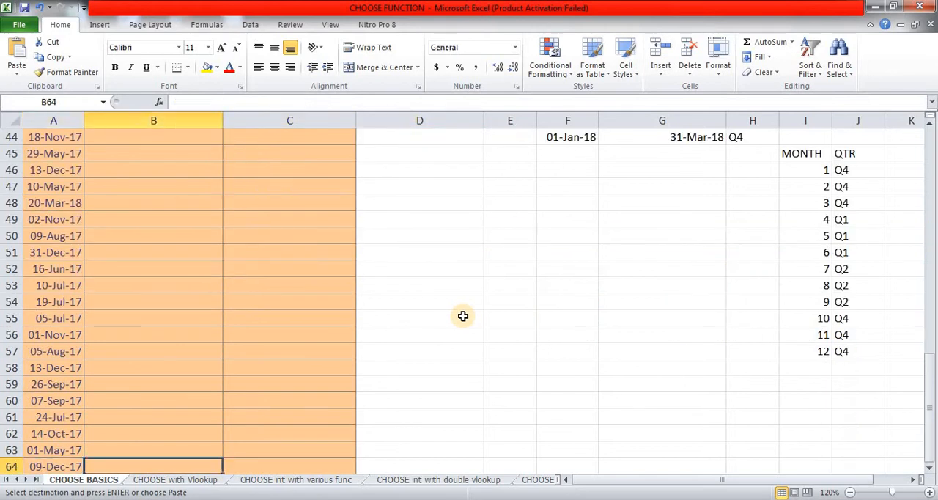
key(ctrl+shift+Up)
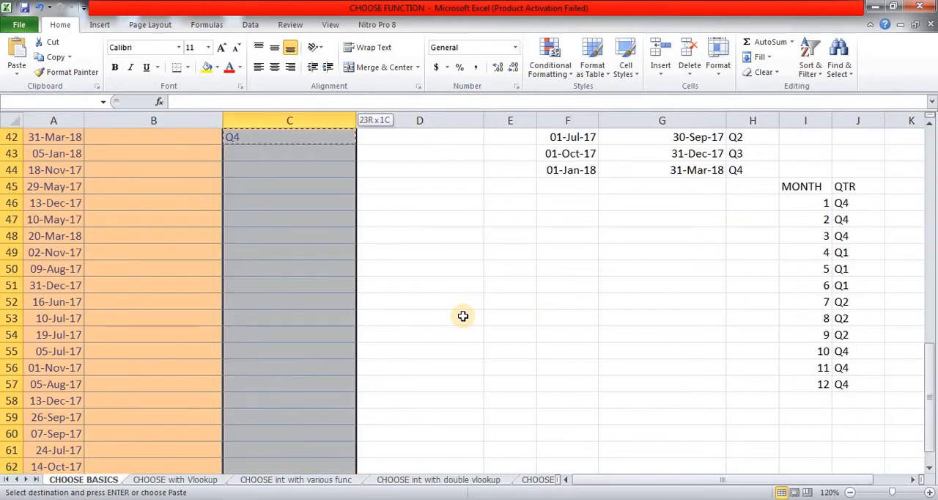
key(Return)
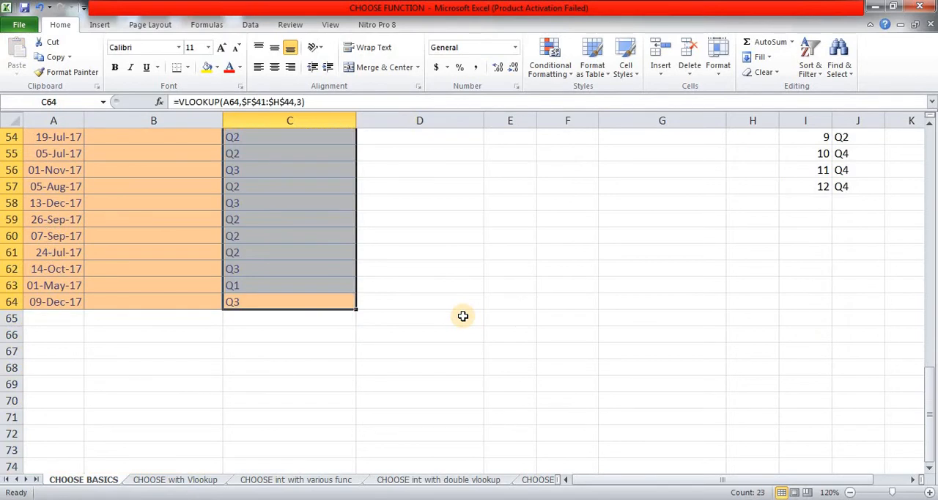
Step: Review the VLOOKUP quarter results in column C from row 64 back up to C42
key(Up)
key(Up)
key(Up)
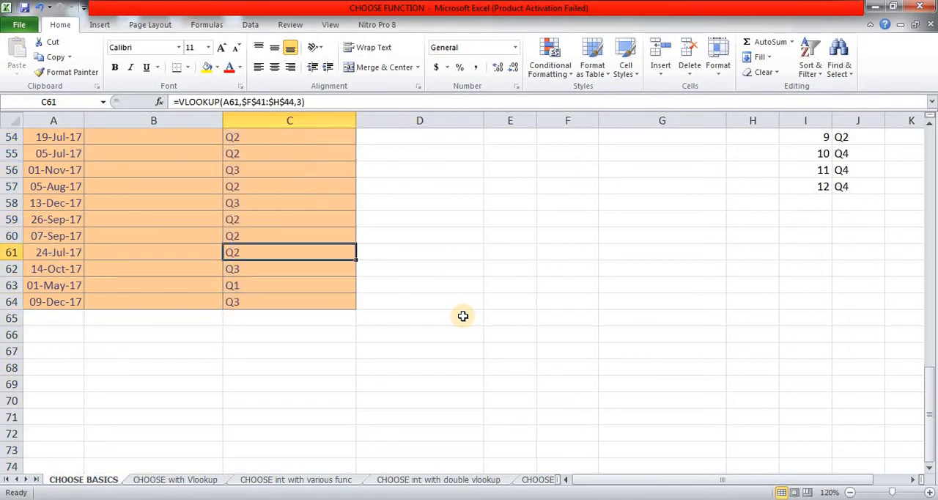
key(ctrl+Up)
key(Down)
key(Up)
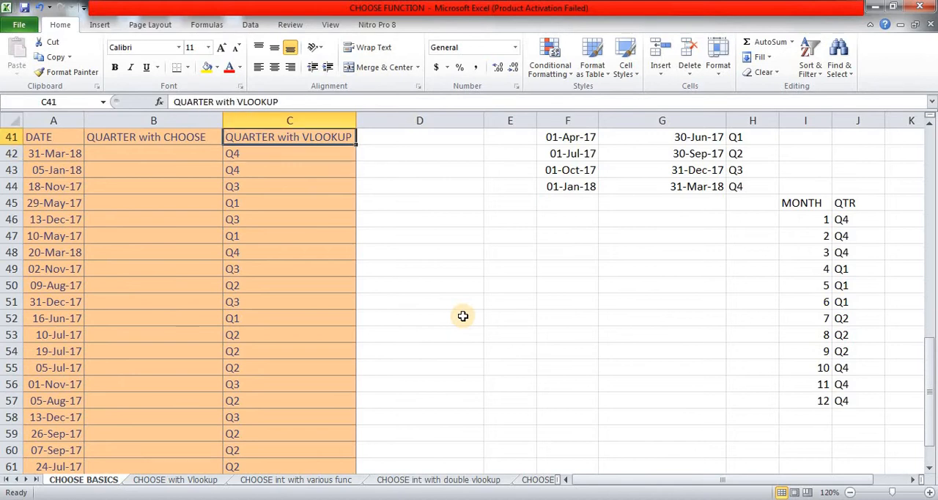
key(Down)
key(Up)
key(Up)
key(Up)
key(Down)
key(Down)
key(Down)
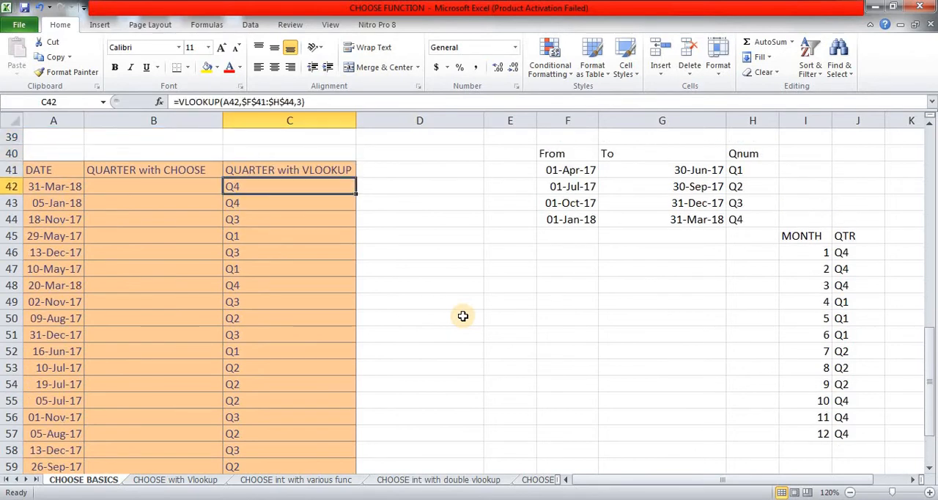
Step: Compare the dates in A42 and A46 with the quarter date table and their VLOOKUP results
key(Left)
key(Left)
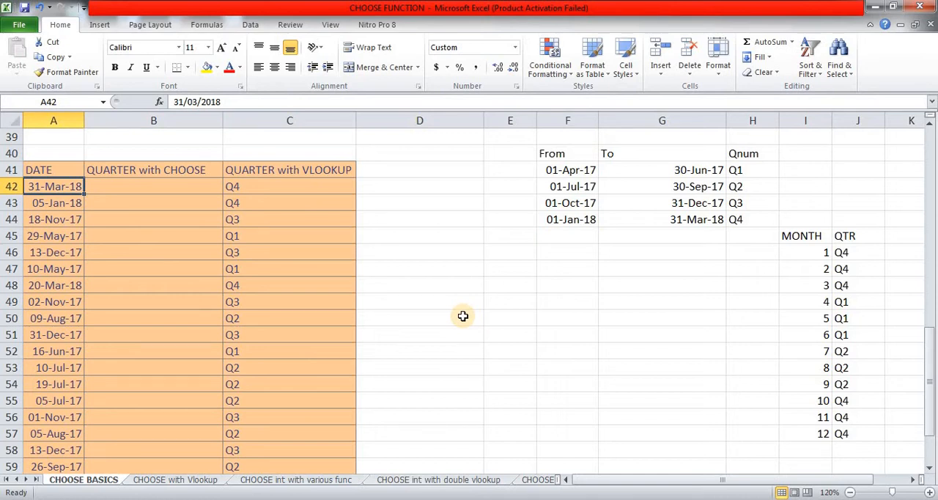
key(Right)
key(Right)
key(Right)
key(Right)
key(Right)
key(Right)
key(Right)
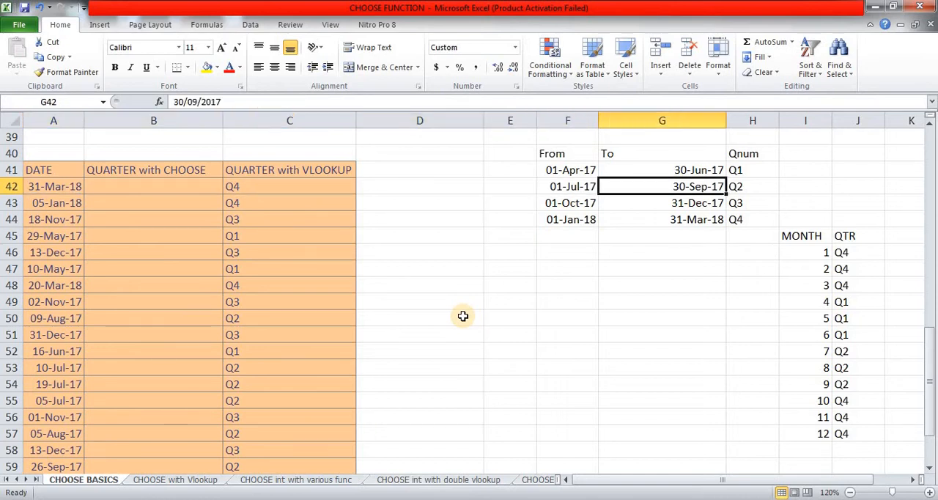
key(Down)
key(Down)
key(Left)
key(Left)
key(Left)
key(Left)
key(Left)
key(Left)
key(Left)
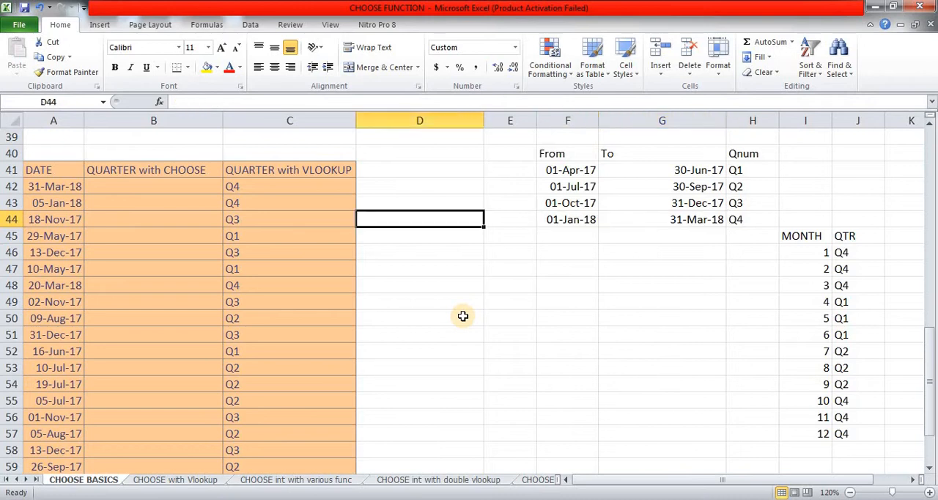
key(Down)
key(Down)
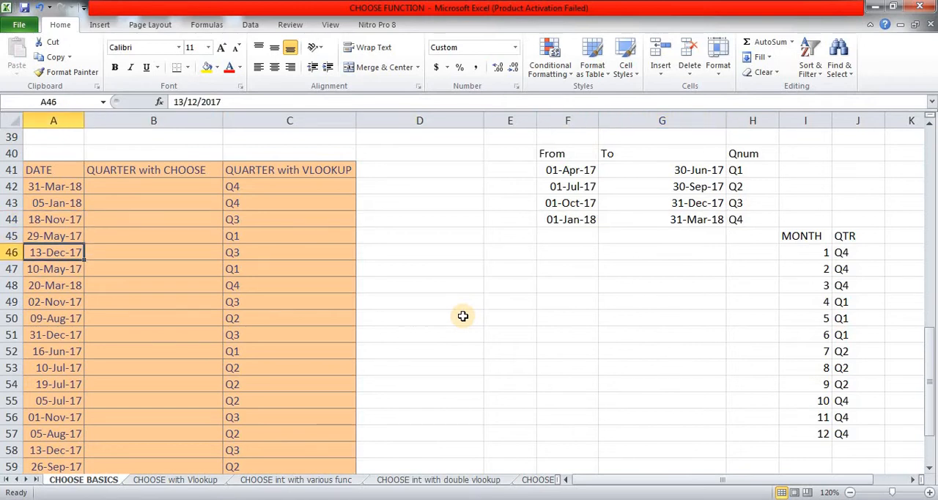
key(Right)
key(Right)
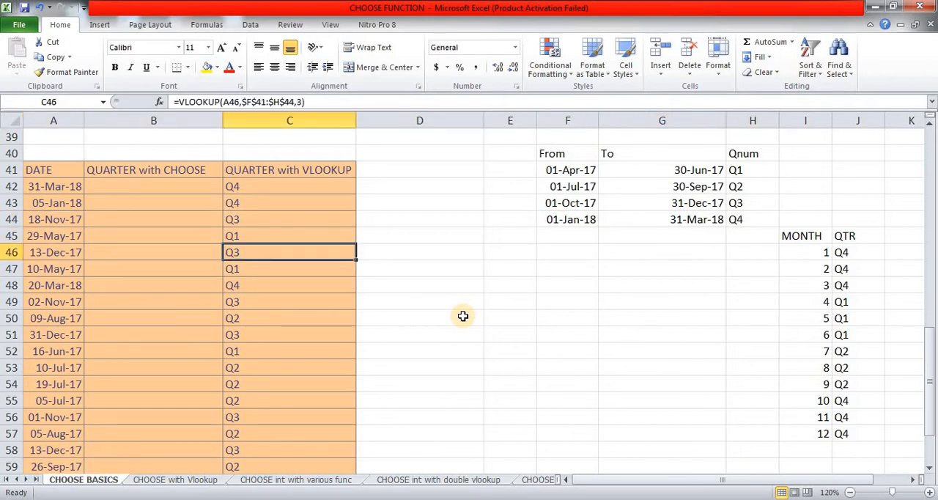
Step: Enter the formula =MONTH(A42) in B42 to extract the month number of the first date
key(Up)
key(Up)
key(Up)
key(Up)
key(Left)
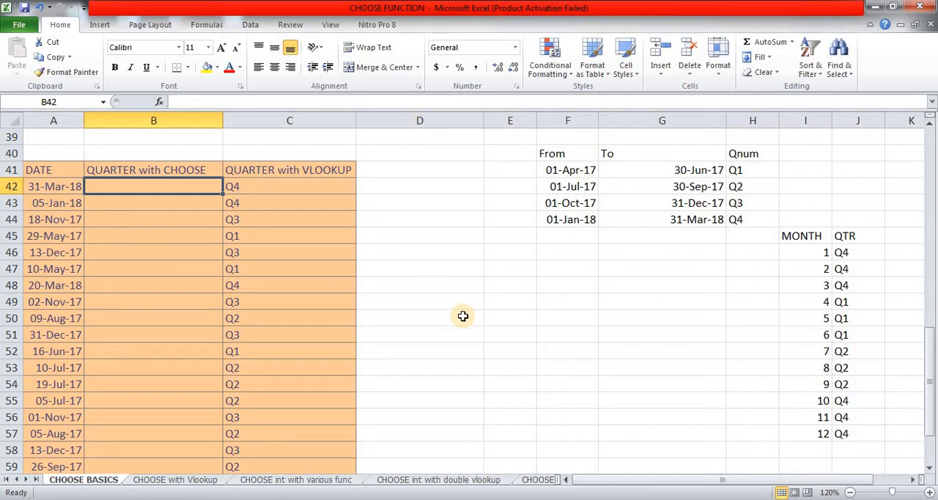
text(=mon)
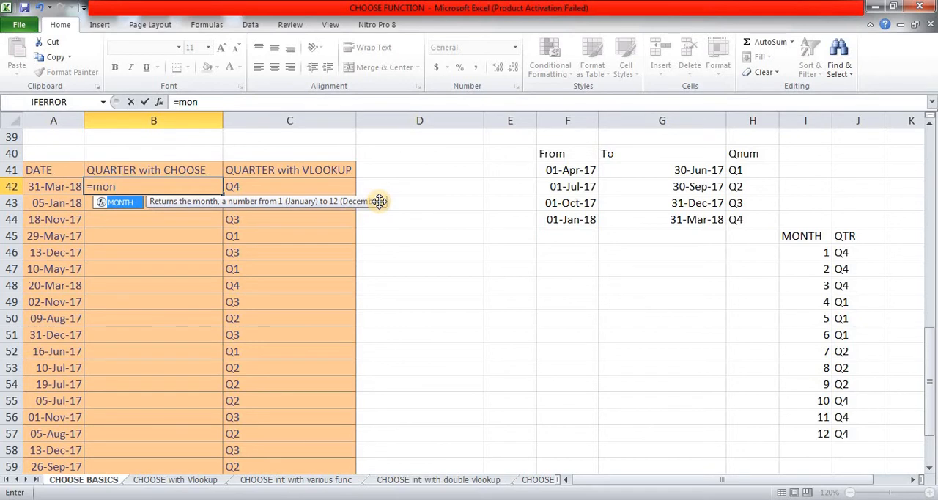
key(Tab)
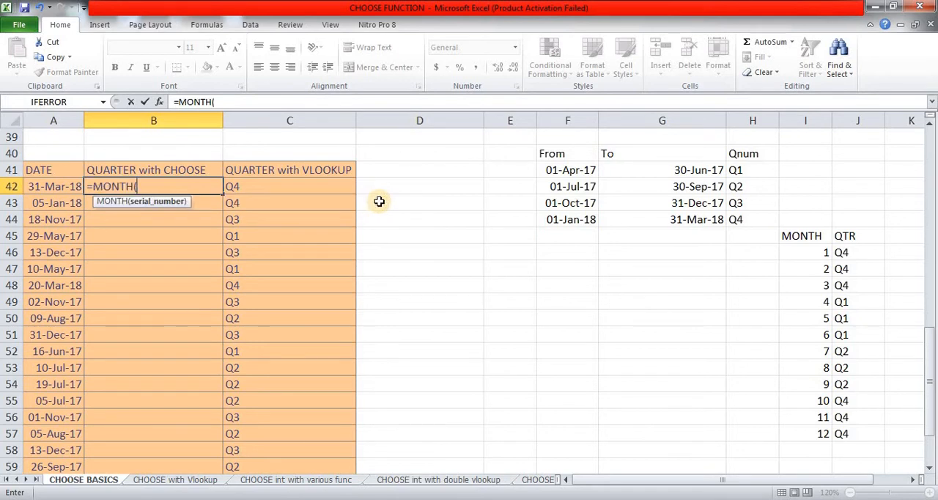
click(49, 186)
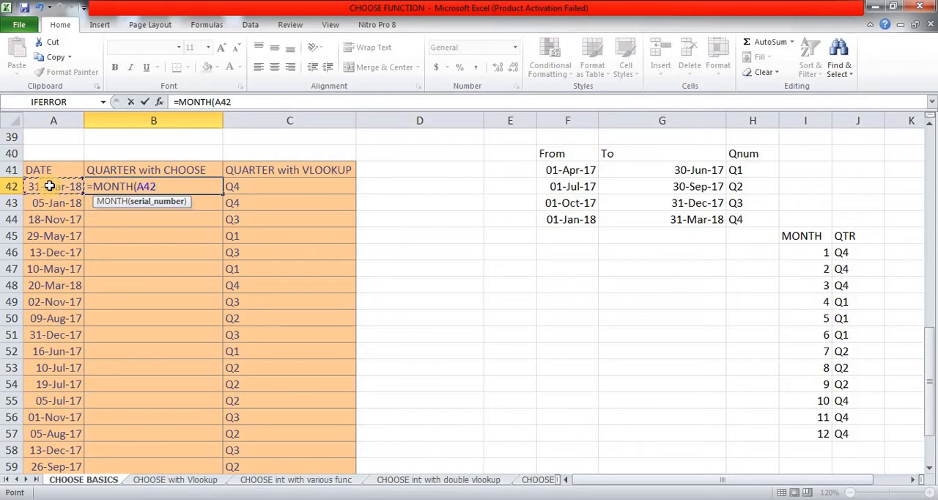
text())
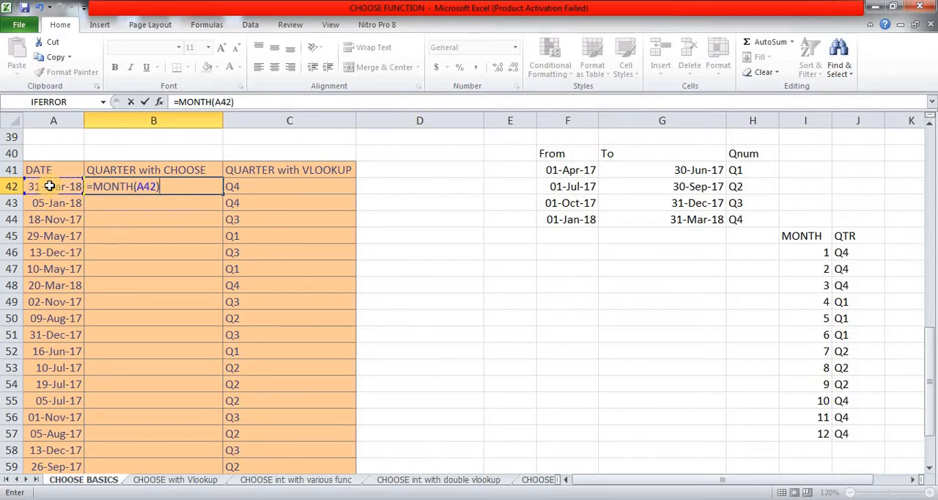
key(Return)
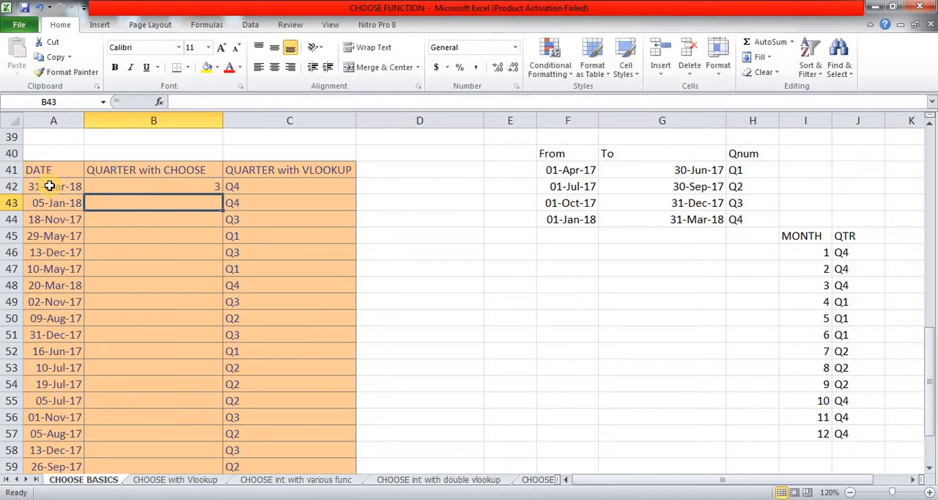
Step: Copy the MONTH formula from B42 down the QUARTER with CHOOSE column through B64
key(Up)
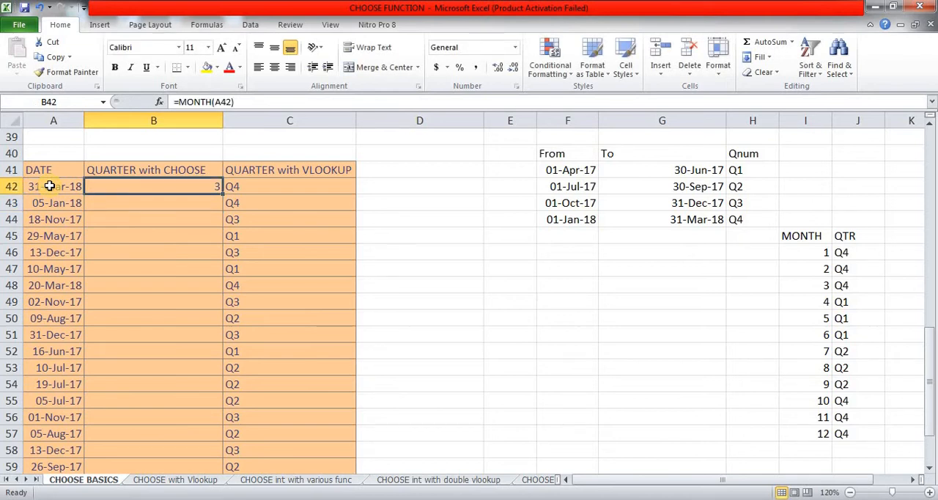
key(ctrl+c)
key(Left)
key(ctrl+Down)
key(Right)
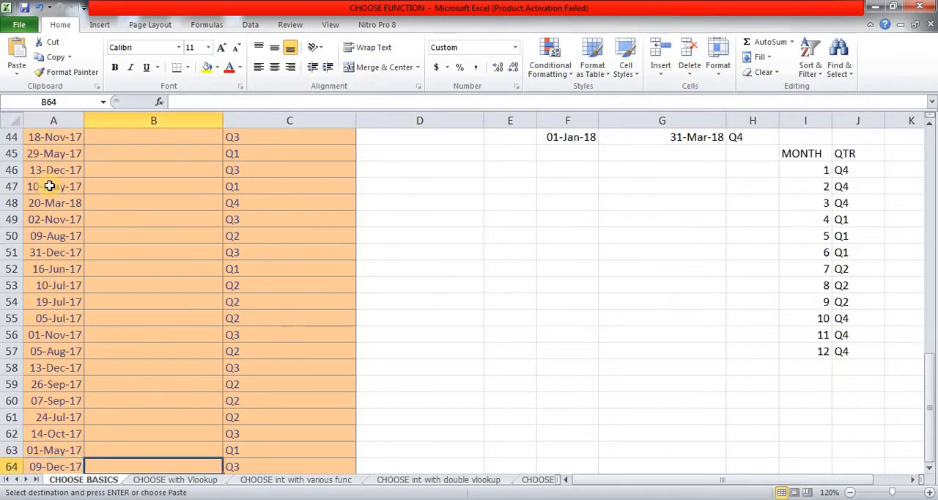
key(ctrl+shift+Up)
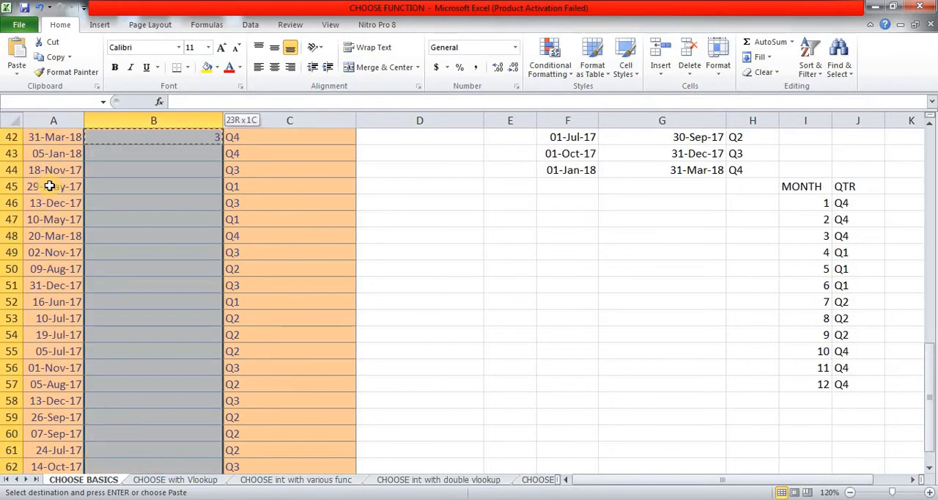
key(Return)
Step: Review the month numbers in the QUARTER with CHOOSE column from B61 back up to the first rows
key(Up)
key(Up)
key(Up)
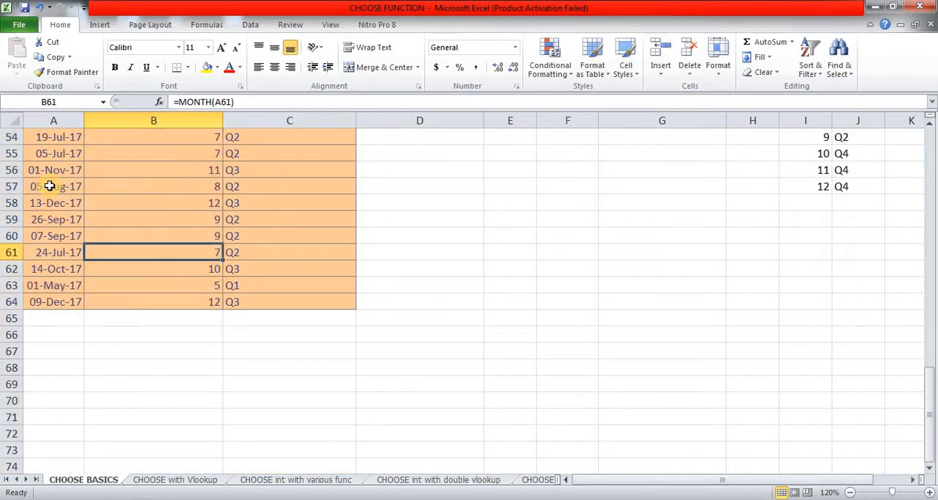
key(ctrl+Up)
key(Down)
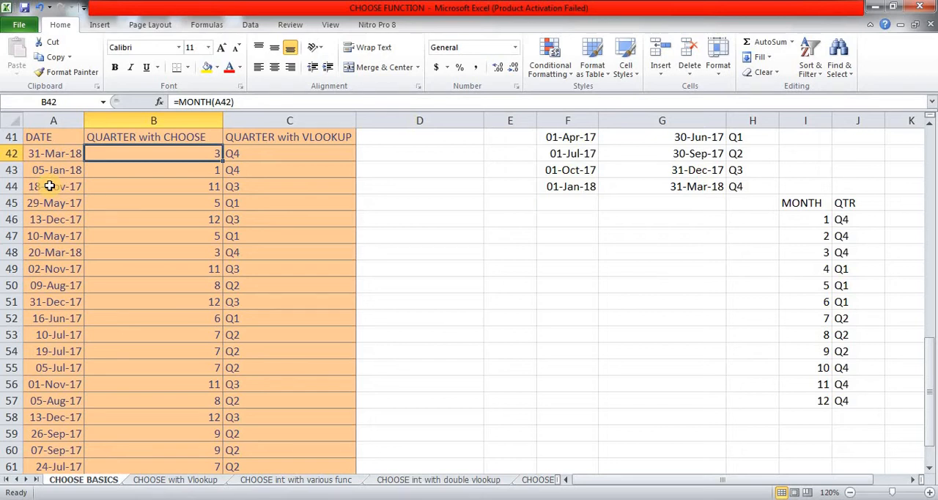
key(Down)
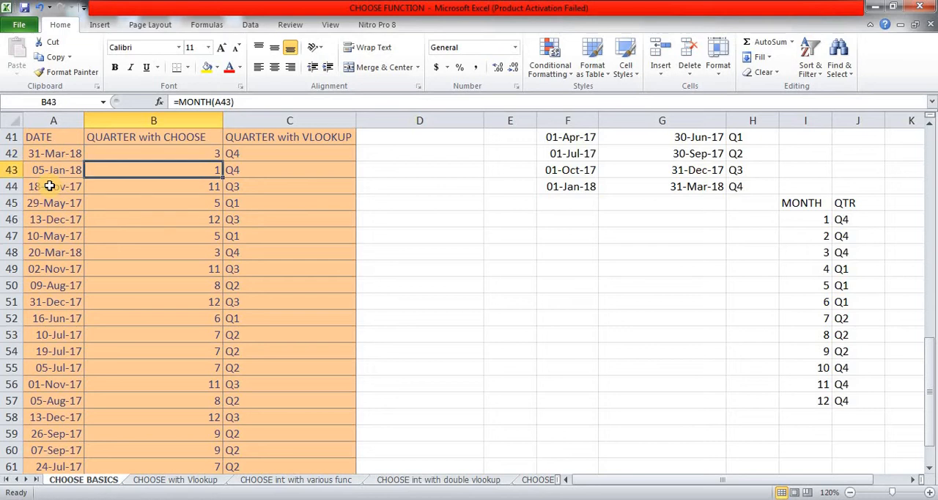
Step: Wrap the MONTH(A42) formula in B42 in a CHOOSE function so that the month number serves as index_num
key(Up)
key(F2)
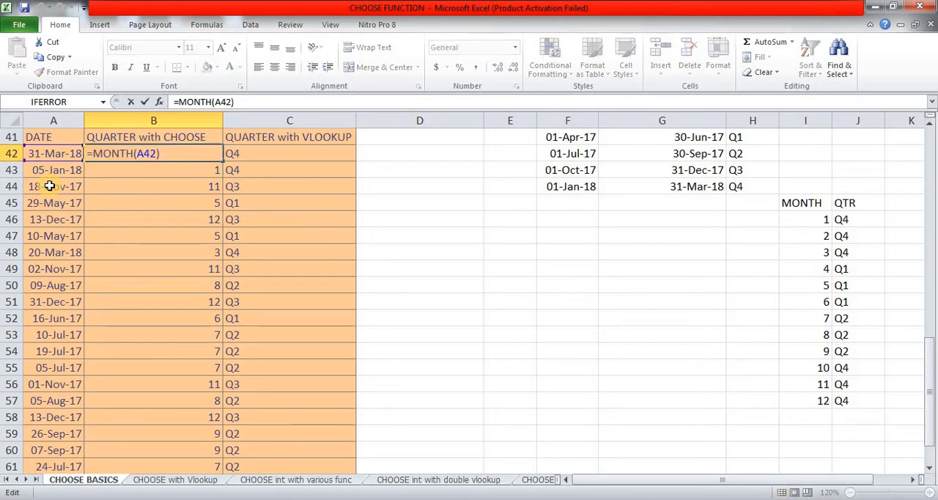
key(Left)
key(Left)
key(Left)
key(Left)
key(Left)
key(Left)
key(Left)
key(Left)
key(Left)
key(Left)
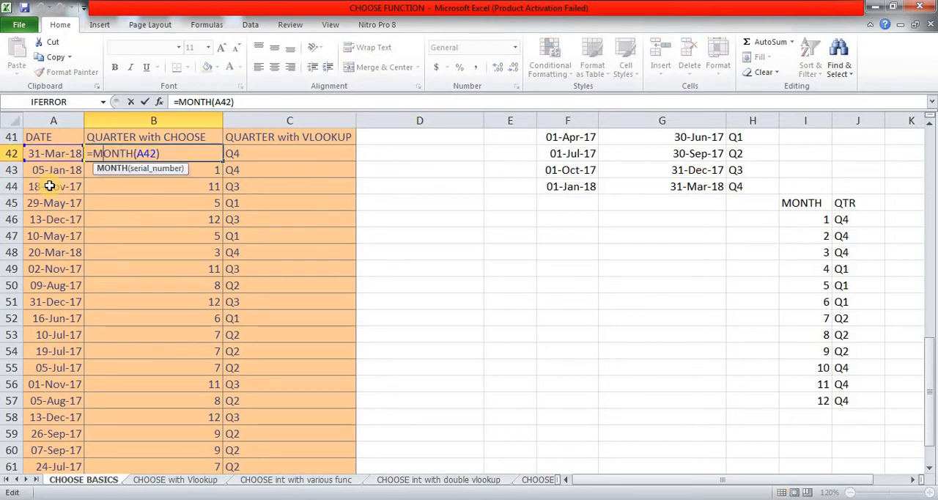
text(choo)
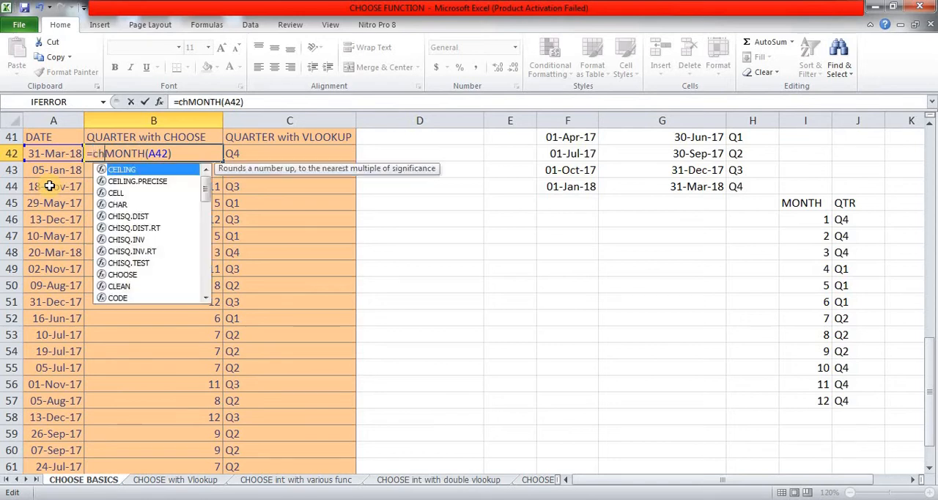
key(Tab)
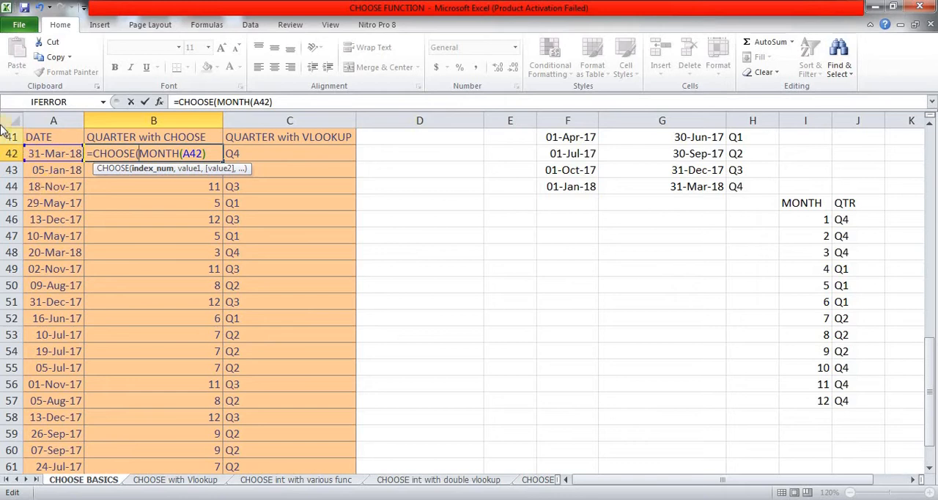
click(314, 99)
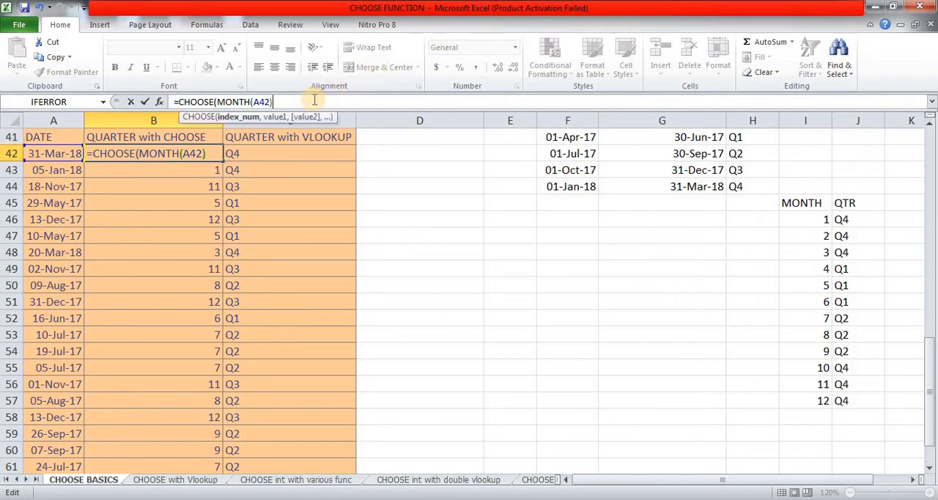
text(,)
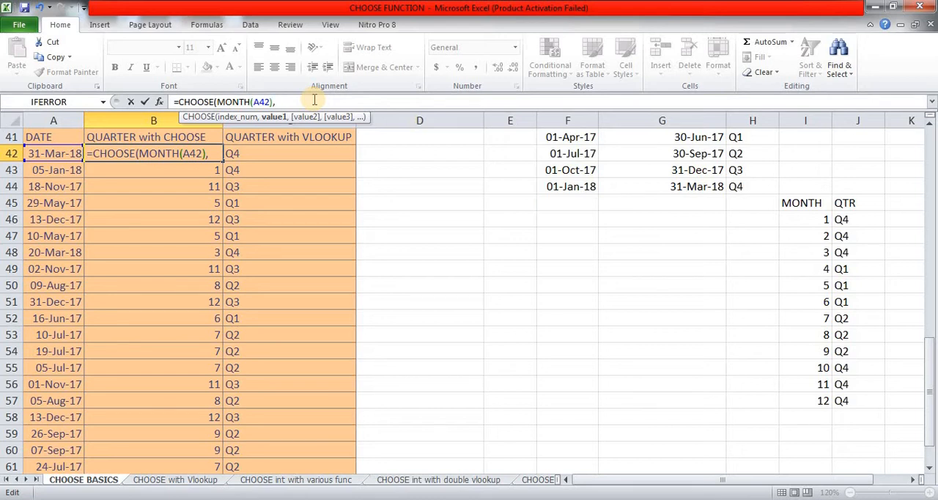
Step: Enter "Q4" as the first value of the CHOOSE formula in B42
text("Q4")
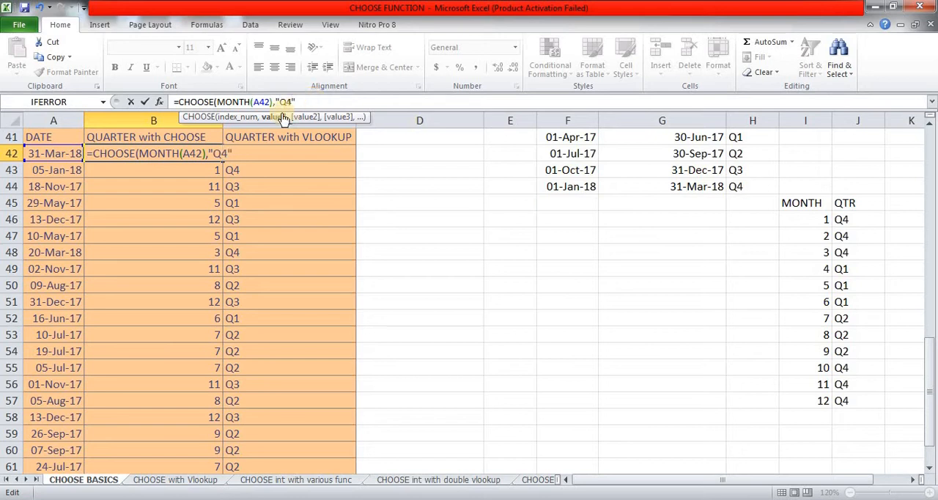
Step: Repeat "Q4" as the second and third values of the CHOOSE formula in B42
click(276, 102)
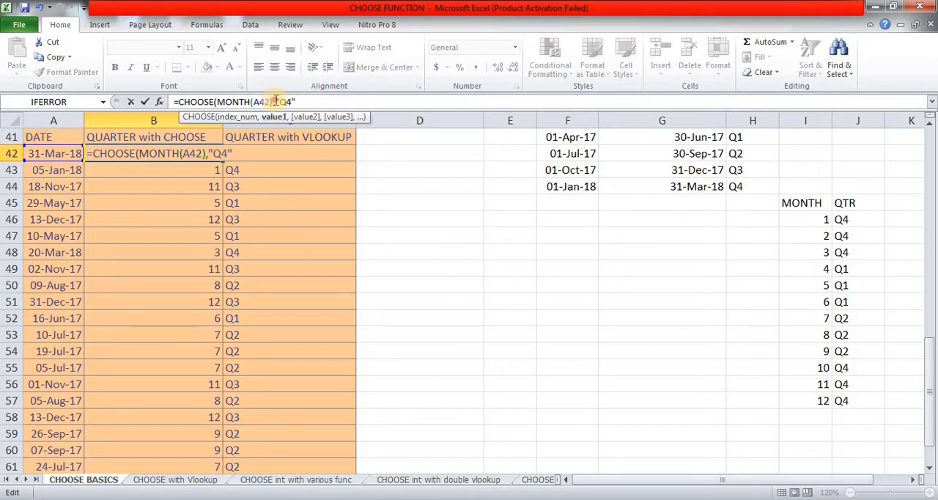
key(shift+Right)
key(shift+Right)
key(shift+Right)
key(shift+Right)
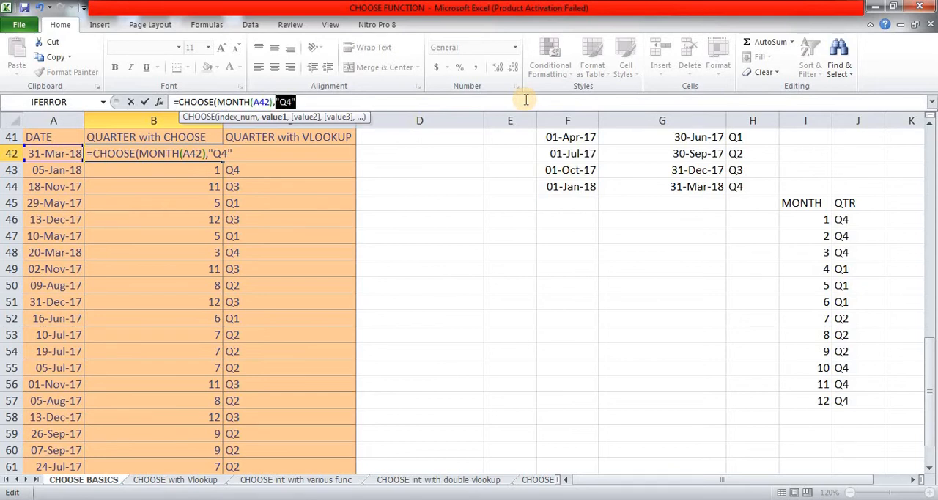
key(ctrl+c)
key(Right)
text(,)
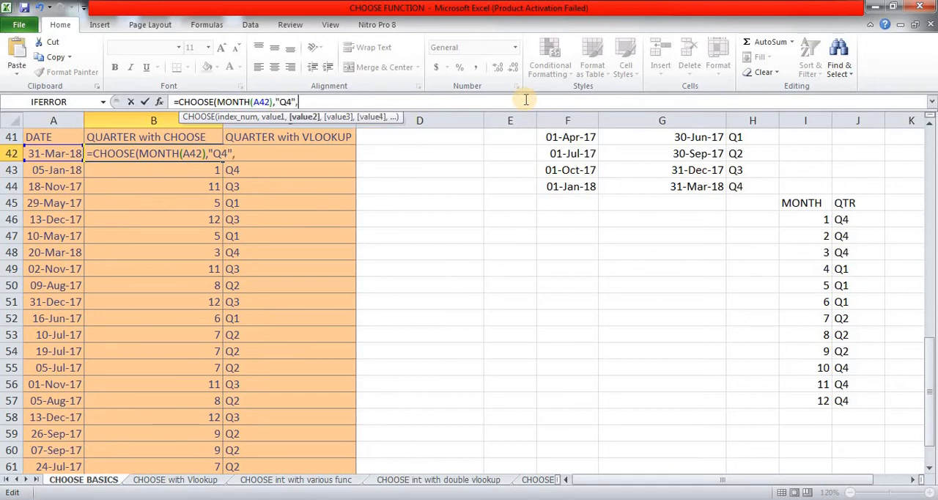
key(ctrl+v)
text(,)
key(ctrl+v)
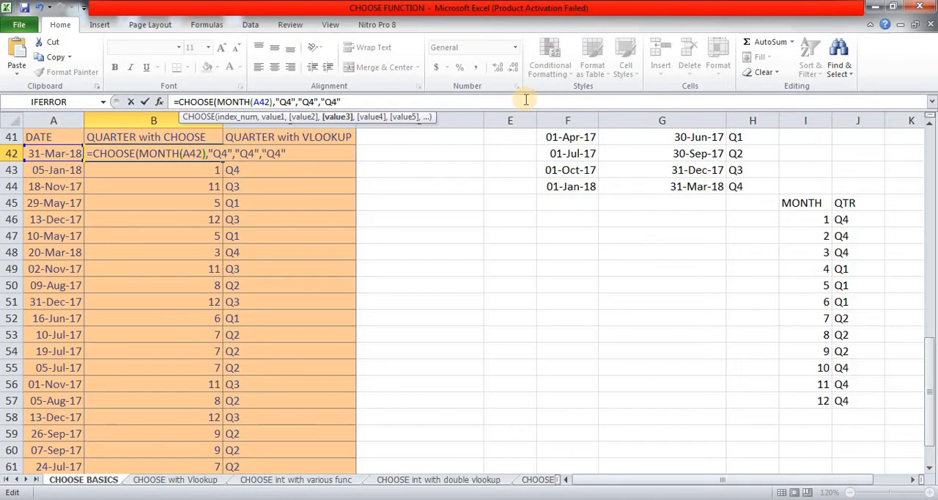
text(,)
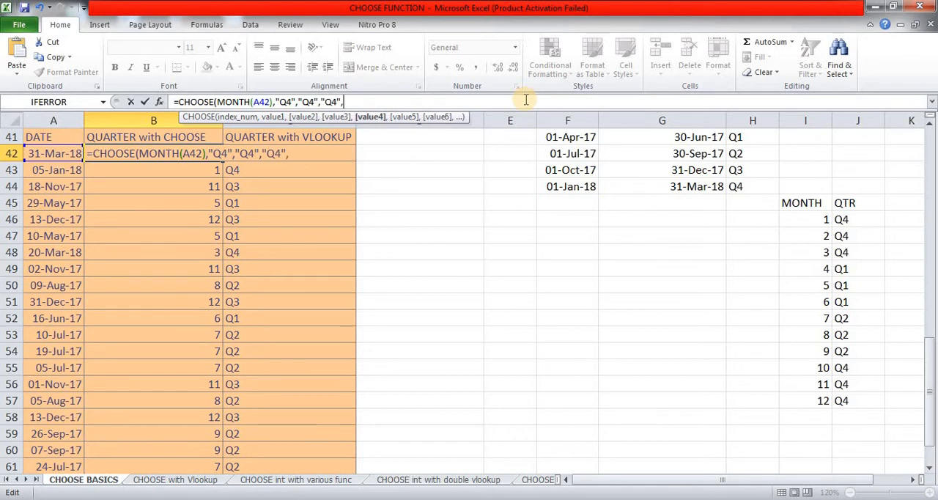
text("Q1")
Step: Add "Q1" as the fourth, fifth and sixth values of the CHOOSE formula, covering April to June
key(shift+Left)
key(shift+Left)
key(shift+Left)
key(shift+Left)
key(Left)
text(,)
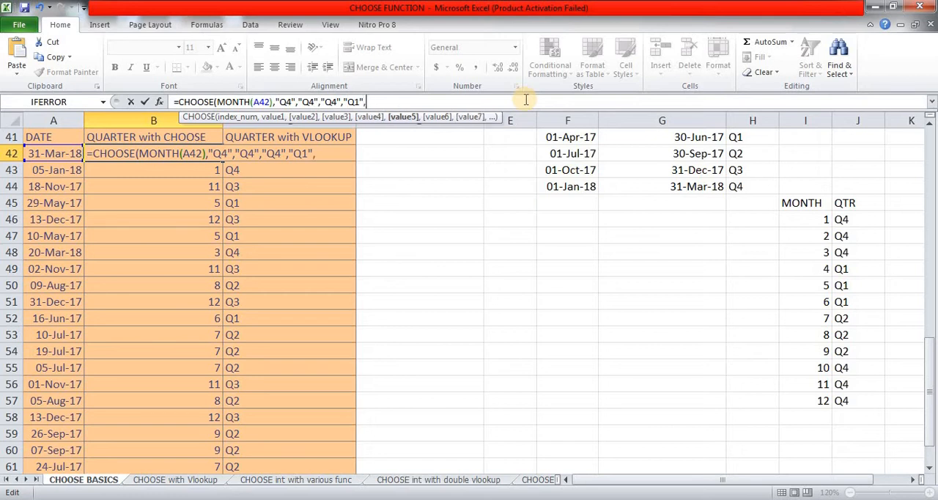
key(ctrl+v)
text(,)
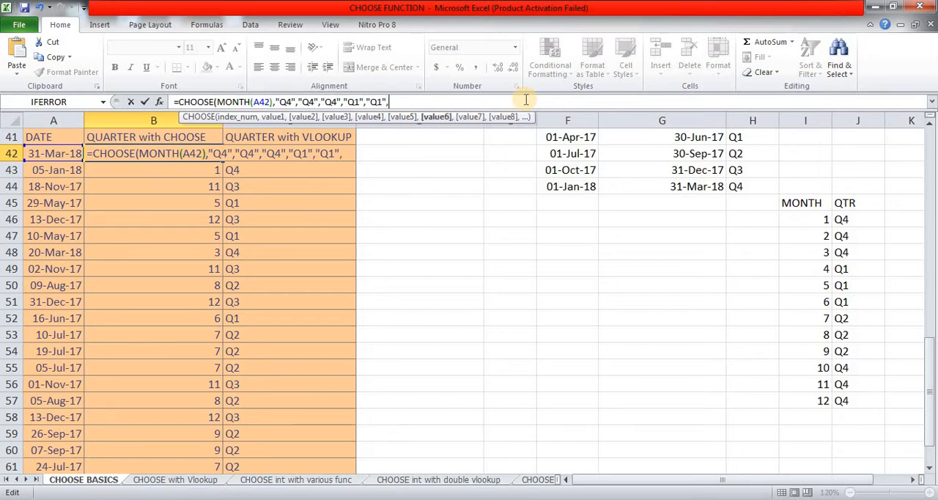
key(ctrl+v)
text(,)
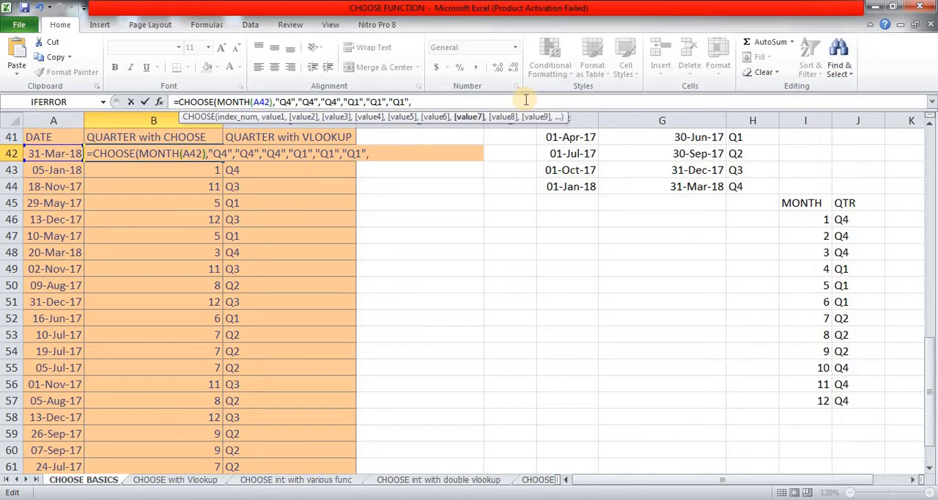
text("Q2")
Step: Add "Q2" as the seventh, eighth and ninth values of the CHOOSE formula, covering July to September
key(shift+Left)
key(shift+Left)
key(shift+Left)
key(shift+Left)
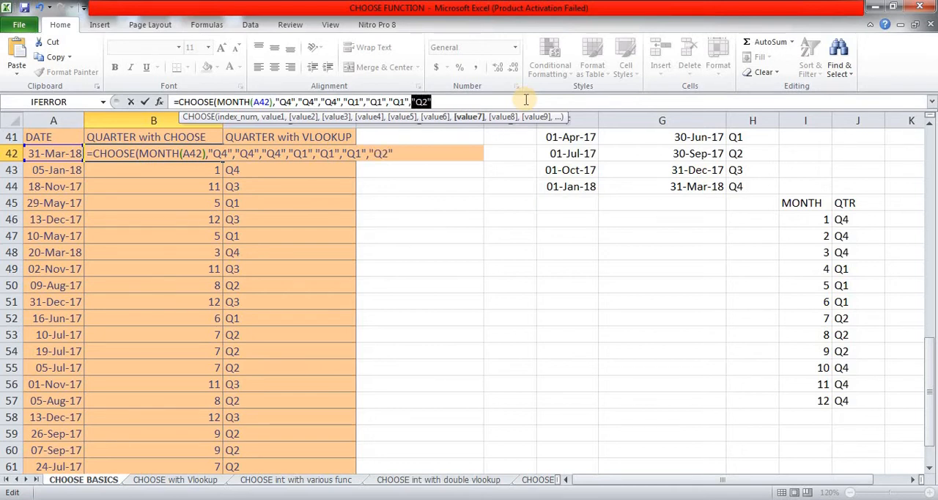
key(Right)
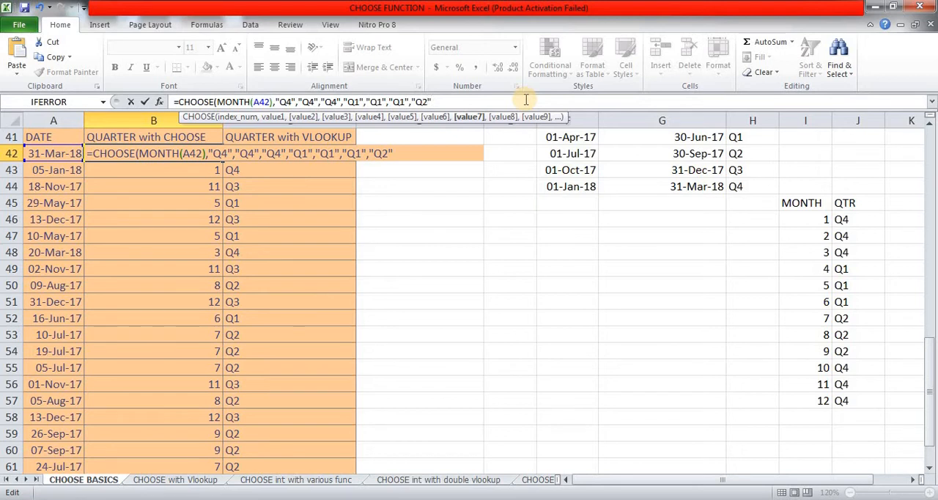
text(,)
key(ctrl+v)
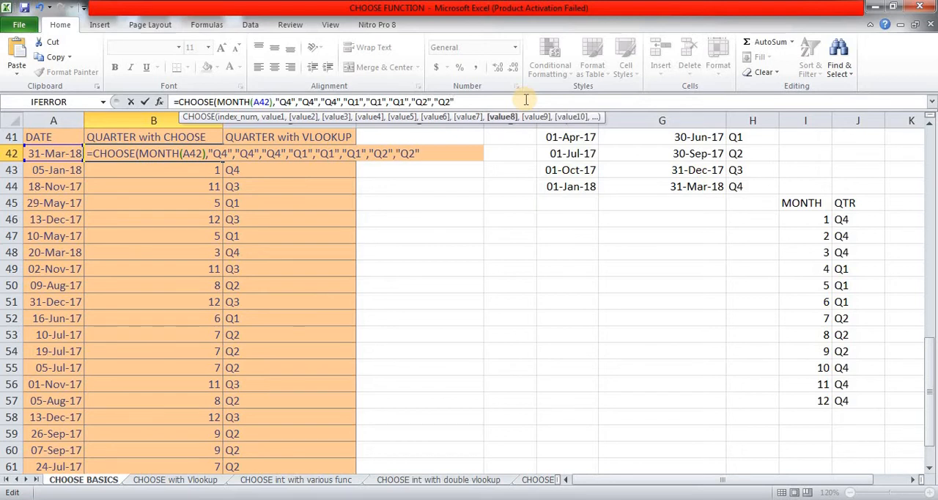
text(,)
key(ctrl+v)
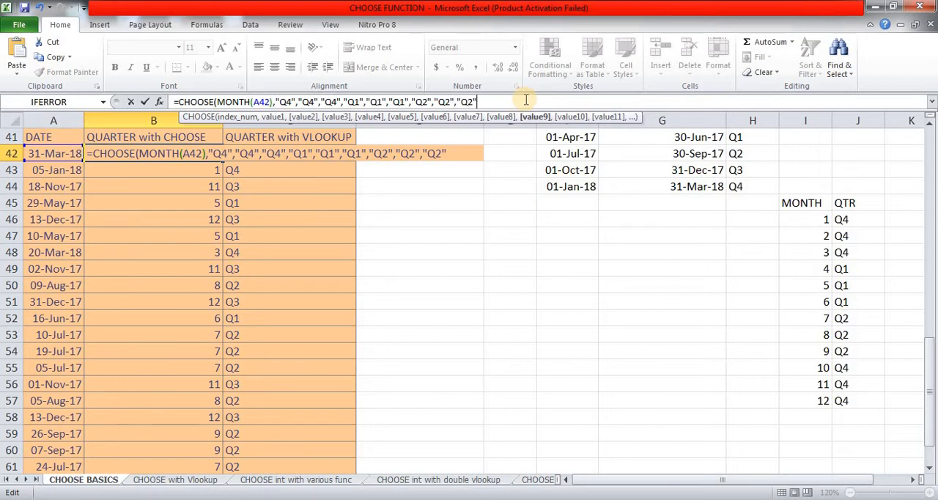
text(,)
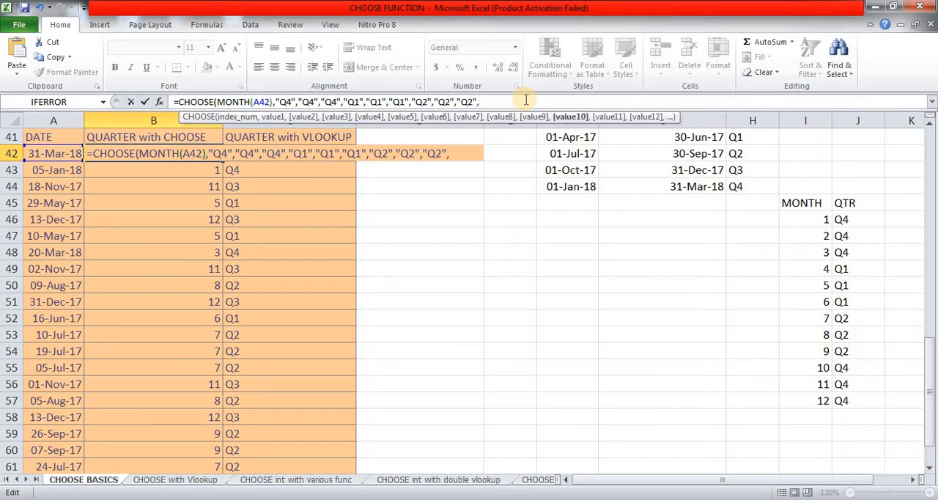
text("Q3")
Step: Add "Q3" as the tenth, eleventh and twelfth values, then close and enter the CHOOSE formula in B42
key(shift+Left)
key(shift+Left)
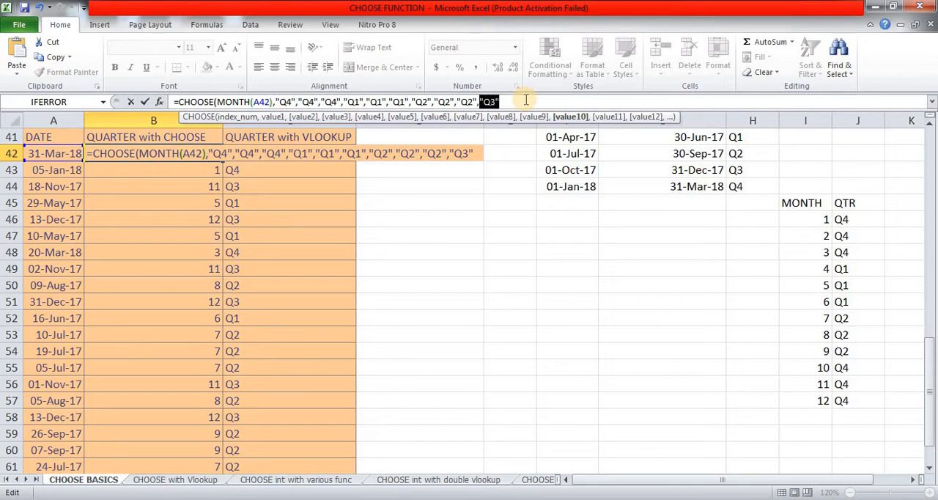
key(Right)
text(,)
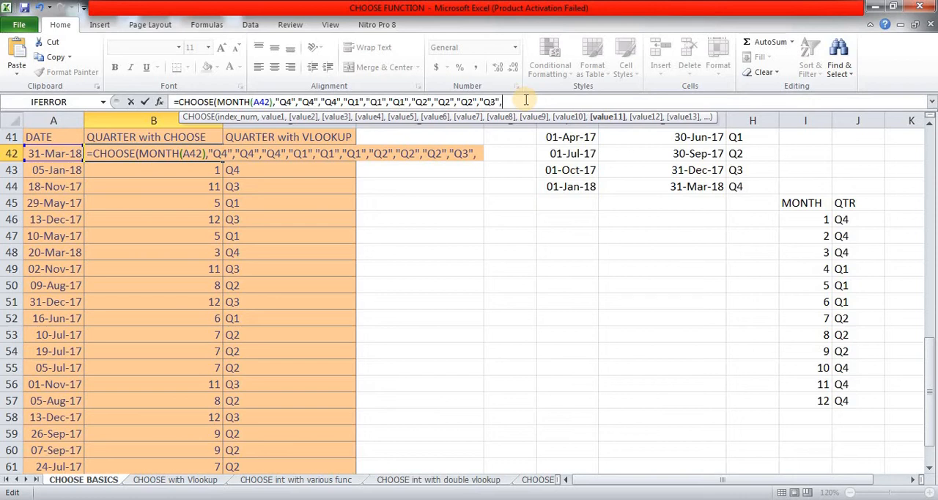
key(ctrl+v)
text(,)
key(ctrl+v)
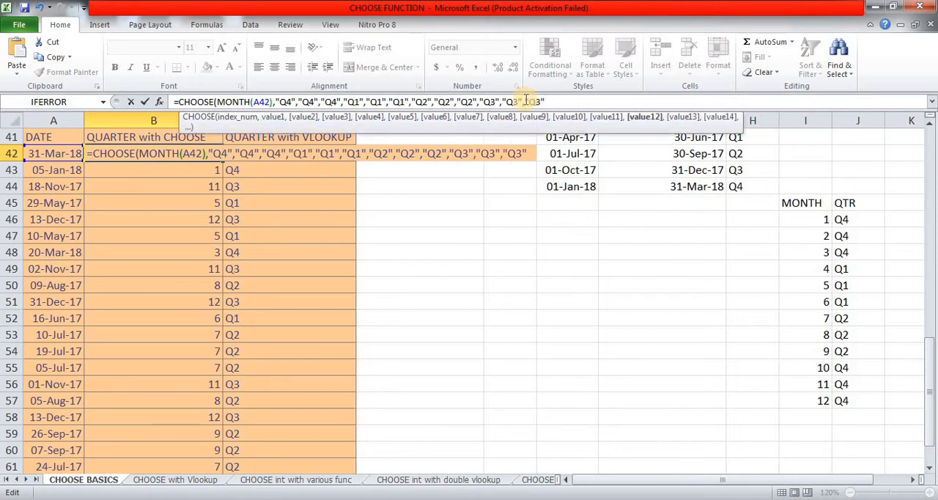
text())
key(Return)
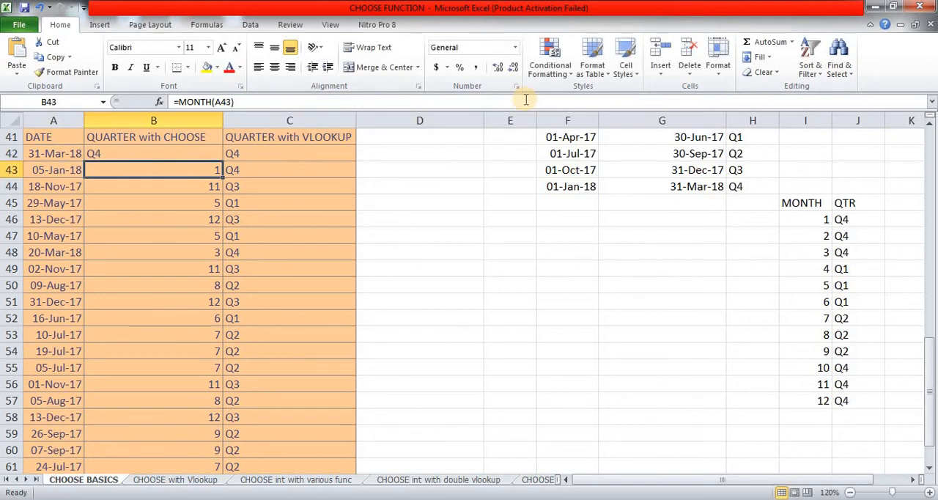
Step: Copy the CHOOSE formula from B42 down the QUARTER with CHOOSE column through B64
key(Up)
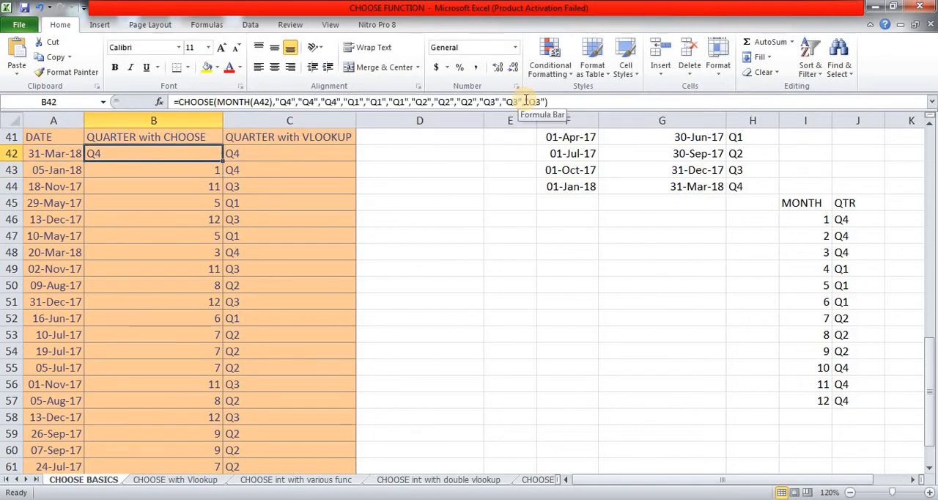
key(ctrl+c)
key(Down)
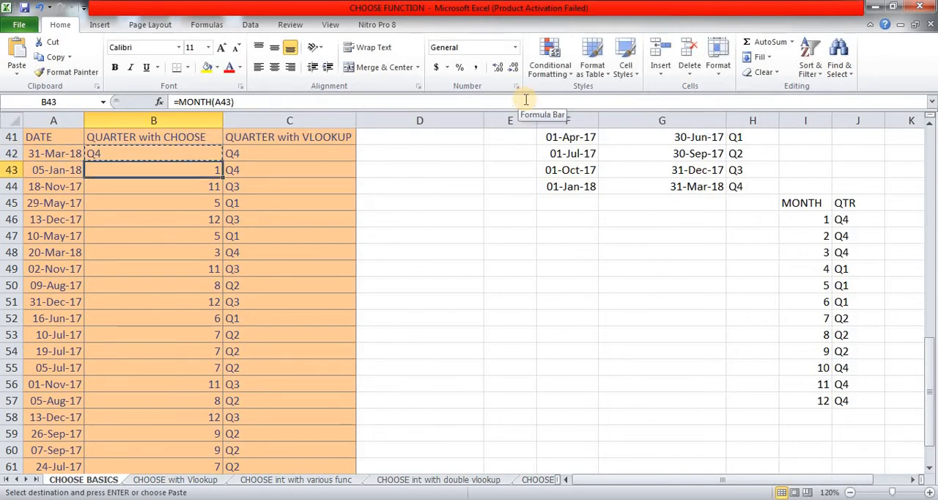
key(ctrl+shift+Down)
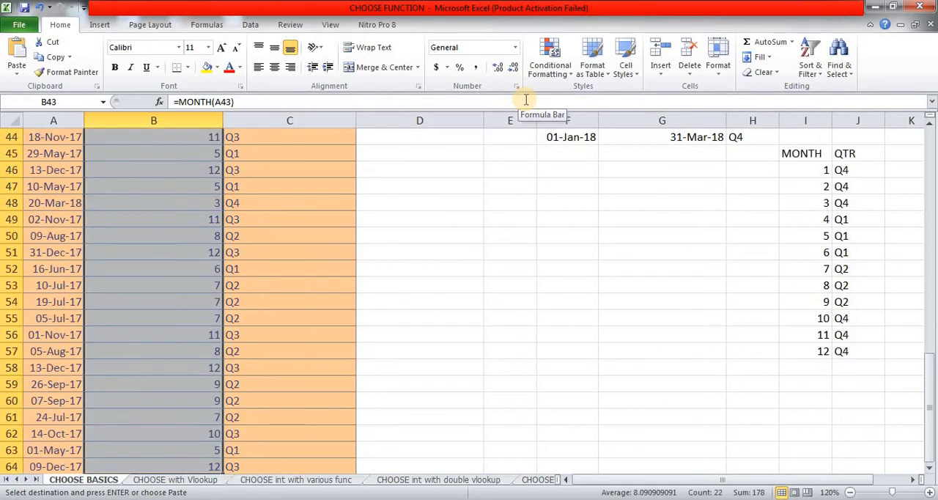
key(ctrl+v)
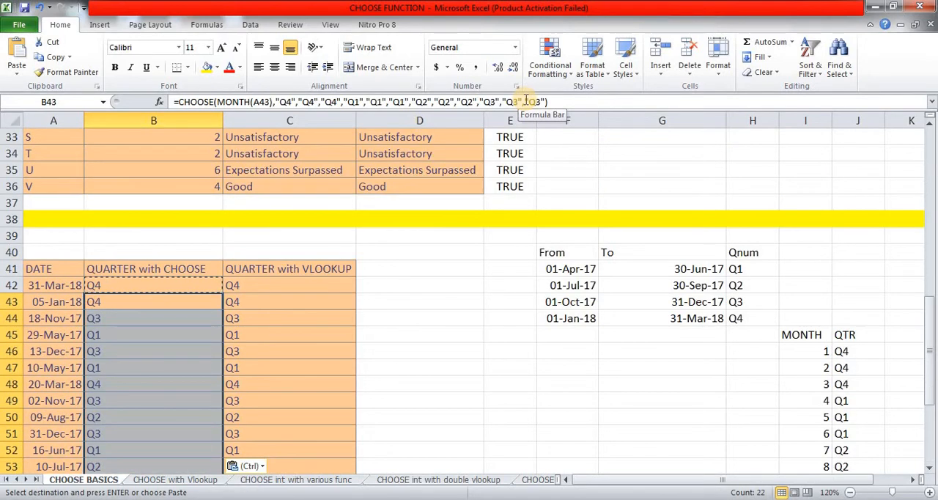
Step: Enter the formula =B42=C42 in D42 to compare the CHOOSE quarter with the VLOOKUP quarter
key(Up)
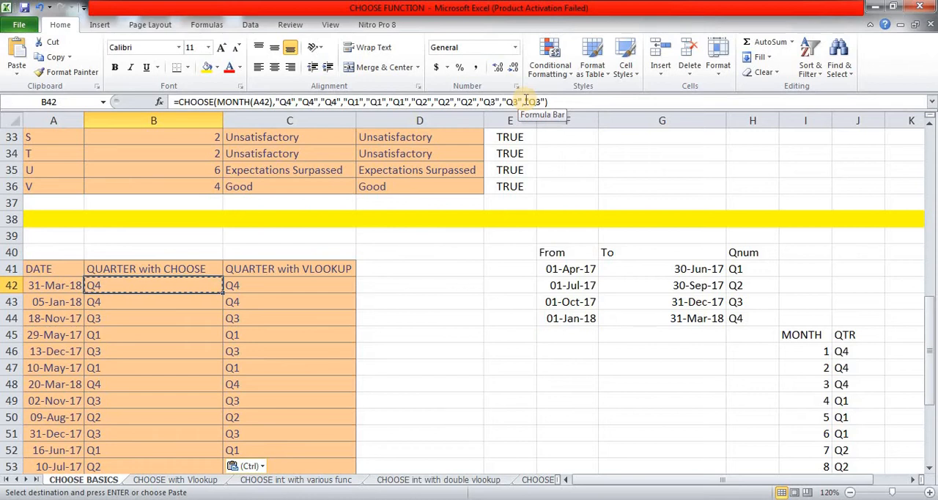
key(Right)
key(Right)
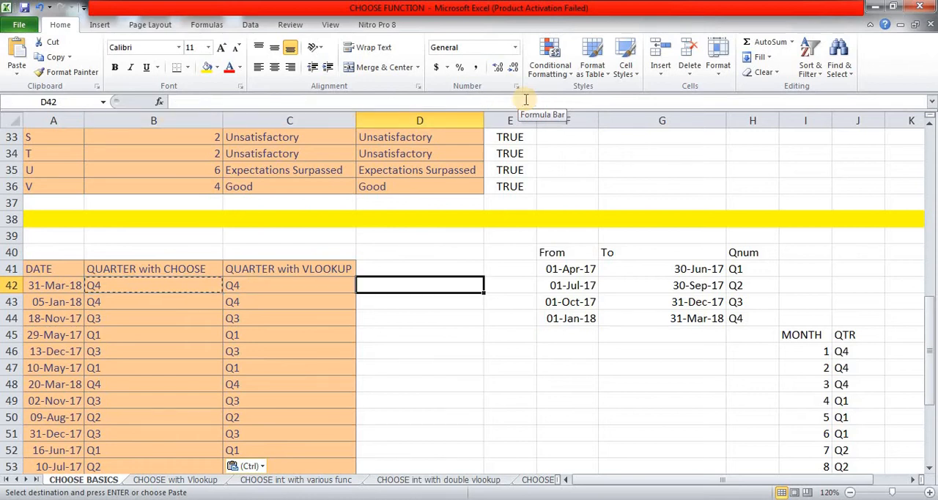
text(=)
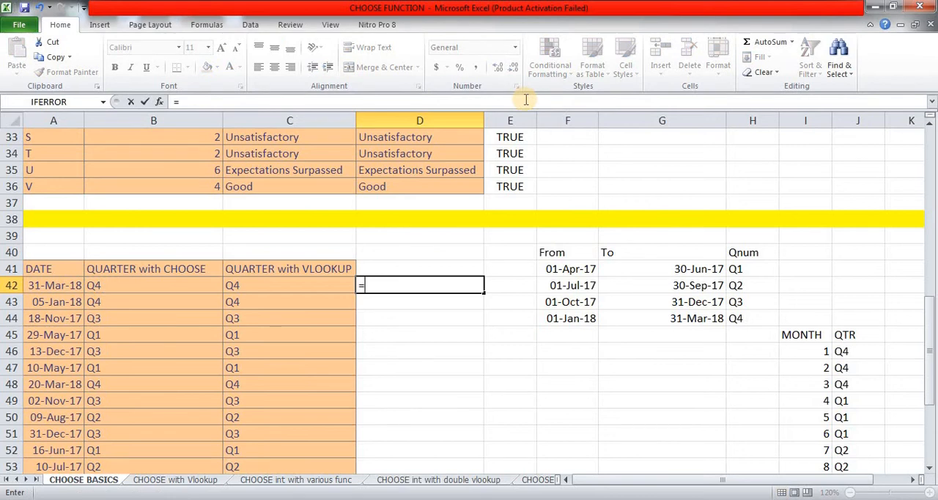
key(Left)
key(Left)
text(=)
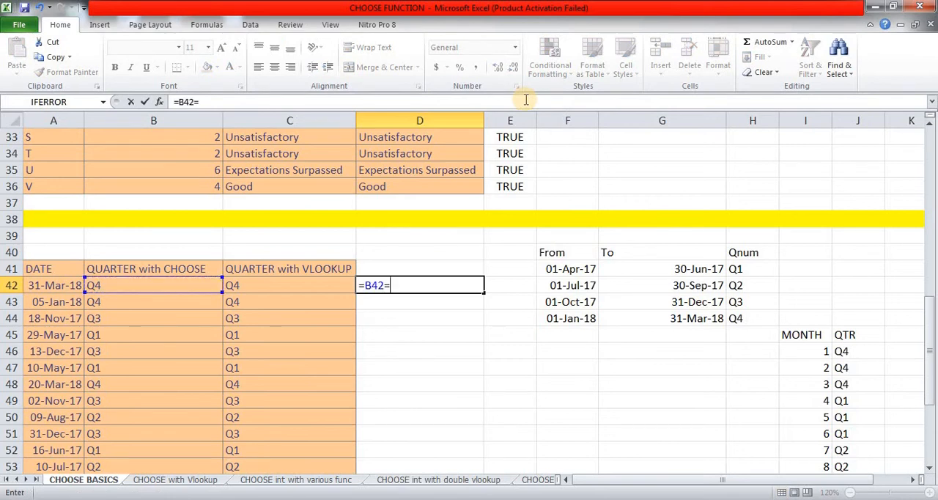
key(Left)
key(Return)
key(Up)
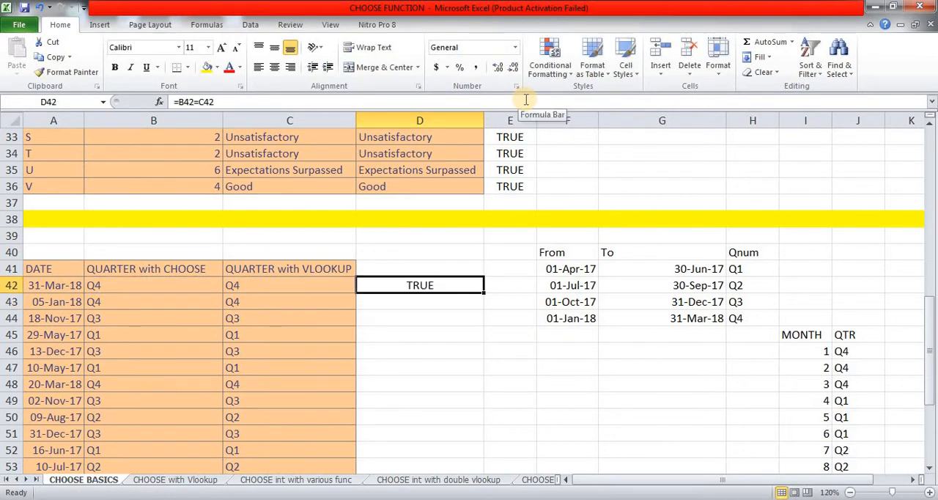
Step: Copy the comparison formula from D42 down column D through D64
key(ctrl+c)
key(Left)
key(ctrl+Down)
key(Right)
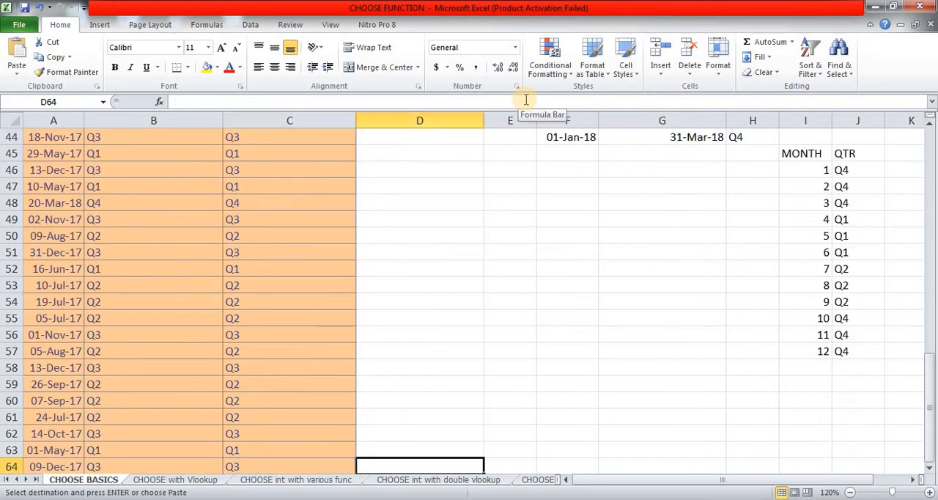
key(ctrl+shift+Up)
key(Return)
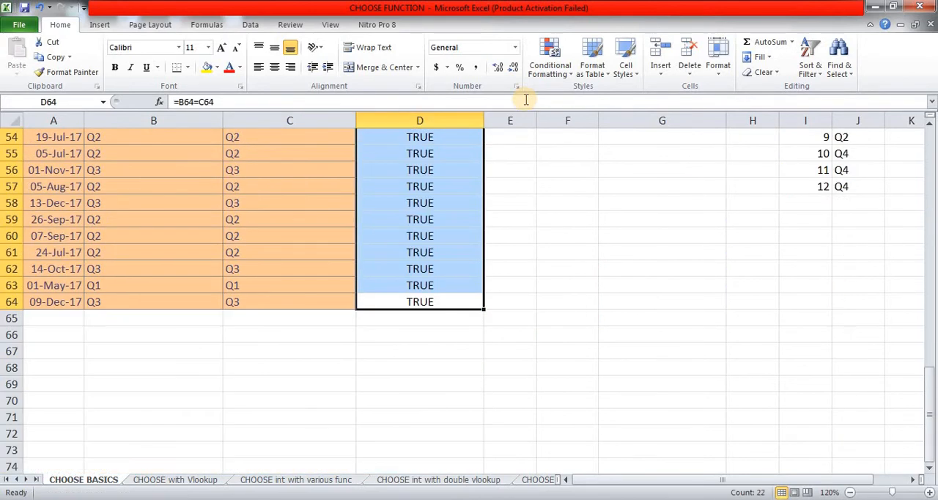
Step: Review the comparison results in D42:D64 to check whether the CHOOSE and VLOOKUP quarters match
key(Up)
key(Up)
key(Up)
key(Up)
key(Up)
key(Up)
key(Up)
key(Up)
key(Up)
key(Up)
key(Up)
key(Up)
key(Up)
key(Up)
key(Up)
key(Up)
key(Up)
key(Up)
key(Up)
key(Up)
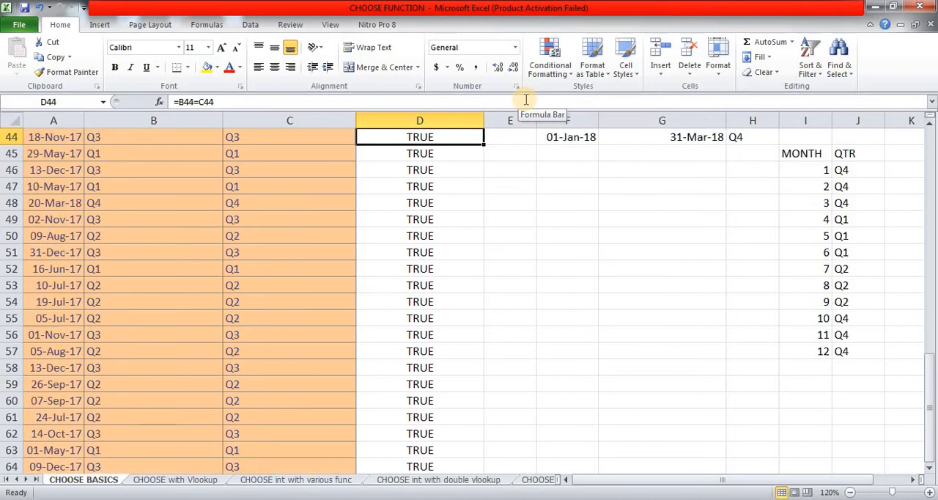
key(Up)
key(Up)
key(Up)
key(Up)
key(Up)
key(Up)
key(Down)
key(Down)
key(Down)
key(Down)
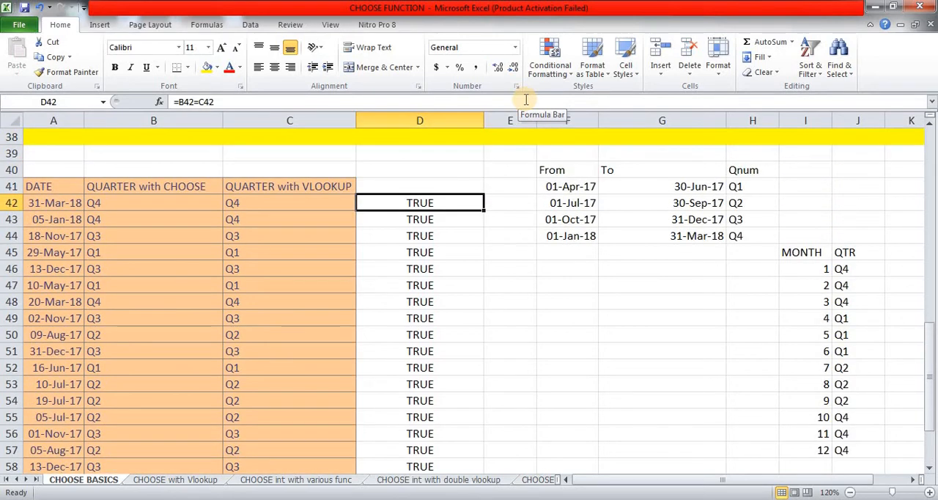
key(Down)
key(Down)
key(Down)
key(Down)
key(Down)
key(Down)
key(Down)
key(Down)
key(Down)
key(Down)
key(Down)
key(Down)
key(Down)
key(Down)
key(Down)
key(Down)
key(Down)
key(Down)
key(Down)
key(Down)
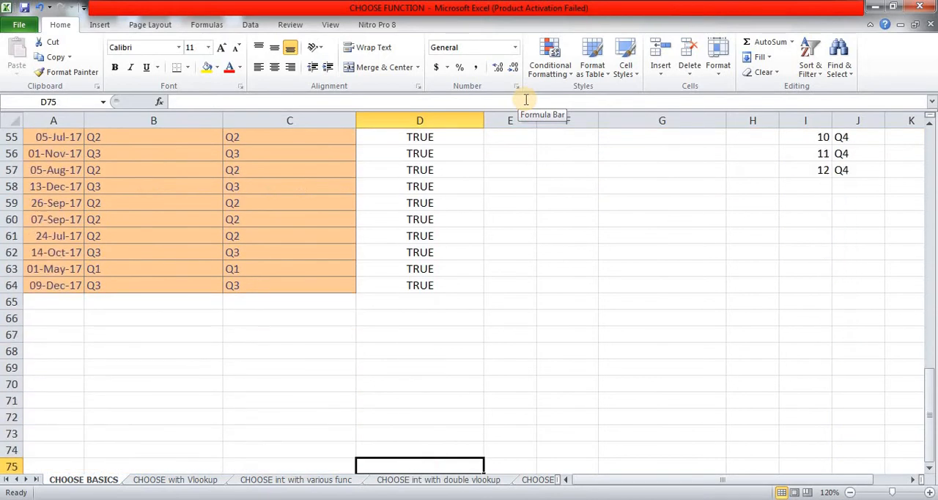
Step: Switch to the CHOOSE with Vlookup sheet and look over its TABLE, CATEGORY and AMOUNT columns
key(ctrl+Page_Down)
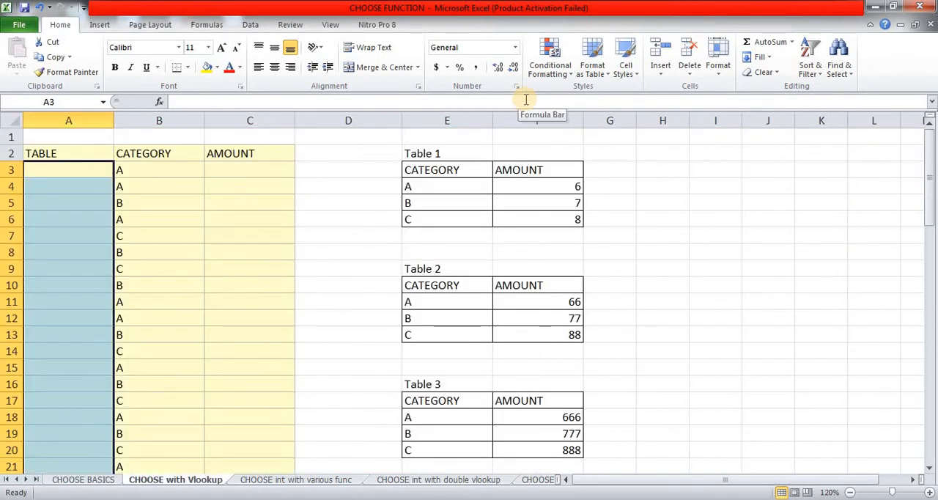
key(ctrl+Home)
key(Right)
key(Right)
key(Right)
key(Right)
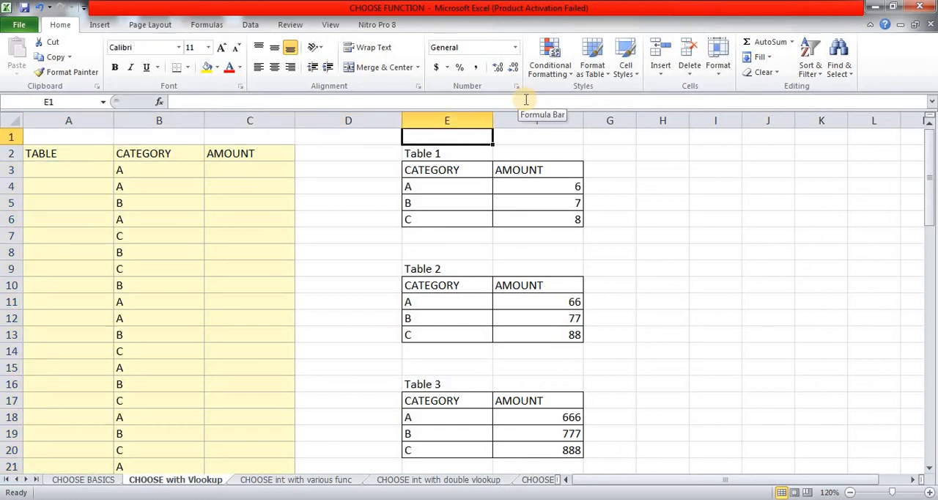
key(Right)
key(Down)
key(Left)
key(Left)
key(Left)
key(Left)
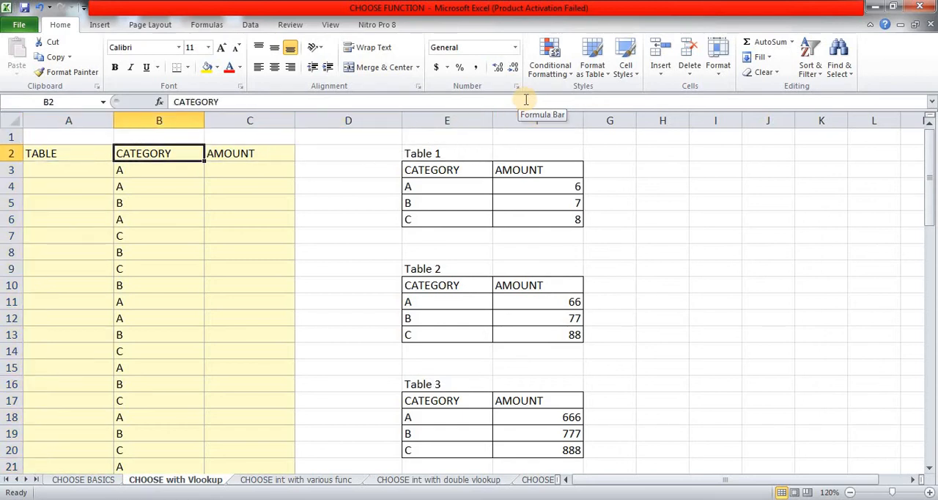
key(Down)
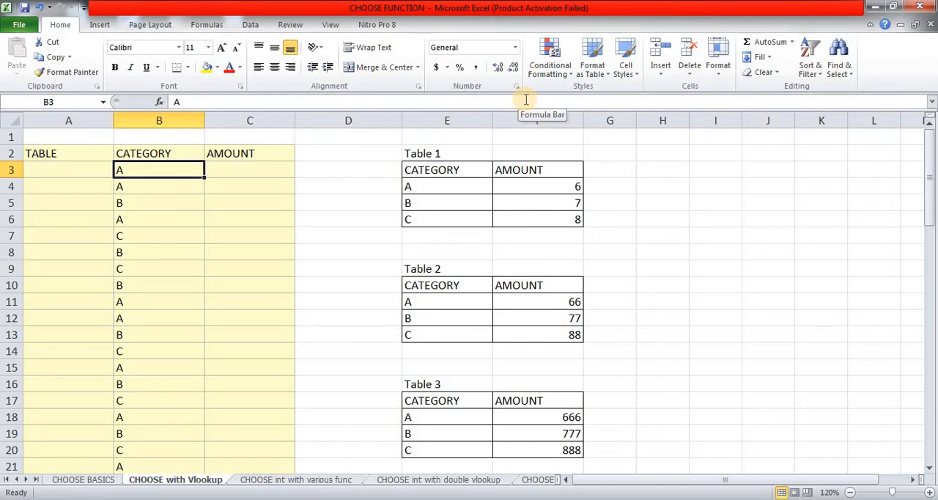
Step: Examine category A and its amount in Table 1 and Table 2
key(Right)
key(Right)
key(Right)
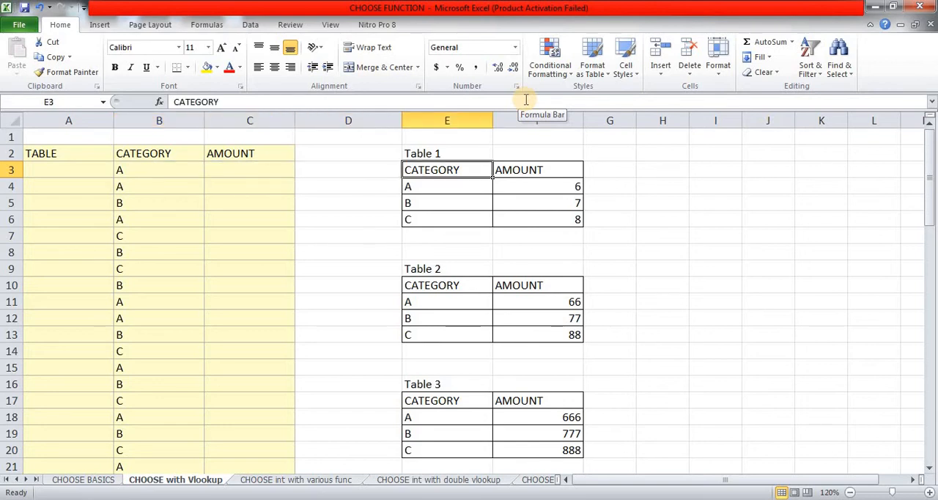
key(Down)
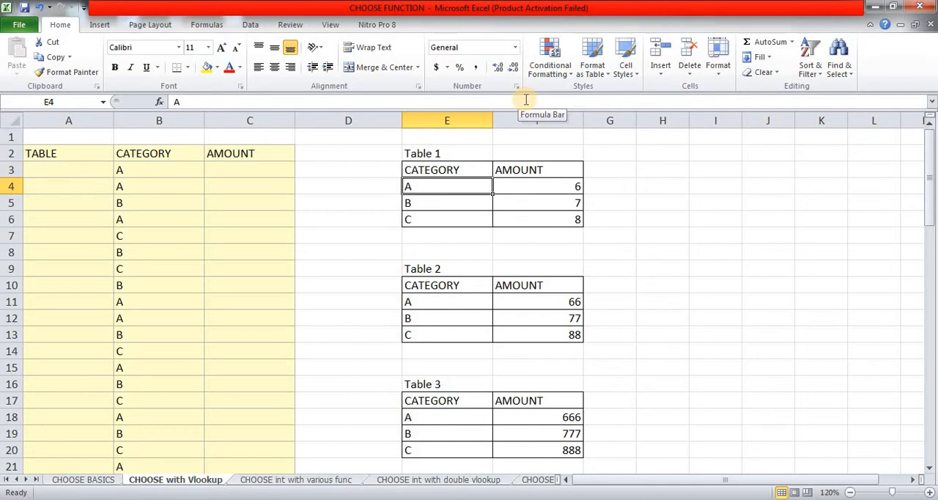
key(Up)
key(Up)
key(Down)
key(Down)
key(Right)
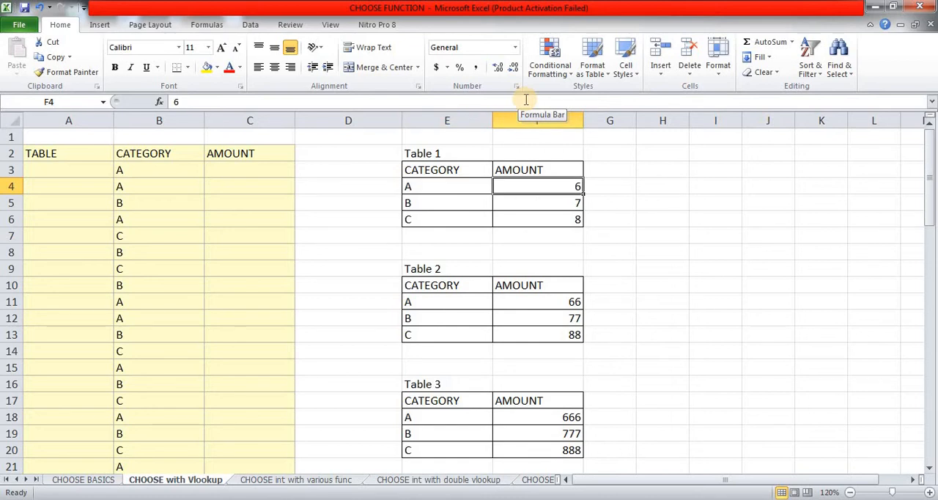
click(442, 302)
click(545, 302)
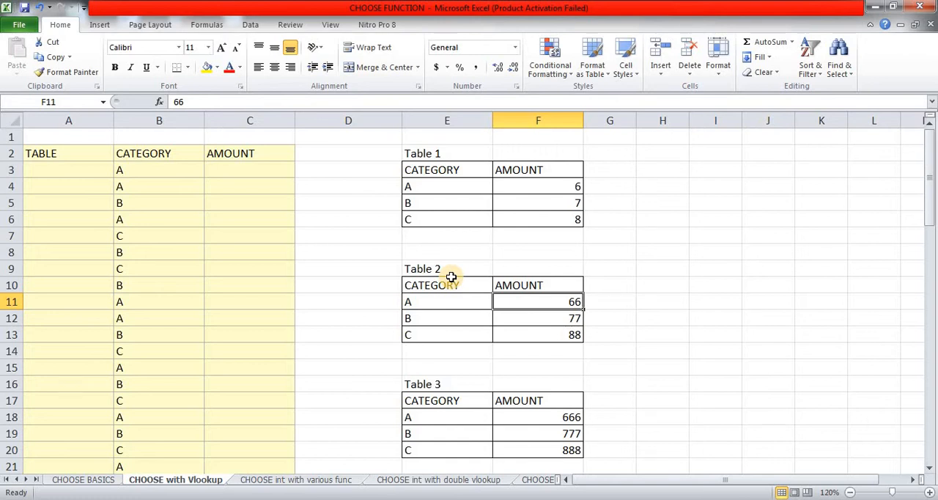
Step: Start a VLOOKUP formula in C3 of the AMOUNT column with B3 as the lookup value
click(267, 171)
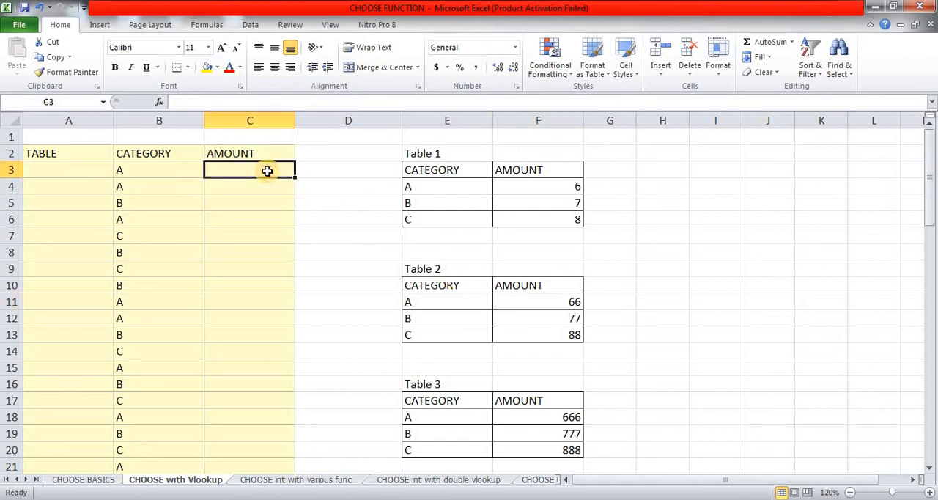
text(=)
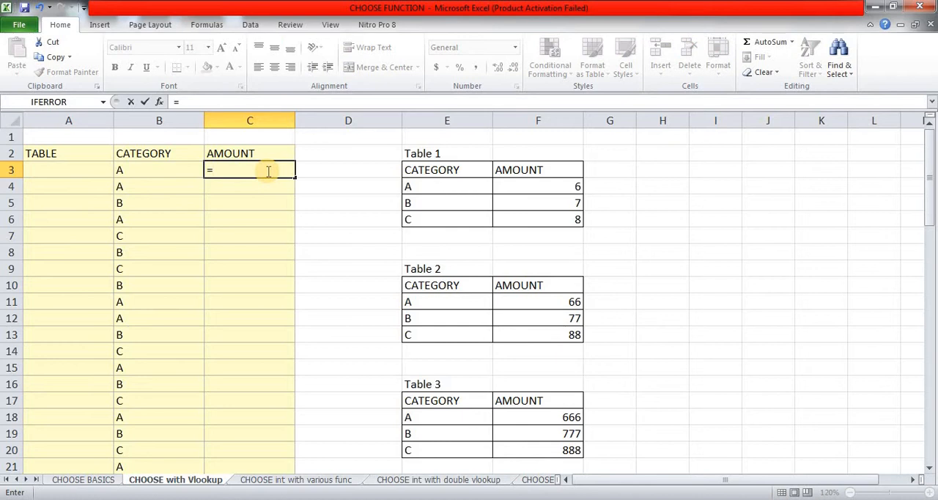
text(VL)
key(Tab)
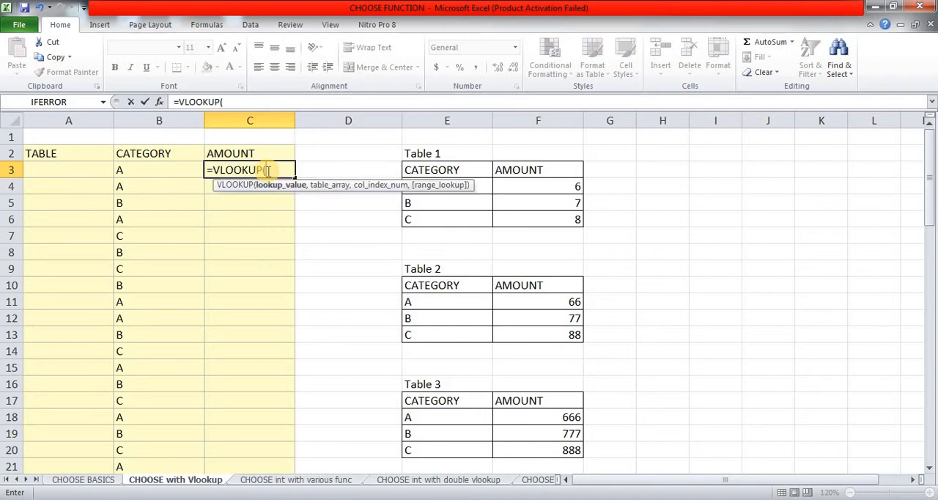
key(Left)
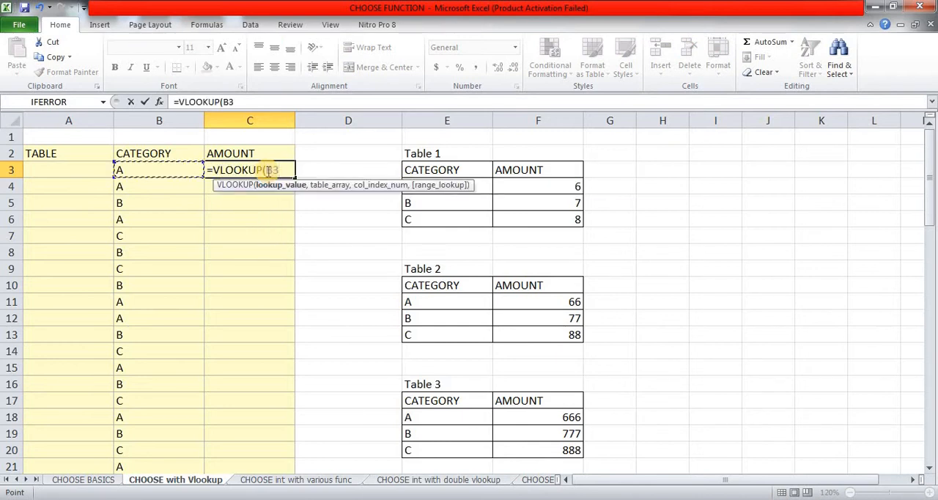
text(,)
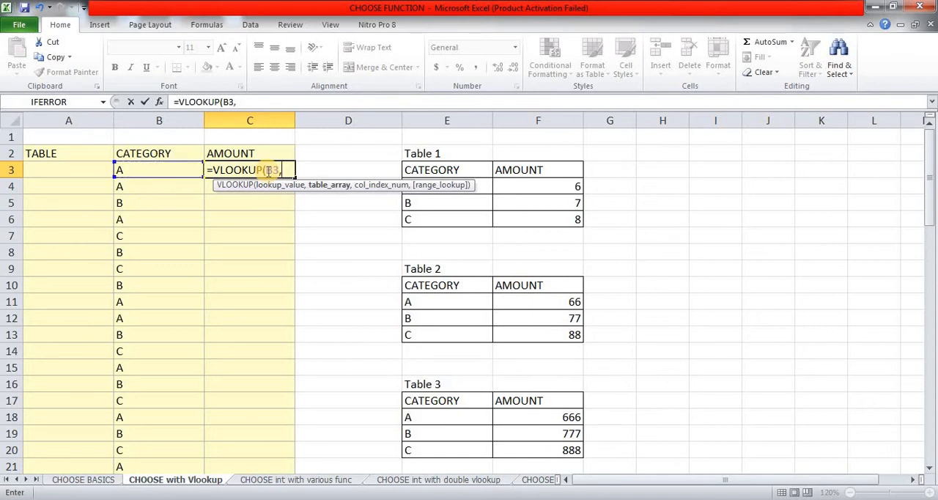
Step: Set the VLOOKUP table array to the absolute range $E$3:$F$54, spanning Table 1 through Table 8
key(Right)
key(Right)
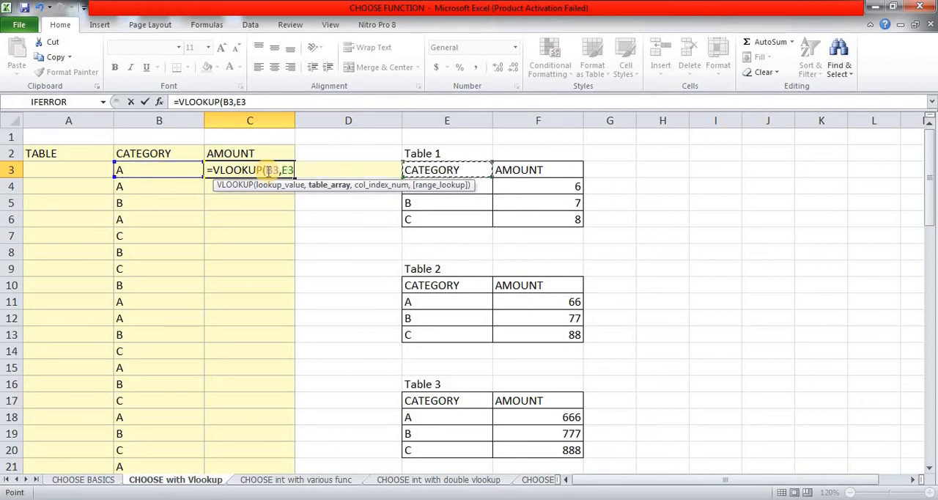
key(shift+Right)
key(shift+Down)
key(shift+Down)
key(shift+Down)
key(shift+Down)
key(shift+Down)
key(shift+Down)
key(shift+Down)
key(shift+Down)
key(shift+Down)
key(shift+Down)
key(shift+Down)
key(shift+Down)
key(shift+Down)
key(shift+Down)
key(shift+Down)
key(shift+Down)
key(shift+Down)
key(shift+Down)
key(shift+Down)
key(shift+Down)
key(shift+Down)
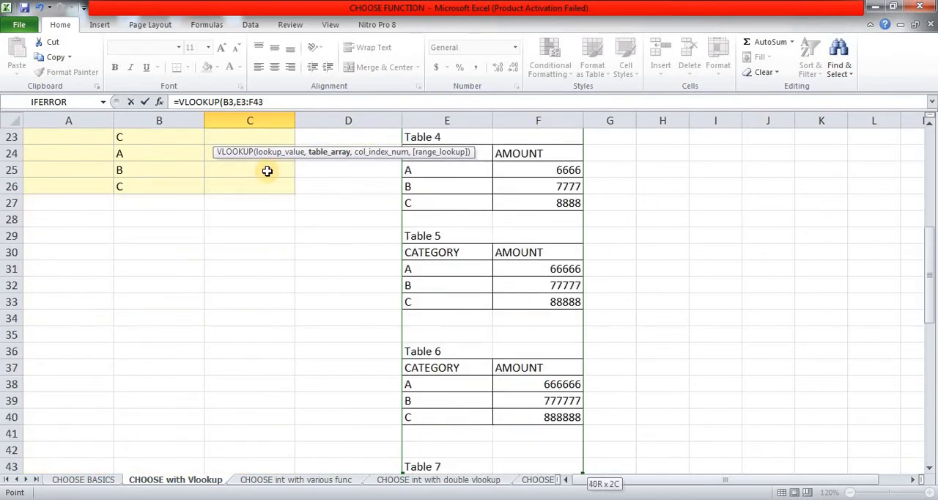
key(shift+Down)
key(shift+Down)
key(shift+Down)
key(shift+Down)
key(shift+Down)
key(shift+Down)
key(shift+Down)
key(shift+Down)
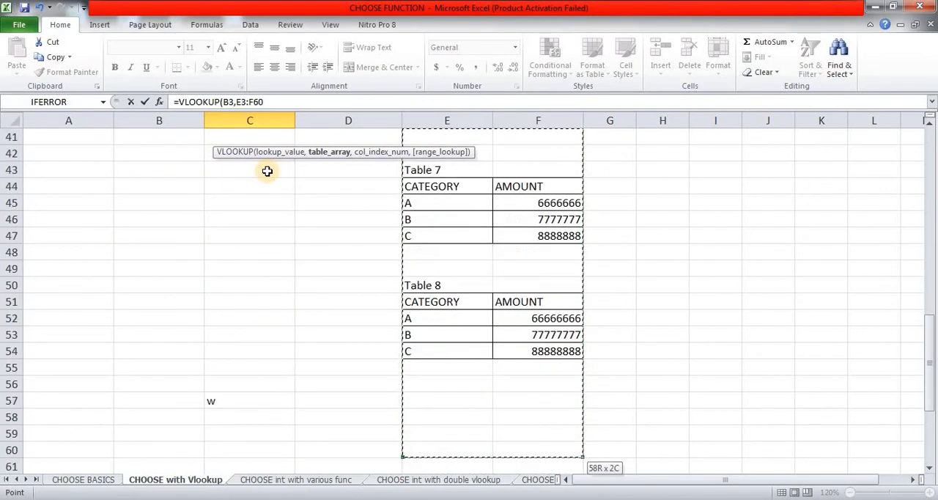
key(shift+Up)
key(shift+Up)
key(shift+Up)
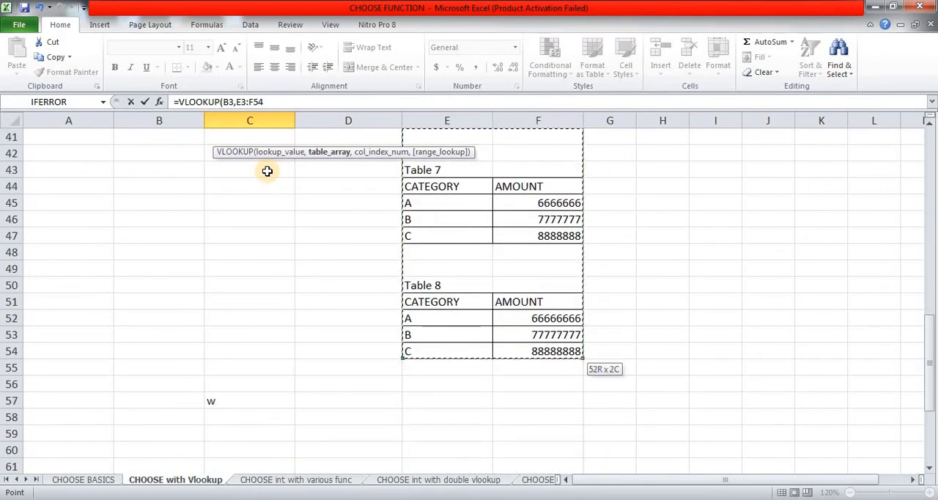
key(F4)
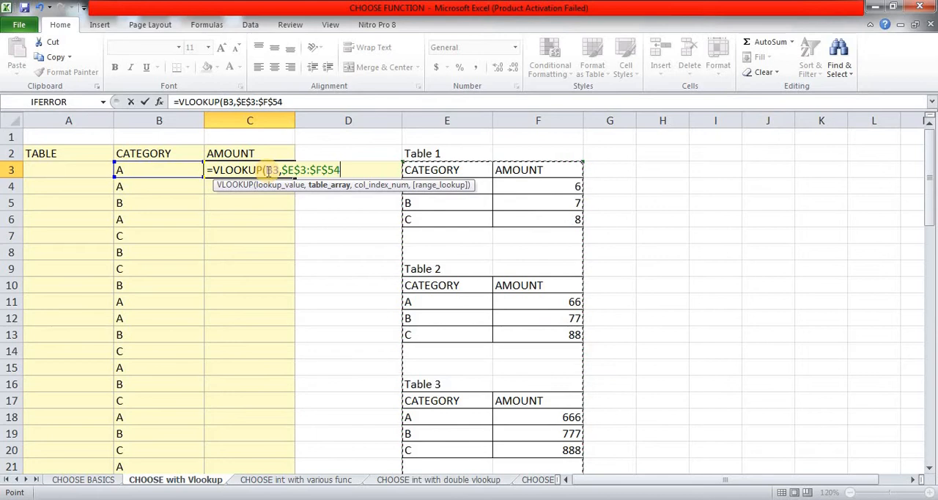
Step: Complete the VLOOKUP in C3 with column index 2 and range lookup 0, then enter it
text(,)
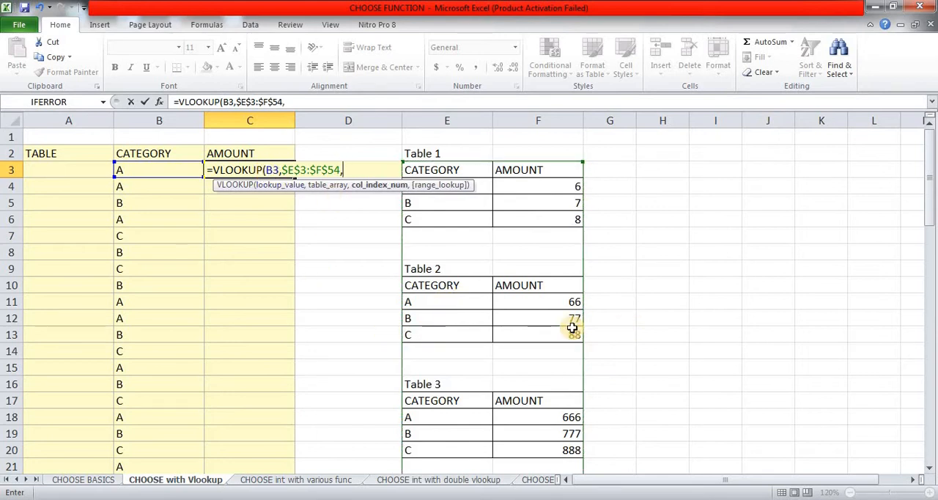
text(2,0))
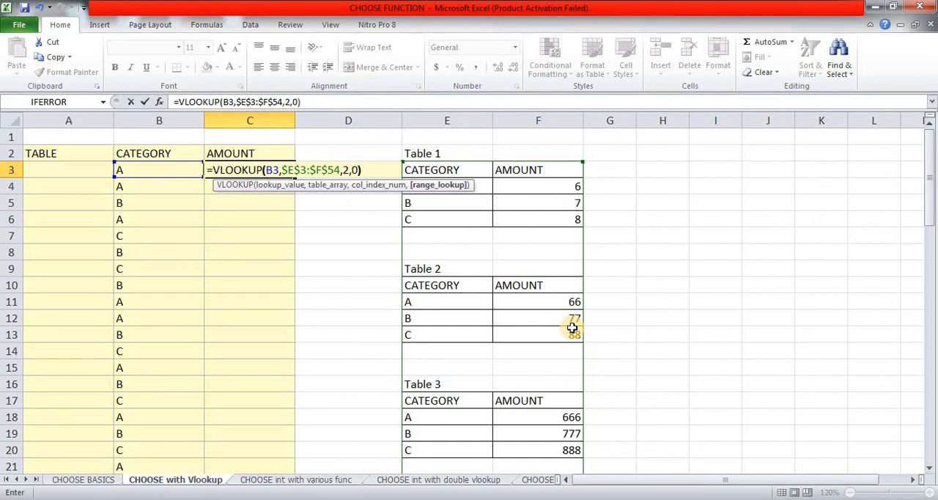
key(Return)
key(Up)
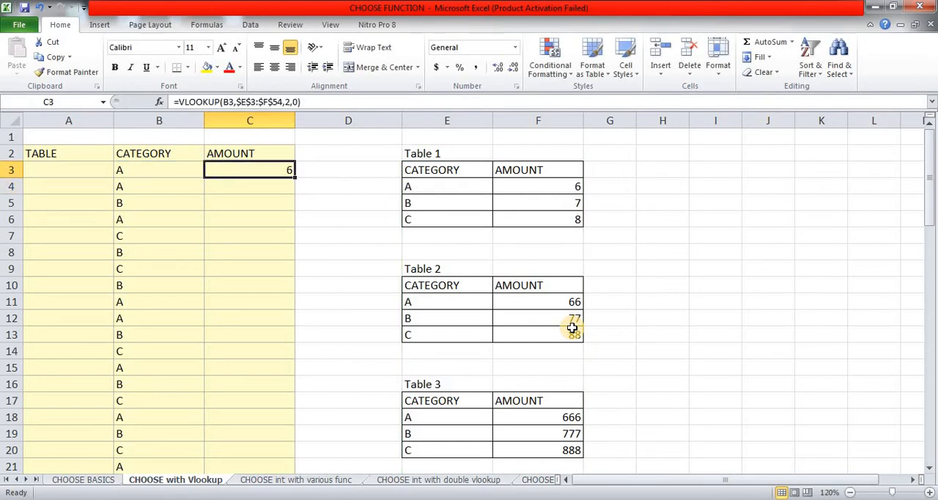
Step: Copy the VLOOKUP formula from C3 down the AMOUNT column through C26
key(ctrl+c)
key(Left)
key(ctrl+Down)
key(Right)
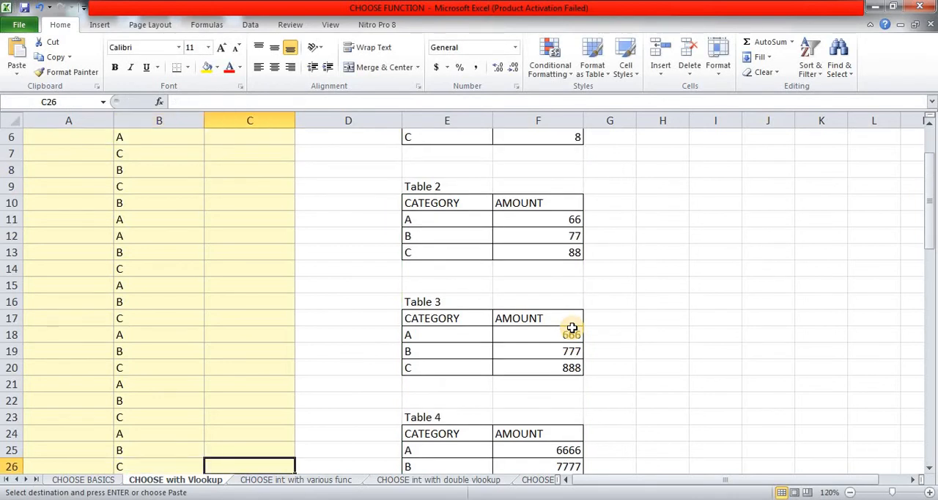
key(ctrl+shift+Up)
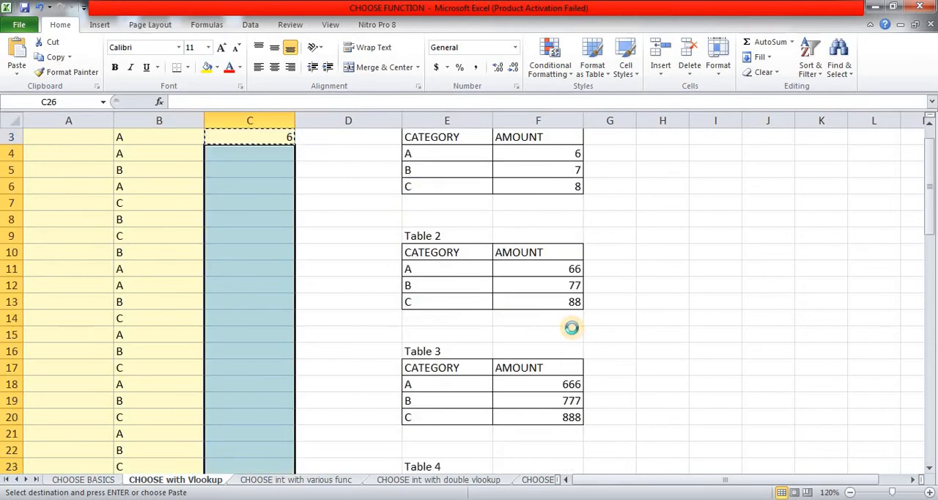
key(ctrl+v)
Step: Check the VLOOKUP amounts in column C against the categories and amounts in Table 1
key(Up)
key(Up)
key(Up)
key(Up)
key(Up)
key(Up)
key(Up)
key(Up)
key(Up)
key(Up)
key(Up)
key(Up)
key(Up)
key(Up)
key(Up)
key(Up)
key(Up)
key(Up)
key(Up)
key(Up)
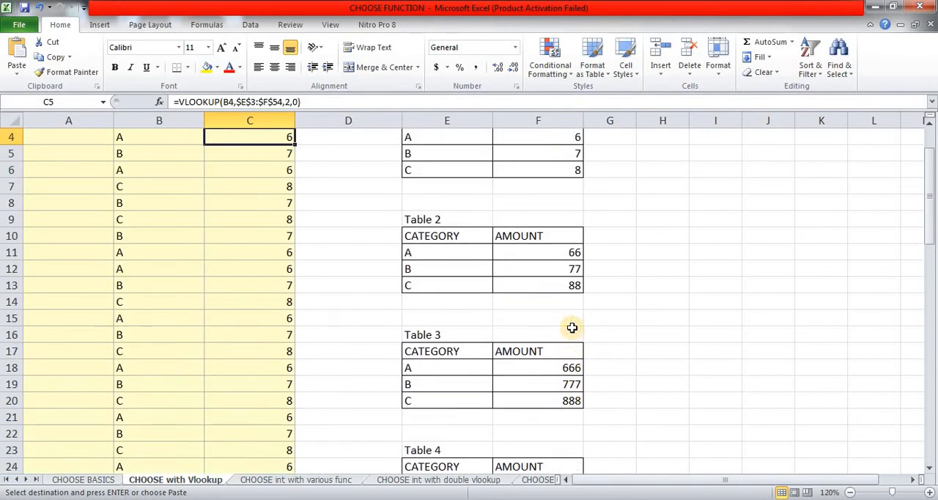
key(Down)
key(Down)
key(Down)
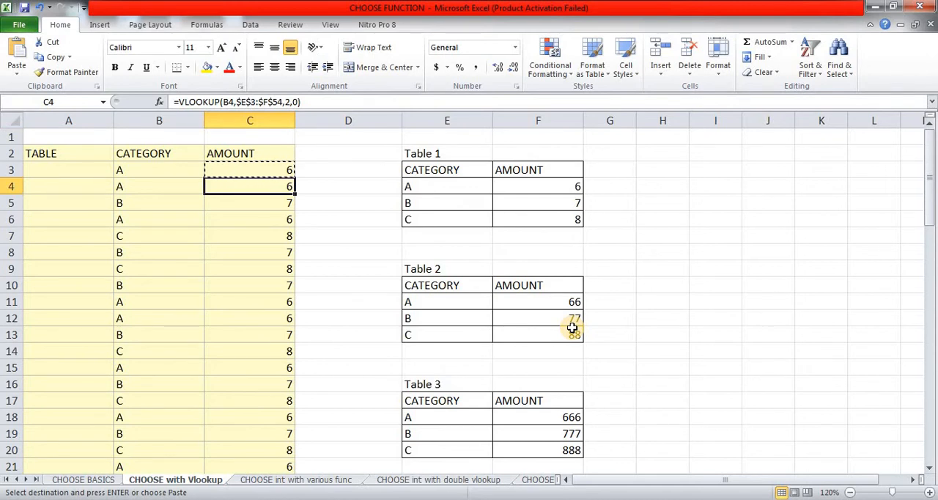
key(Up)
key(Right)
key(Right)
key(Right)
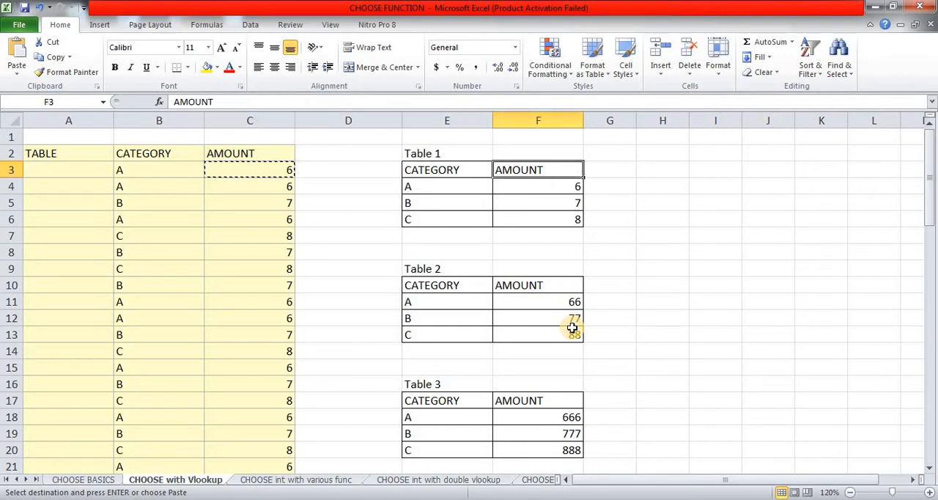
key(Down)
key(Left)
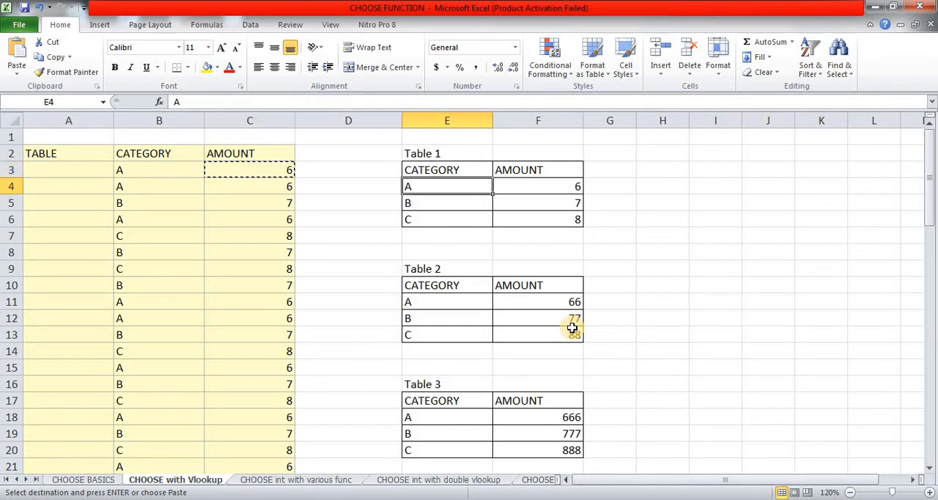
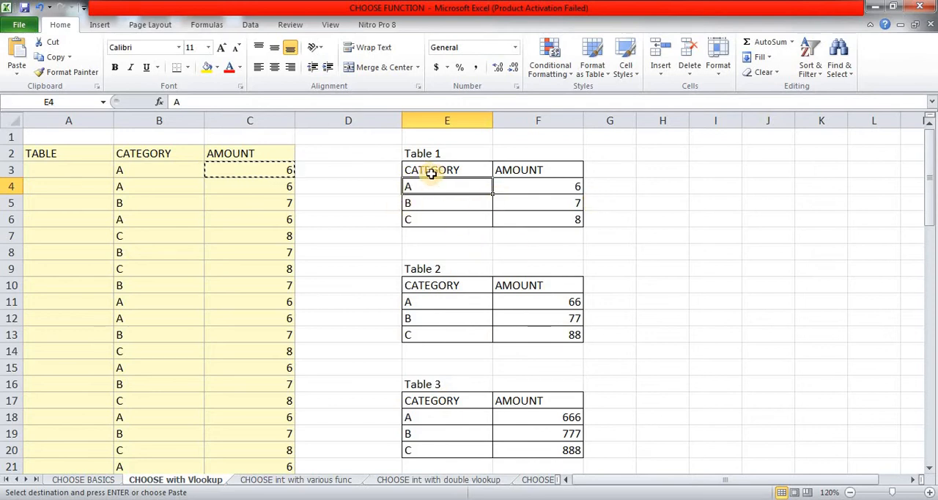
Step: Clear the VLOOKUP formulas from the AMOUNT column, C3 through C26
click(259, 168)
key(ctrl+shift+Down)
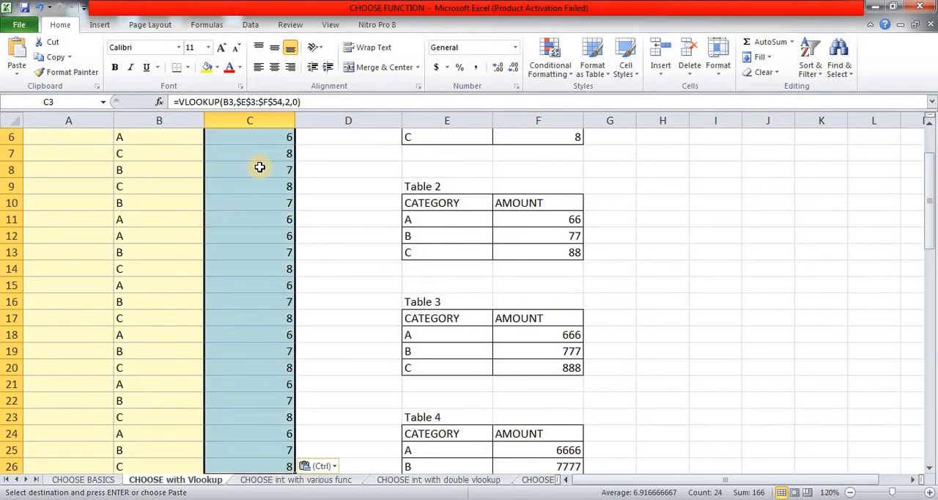
key(Delete)
click(260, 168)
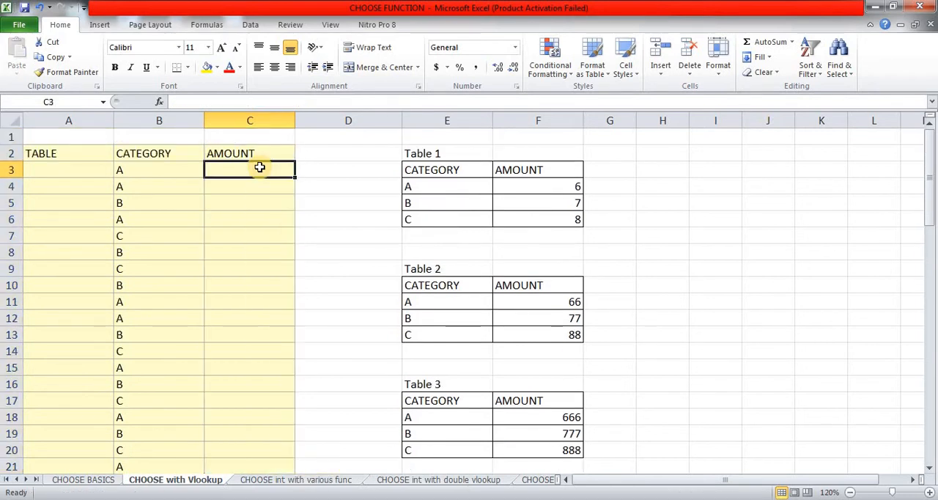
Step: Enter =RANDBETWEEN(1,8) in A3 to generate a random table number in the TABLE column
key(Left)
key(Left)
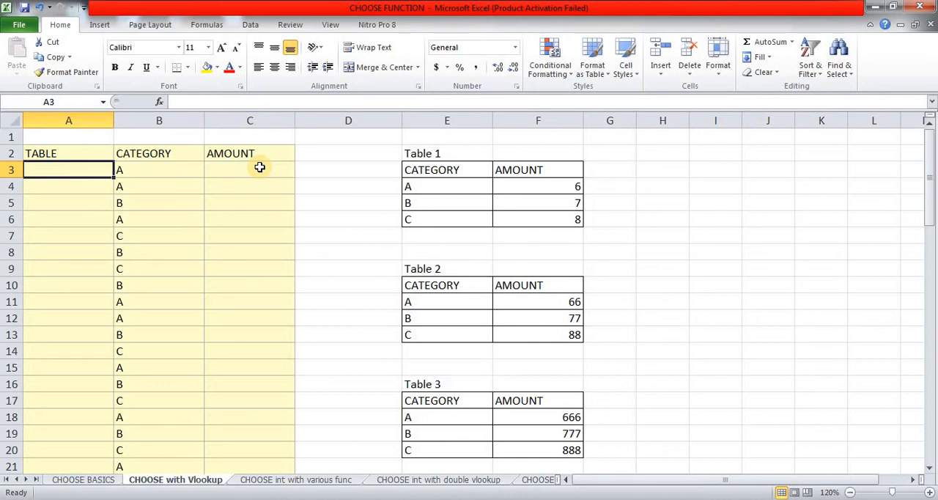
text(=)
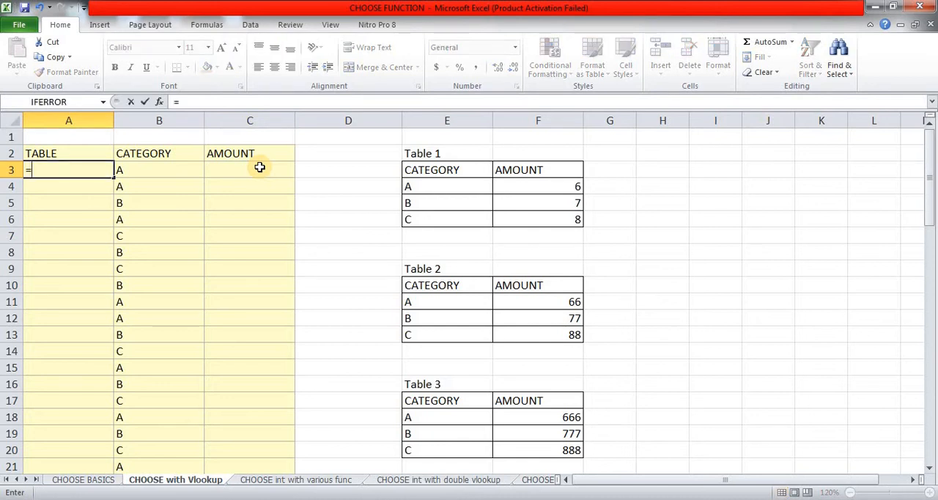
text(RAND)
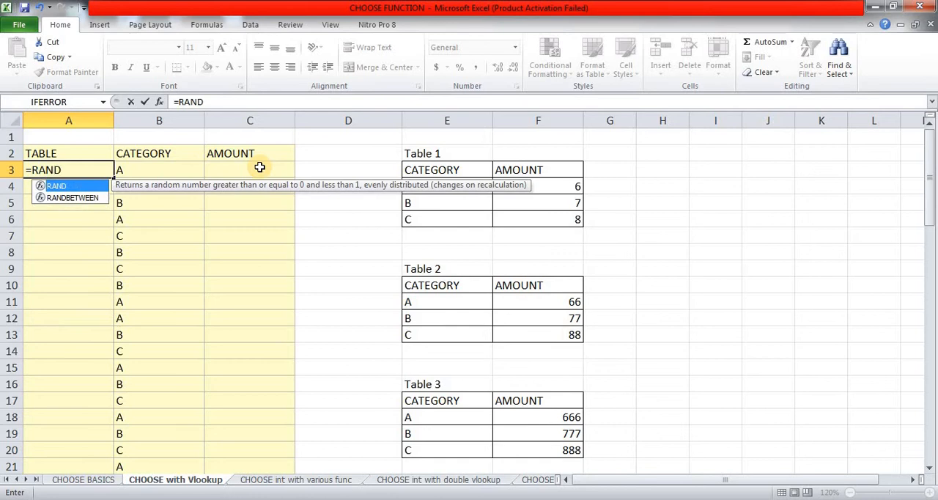
key(Down)
key(Tab)
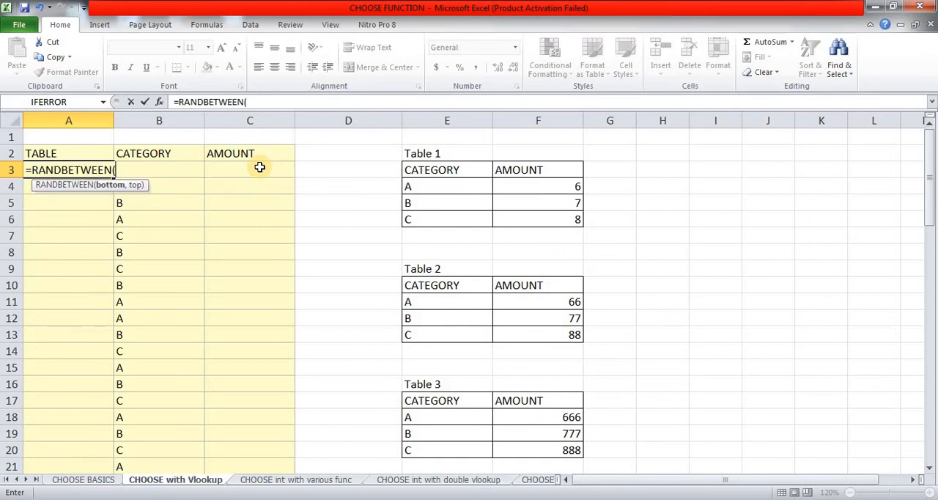
text(1,8)
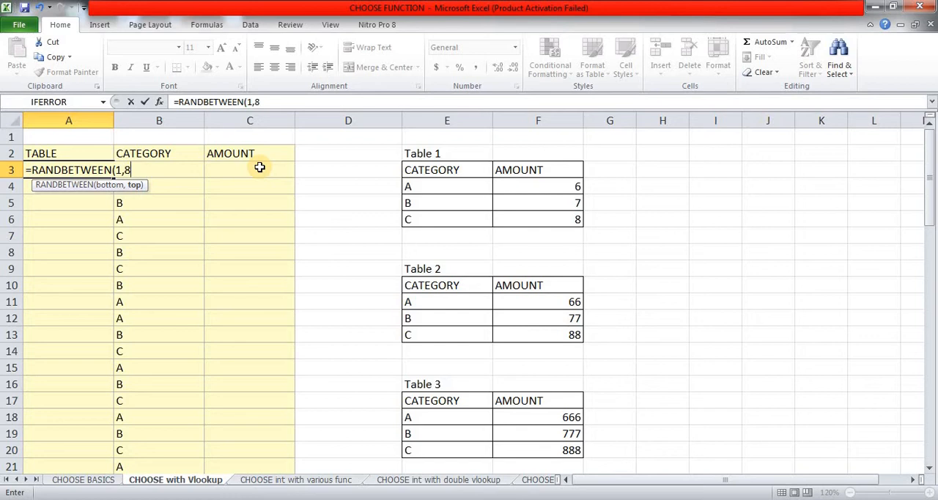
text())
key(Return)
key(Up)
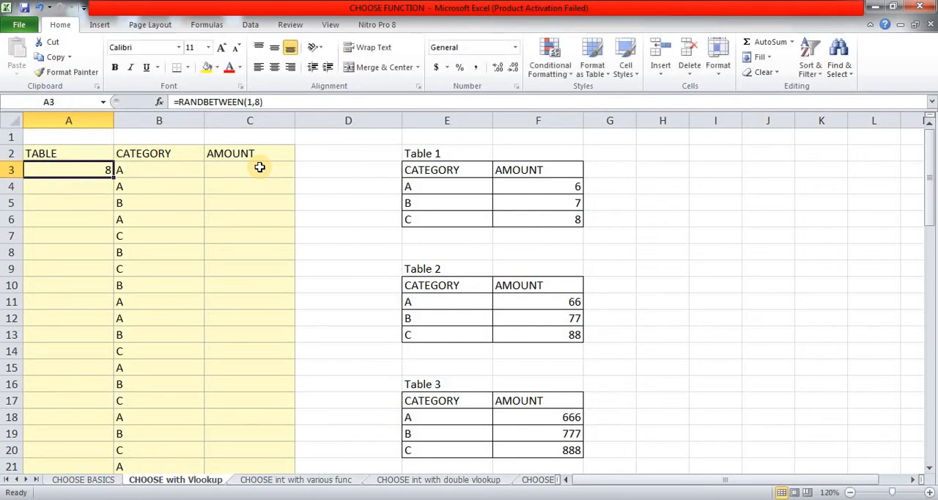
Step: Copy the RANDBETWEEN formula from A3 down the TABLE column through A26
key(ctrl+c)
key(Right)
key(ctrl+Down)
key(Left)
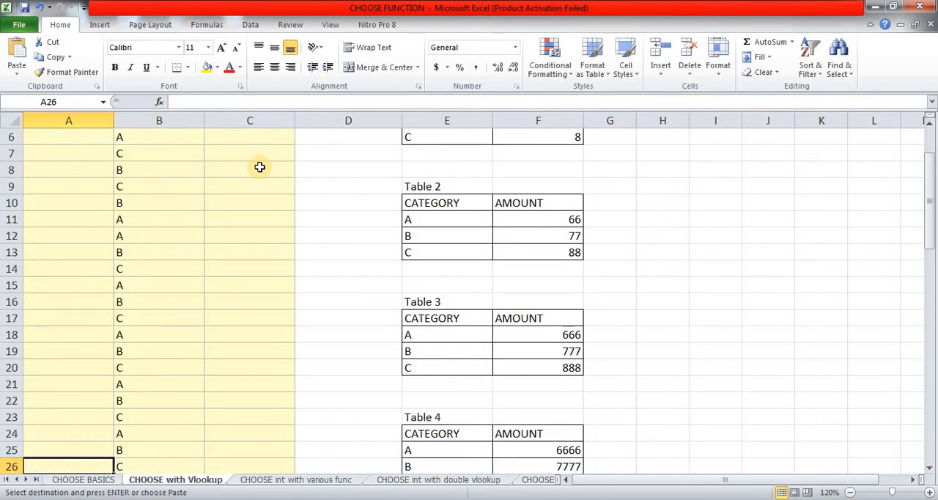
key(ctrl+shift+Up)
key(Return)
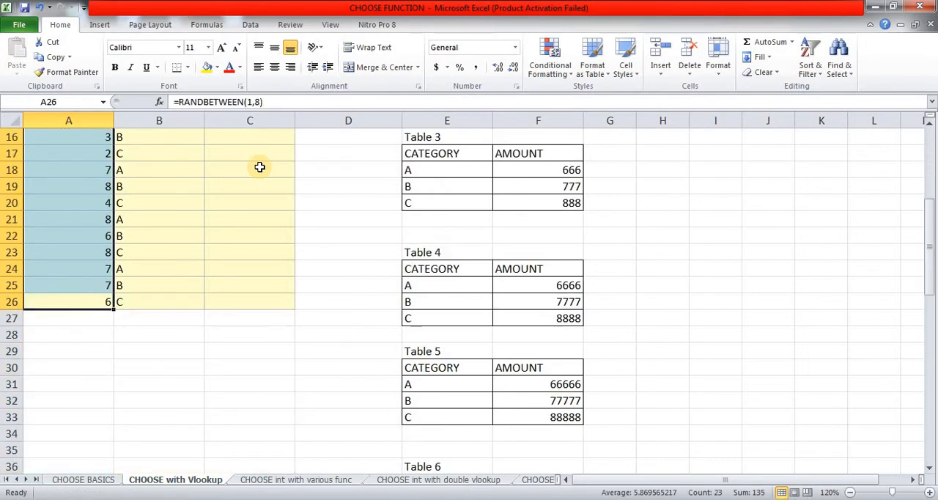
Step: Replace the RANDBETWEEN formulas in A3:A26 with their static values using Paste Special Values
key(Up)
key(Up)
key(ctrl+Up)
key(Down)
key(ctrl+shift+Down)
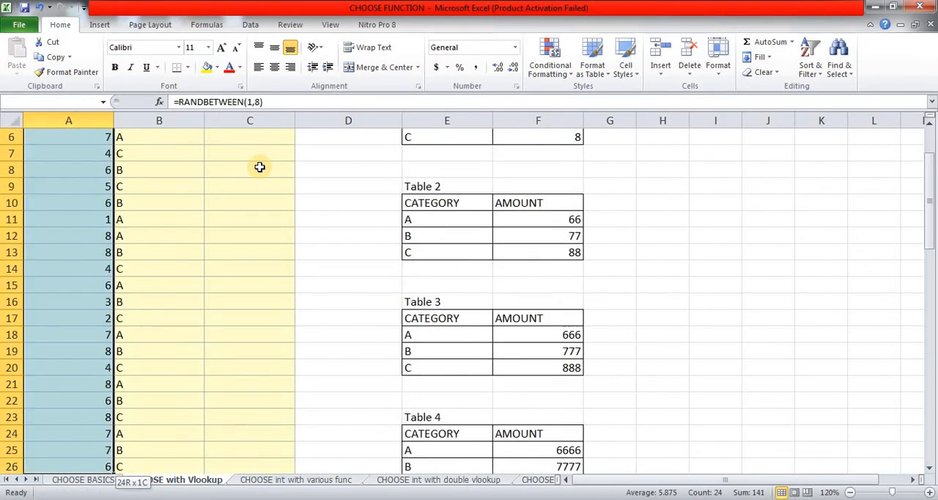
key(ctrl+c)
key(shift+F10)
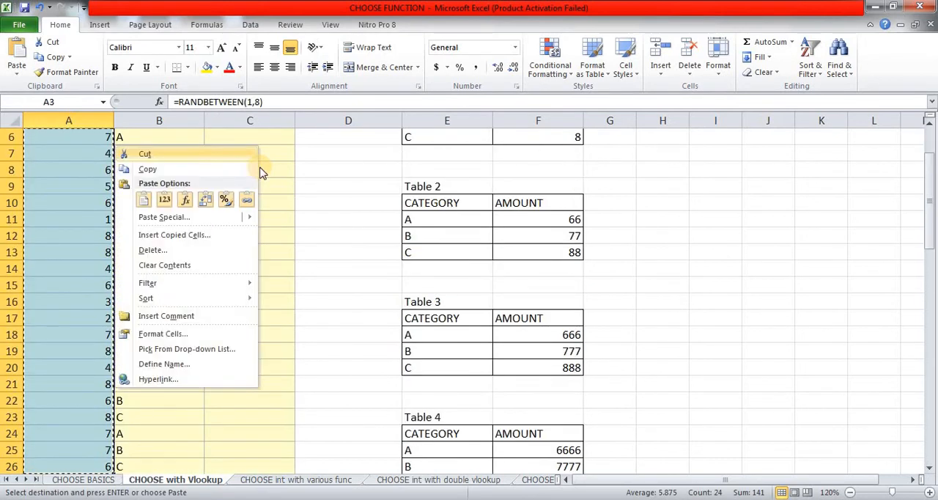
key(s)
key(s)
key(v)
key(Return)
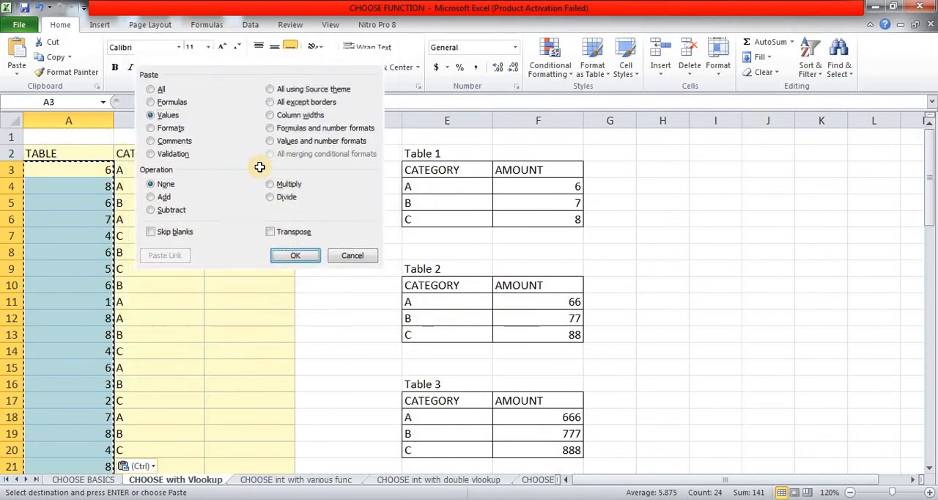
key(Escape)
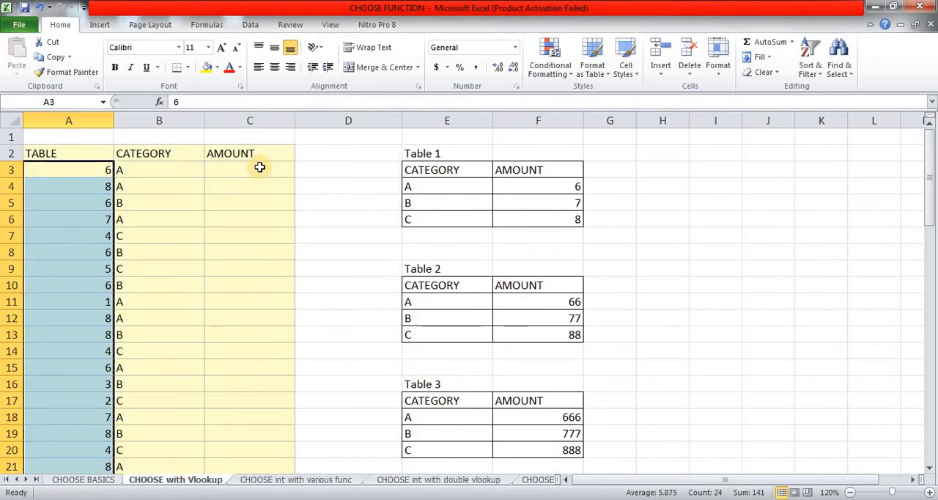
Step: Start a VLOOKUP formula in C3 with the category in B3 as the lookup value
click(260, 167)
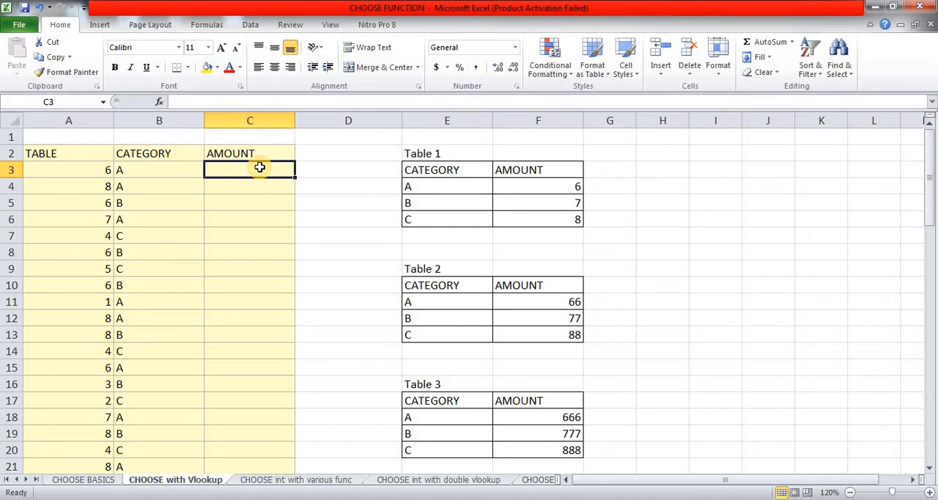
text(=VL)
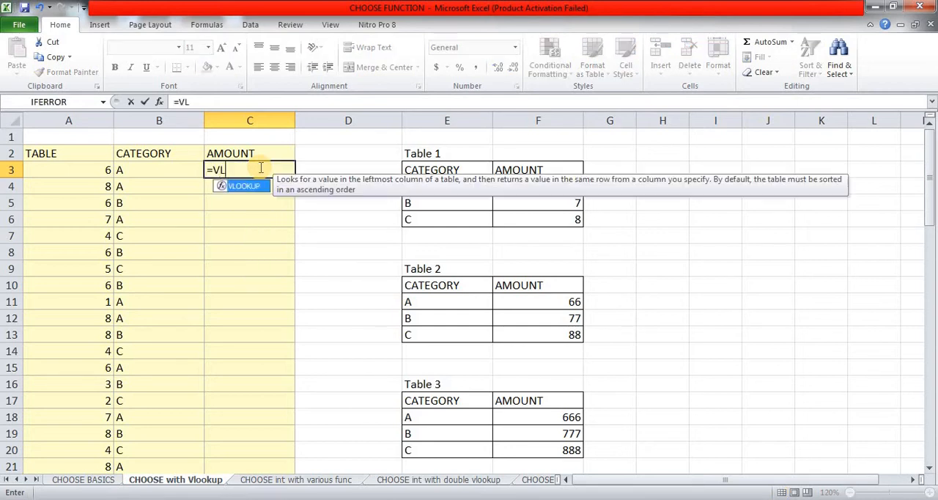
key(Tab)
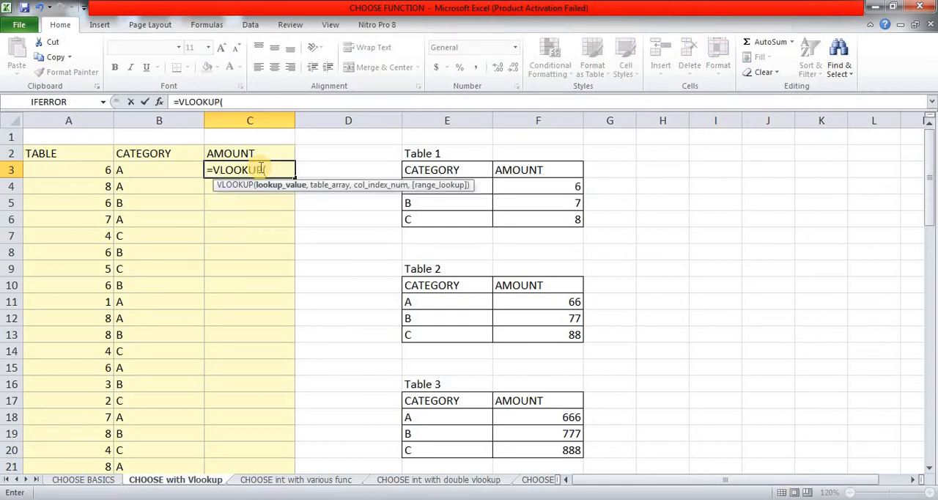
key(Left)
text(,)
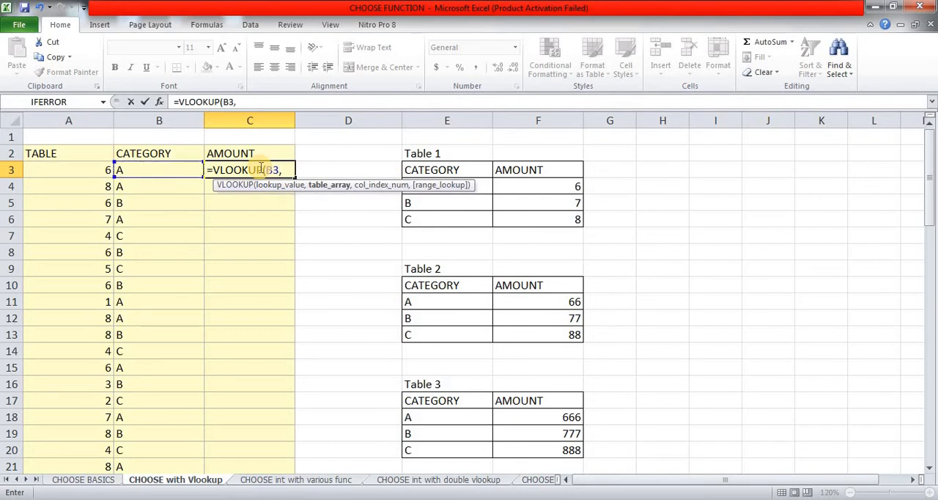
text(CHOO)
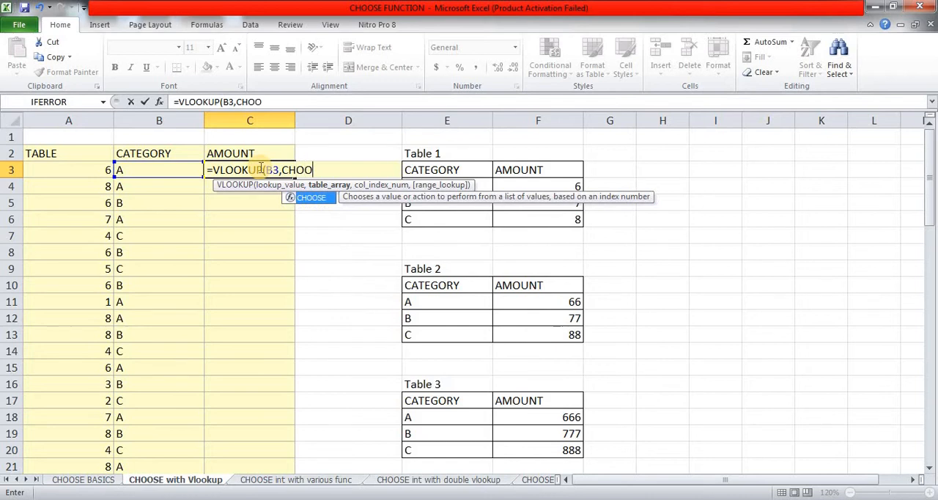
Step: Nest a CHOOSE function as the VLOOKUP table array, with table number A3 as its index number
key(Tab)
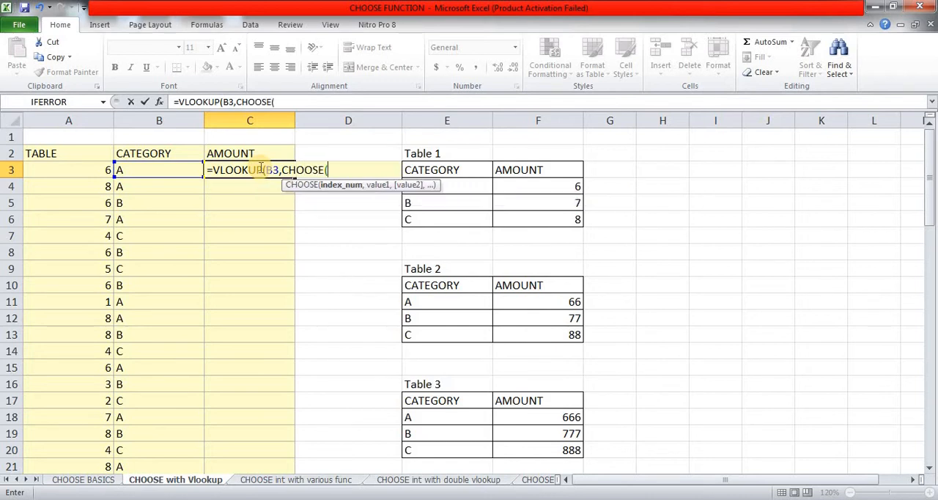
click(83, 169)
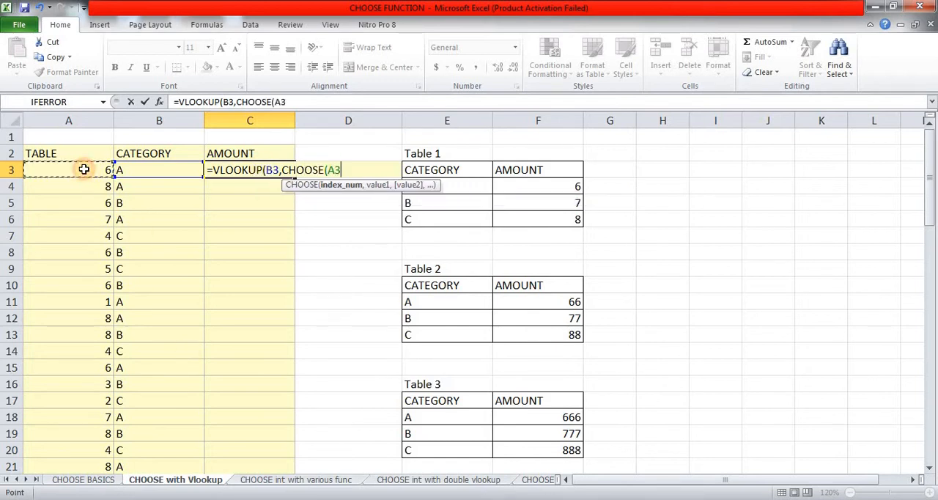
text(,)
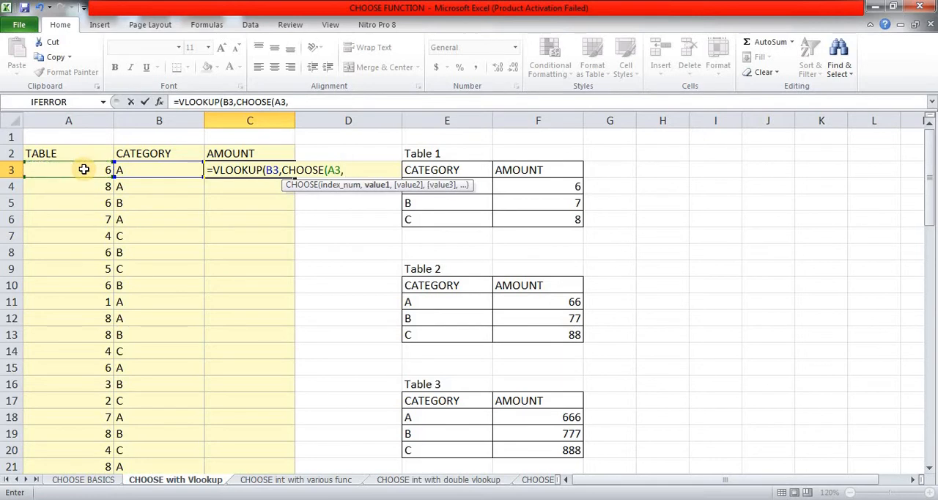
Step: Add Table 1's data as the absolute range $E$4:$F$6 for CHOOSE value1
click(483, 183)
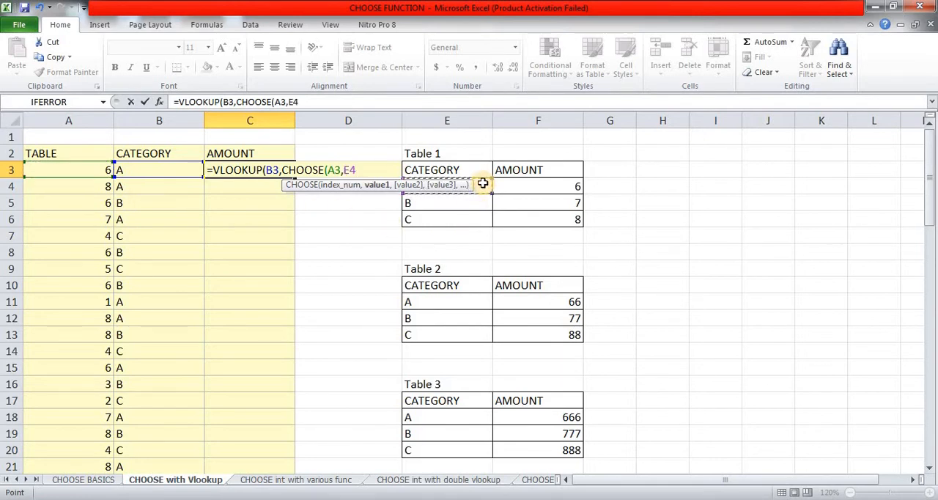
key(ctrl+shift+Right)
key(ctrl+shift+Down)
key(F4)
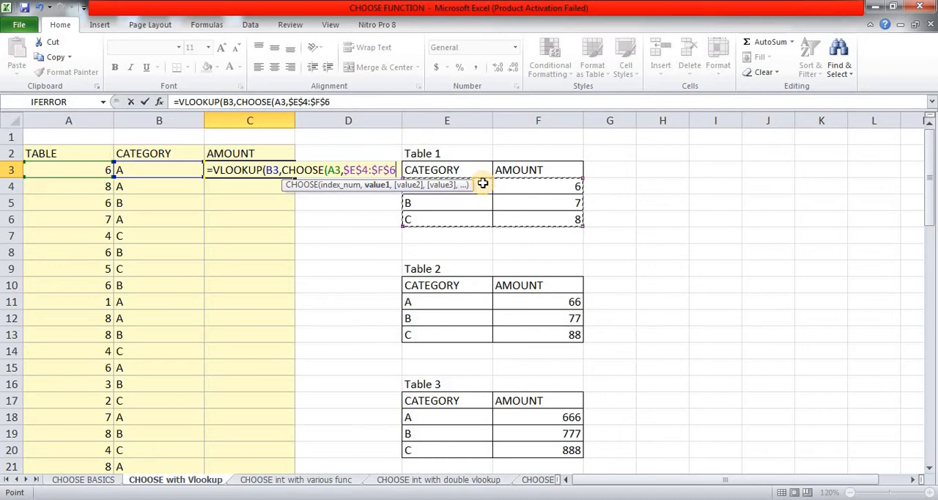
text(,)
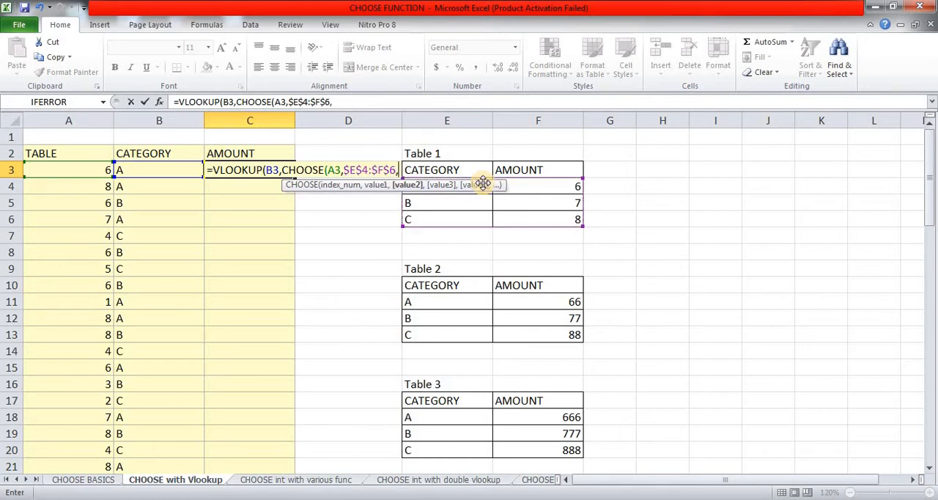
Step: Add Table 2's data as the absolute range $E$11:$F$13 for CHOOSE value2
click(446, 298)
key(ctrl+shift+Right)
key(ctrl+shift+Down)
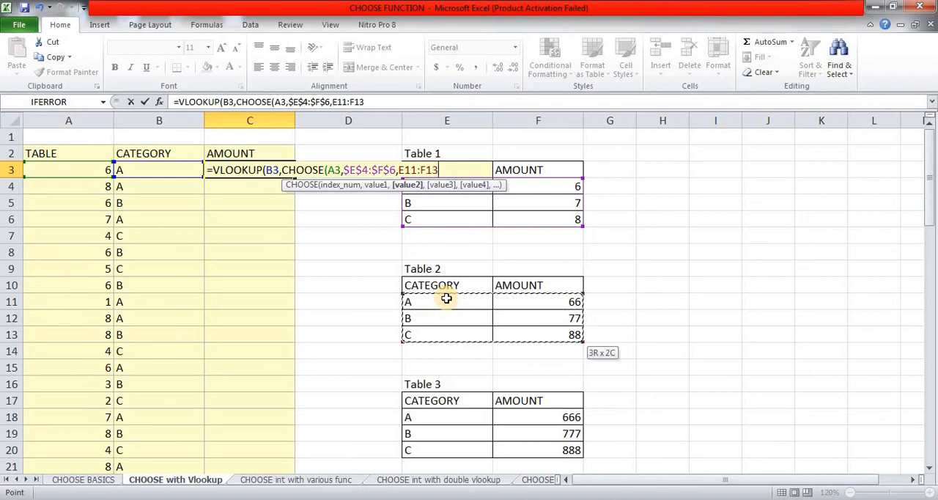
key(F4)
text(,)
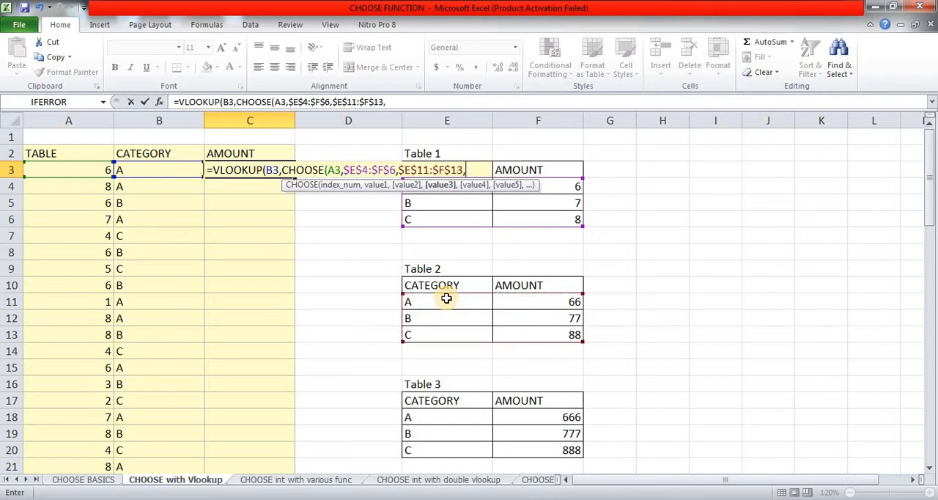
Step: Add Table 3's data as the absolute range $E$18:$F$20 for CHOOSE value3
click(443, 420)
key(ctrl+shift+Right)
key(ctrl+shift+Down)
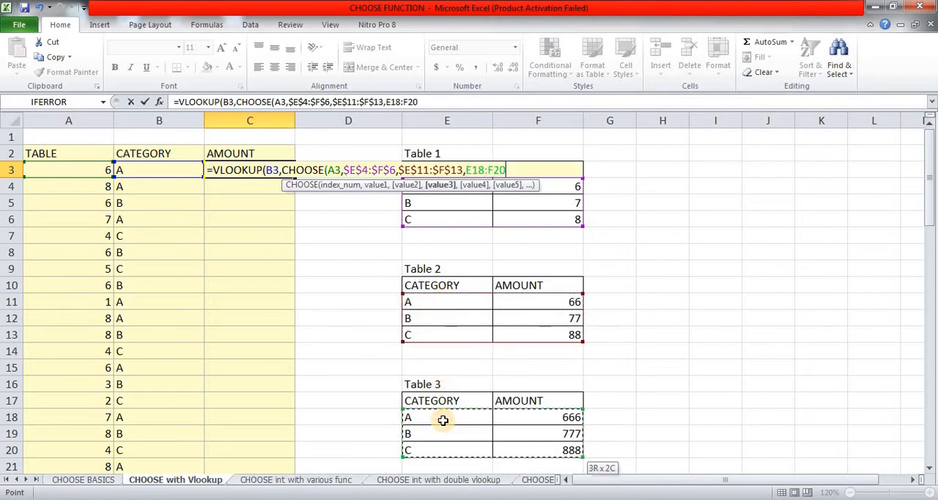
key(F4)
text(,)
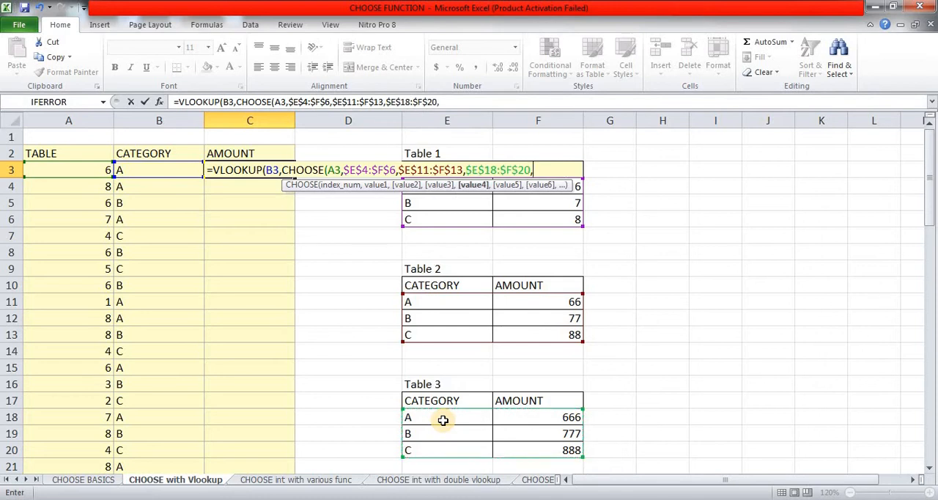
Step: Add Table 4's data as the absolute range $E$25:$F$27 for CHOOSE value4
scroll(443, 419, down, 3)
click(445, 380)
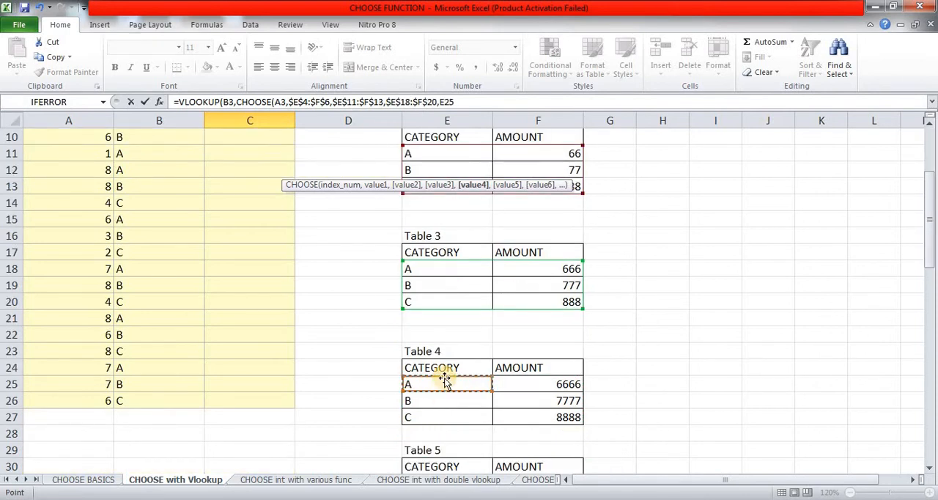
key(ctrl+shift+Right)
key(ctrl+shift+Down)
key(F4)
text(,)
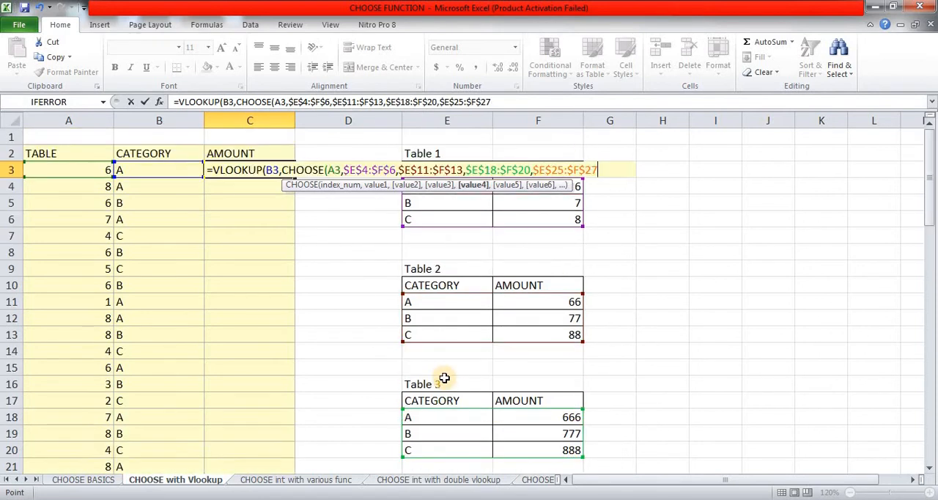
Step: Add Table 5's data as the absolute range $E$31:$F$33 for CHOOSE value5
scroll(444, 378, down, 6)
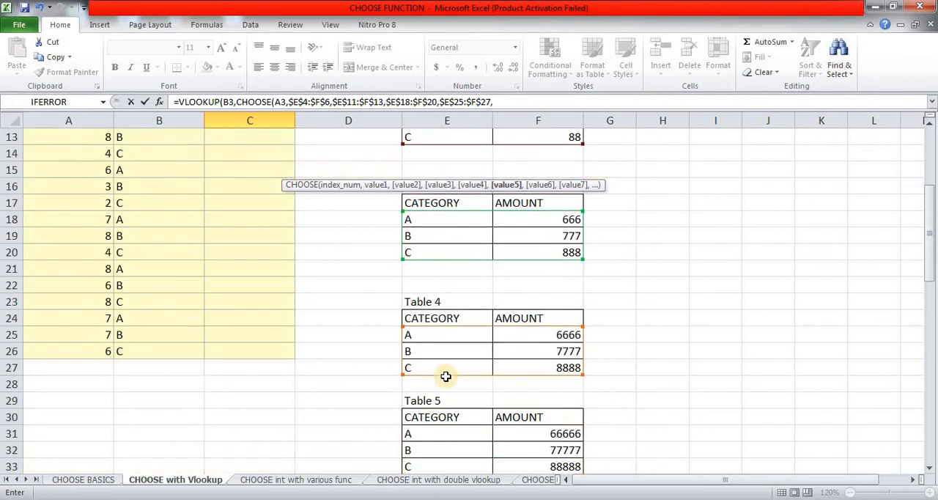
drag(463, 333, 534, 362)
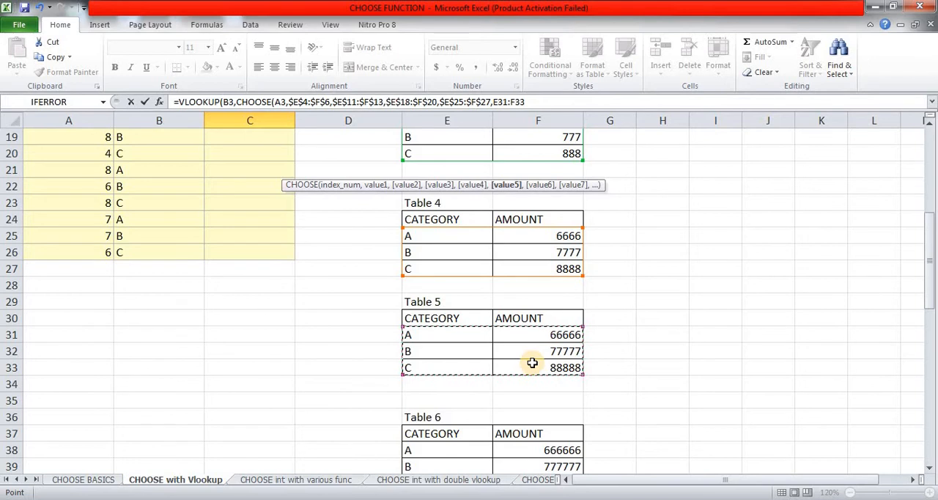
key(F4)
text(,)
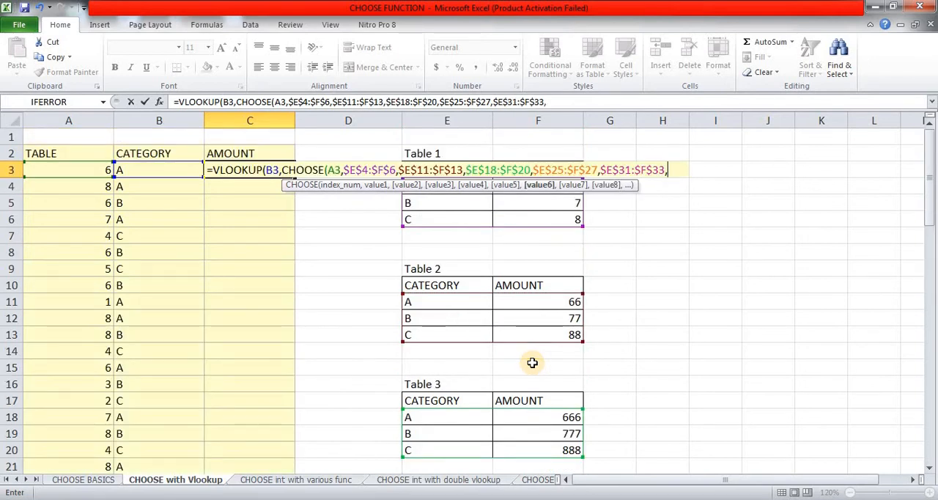
scroll(532, 362, down, 9)
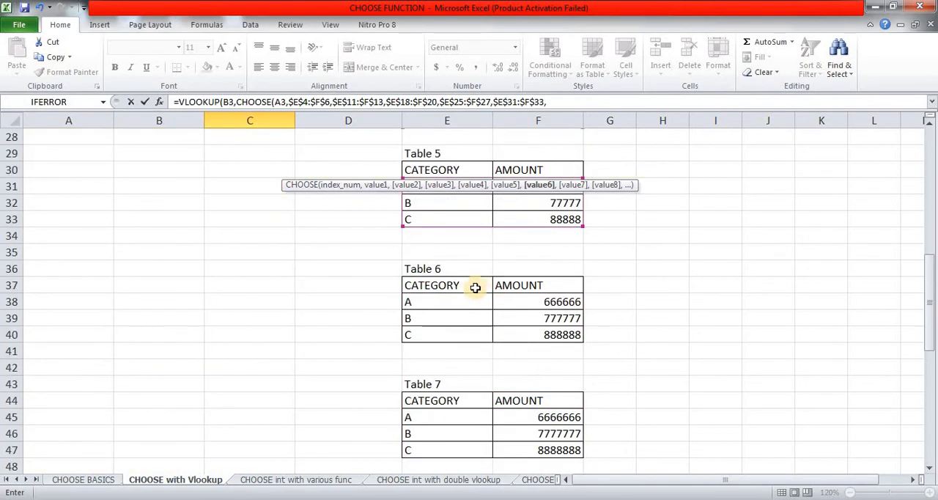
Step: Add Table 6's data as the absolute range $E$38:$F$40 for CHOOSE value6
click(472, 300)
key(shift+Down)
key(shift+Down)
key(shift+Right)
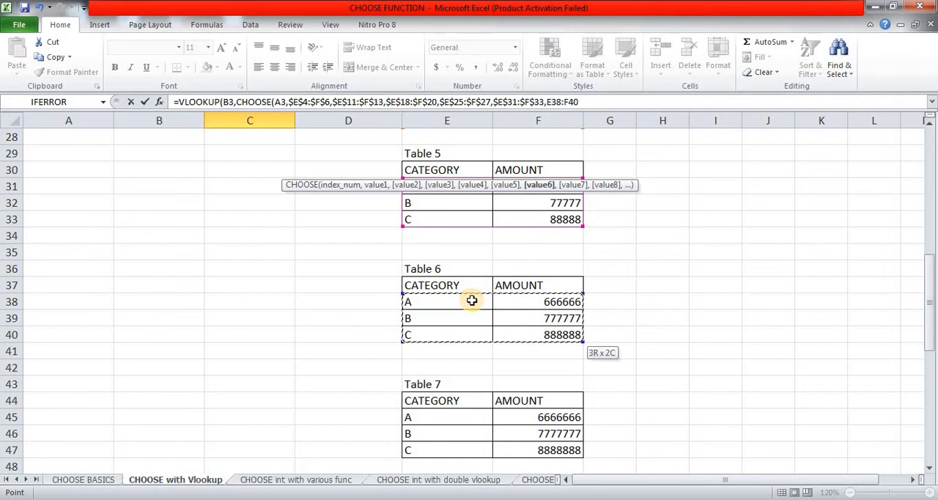
key(F4)
text(,)
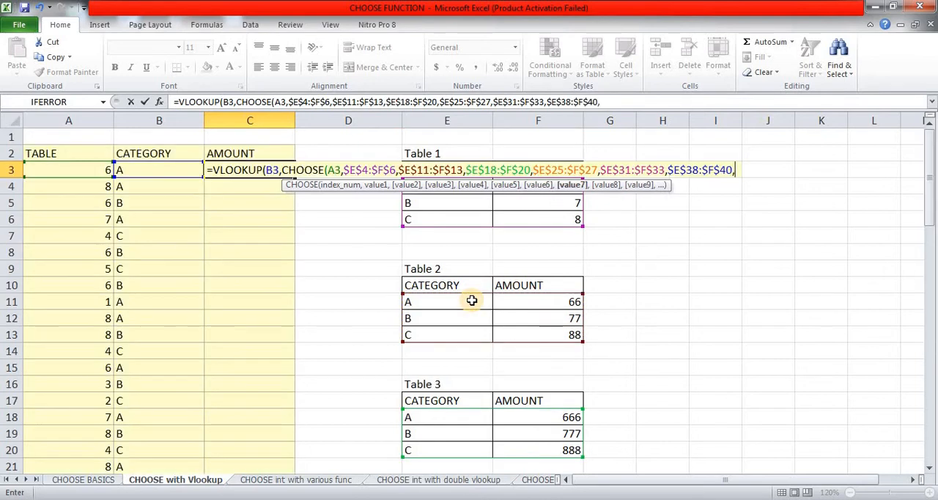
Step: Add Table 7's data as the absolute range $E$45:$F$47 for CHOOSE value7
scroll(472, 301, down, 12)
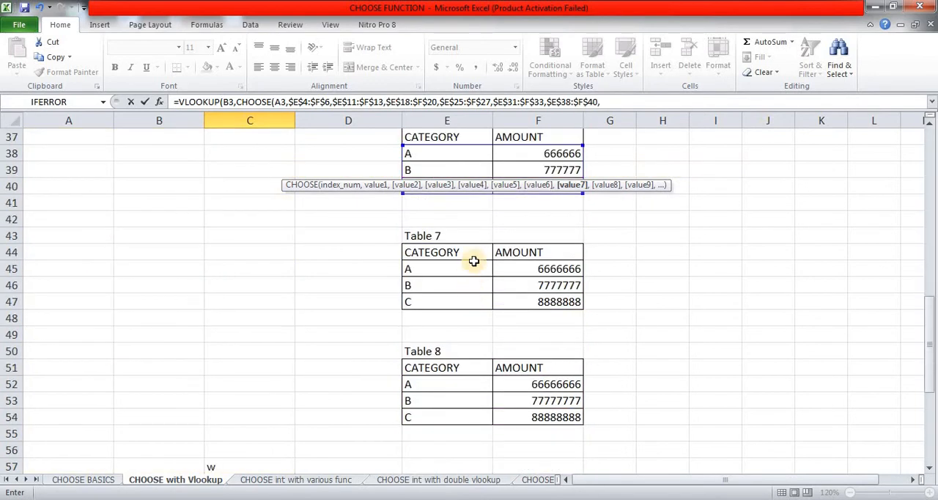
click(473, 267)
key(shift+Right)
key(shift+Down)
key(shift+Down)
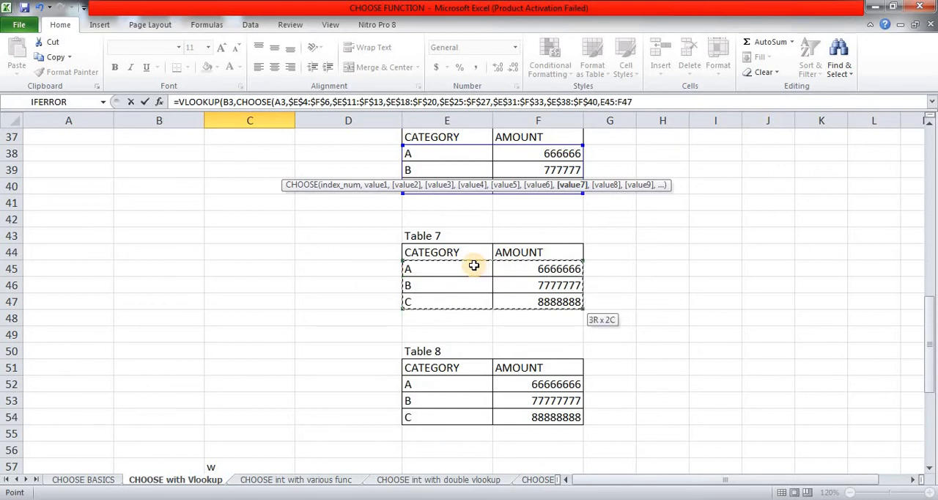
key(F4)
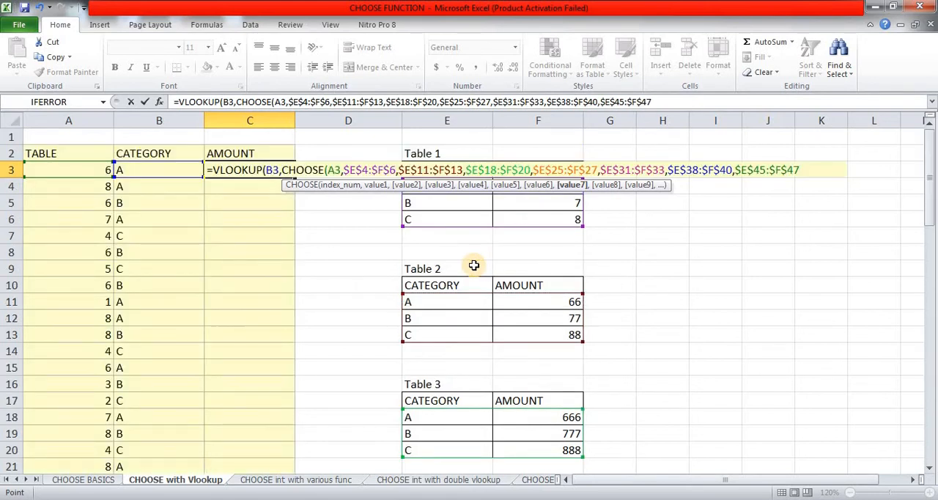
text(,)
Step: Add Table 8's data as the absolute range $E$52:$F$54 for CHOOSE value8 and close the CHOOSE function
scroll(474, 265, down, 12)
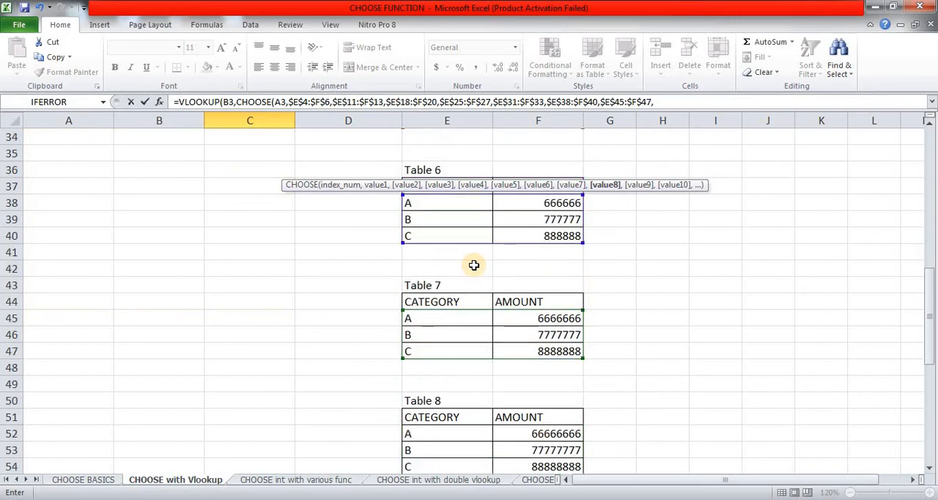
click(458, 379)
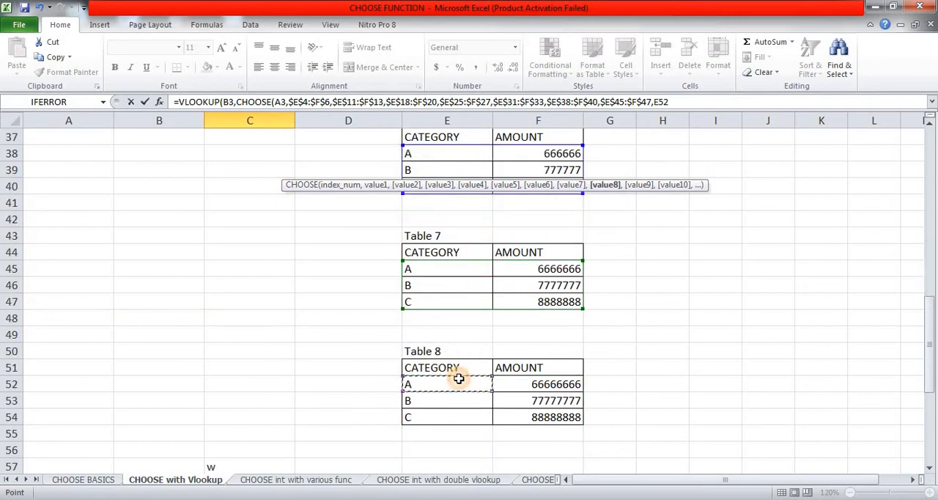
key(shift+Right)
key(shift+Down)
key(shift+Down)
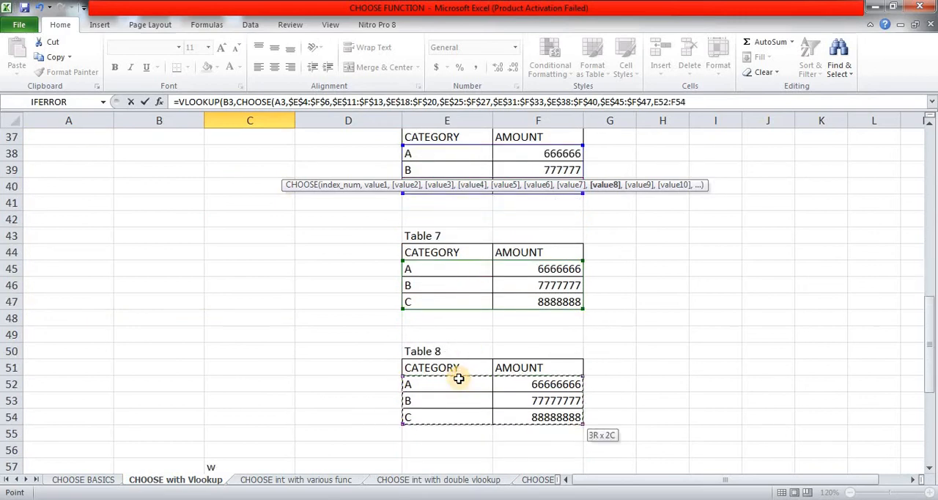
key(F4)
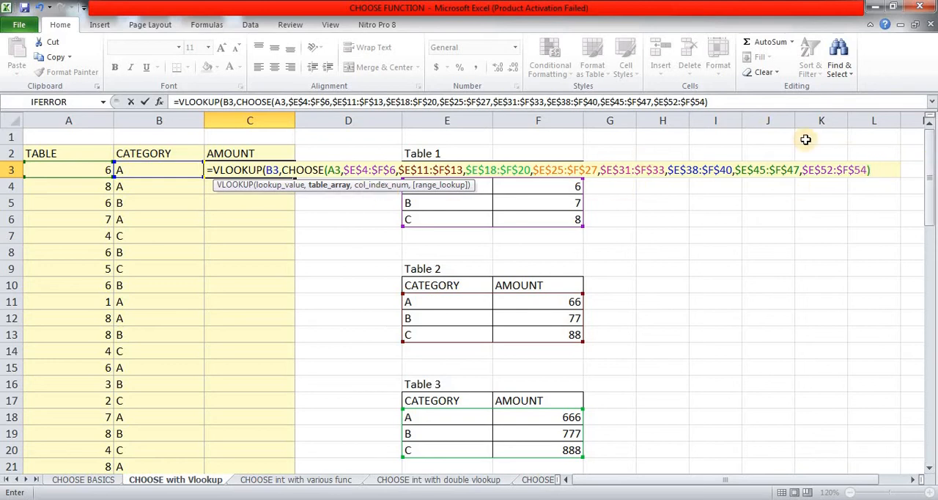
Step: Complete the VLOOKUP in C3 with column index 2 and exact match 0, and commit the formula
text(,)
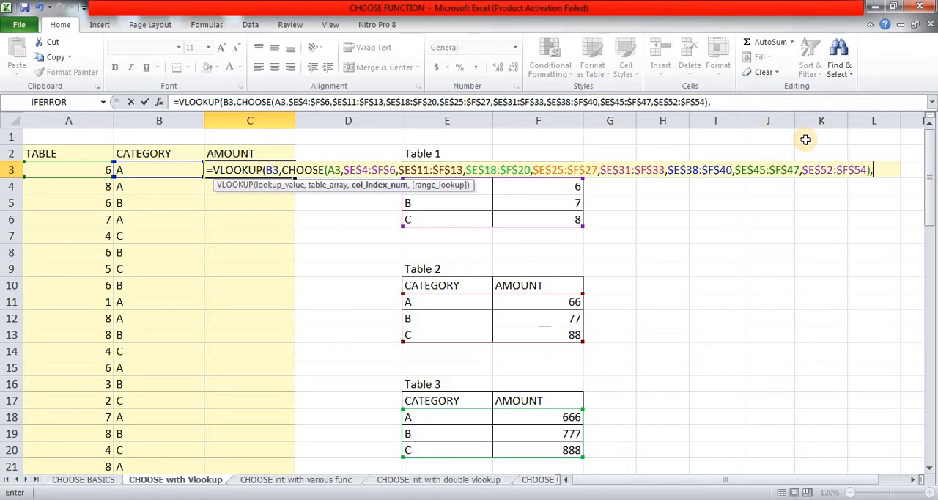
text(2,)
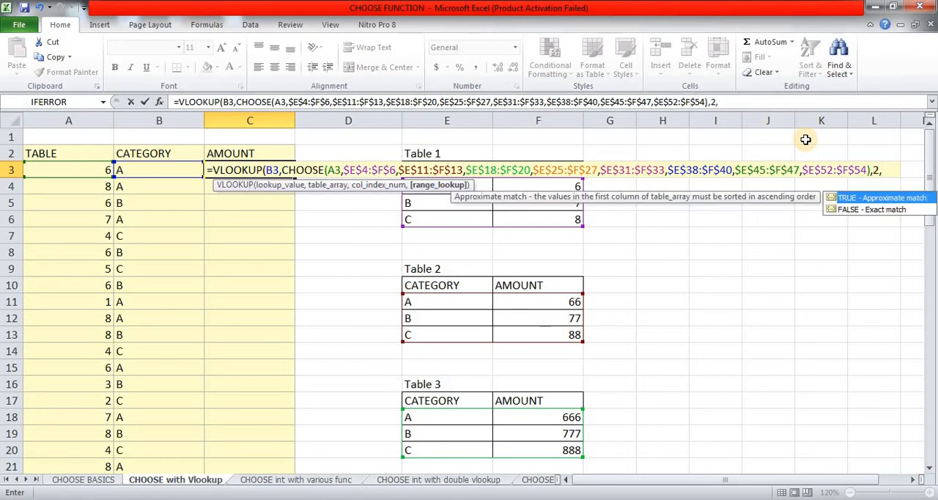
text(0))
key(Return)
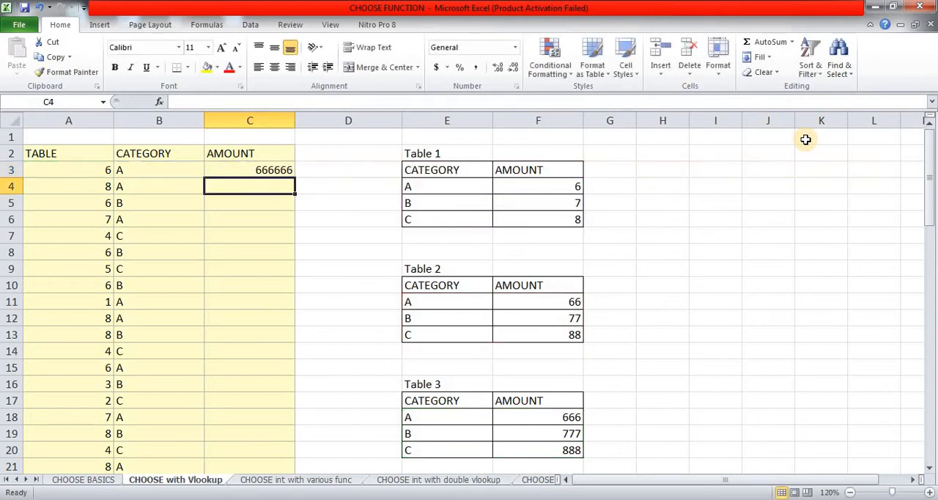
Step: Copy the VLOOKUP formula from C3 and paste it into the rest of the AMOUNT column, C4:C26
key(Up)
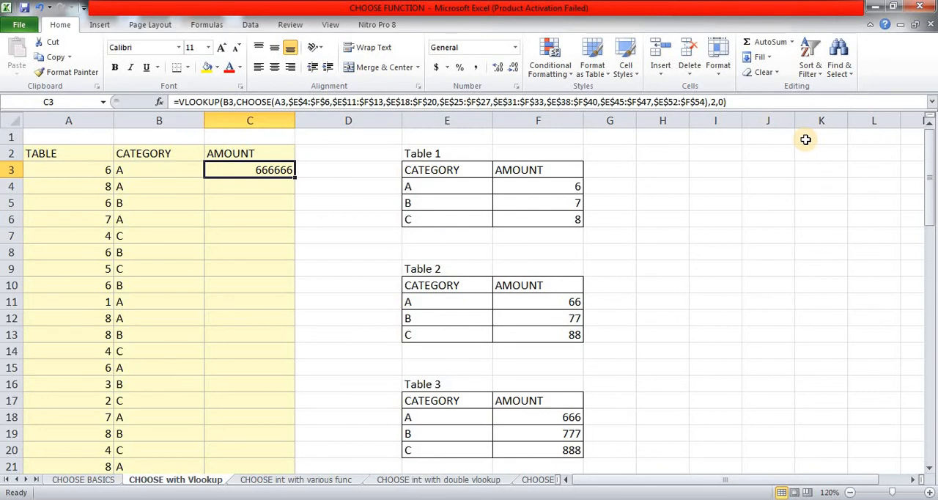
key(ctrl+c)
key(Left)
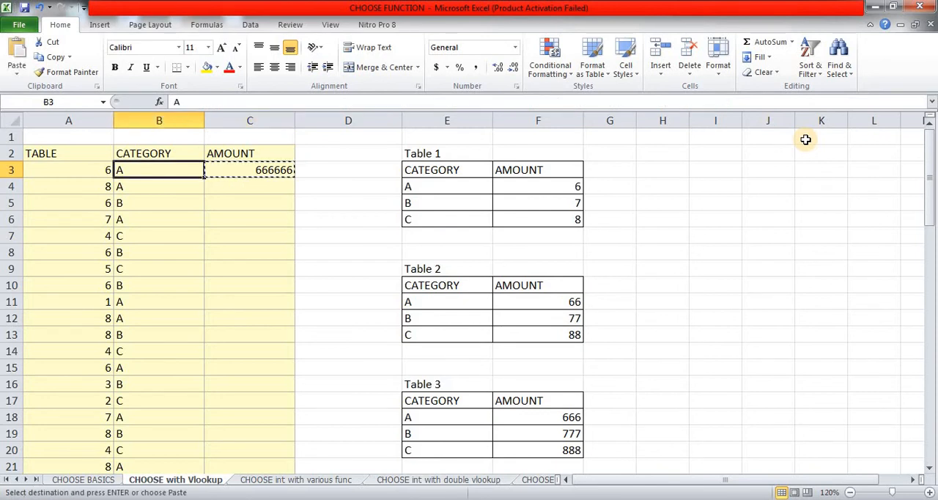
key(ctrl+Down)
key(Right)
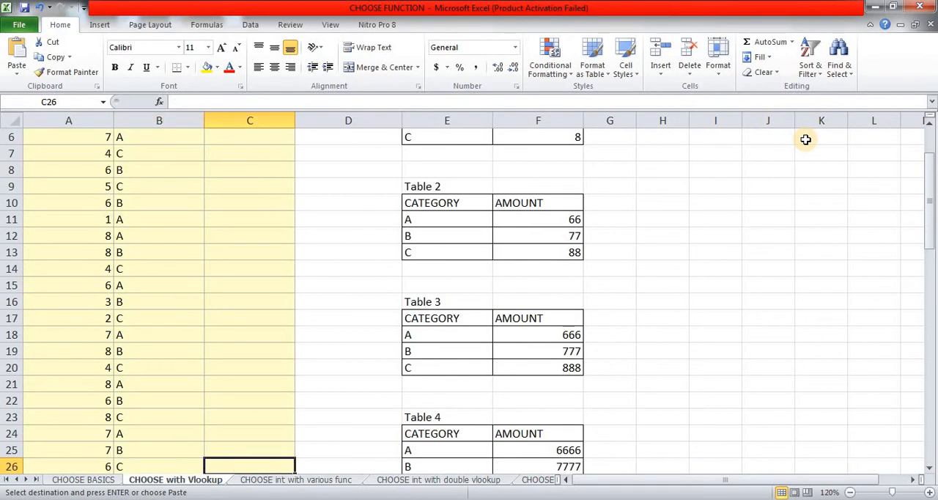
key(ctrl+shift+Up)
key(Return)
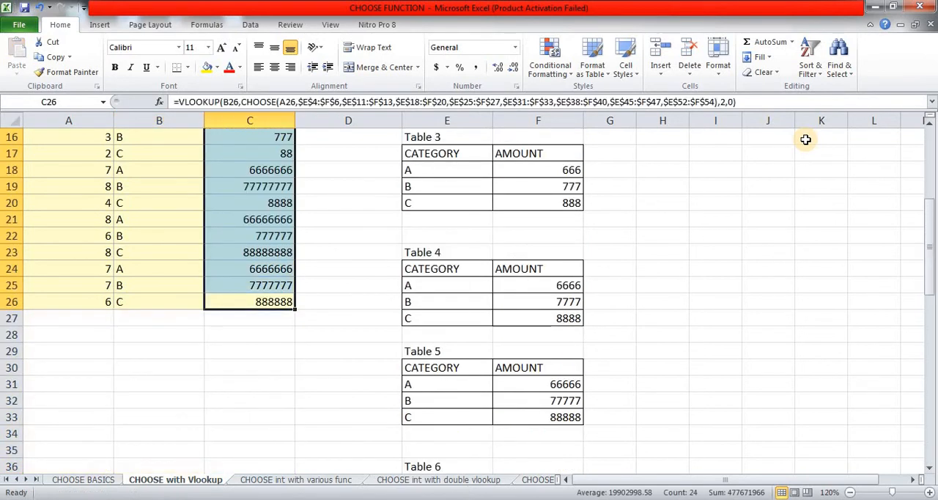
Step: Check row 3's table number, category and amount against the entries in Table 6
key(ctrl+Up)
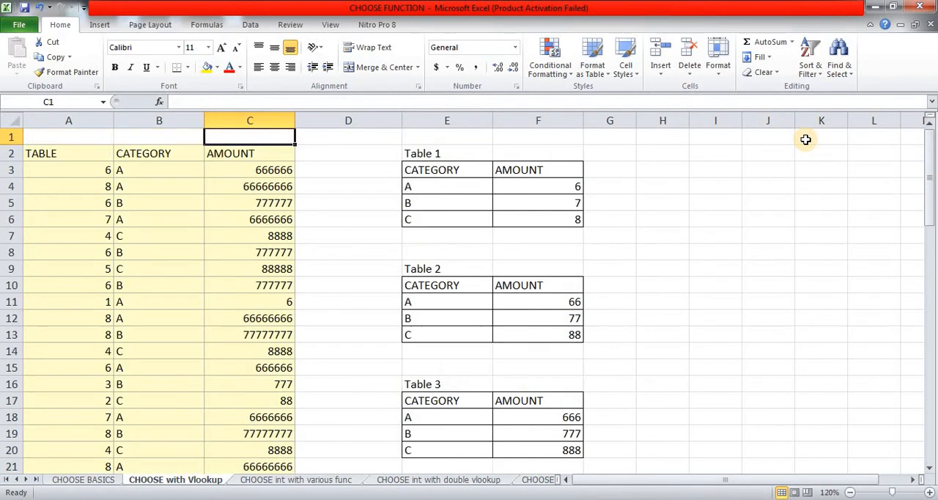
key(ctrl+Left)
key(Down)
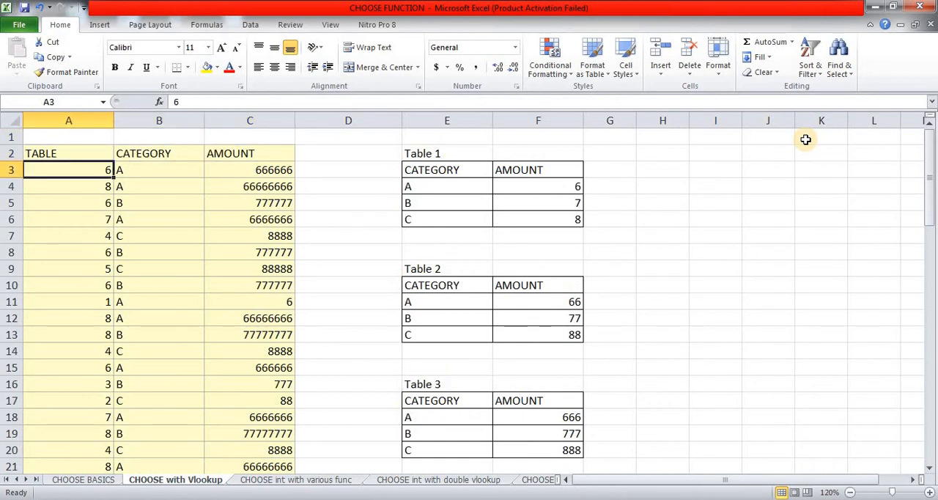
key(Right)
key(Right)
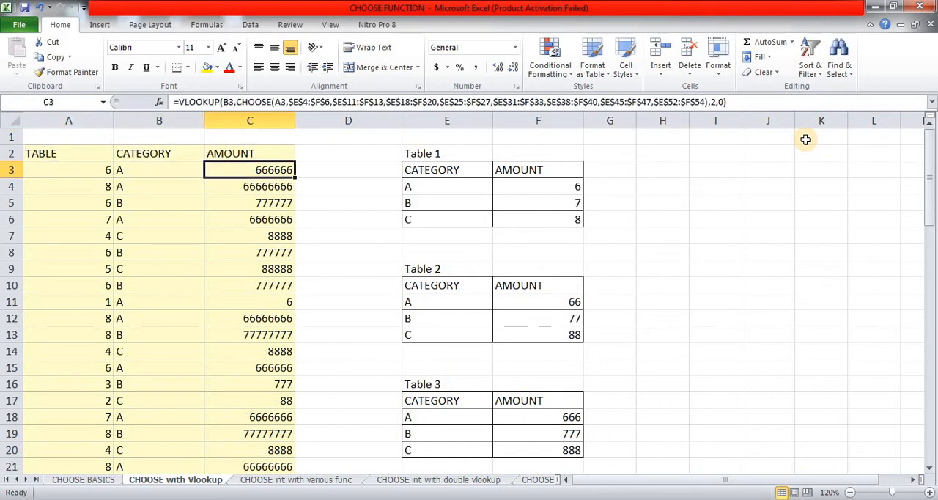
key(Left)
key(Left)
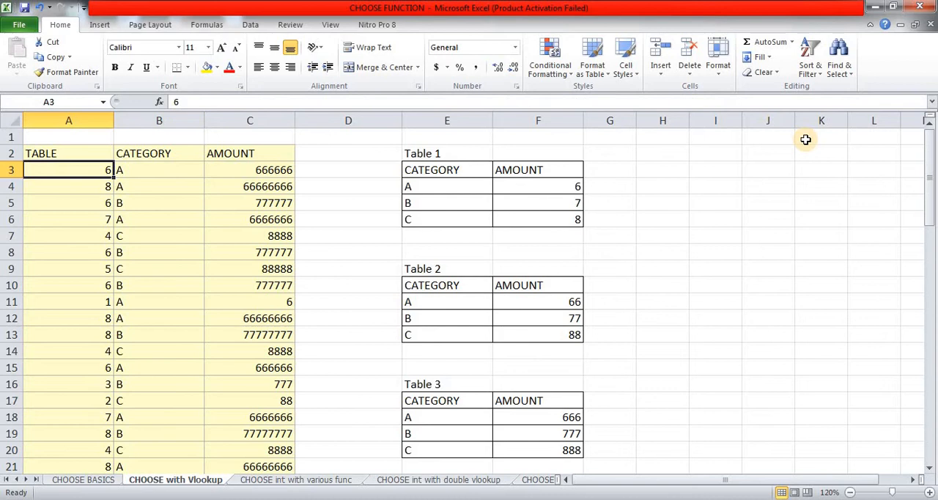
key(Right)
key(Left)
key(Right)
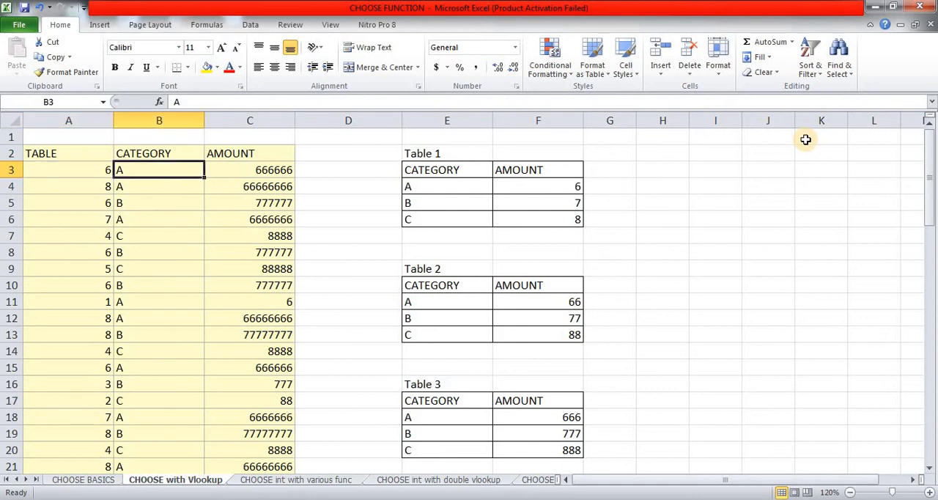
scroll(498, 387, down, 7)
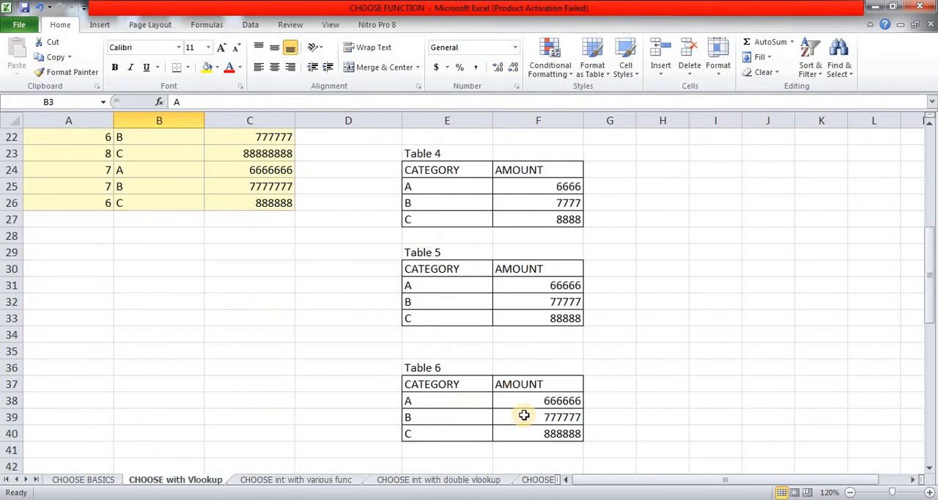
scroll(423, 425, up, 3)
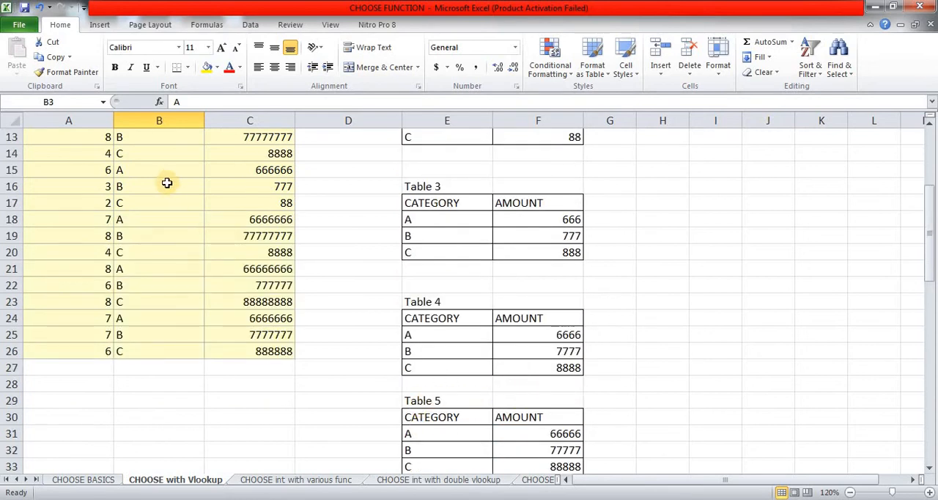
Step: Check row 16's table number, category and amount against the category B entry in Table 3
click(100, 184)
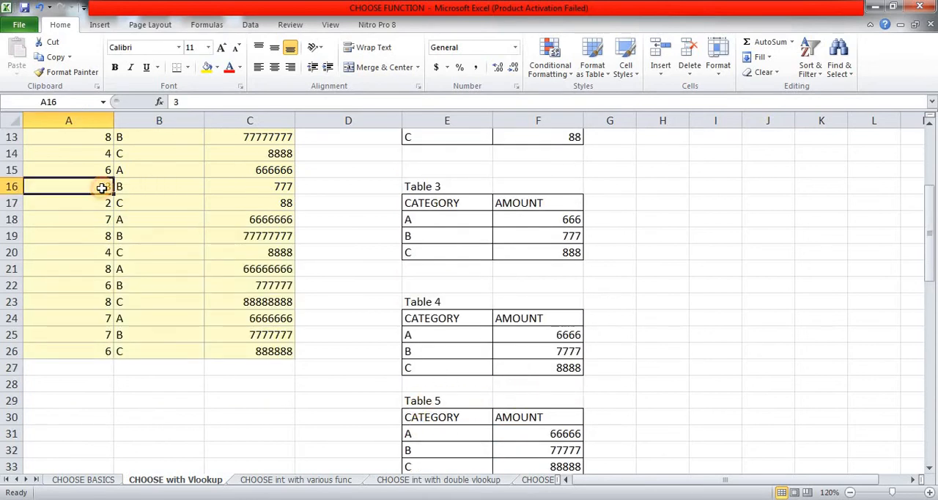
click(129, 186)
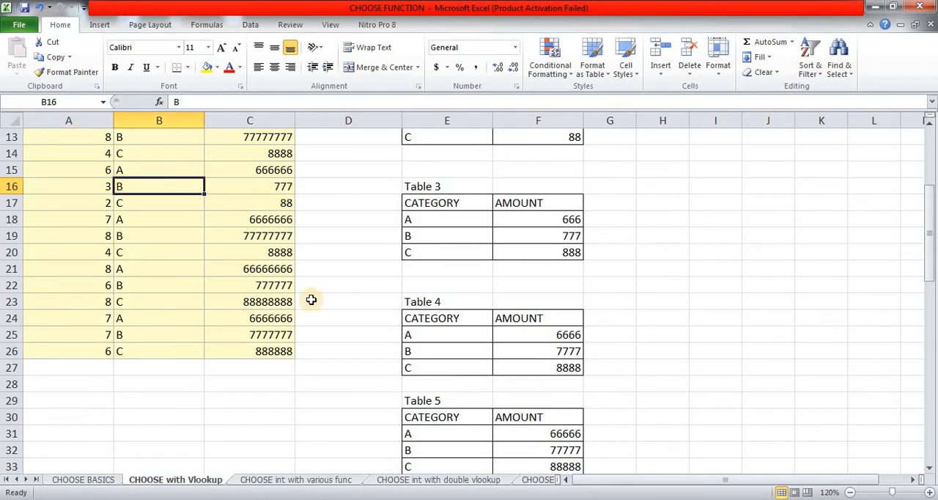
scroll(310, 301, up, 4)
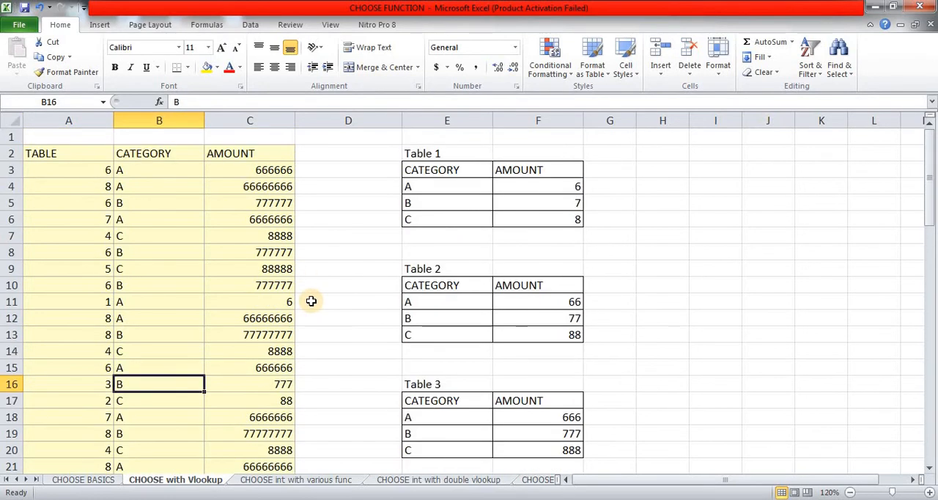
click(412, 430)
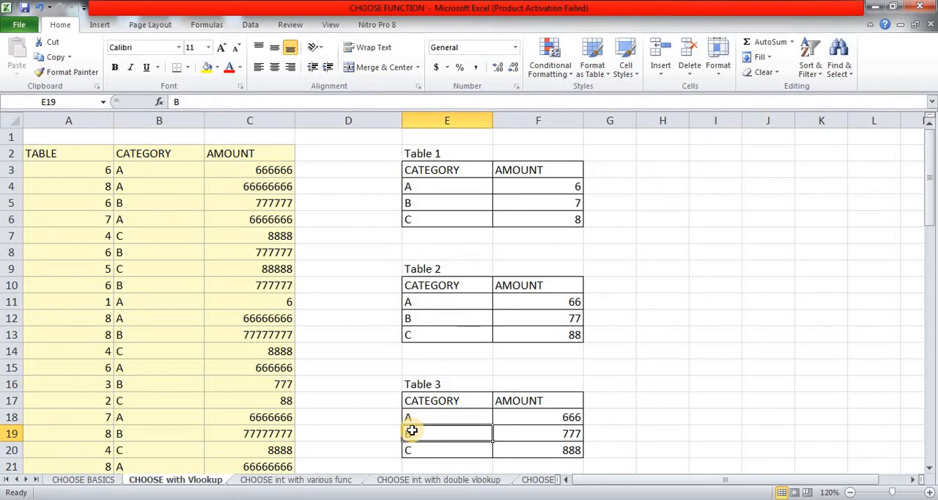
Step: Clear the copied formulas from C4:C26, keeping only the one in C3
click(273, 169)
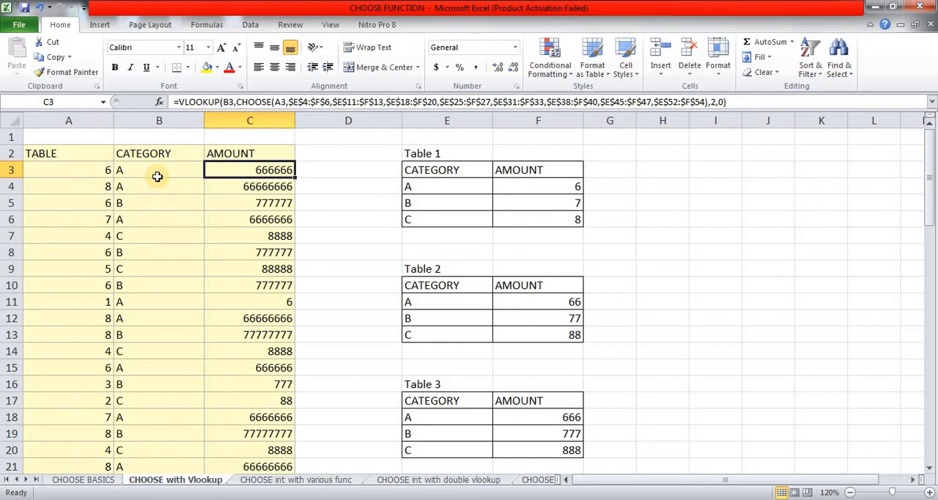
key(Down)
key(ctrl+shift+Down)
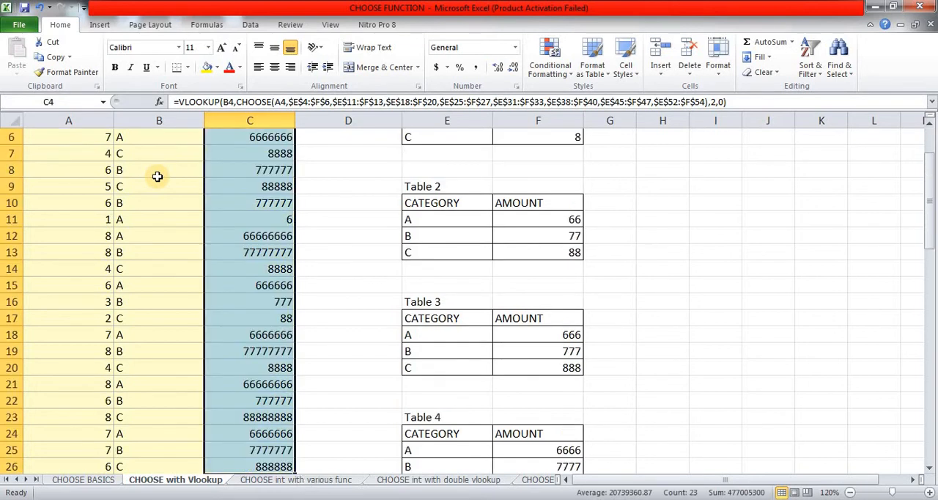
key(Delete)
key(Up)
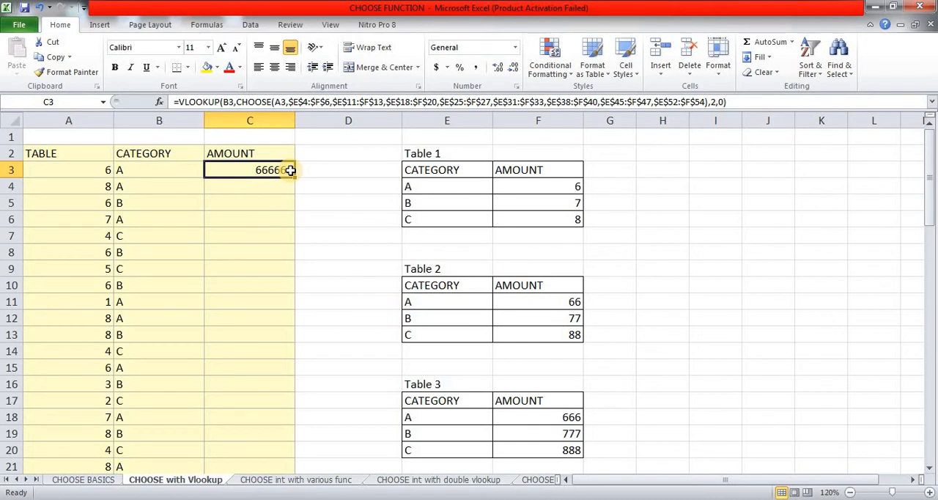
Step: Select C3:C26 and enter C3's VLOOKUP formula into the whole range at once
drag(290, 170, 293, 424)
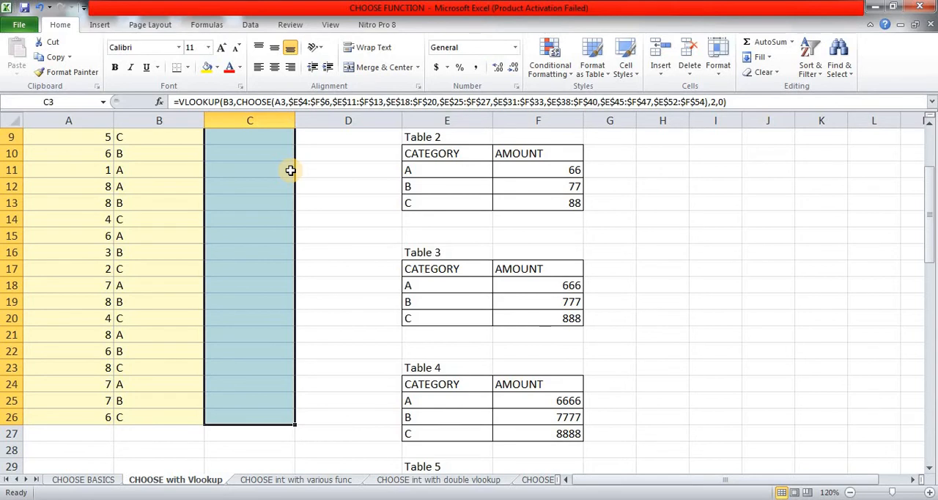
key(F2)
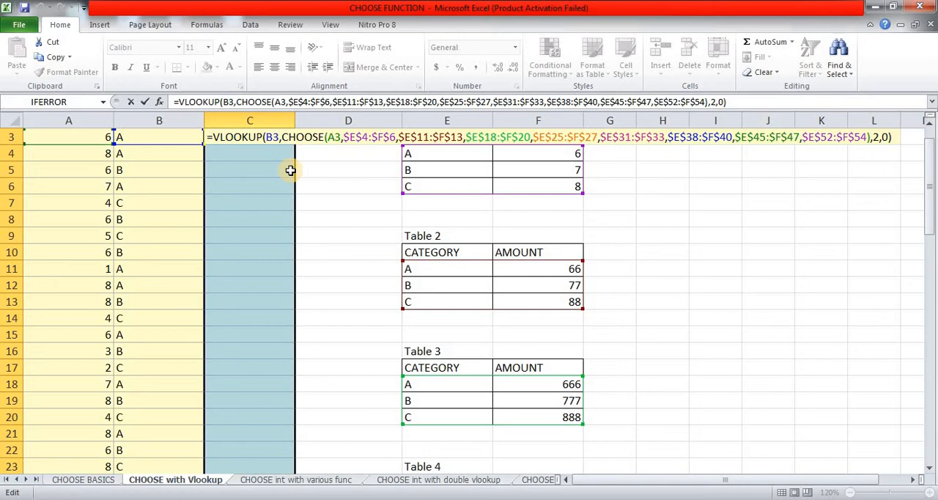
key(ctrl+Return)
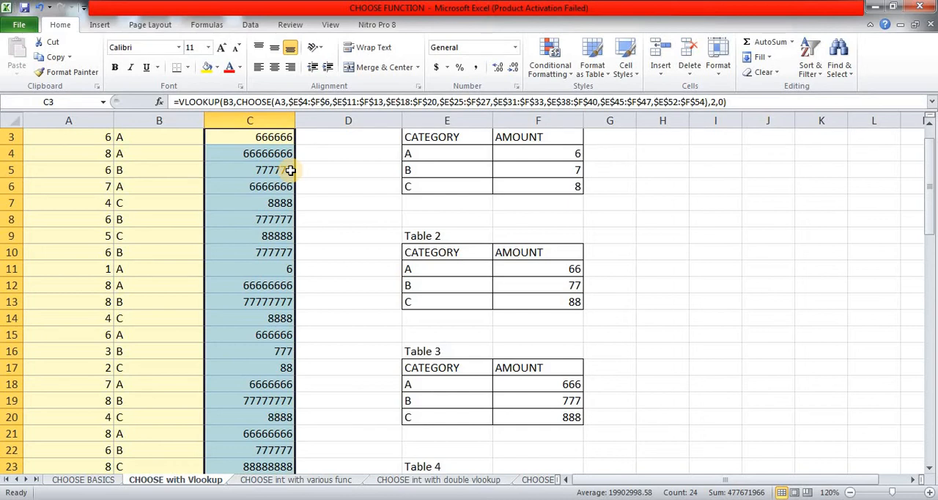
key(Up)
key(Up)
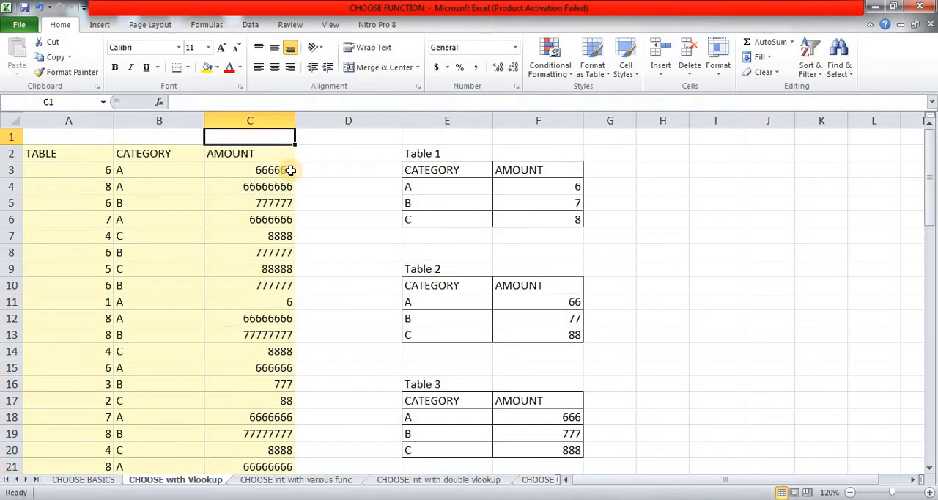
key(Down)
key(Down)
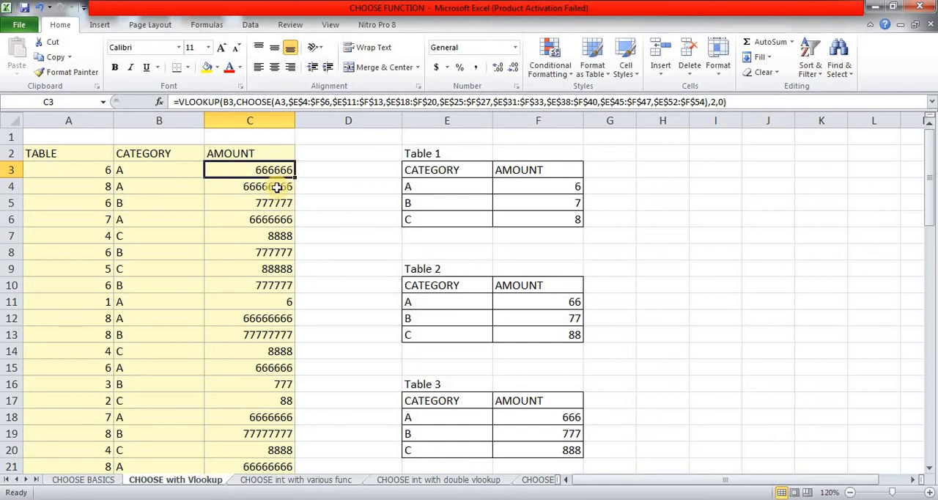
Step: Set the table number in A3 to 4 and the one in A7 to 3
click(109, 171)
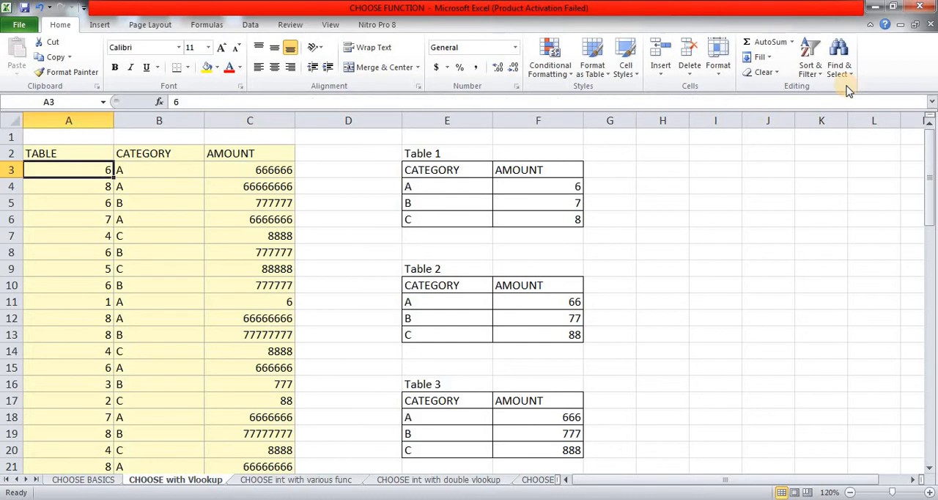
text(4)
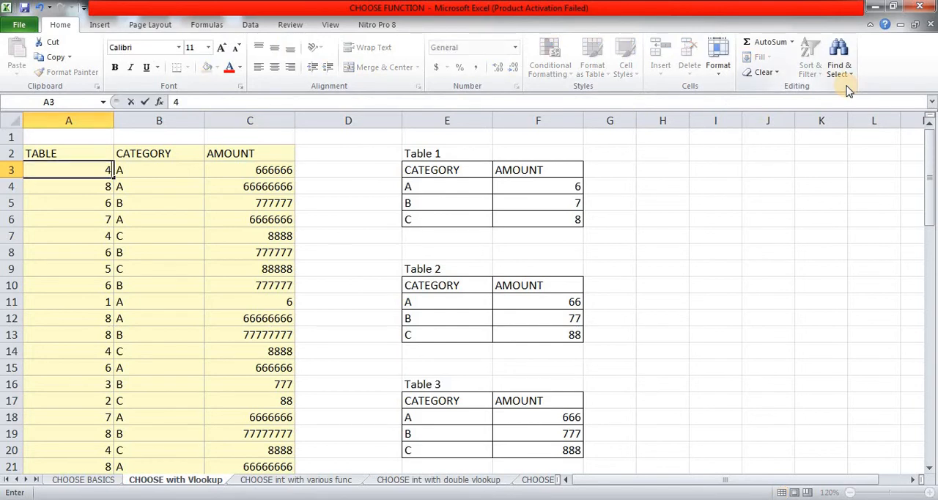
key(Return)
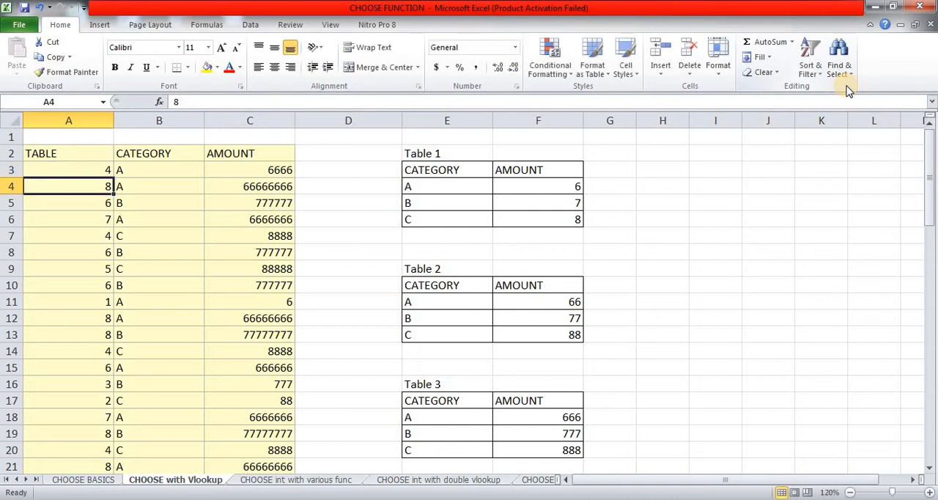
key(Down)
key(Down)
key(Down)
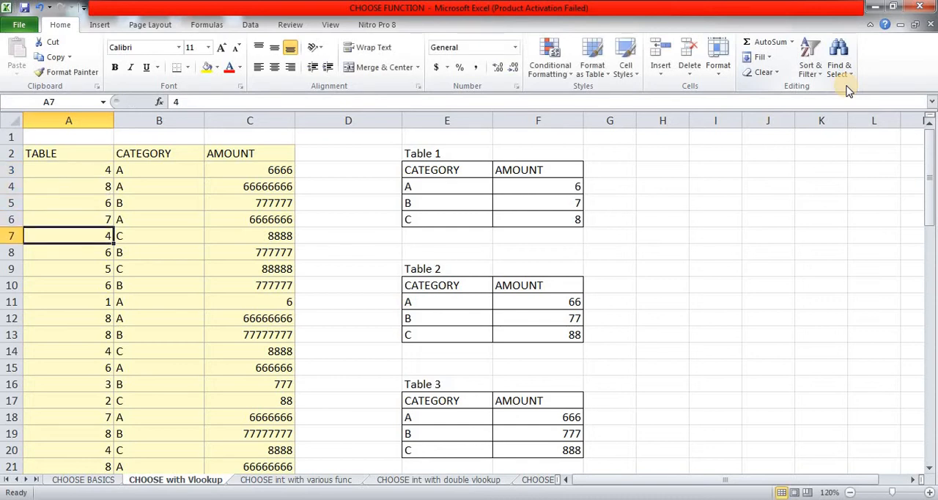
text(3)
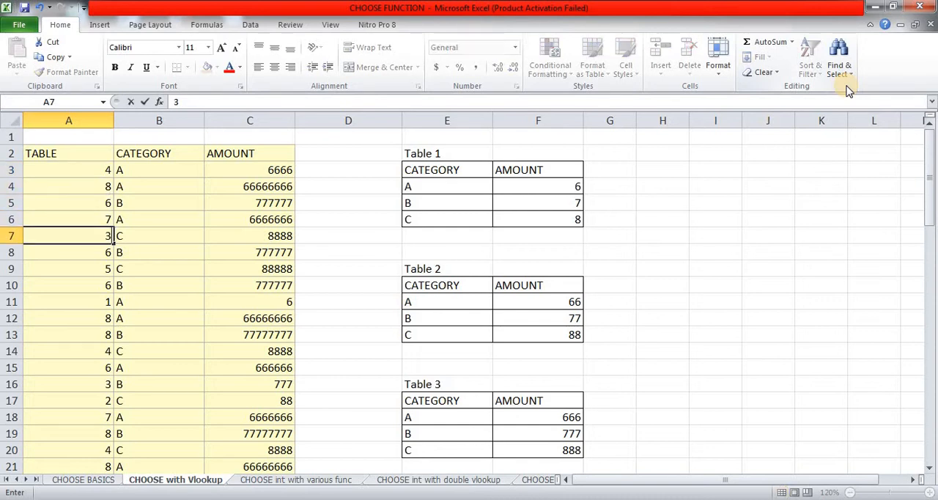
key(Return)
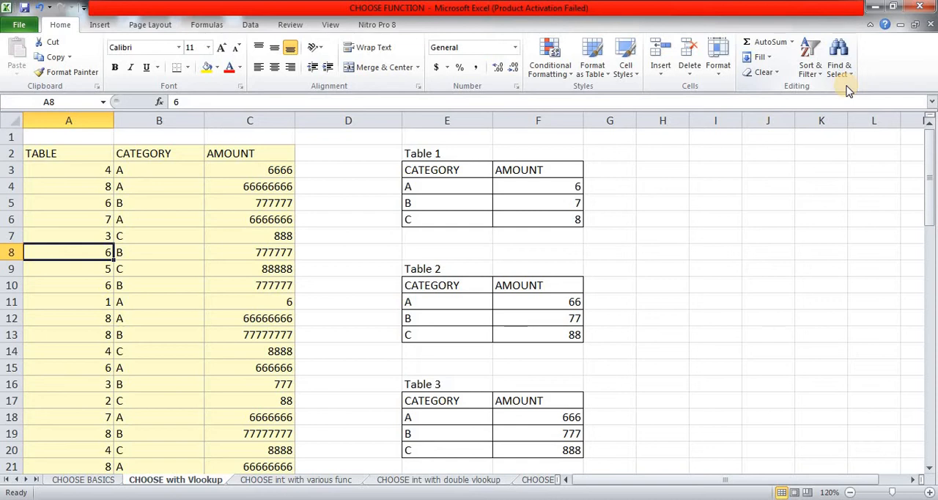
Step: Switch to the CHOOSE int with various func sheet and review the numbers in D3:D17 and the function list in M2:M5
key(ctrl+Page_Down)
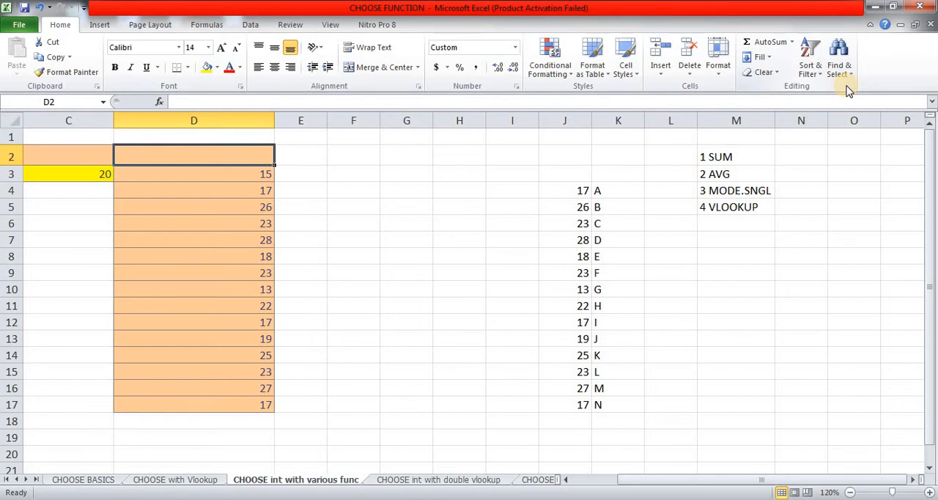
key(Down)
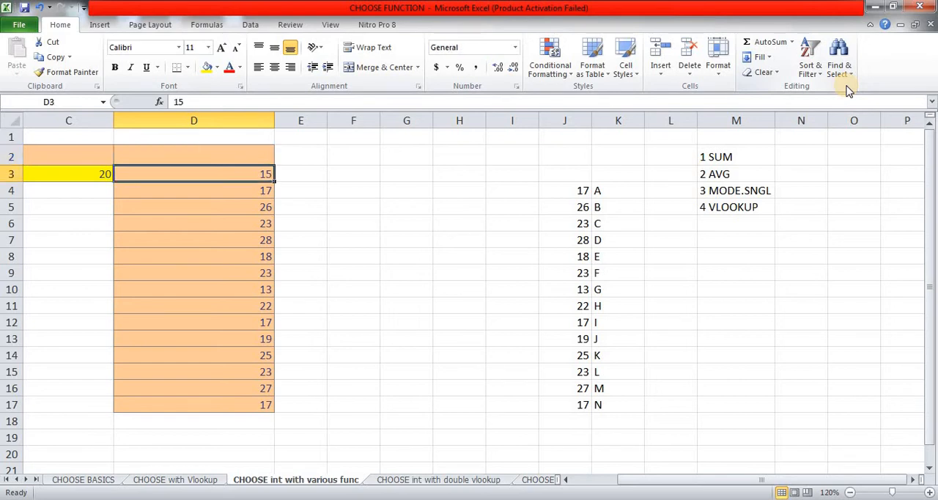
key(ctrl+shift+Down)
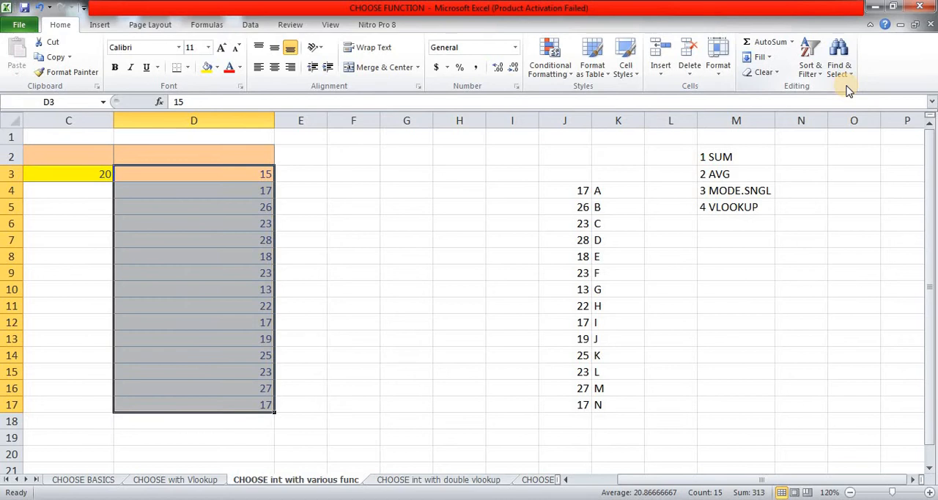
key(Up)
key(Right)
key(Right)
key(Right)
key(Right)
key(Right)
key(Right)
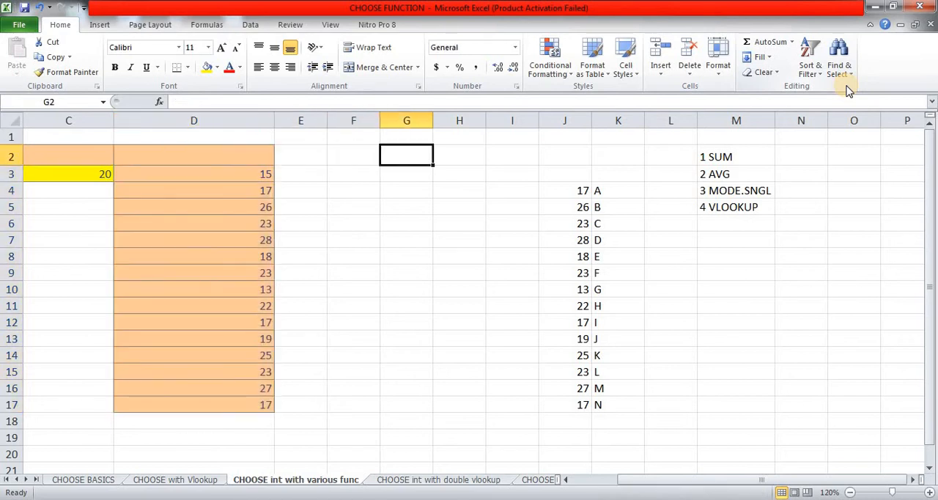
key(Right)
key(Right)
key(Right)
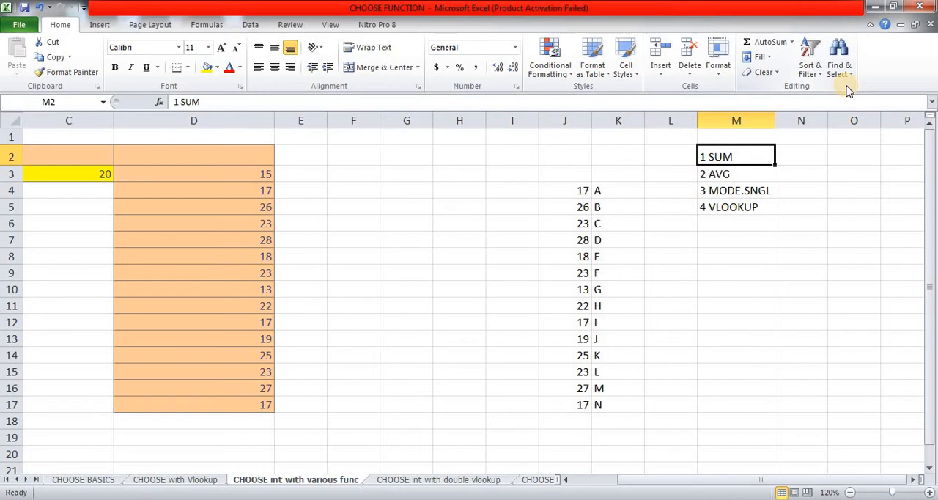
key(Down)
key(Down)
key(Down)
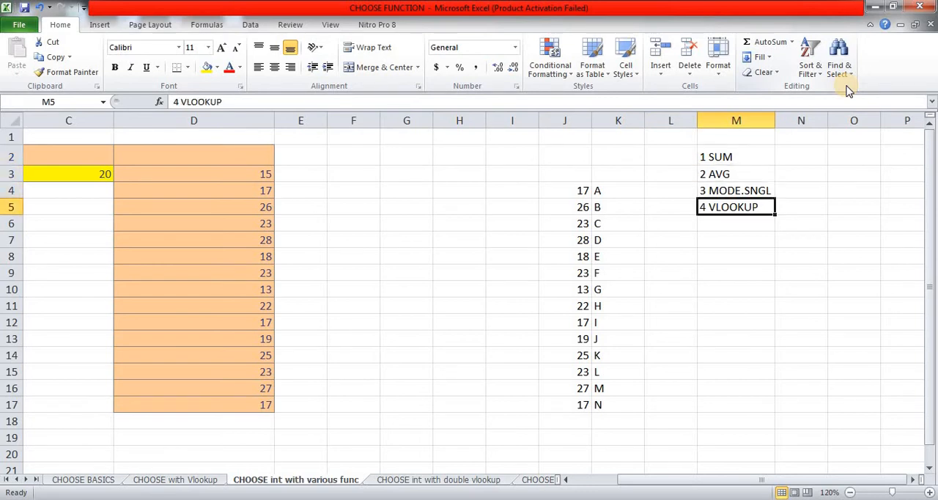
key(Up)
key(Up)
key(Up)
key(Left)
key(Left)
key(Left)
key(Left)
key(Left)
key(Left)
key(Left)
key(Left)
key(Left)
key(Left)
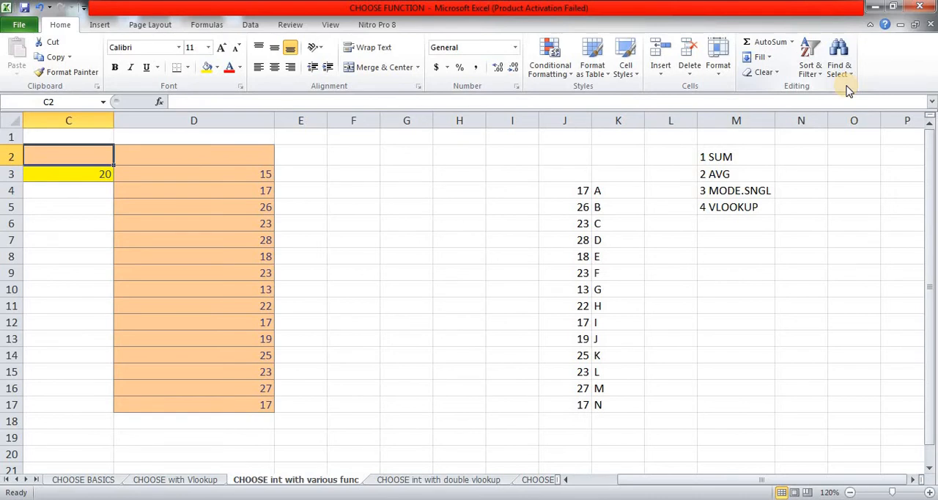
Step: Add a List data validation to C2 with =$M$2:$M$5 as its source
key(alt)
key(d)
key(l)
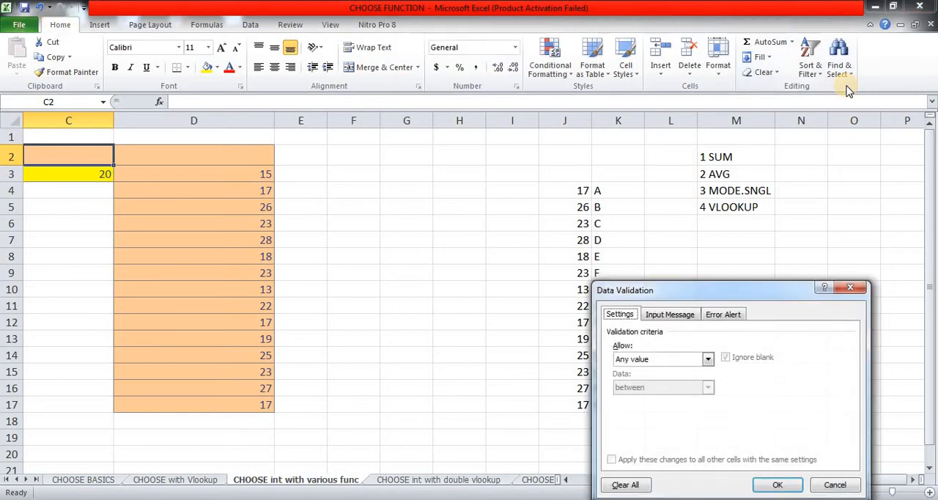
key(alt+Down)
key(Down)
key(Down)
key(Down)
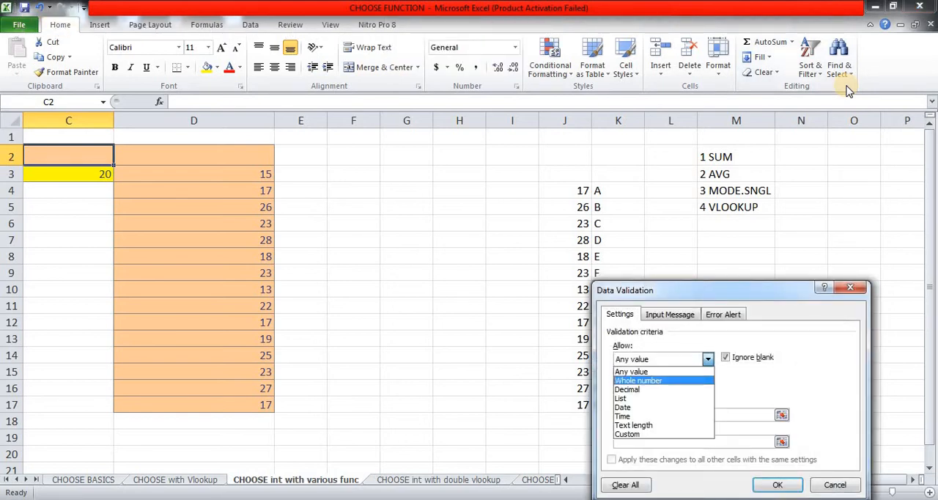
key(Return)
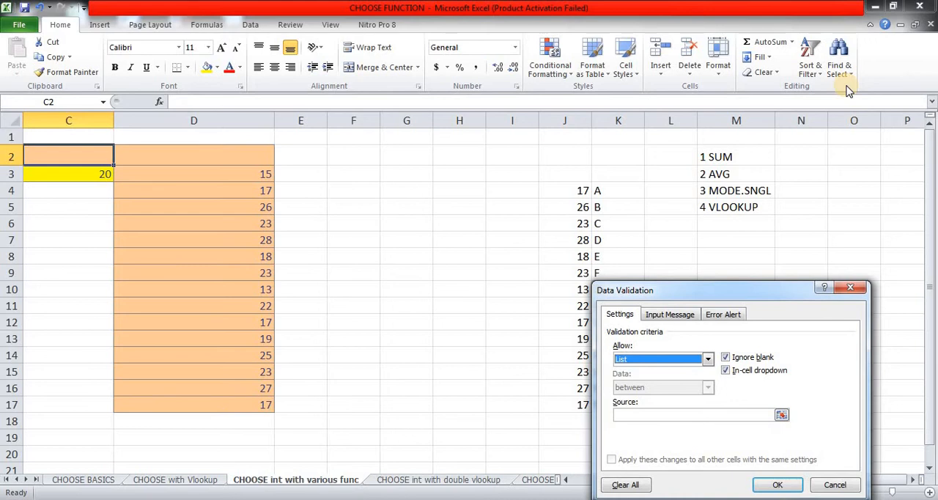
key(Tab)
key(Tab)
key(Tab)
text(=$C$2)
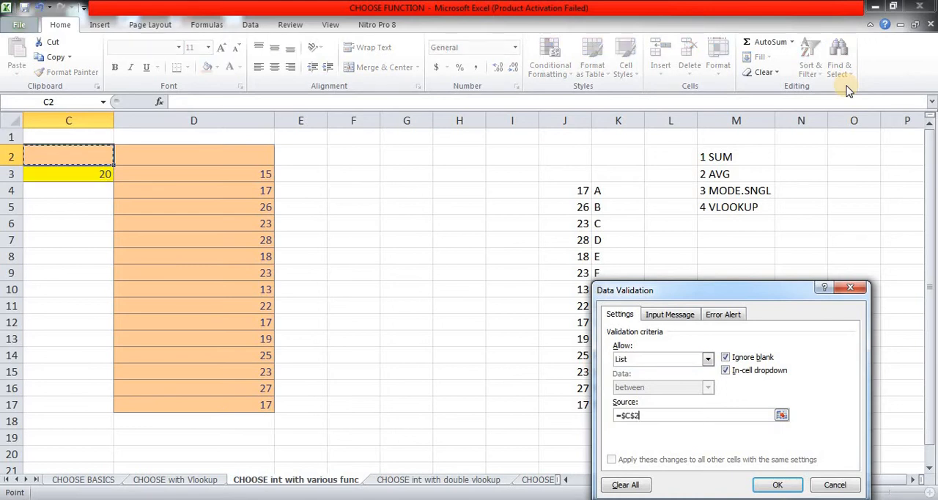
click(722, 155)
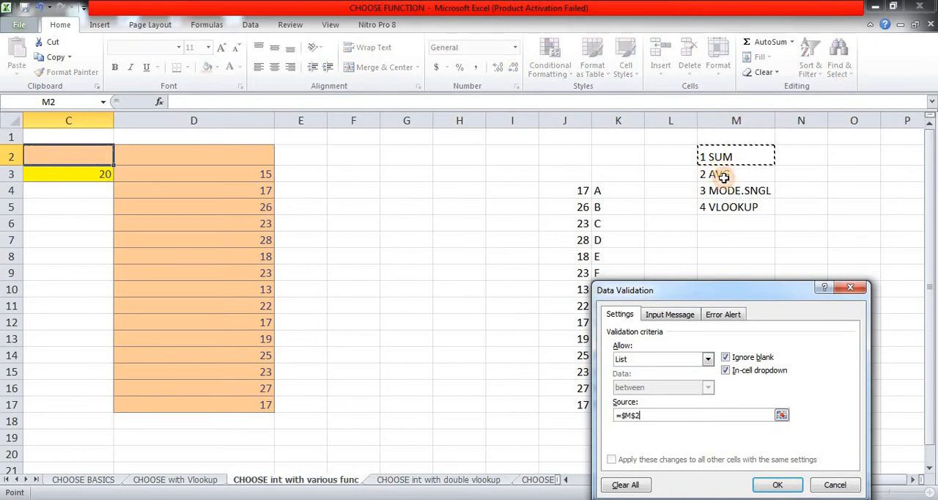
drag(723, 177, 721, 204)
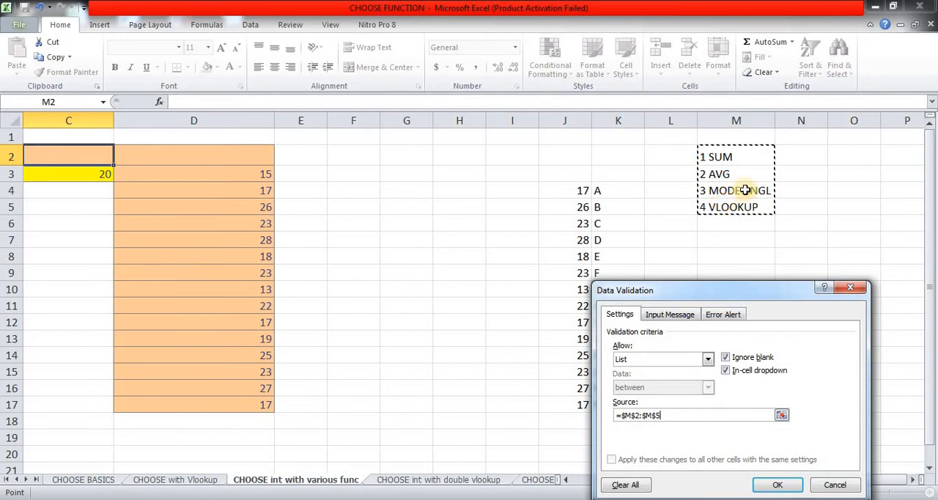
click(778, 485)
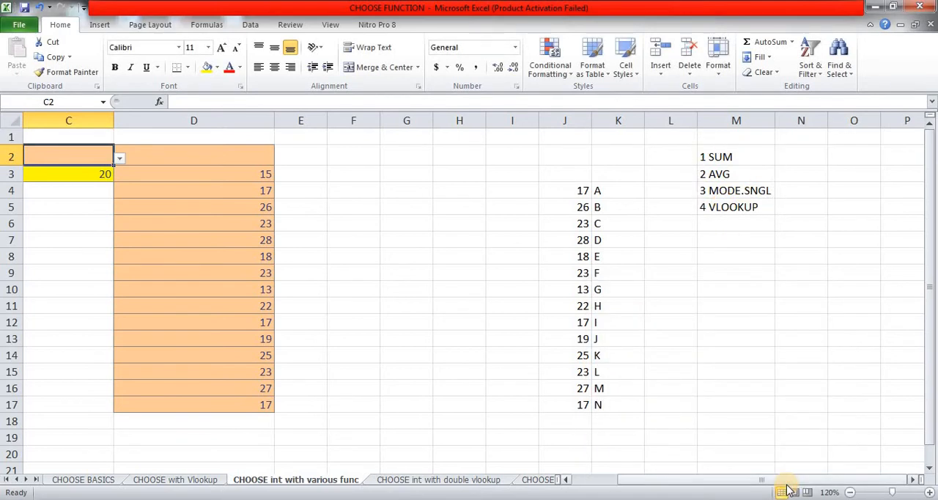
Step: Pick 1 SUM from the drop-down list in C2, and replace it with 2 AVG
key(alt+Down)
key(Down)
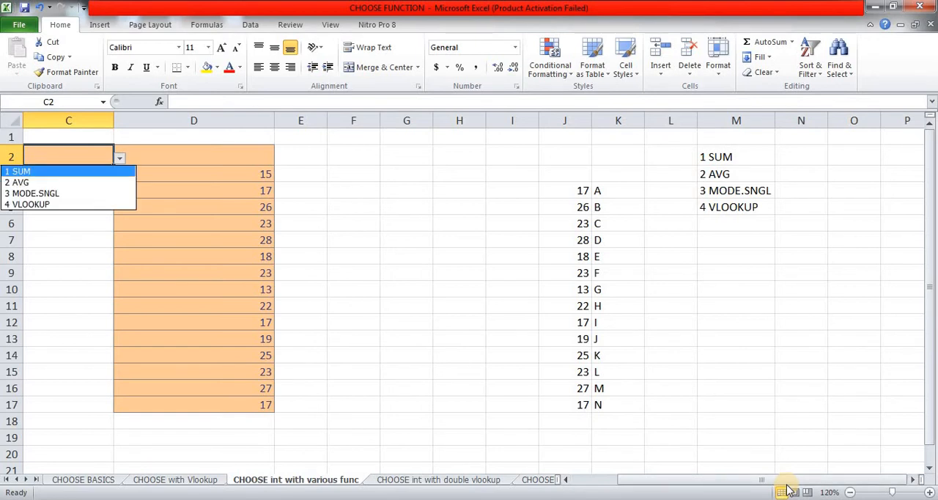
key(Return)
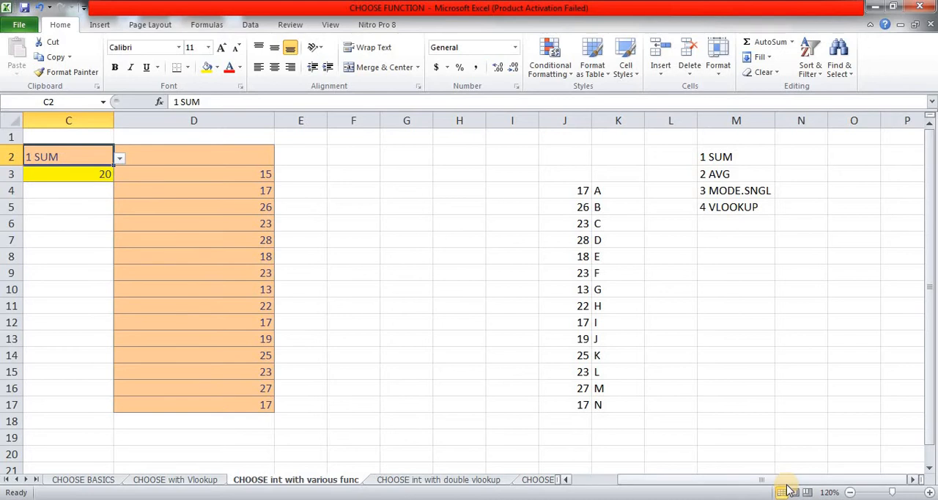
key(Tab)
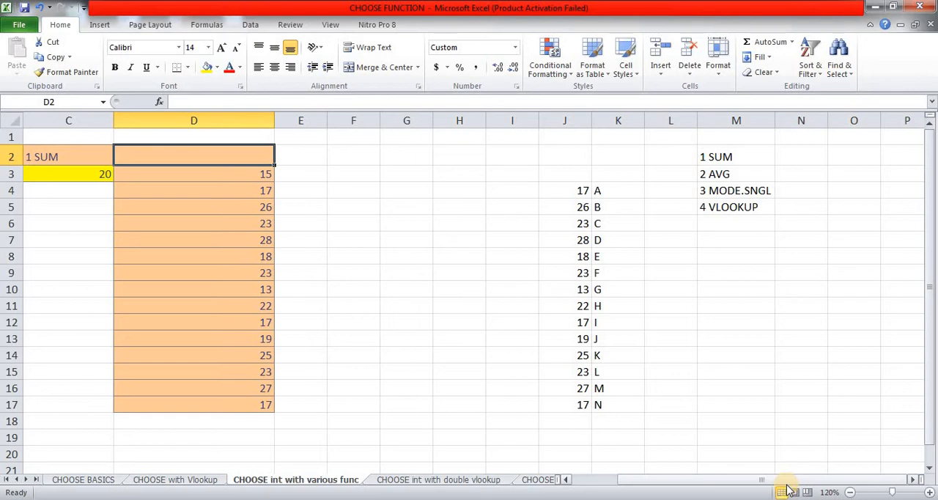
key(Left)
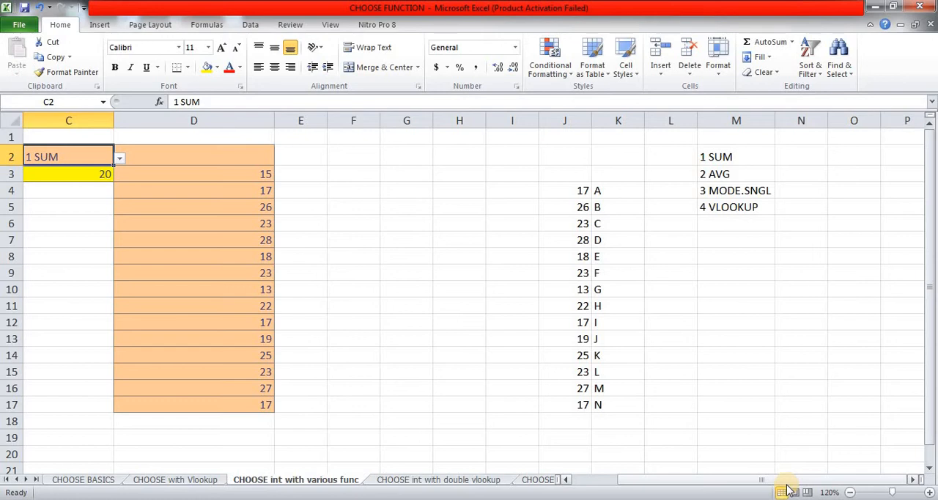
key(alt+Down)
key(Down)
key(Return)
Step: Enter =VALUE(LEFT(C2,1)) in D2 to extract the function number from the selection in C2
key(Right)
text(=)
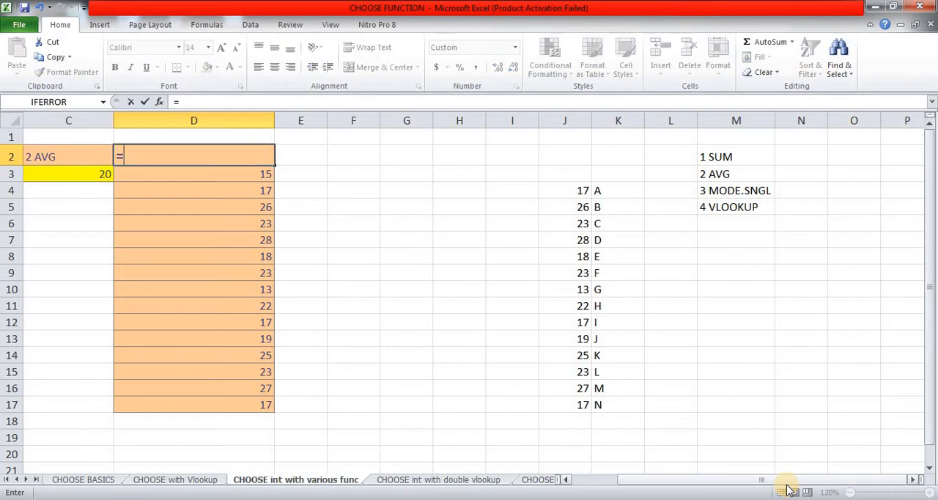
text(VAL)
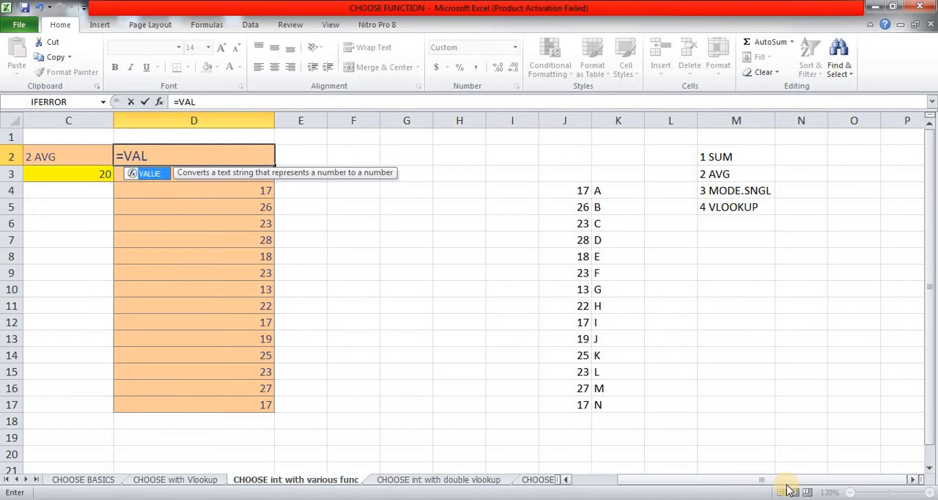
key(Tab)
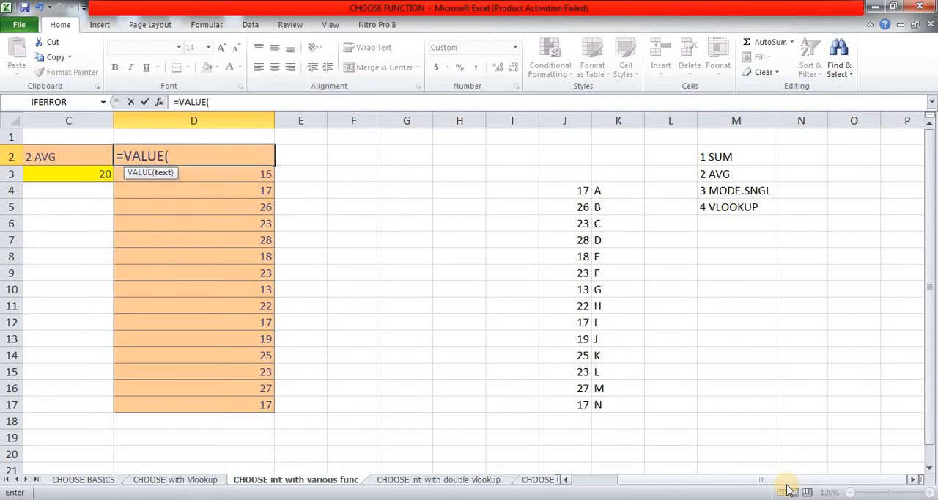
text(LEF)
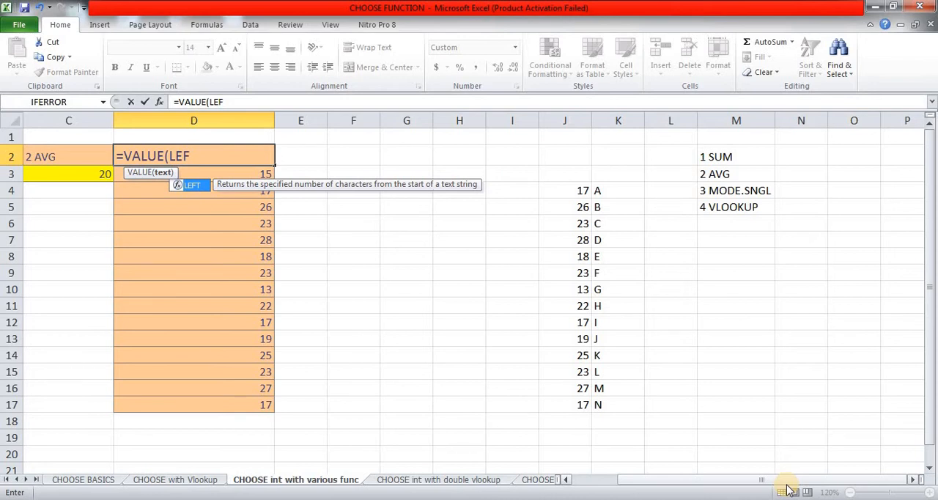
key(Tab)
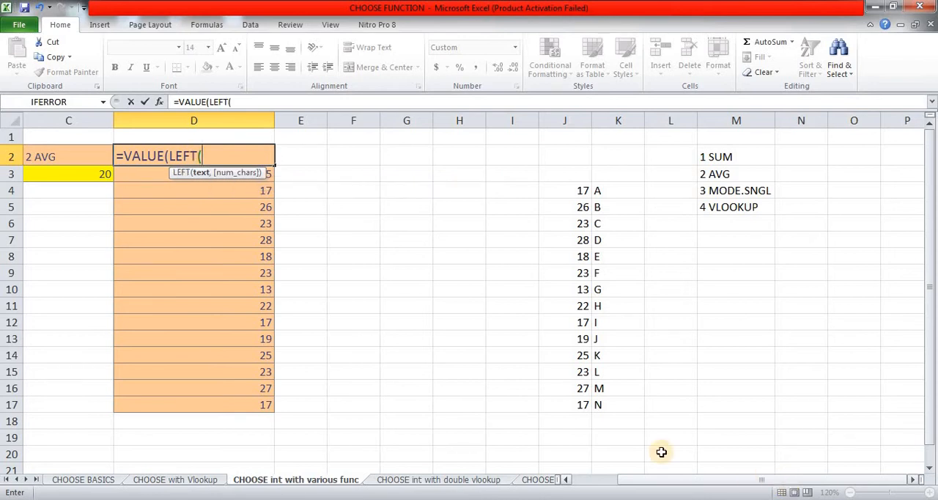
click(73, 154)
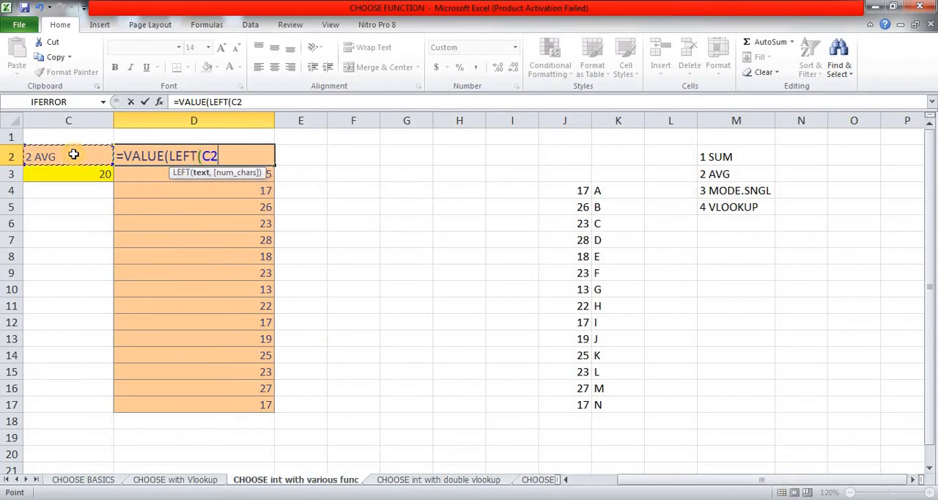
text(,)
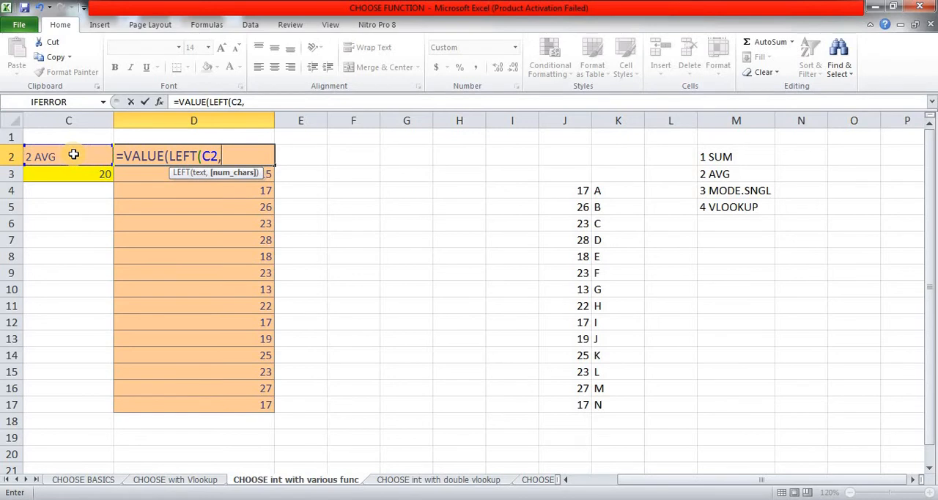
text(1)
key(Return)
key(Return)
key(Up)
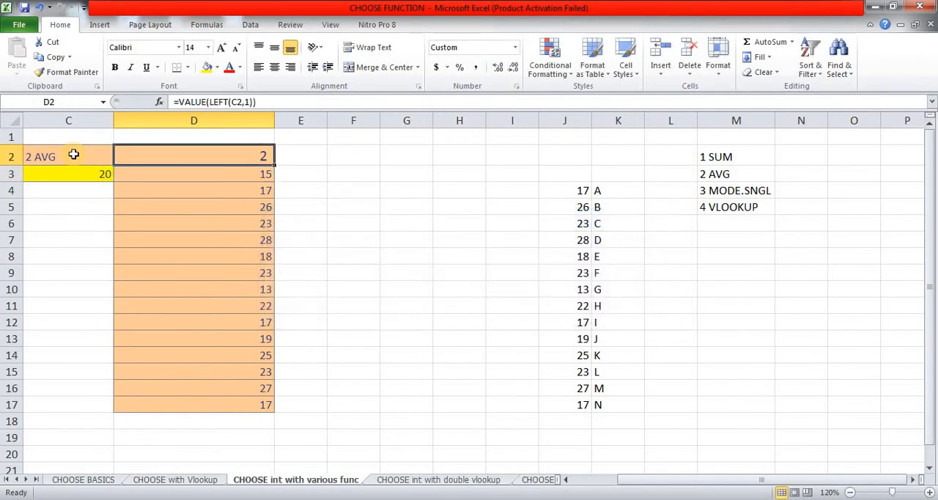
Step: Test the number extraction in D2 by picking 1 SUM and 4 VLOOKUP from the drop-down list in C2
click(73, 154)
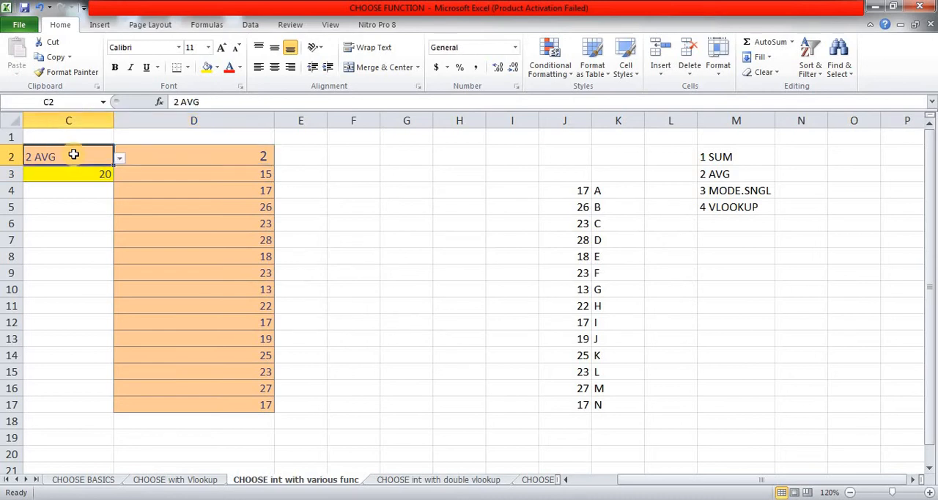
key(alt+Down)
key(Up)
key(Return)
key(alt+Down)
key(Down)
key(Down)
key(Down)
key(Return)
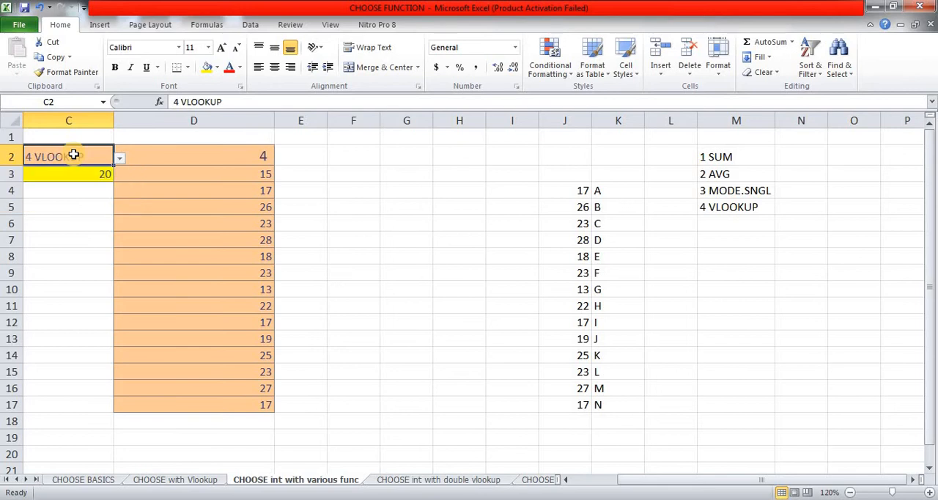
Step: Set the function selection in C2 to 1 SUM from its drop-down list
key(alt+Down)
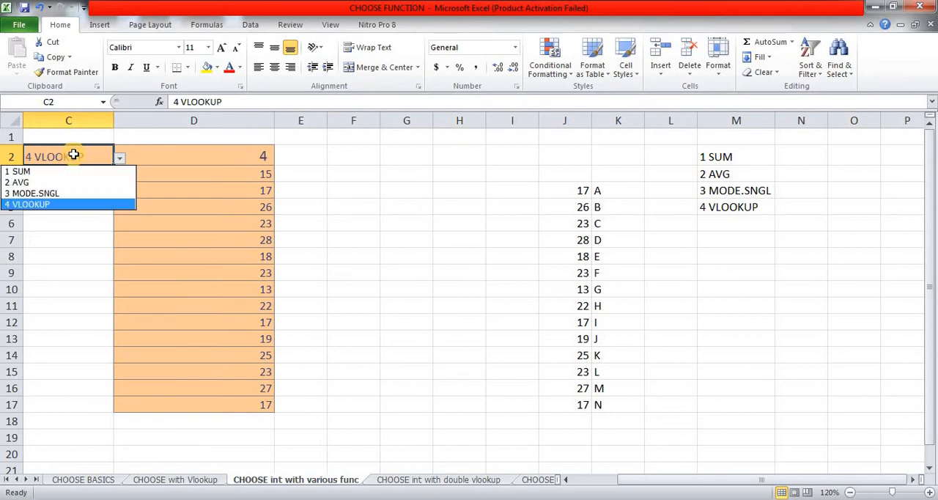
key(Up)
key(Up)
key(Up)
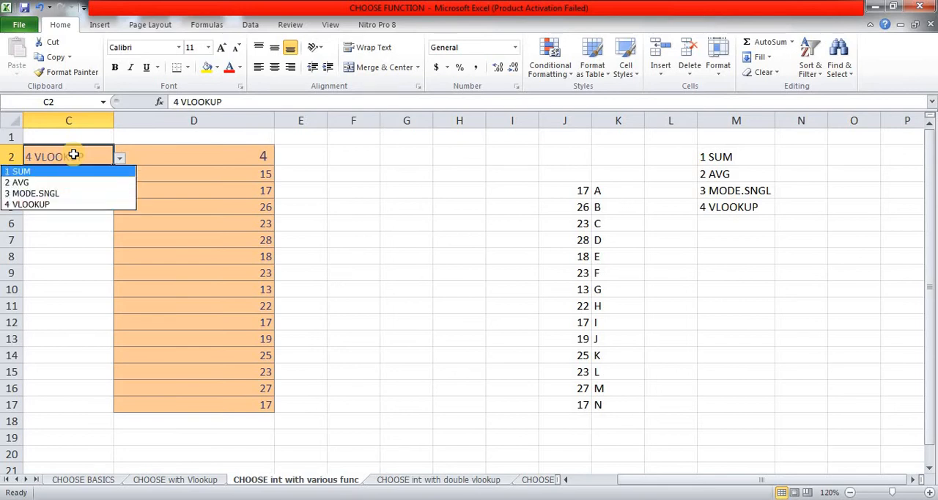
key(Return)
Step: Wrap the D2 formula in CHOOSE, using VALUE(LEFT(C2,1)) as the index_num argument
key(Right)
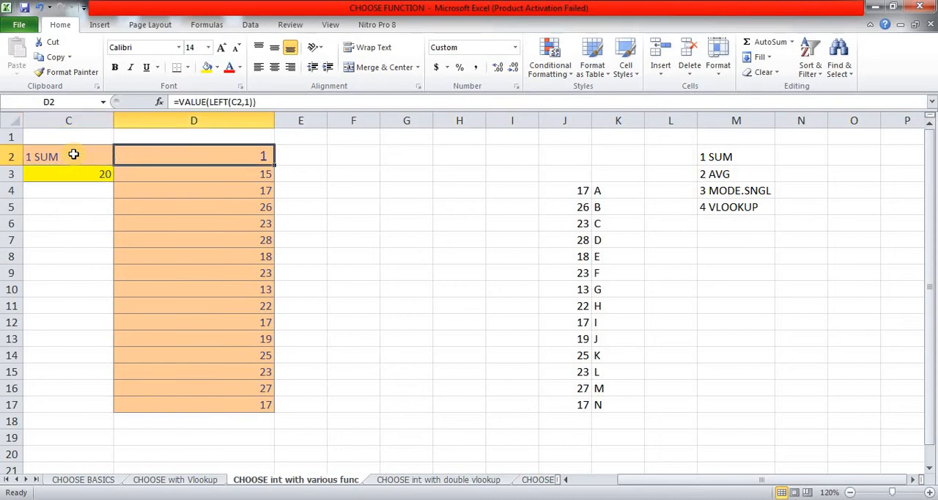
key(F2)
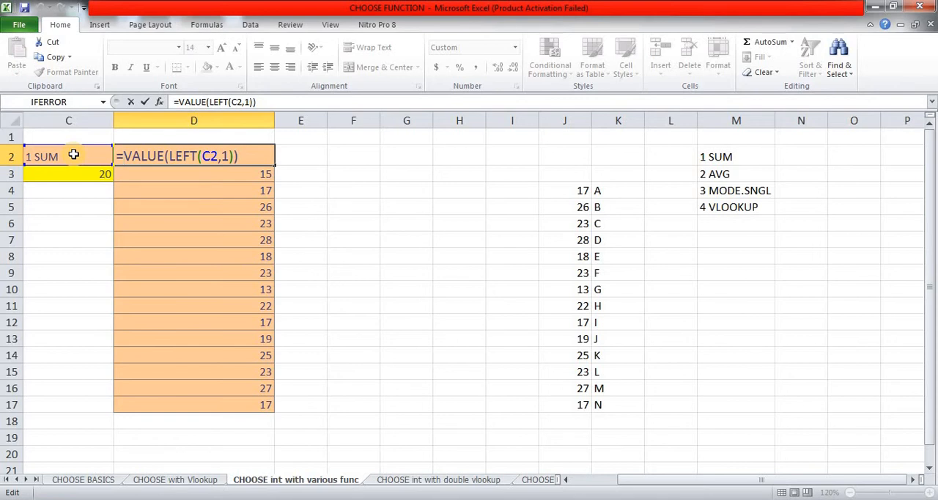
text(CHOOSE()
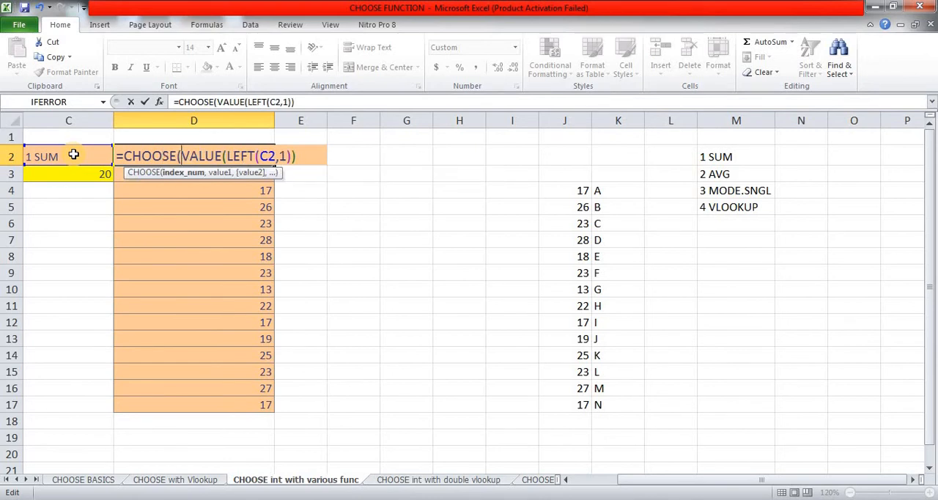
click(309, 101)
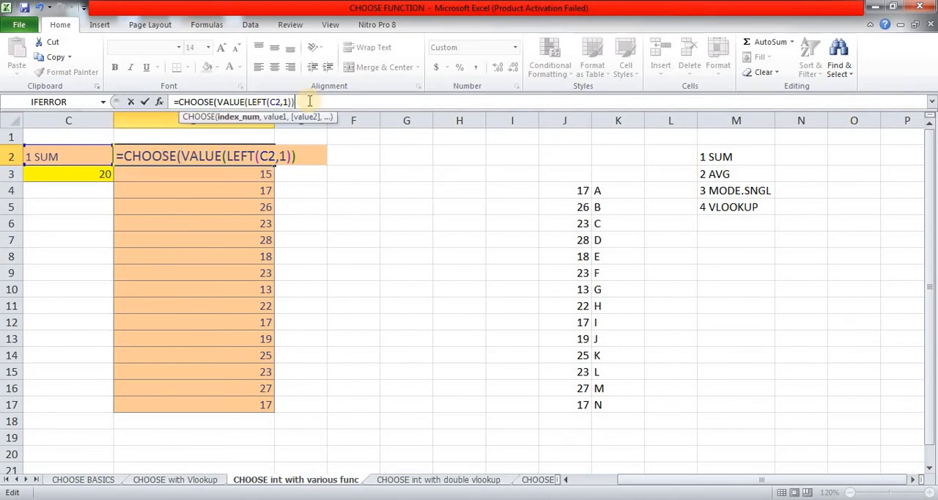
text(,)
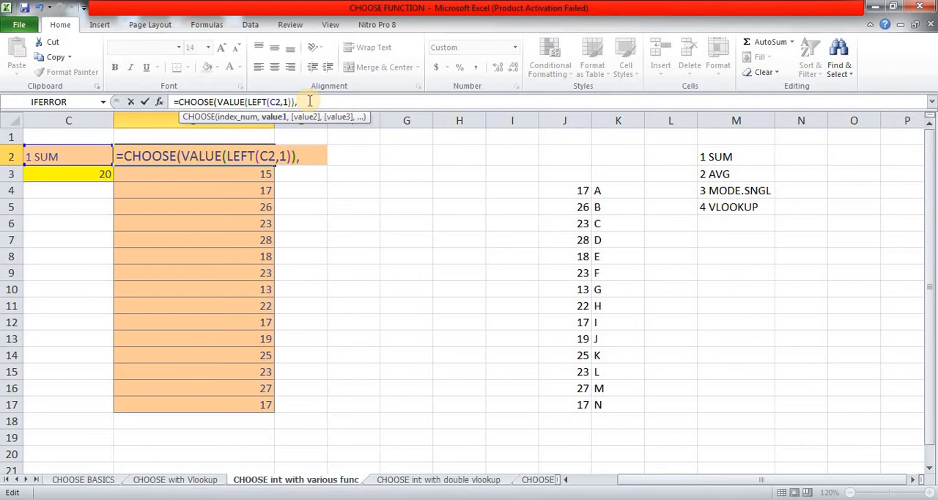
text(SUM)
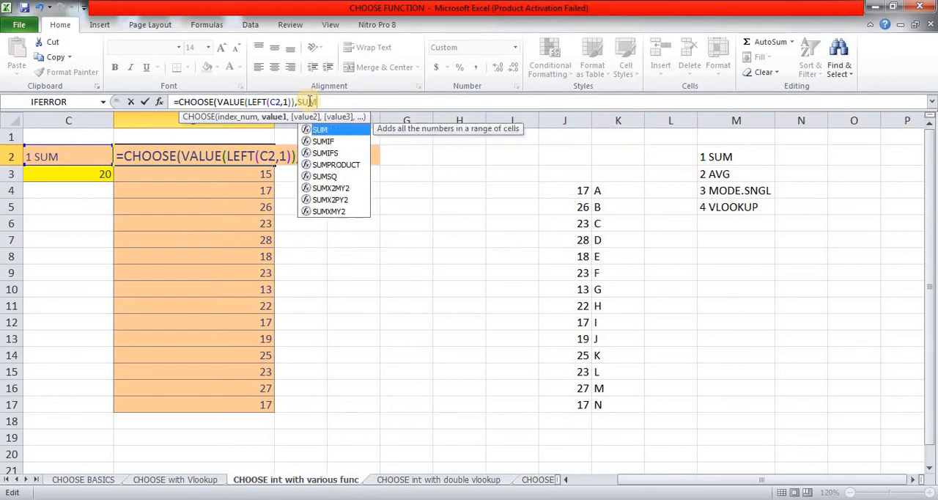
text(()
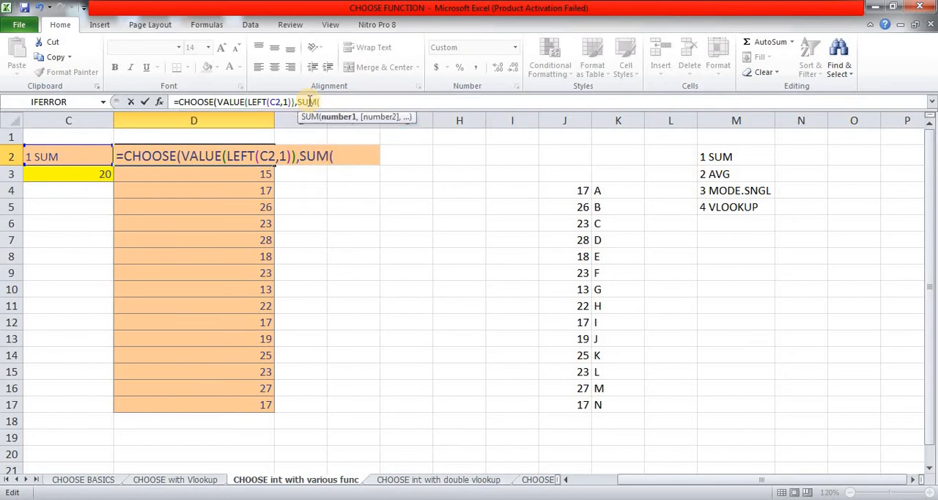
Step: Add SUM(D3:D17) as the first value of the CHOOSE formula in D2
click(235, 176)
key(ctrl+shift+Down)
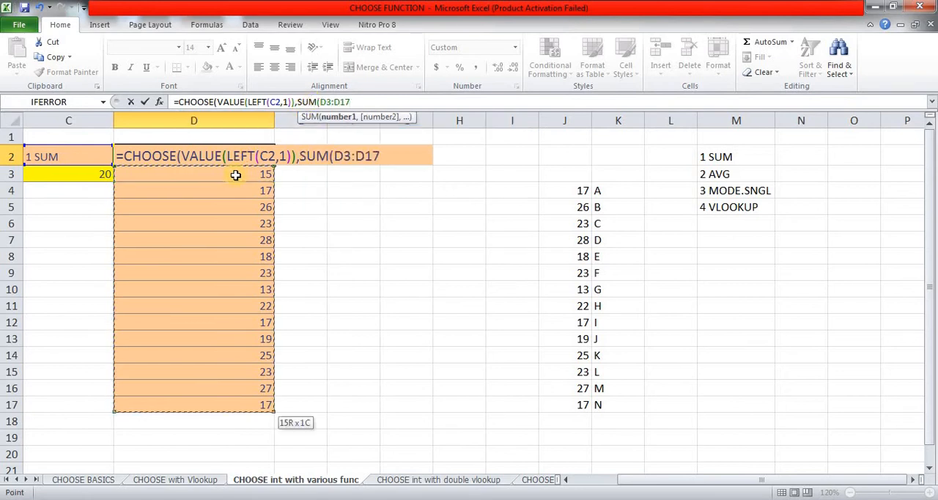
text(),)
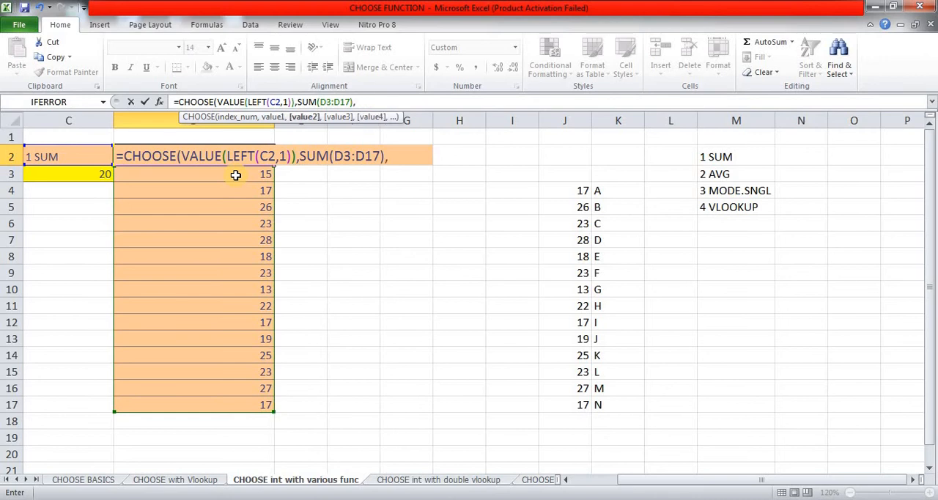
text(AV)
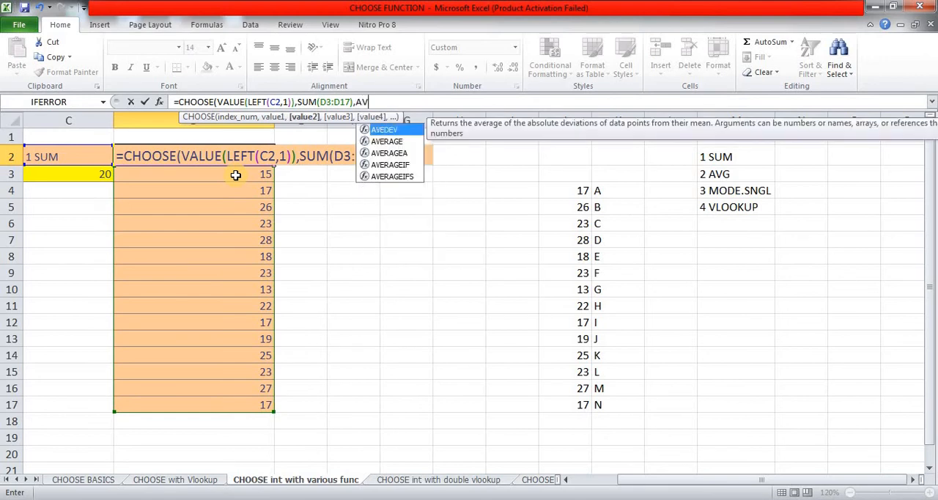
Step: Add AVERAGE(D3:D17) as the second value of the CHOOSE formula
key(Down)
key(Tab)
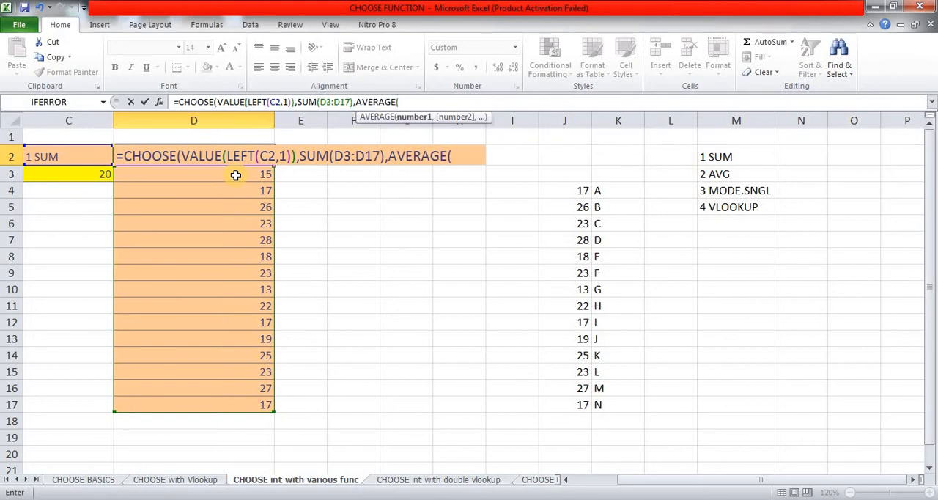
click(235, 175)
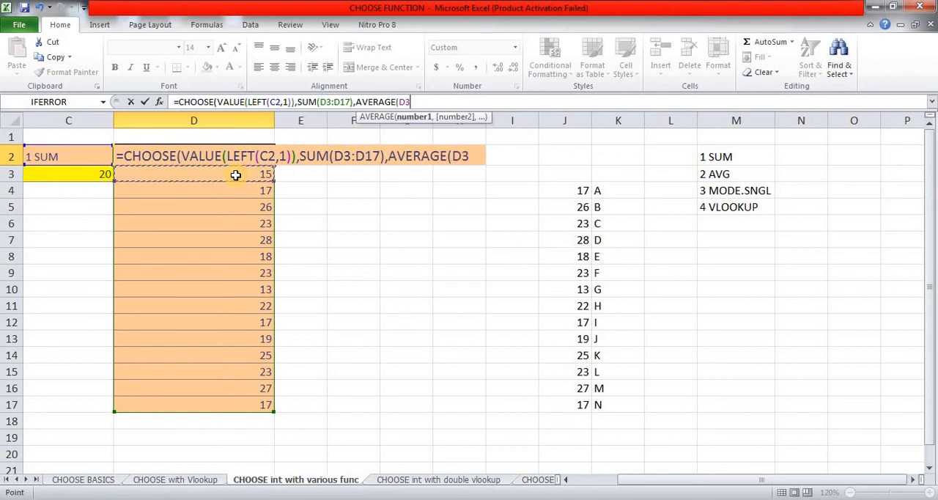
key(ctrl+shift+Down)
text())
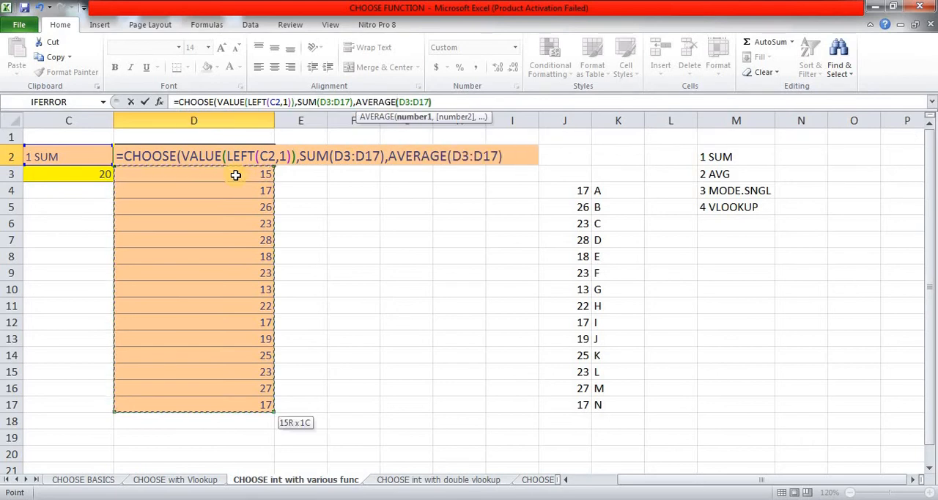
text(,)
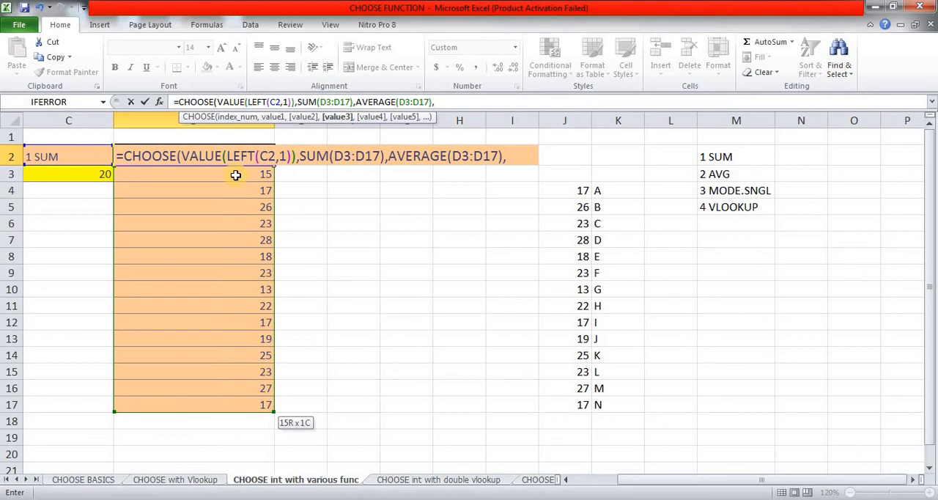
text(MOD)
Step: Add MODE.SNGL(D3:D17) as the third value of the CHOOSE formula
key(Down)
key(Down)
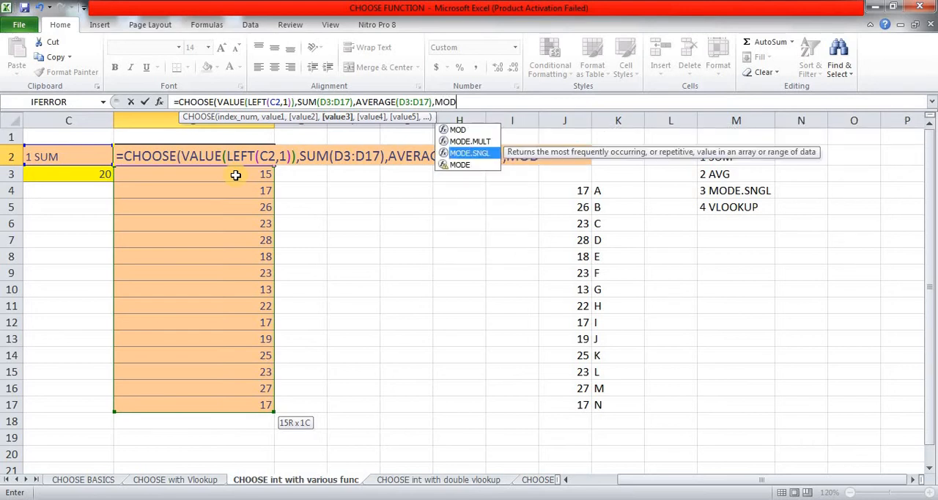
key(Tab)
click(236, 175)
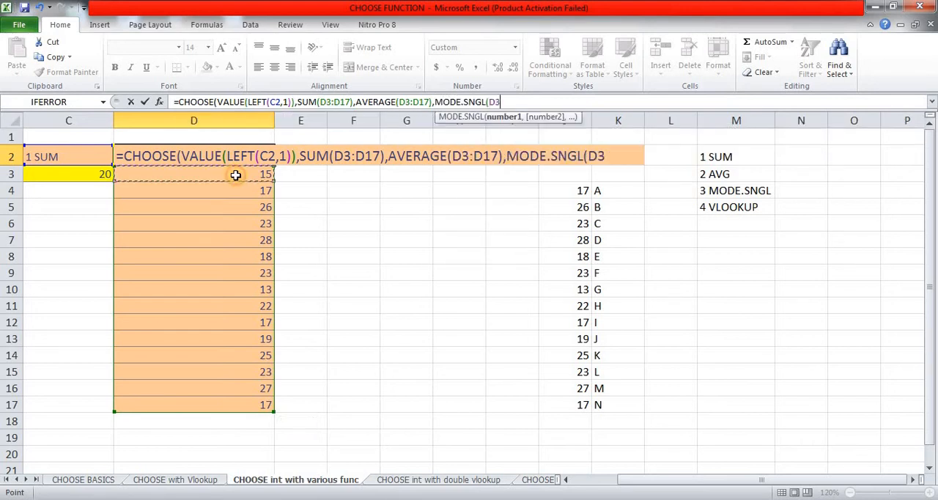
key(ctrl+shift+Down)
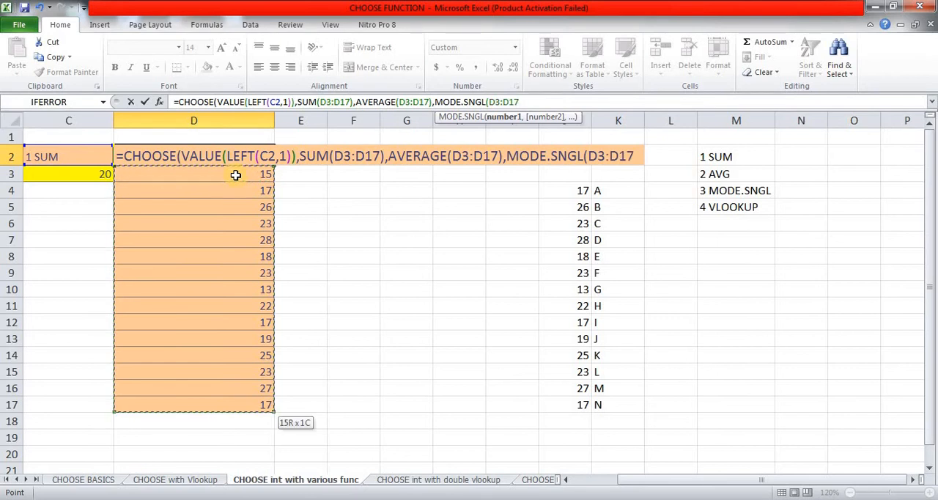
text())
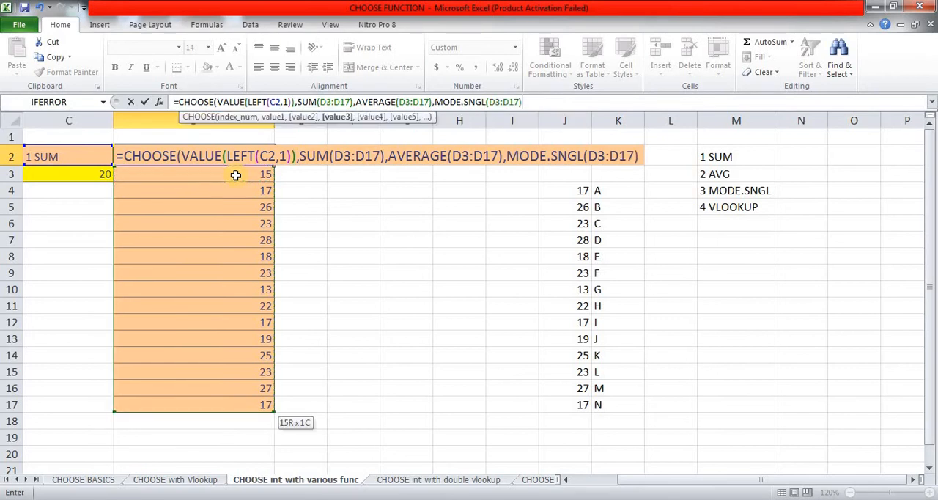
text(,)
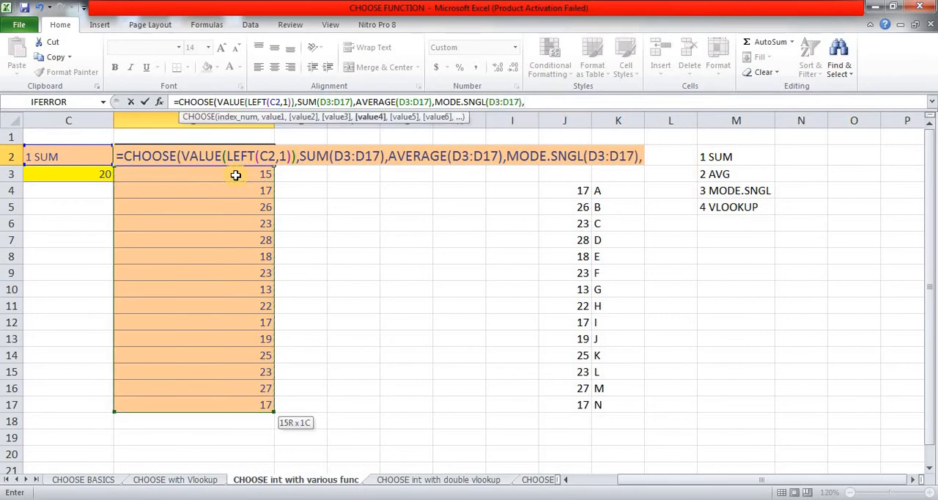
text(VL)
Step: Begin a VLOOKUP as the fourth CHOOSE value, with C3 as the lookup value and J4:K17 as the table array
key(Tab)
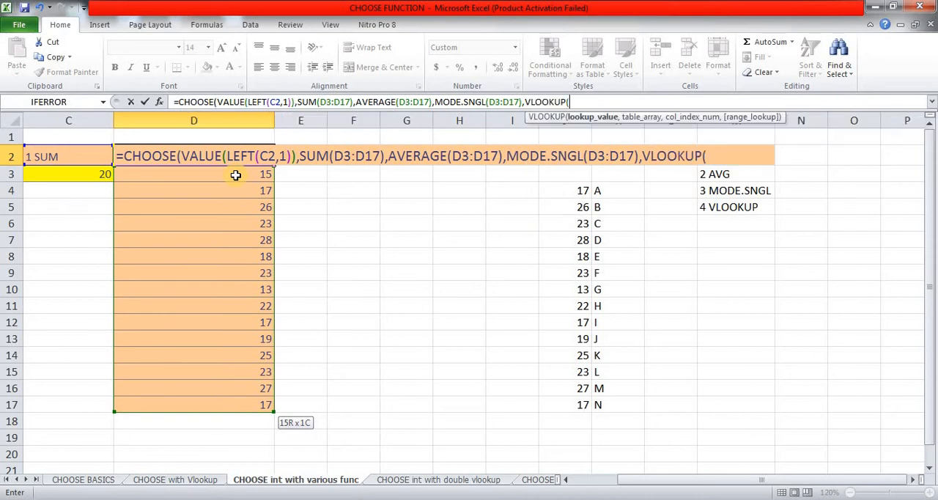
click(77, 174)
text(,)
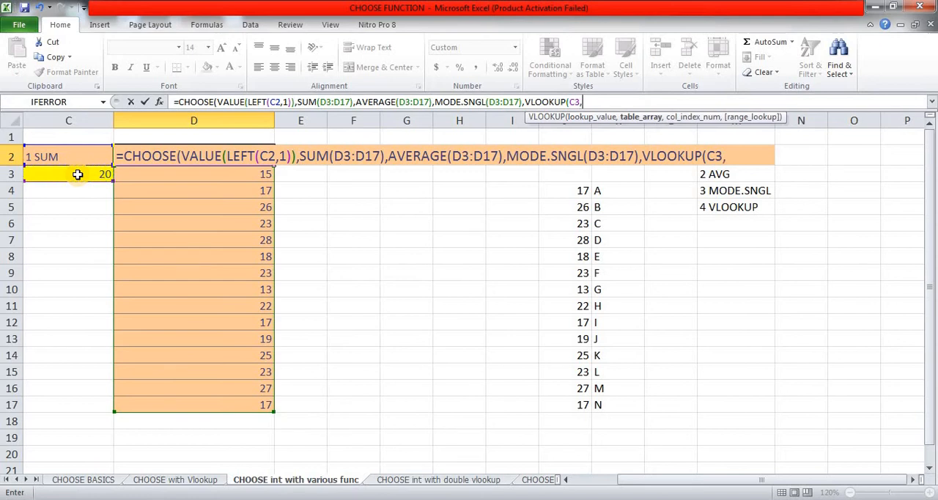
click(578, 191)
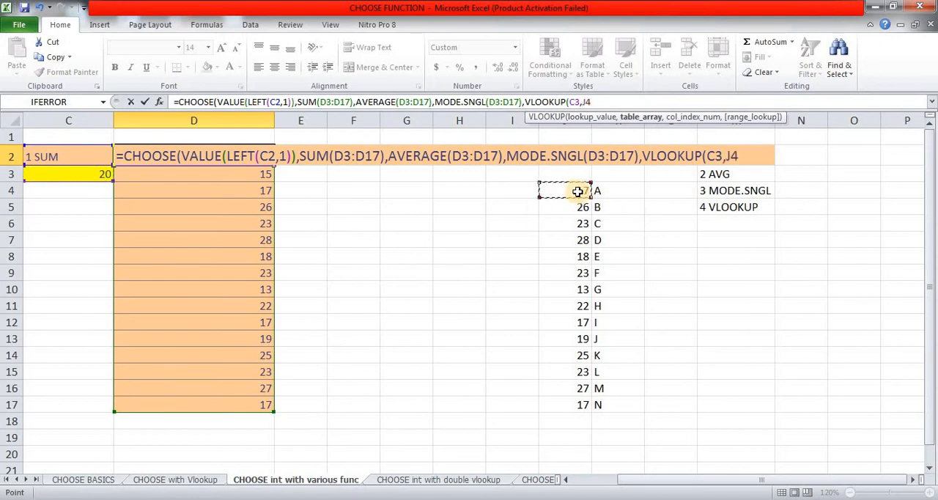
key(shift+Right)
key(ctrl+shift+Down)
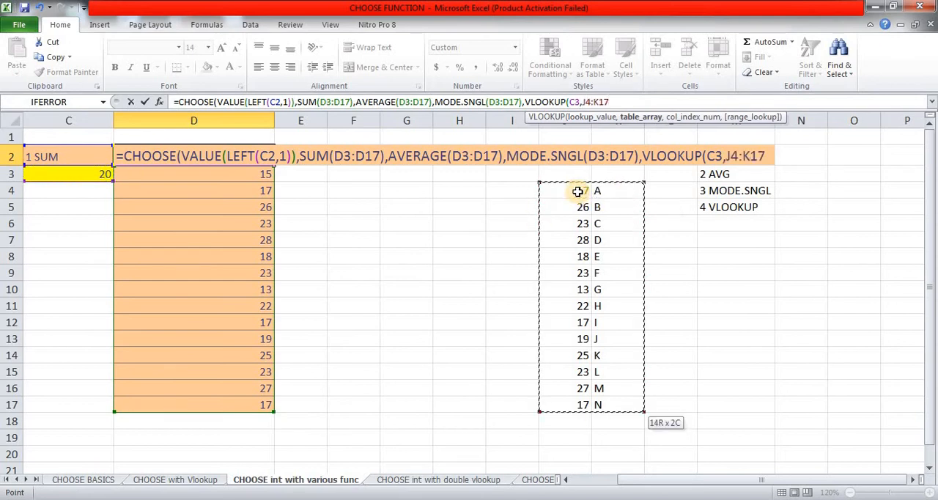
text(,)
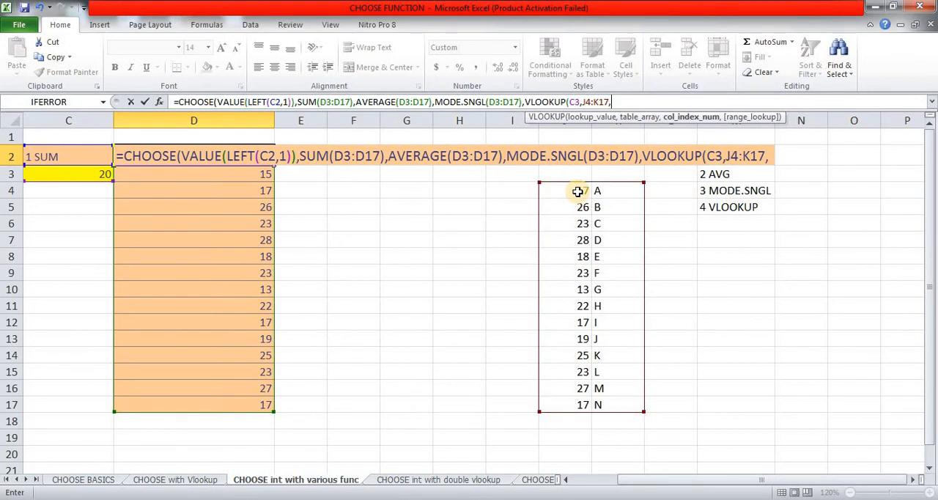
Step: Set the VLOOKUP column index to 2, close both functions and enter the completed CHOOSE formula in D2
key(F2)
text(,)
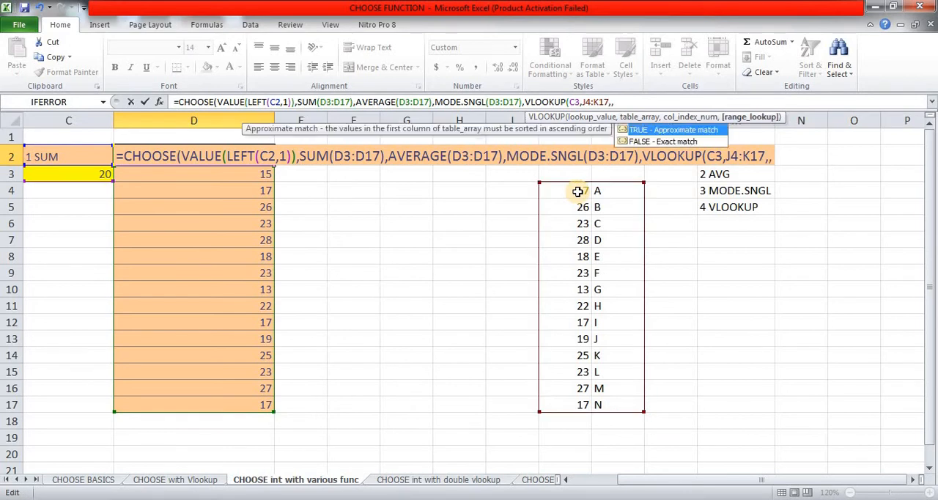
key(BackSpace)
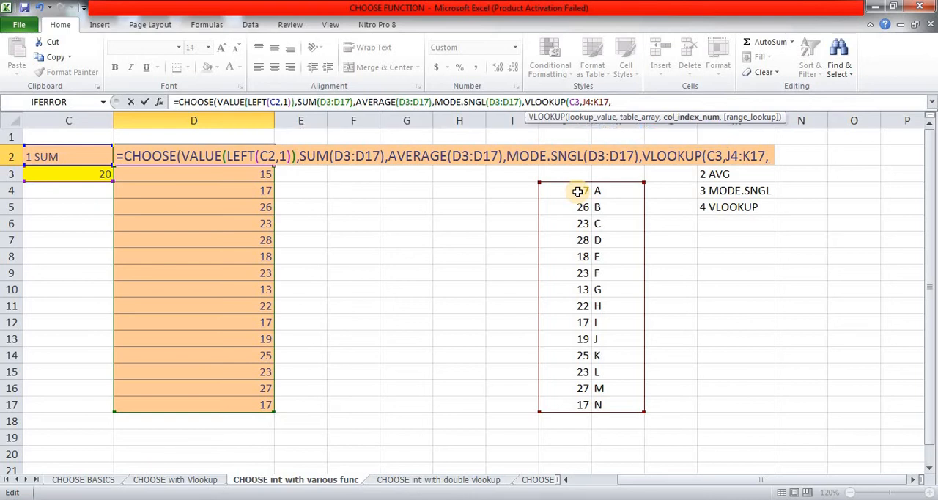
text(2)
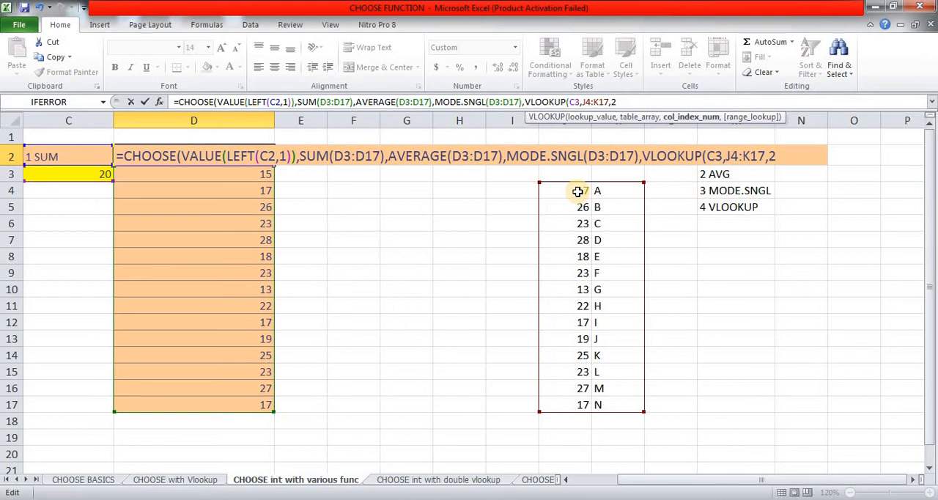
text()))
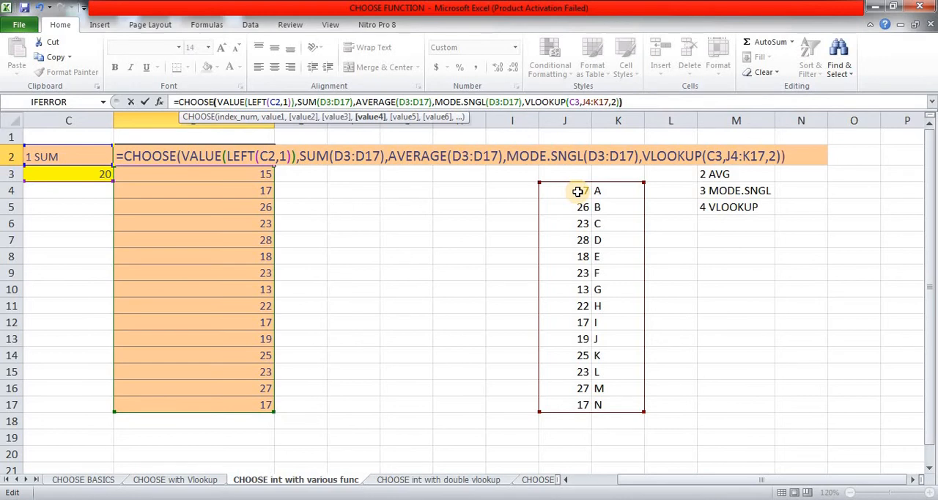
key(Return)
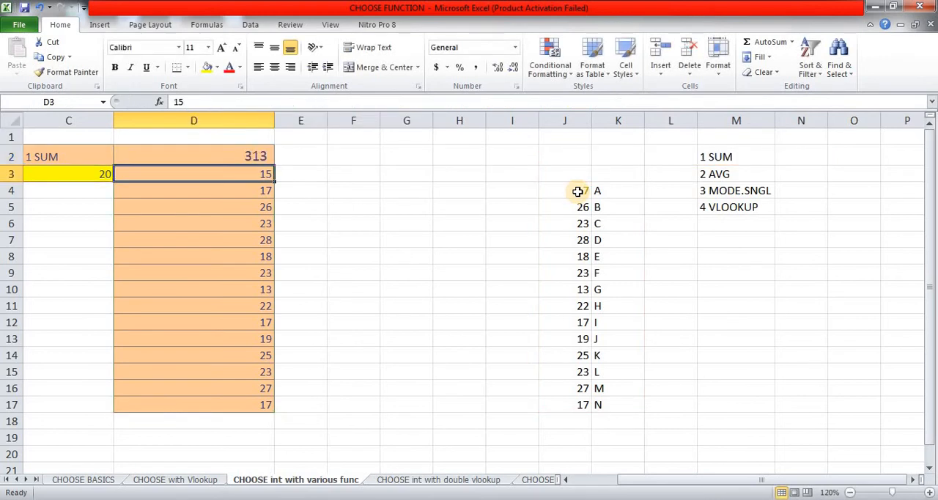
key(Up)
key(Left)
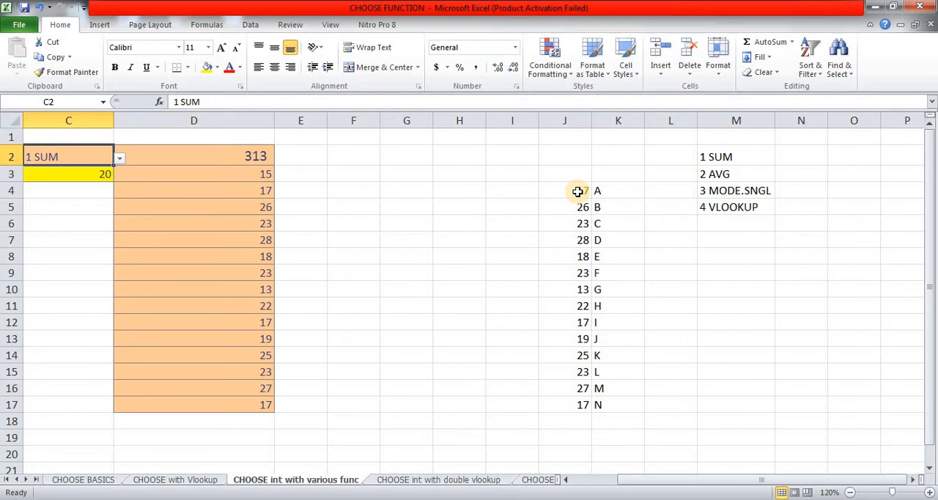
key(Right)
key(Down)
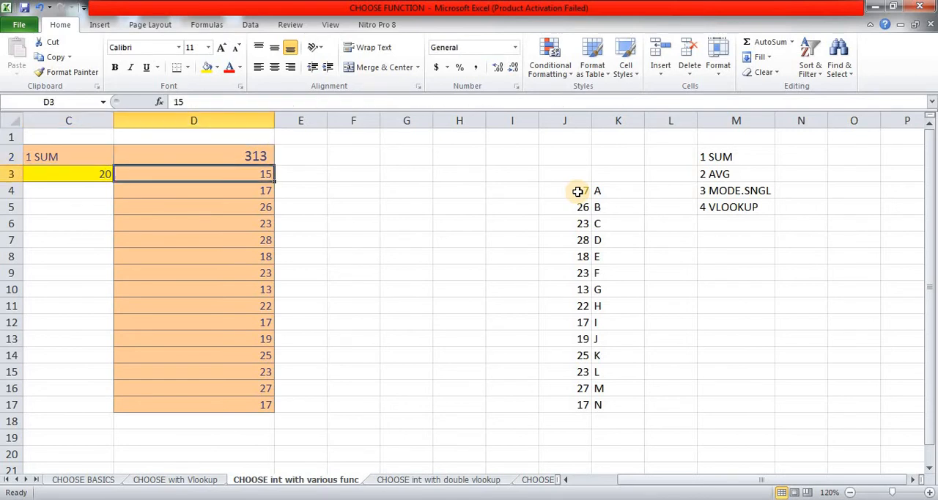
Step: Switch the function in C2 to 2 AVG and compare D2 with the average of D3:D17
key(ctrl+shift+Down)
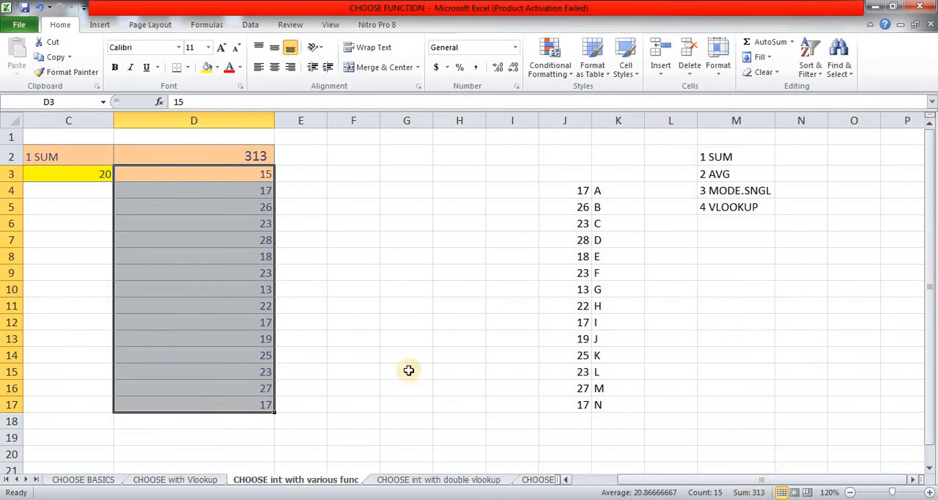
click(65, 159)
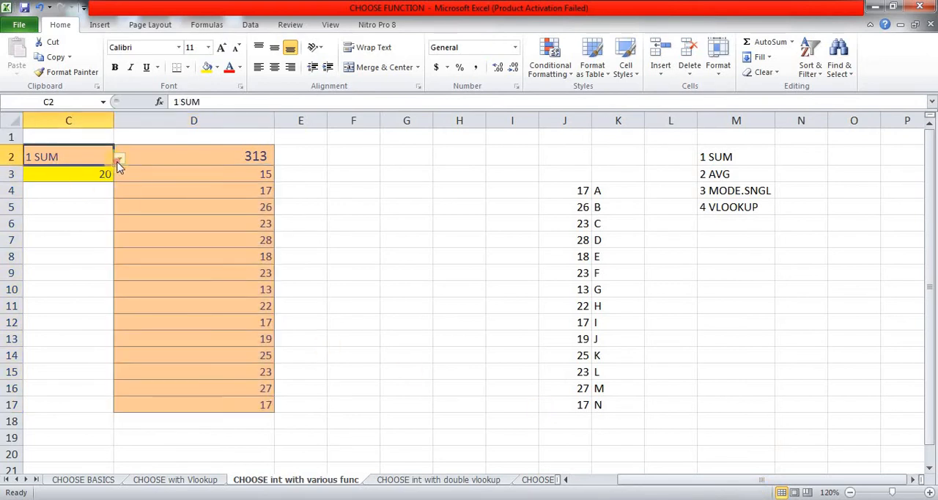
click(119, 159)
click(61, 182)
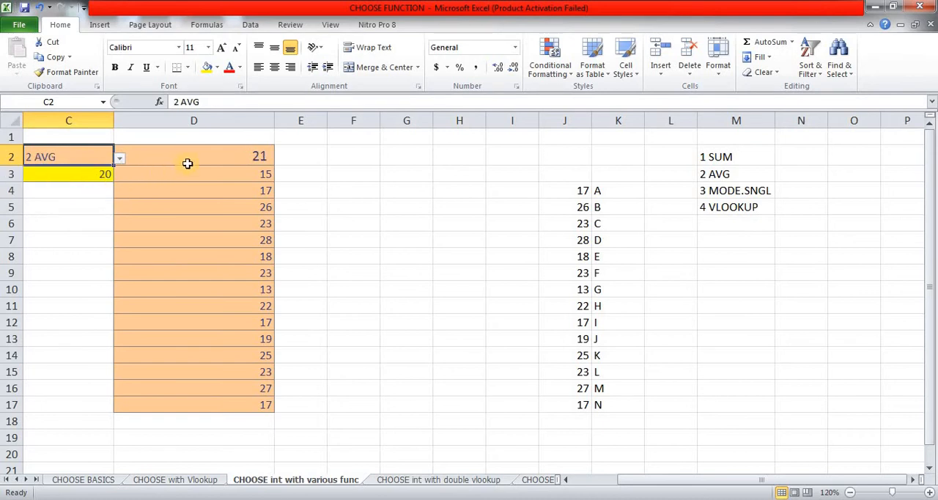
click(220, 158)
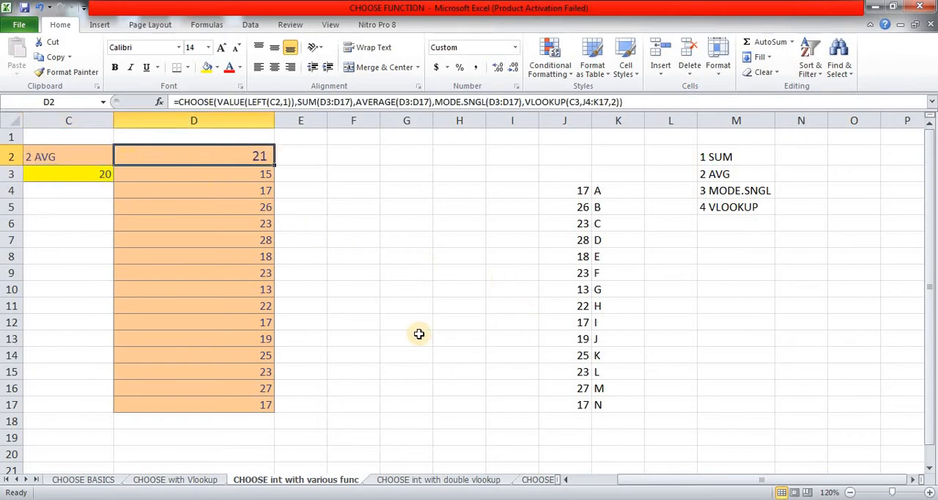
click(253, 176)
key(ctrl+shift+Down)
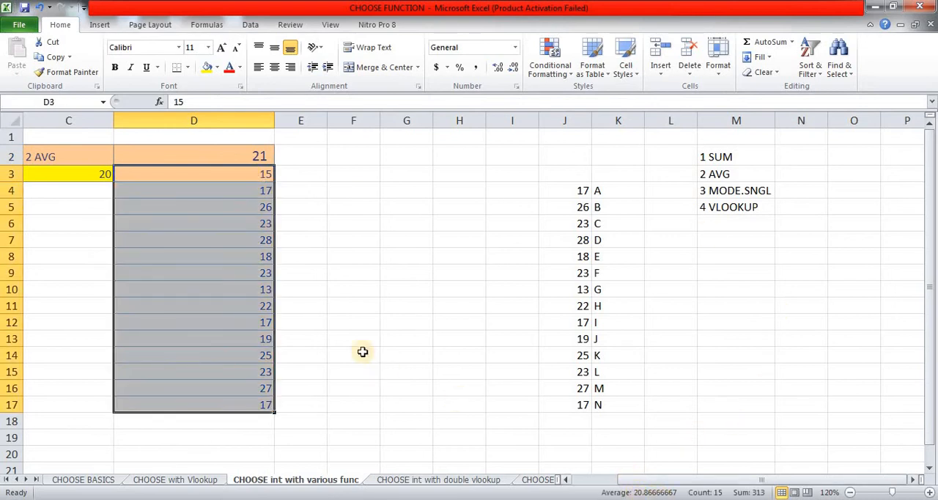
Step: Switch the function in C2 to 3 MODE.SNGL and check D2 against the repeated values in column D
click(263, 152)
key(Left)
key(alt+Down)
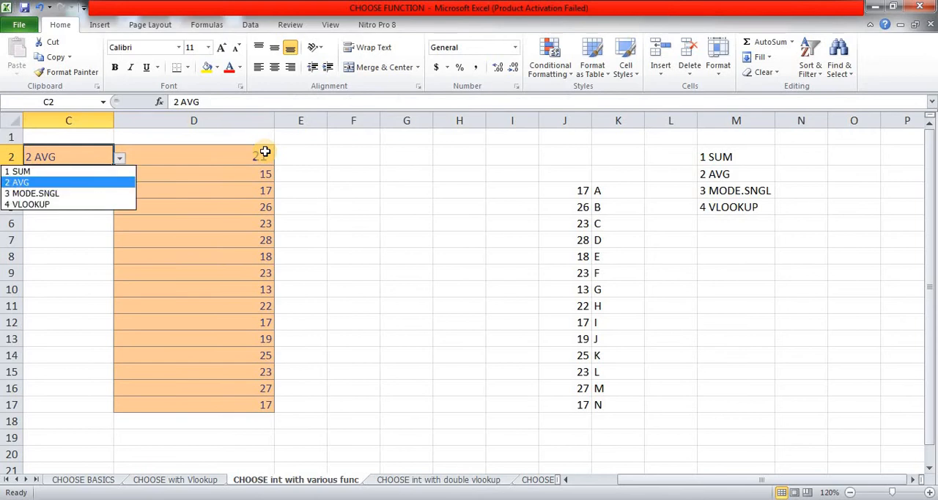
key(Down)
key(Return)
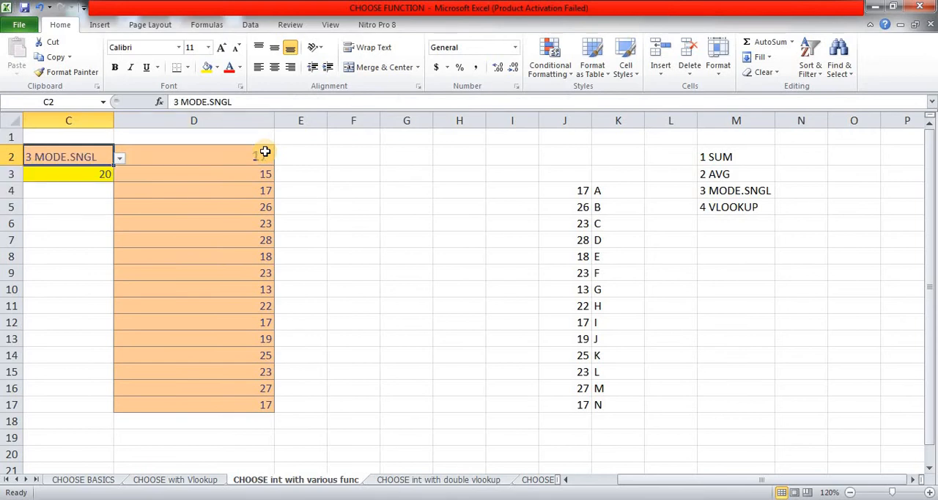
click(264, 152)
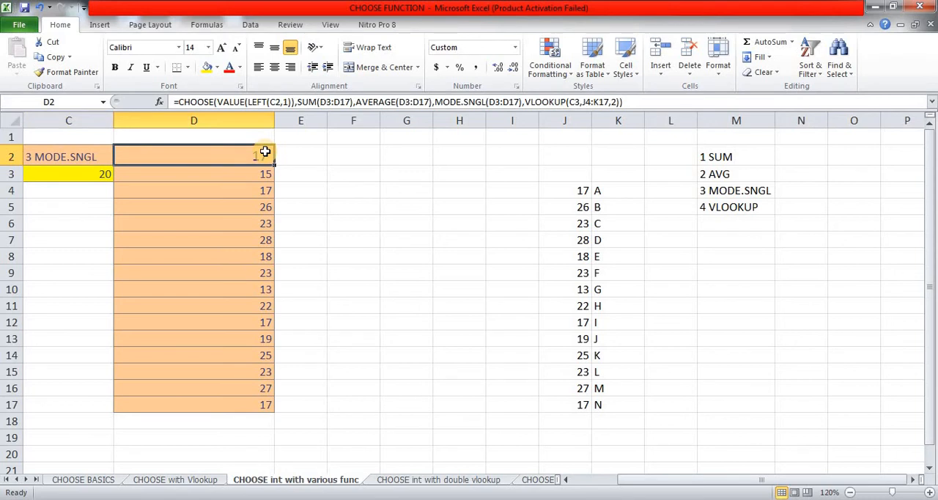
click(257, 192)
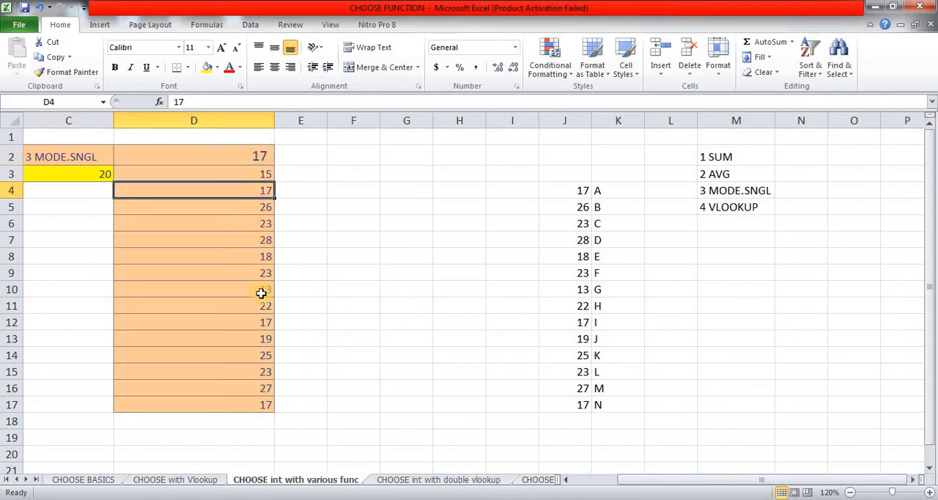
click(258, 322)
click(244, 408)
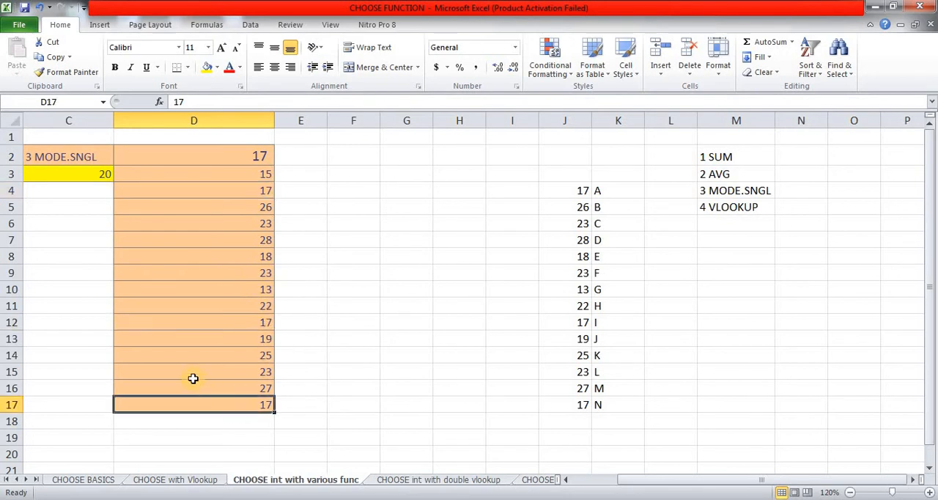
Step: Switch the function in C2 to 4 VLOOKUP and check the result and formula in D2
click(57, 160)
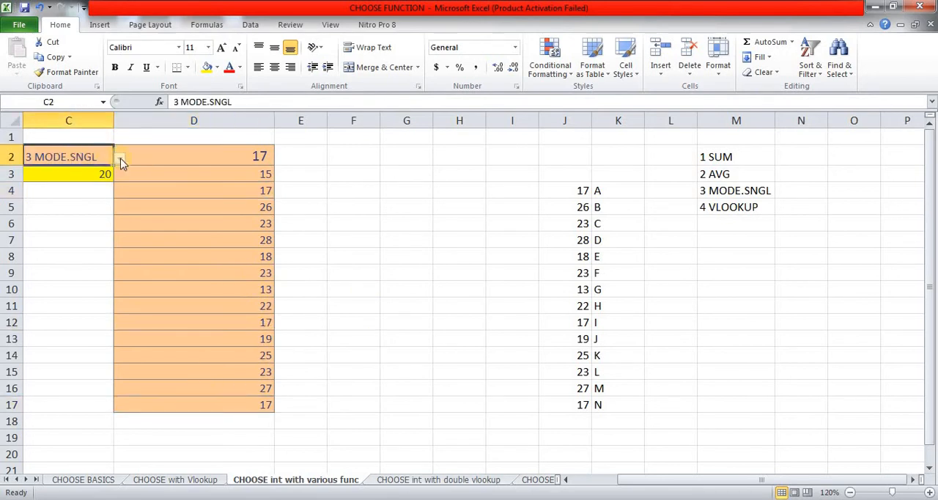
click(119, 159)
click(30, 204)
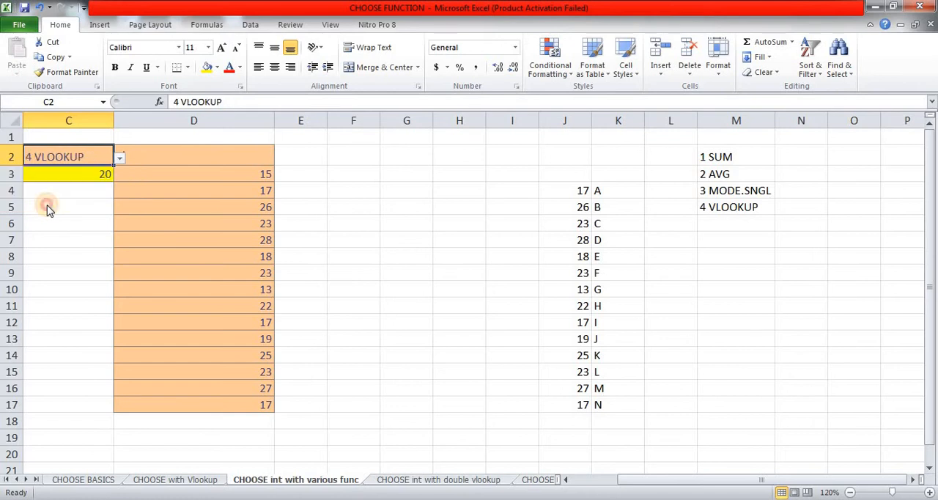
click(343, 205)
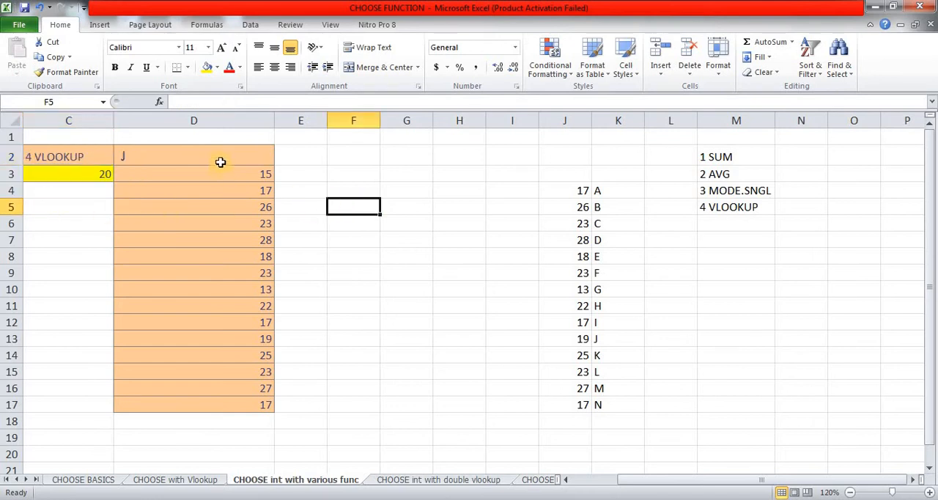
click(219, 158)
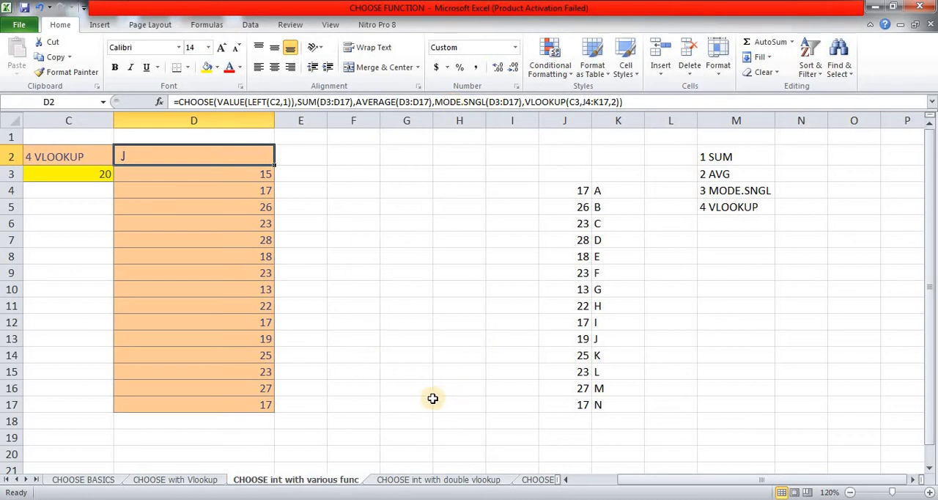
Step: Open the CHOOSE int with double vlookup sheet and review the product table and the index list in C13:D15
click(440, 479)
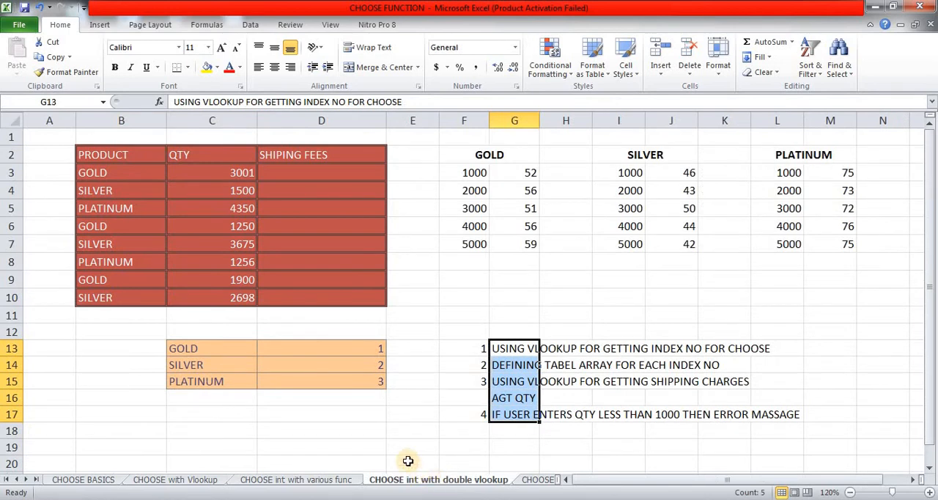
click(281, 170)
click(136, 184)
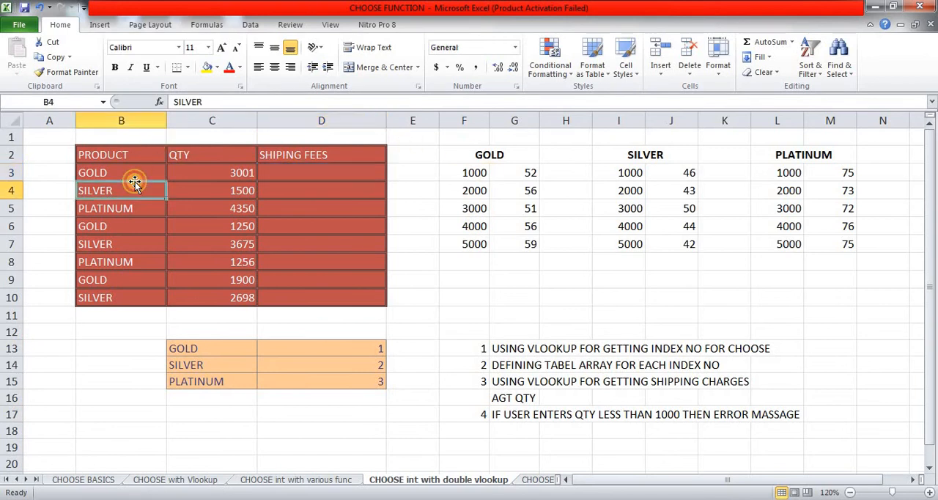
click(208, 173)
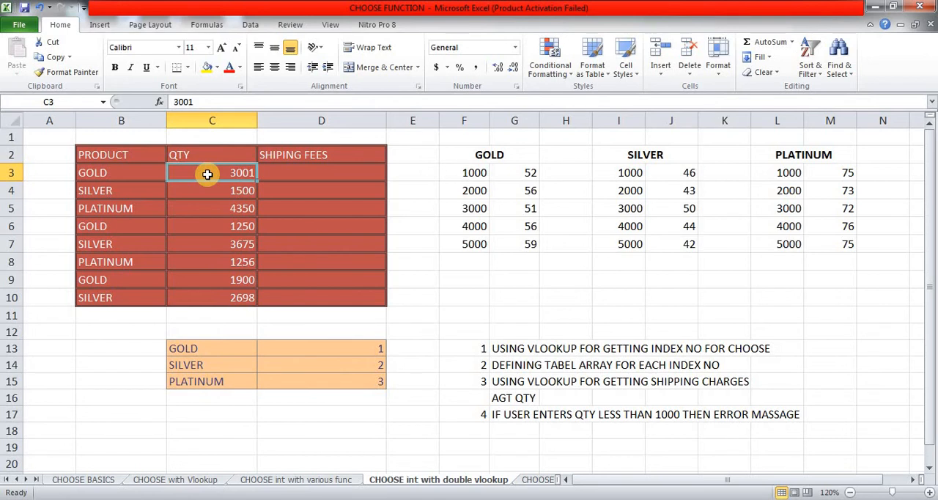
click(316, 175)
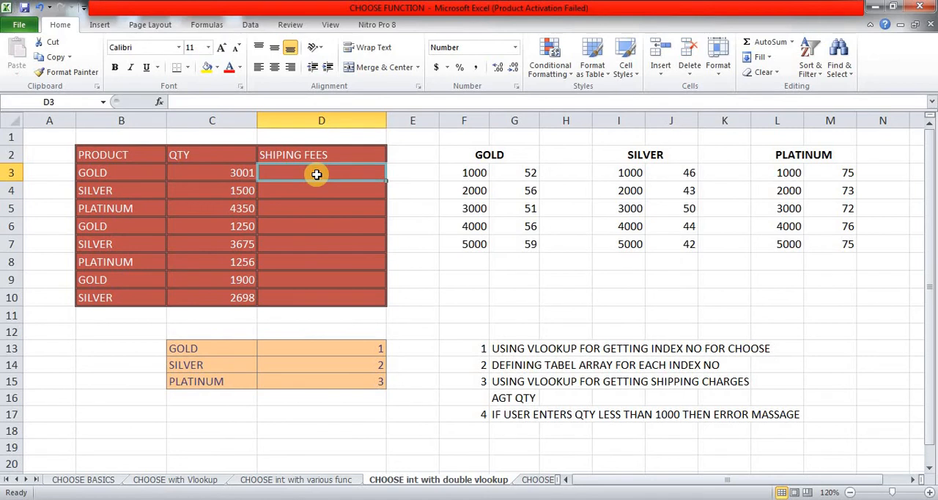
drag(184, 348, 352, 386)
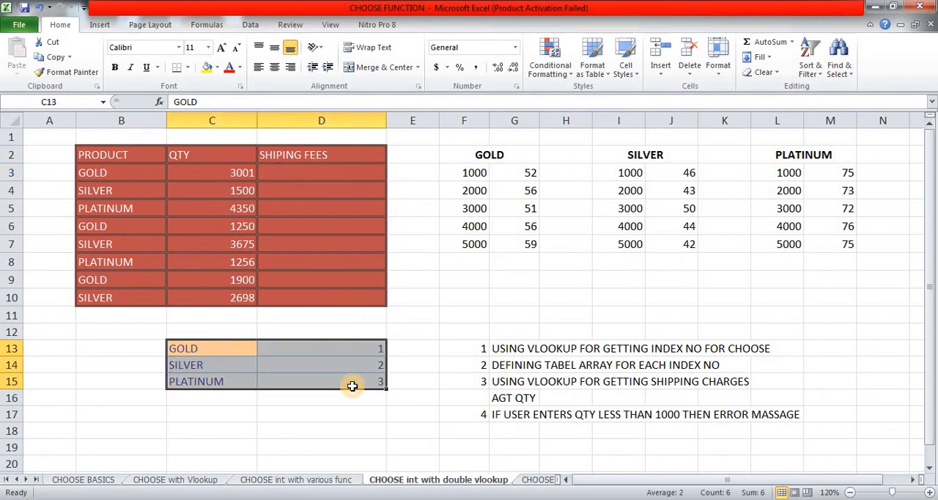
Step: Begin a CHOOSE formula in D3 with a VLOOKUP as its index number, using B3 as the lookup value
click(329, 170)
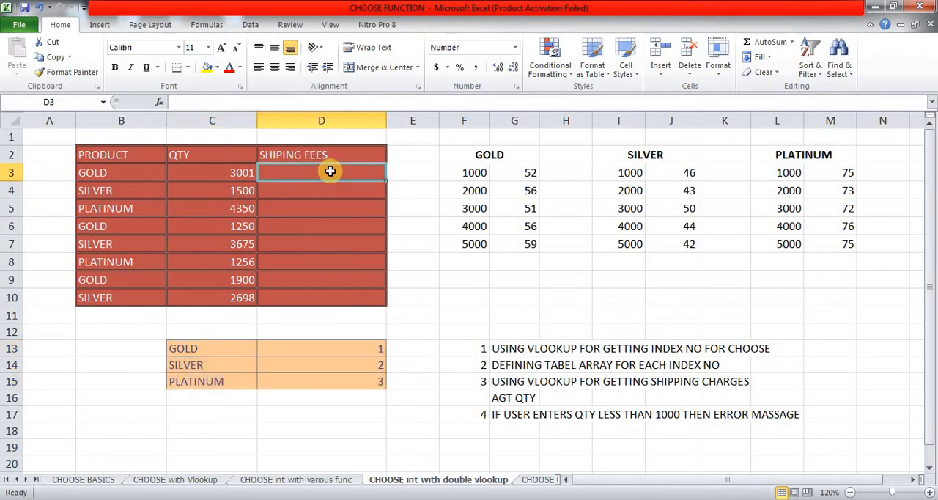
text(=C)
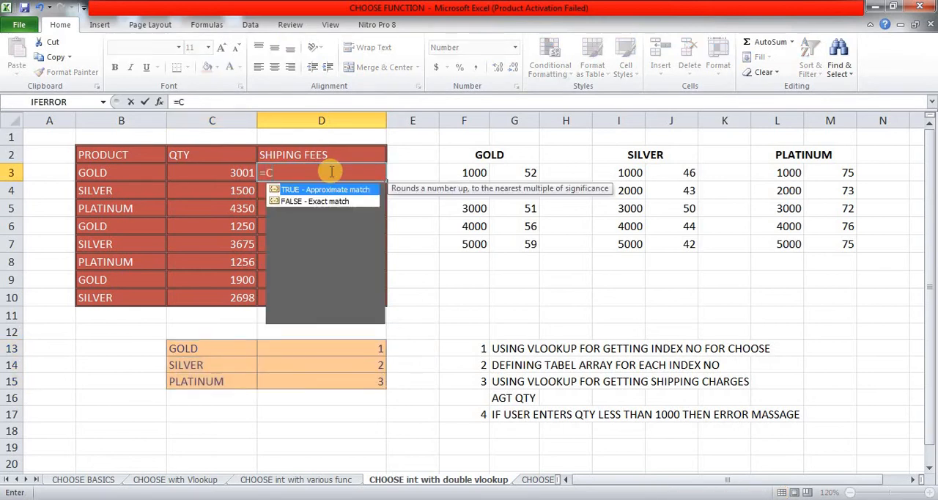
text(HOO)
key(Tab)
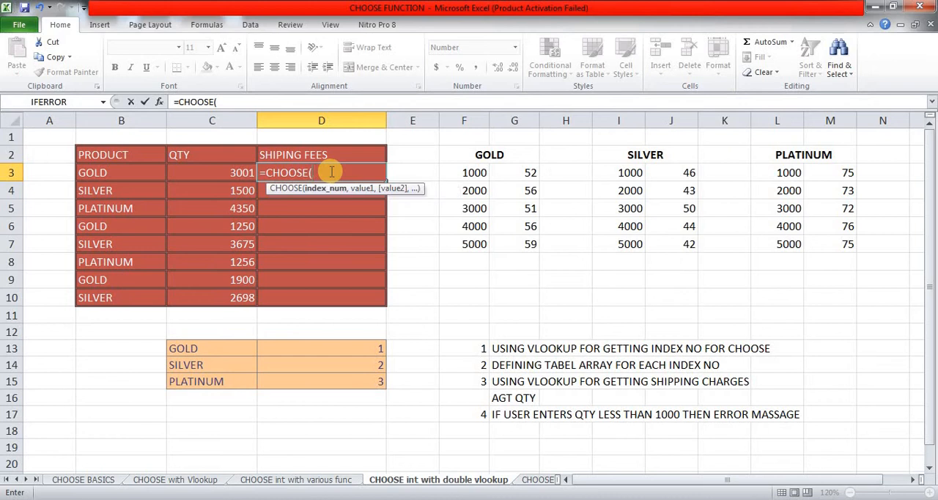
text(VL)
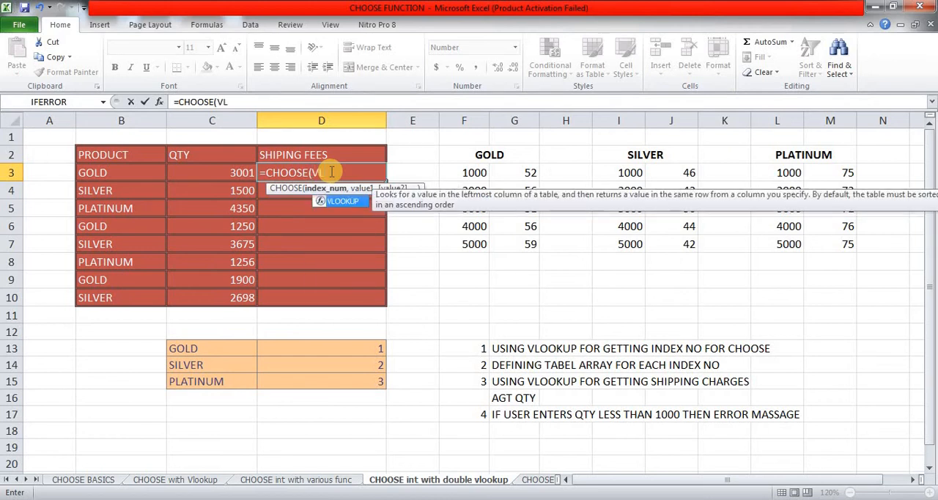
key(Tab)
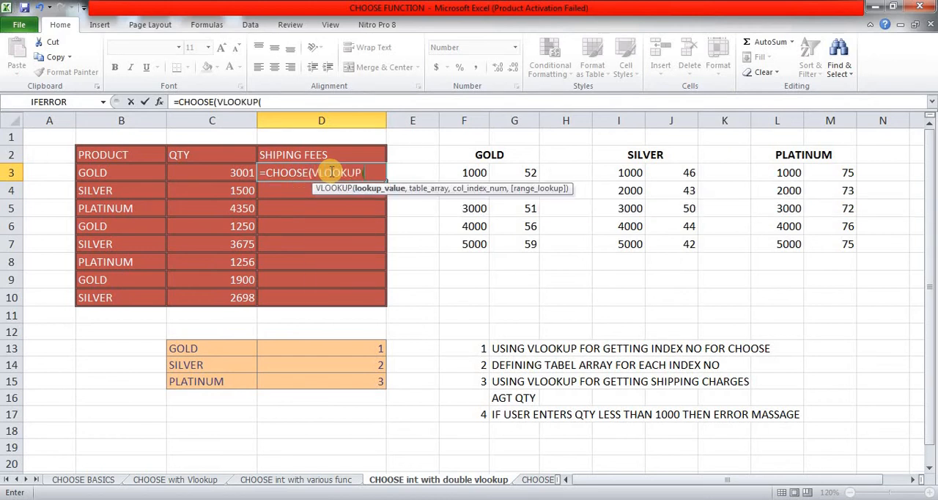
click(134, 170)
text(,)
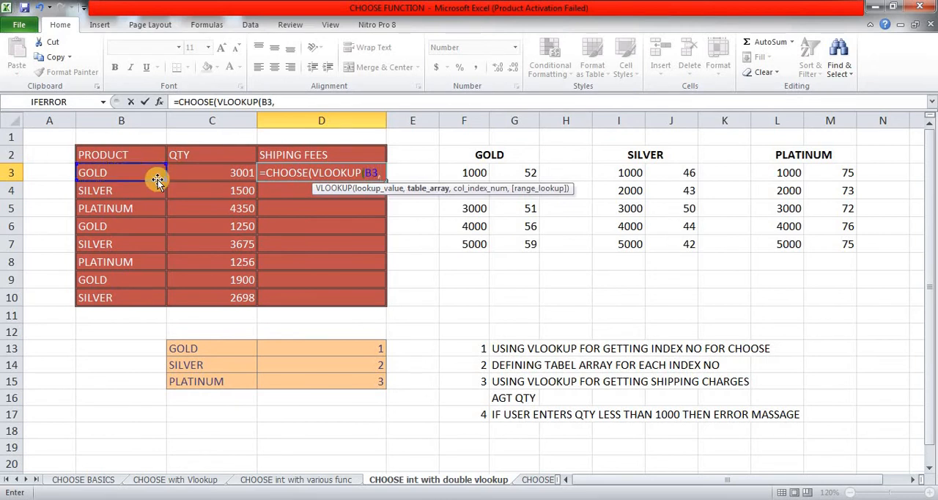
Step: Complete the index VLOOKUP with absolute table array $C$13:$D$15, column index 2 and exact match 0
drag(212, 355, 319, 387)
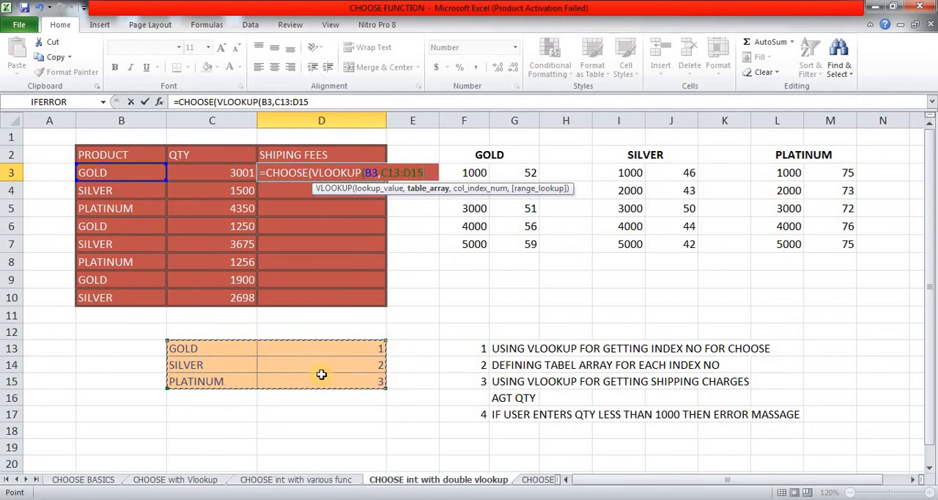
key(F4)
text(,)
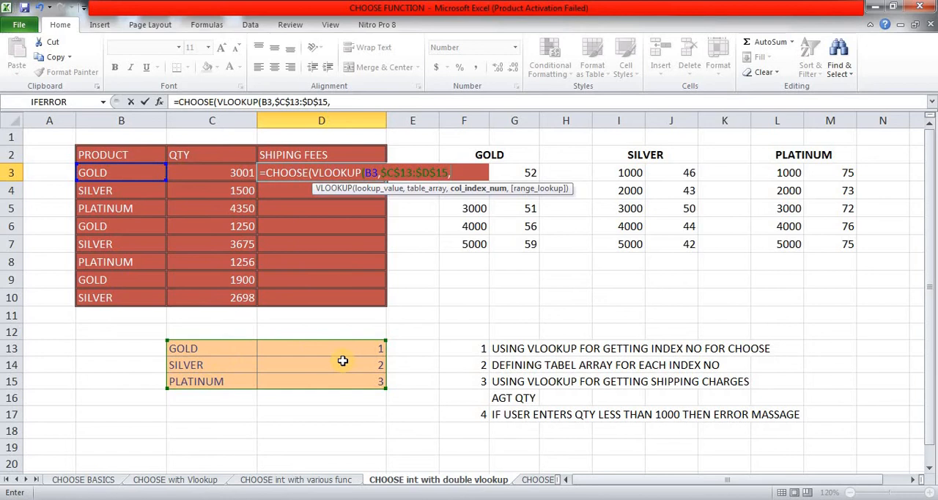
text(2,)
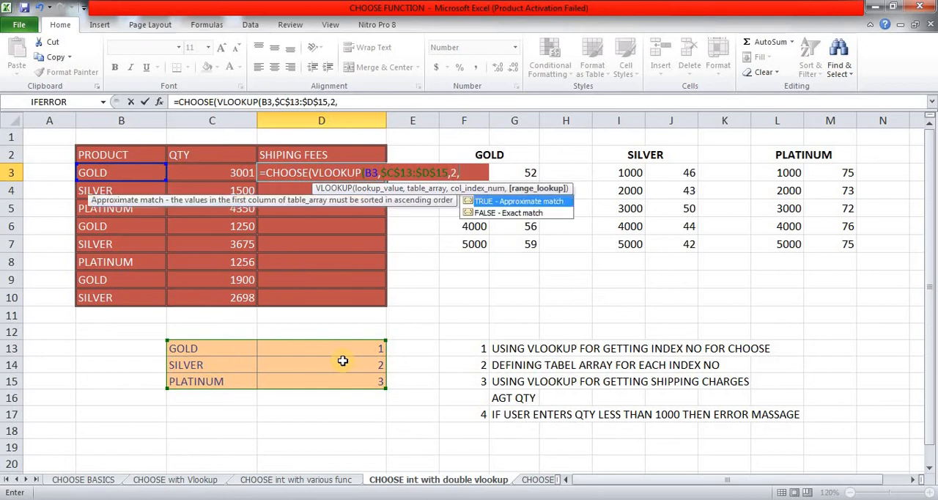
text(0))
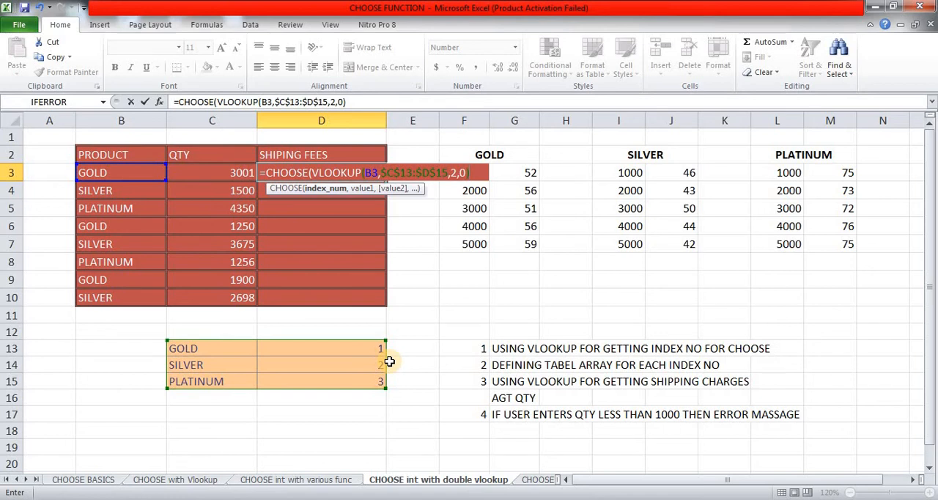
text(,)
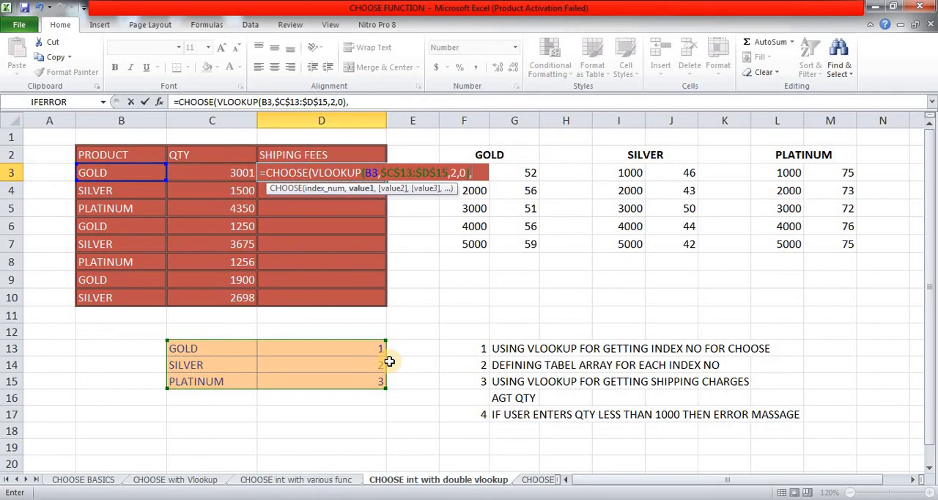
Step: Add the GOLD rate table as the first CHOOSE value, with the absolute range $F$3:$G$7
click(464, 245)
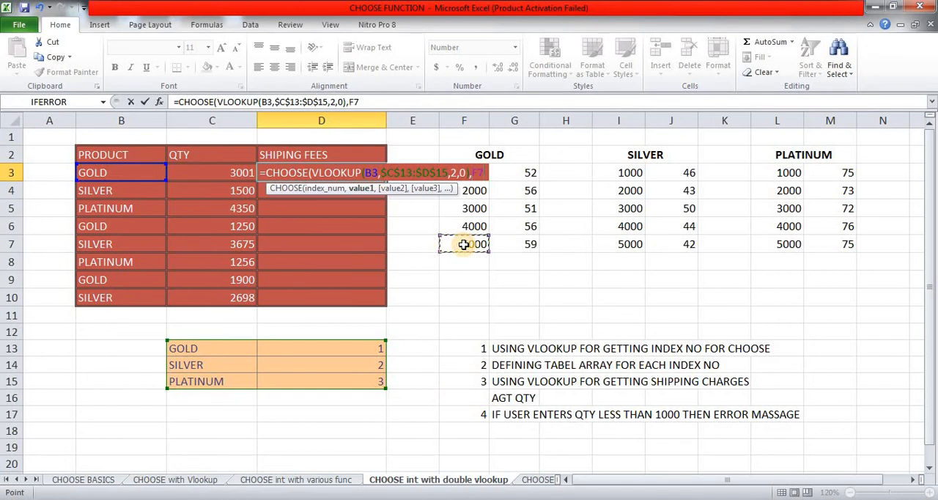
key(shift+Right)
key(shift+Up)
key(shift+Up)
key(shift+Up)
key(shift+Up)
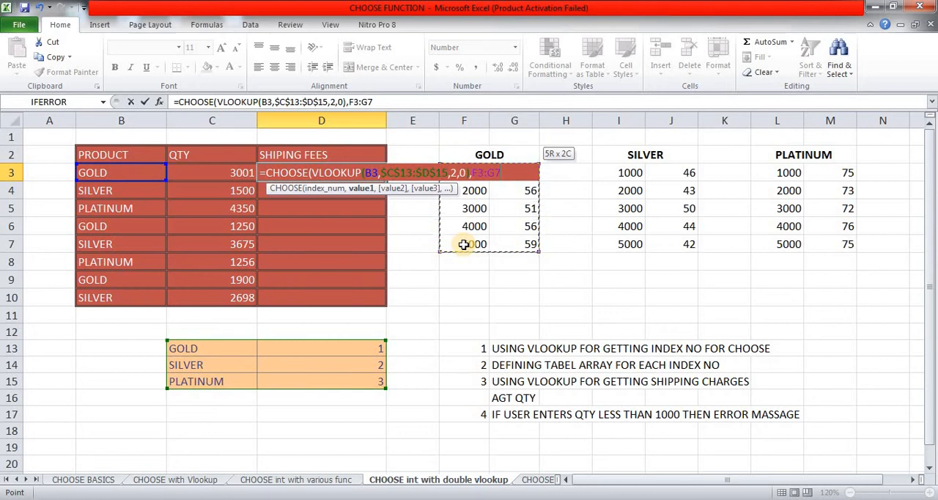
key(F4)
text(,)
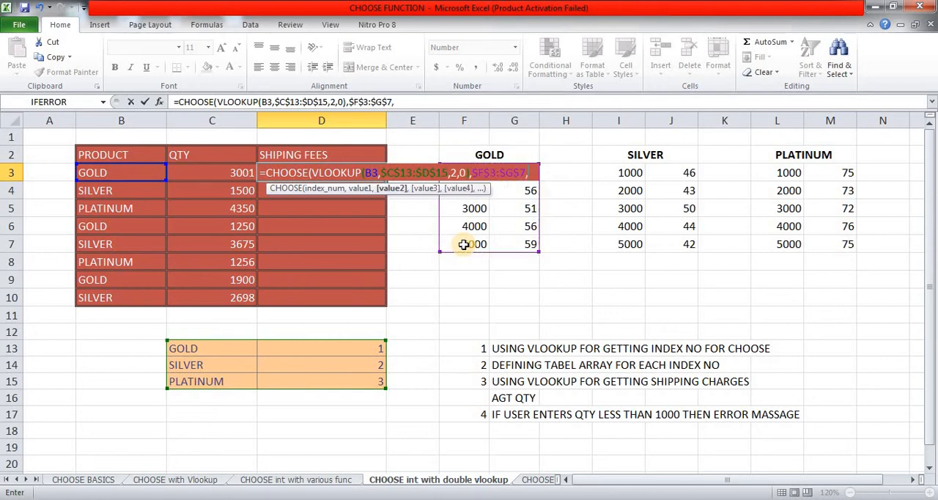
Step: Add the SILVER rate table as the second CHOOSE value, with the absolute range $I$3:$J$7
click(615, 168)
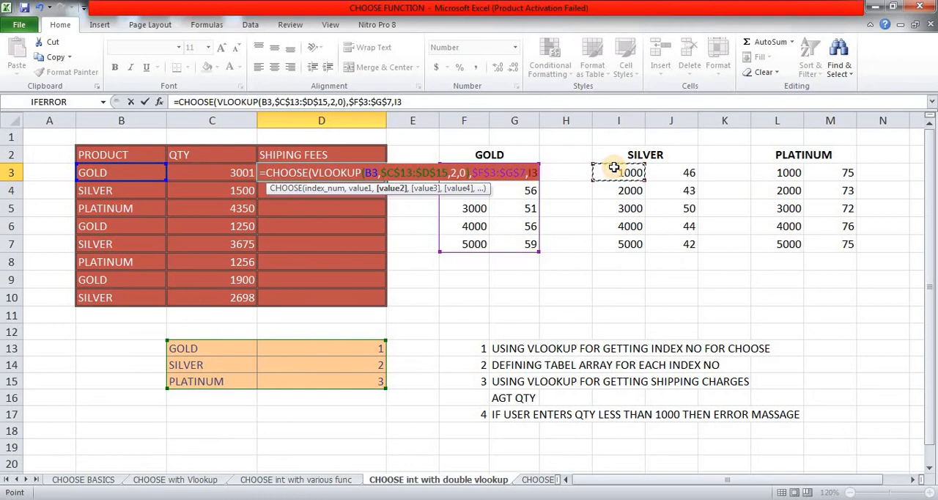
key(shift+Right)
key(shift+Down)
key(shift+Down)
key(shift+Down)
key(shift+Down)
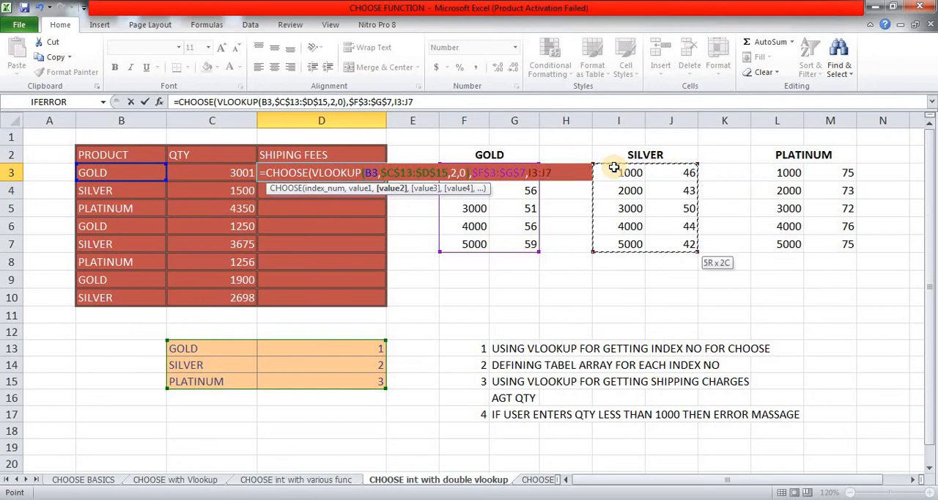
key(F4)
text(,)
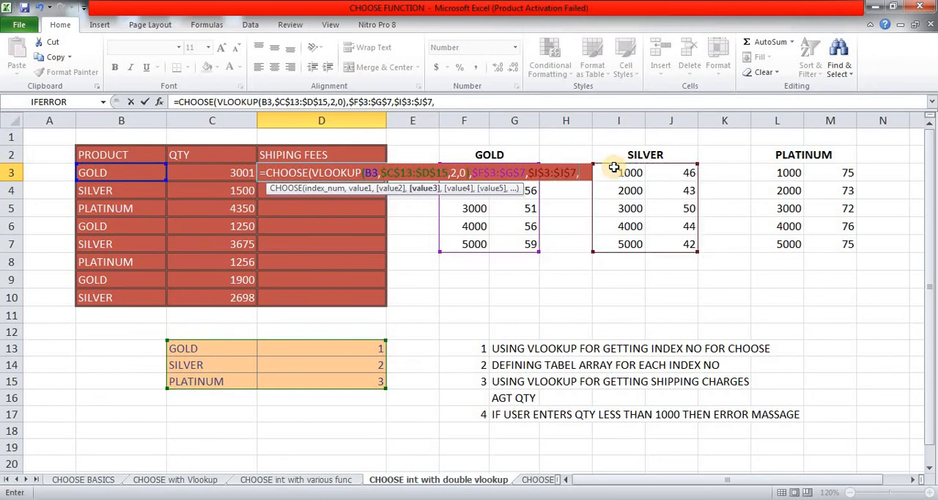
Step: Add the PLATINUM rate table as the third CHOOSE value with absolute range $L$3:$M$7, and close the CHOOSE function
click(792, 172)
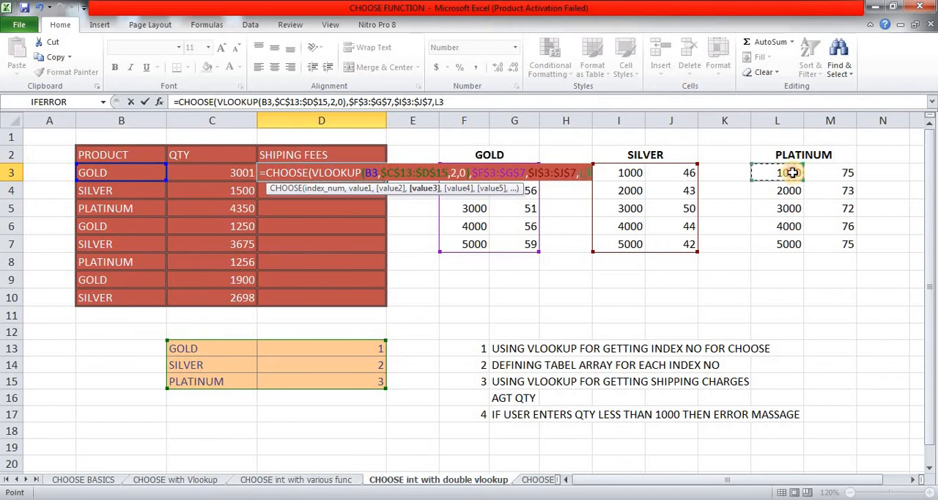
key(shift+Right)
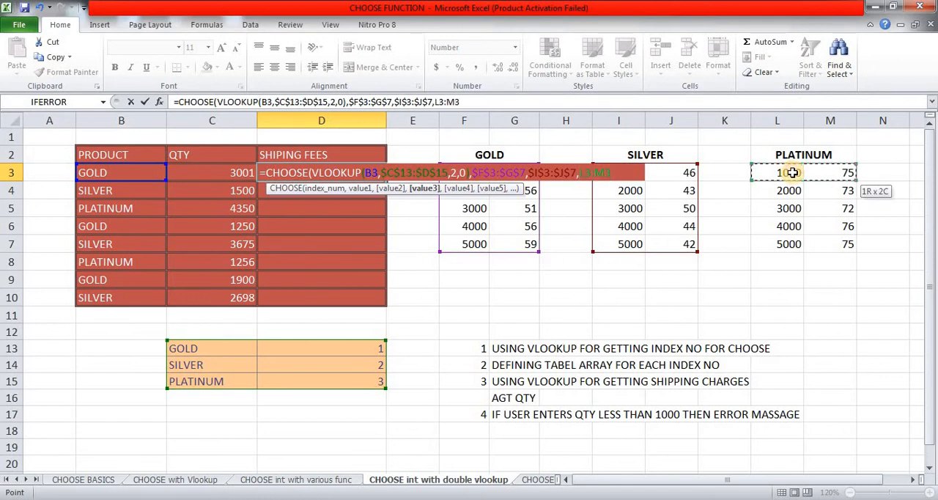
key(ctrl+shift+Down)
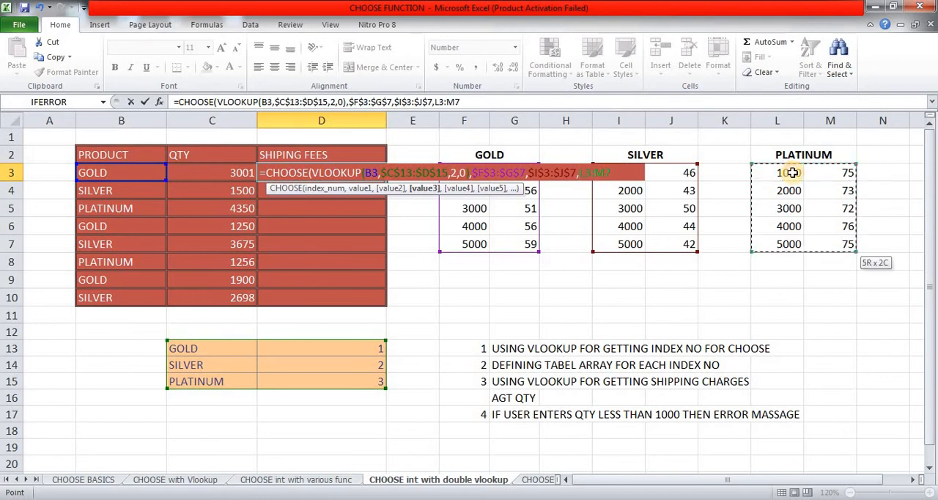
key(F4)
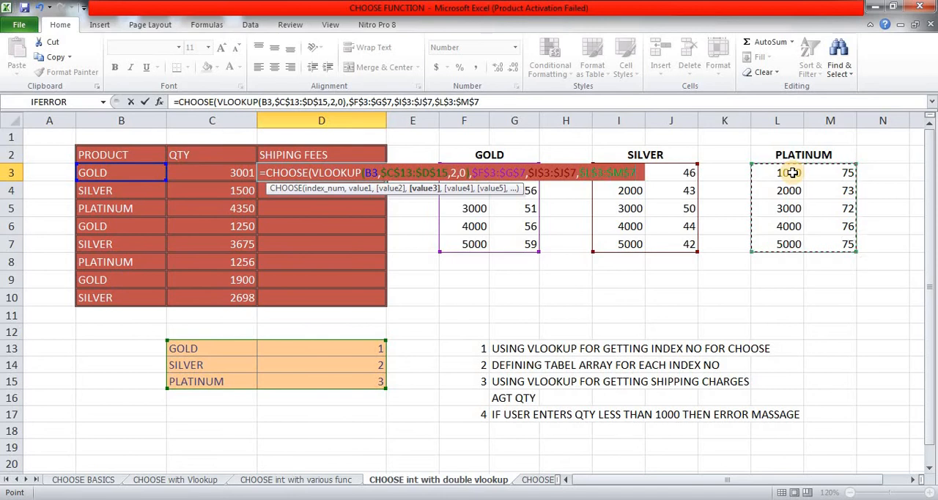
text())
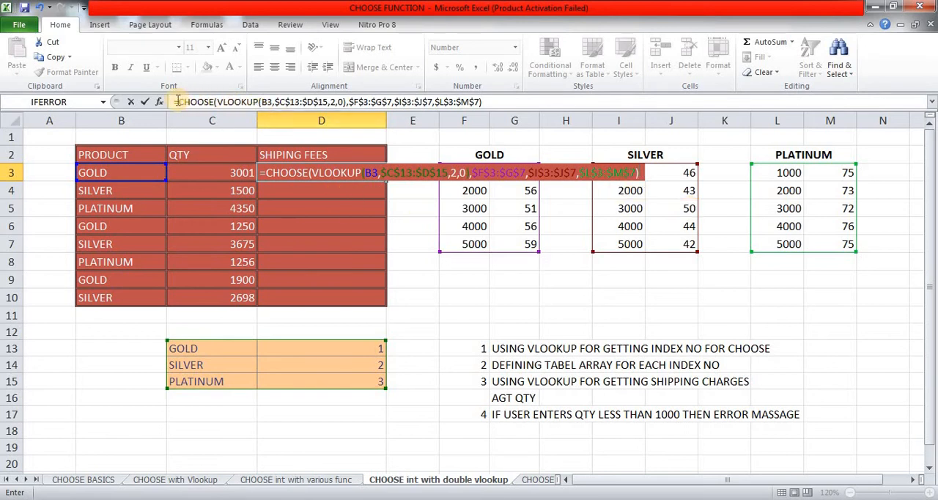
Step: Wrap the CHOOSE function in an outer VLOOKUP with C3 as lookup value, making CHOOSE its table array
click(459, 102)
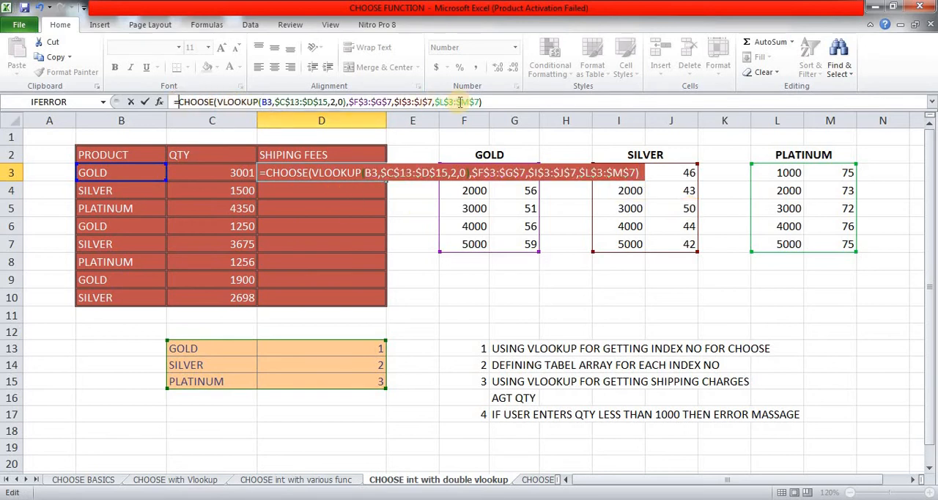
text(VL)
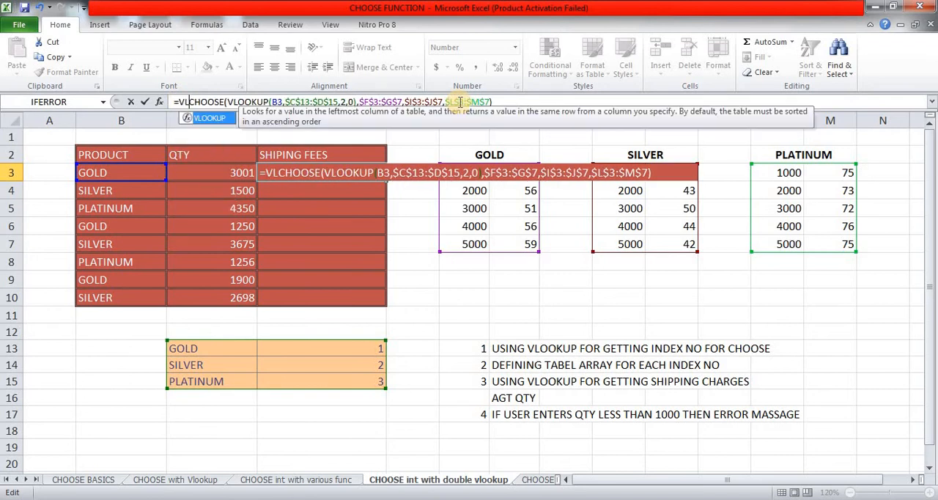
key(Tab)
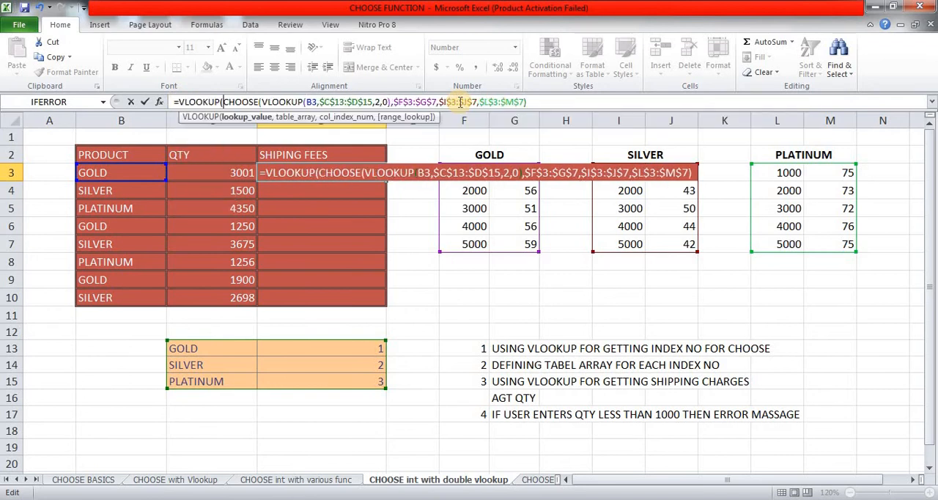
click(197, 171)
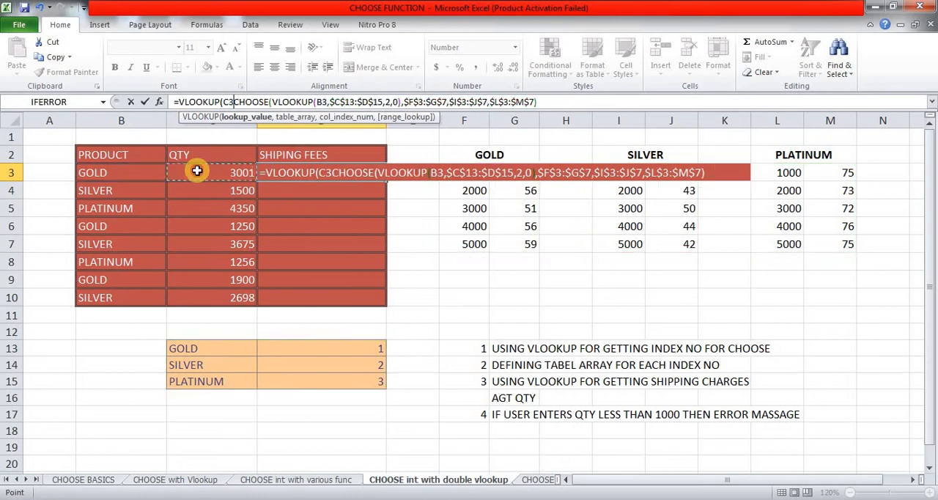
text(,)
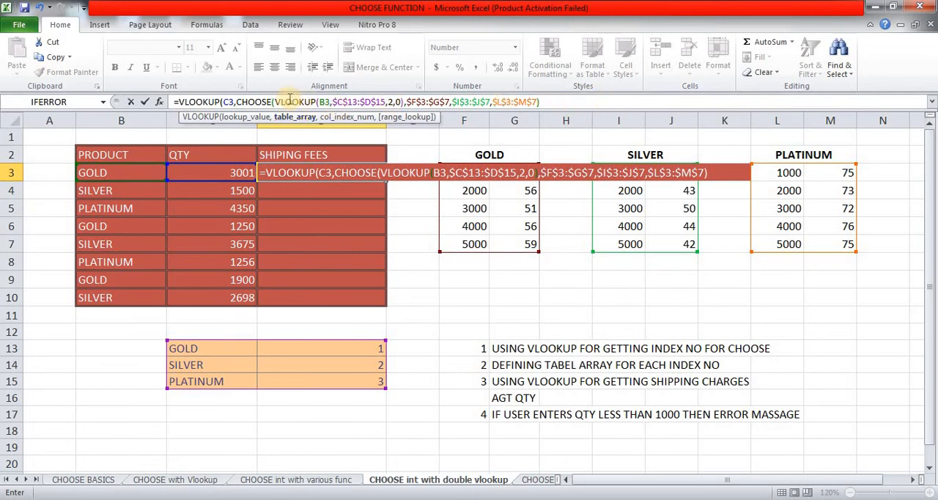
Step: Finish the outer VLOOKUP with column index 2 and no range lookup argument, and enter the formula in D3
click(549, 102)
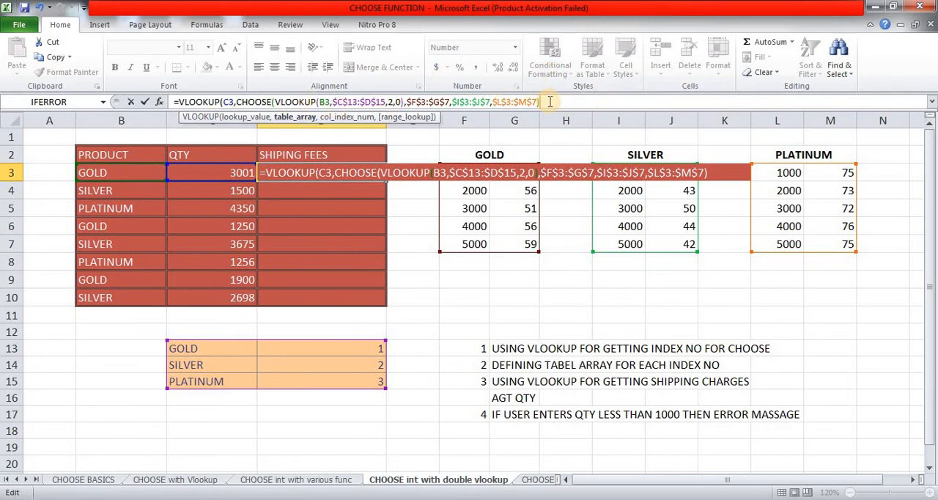
text(,)
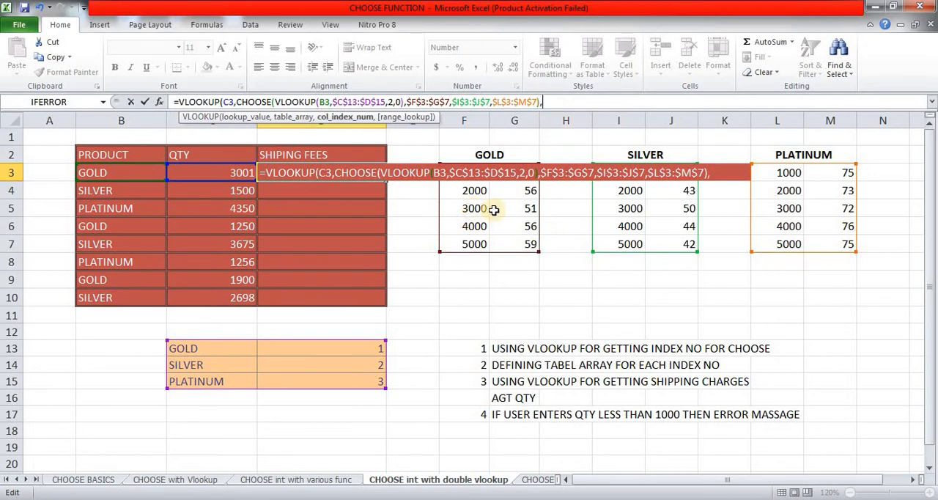
text(2)
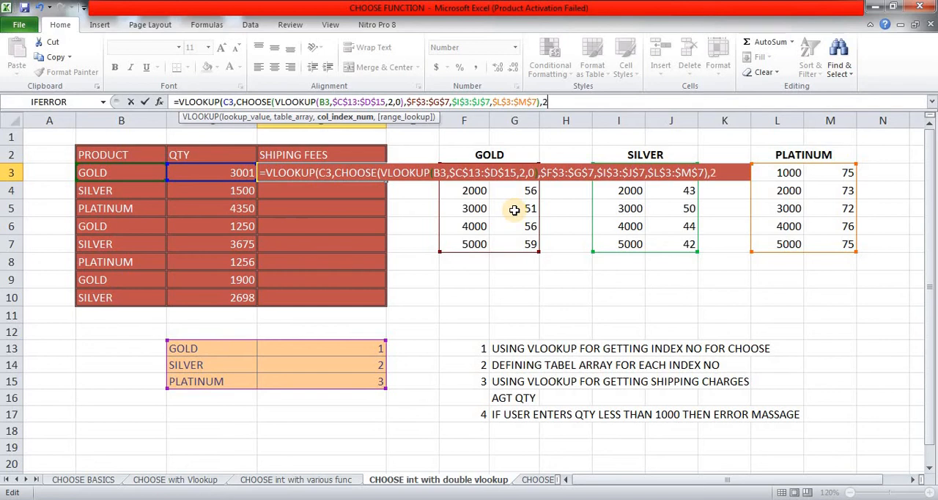
text(,)
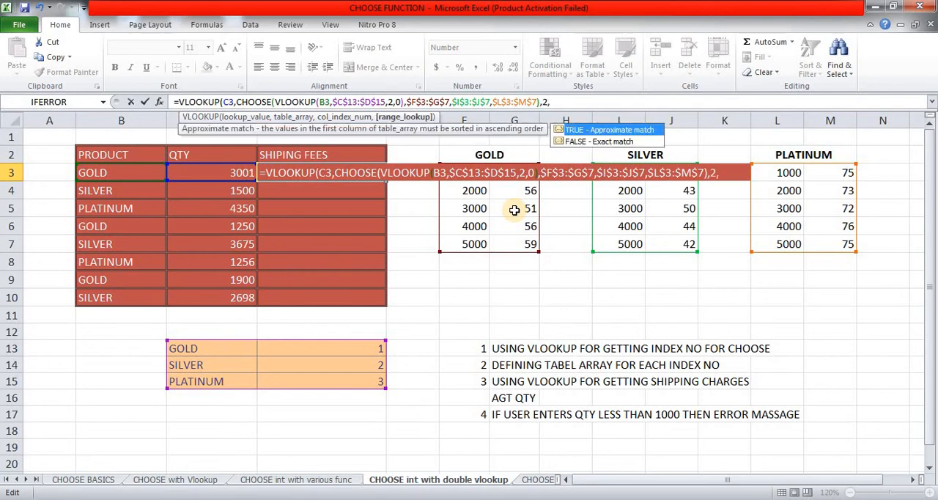
text())
key(BackSpace)
key(BackSpace)
text())
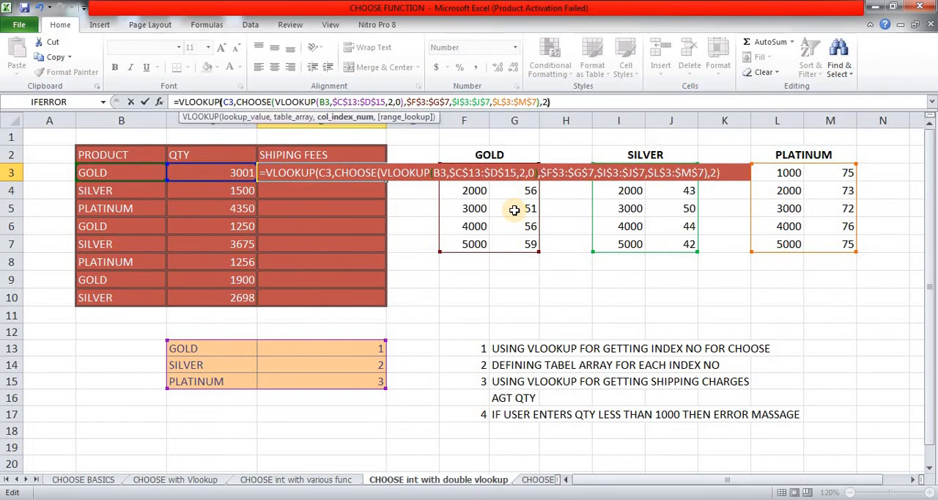
key(Return)
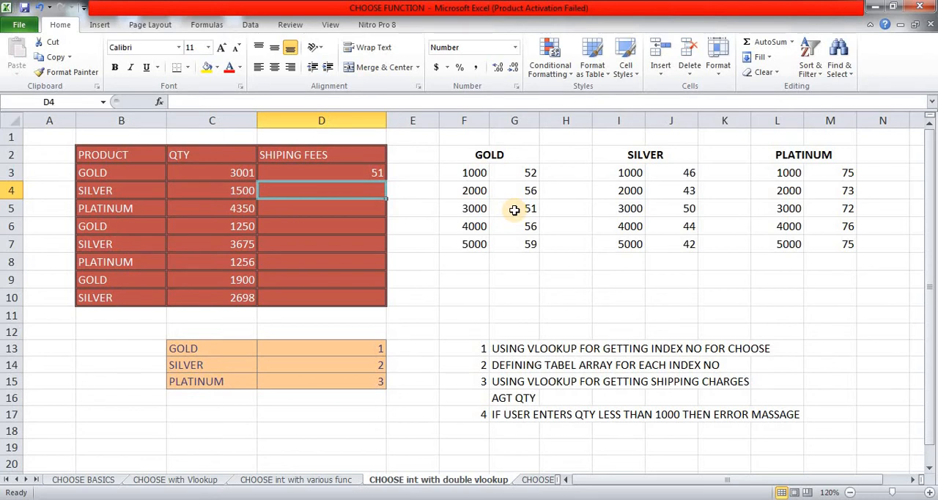
Step: Fill the shipping fee formula from D3 through the whole range D3:D10
key(Up)
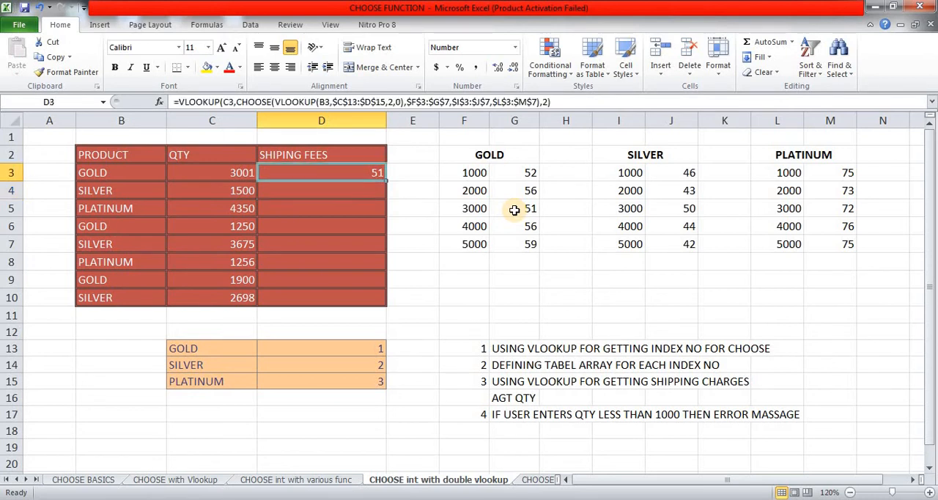
key(shift+Down)
key(shift+Down)
key(shift+Down)
key(shift+Down)
key(shift+Down)
key(shift+Down)
key(shift+Down)
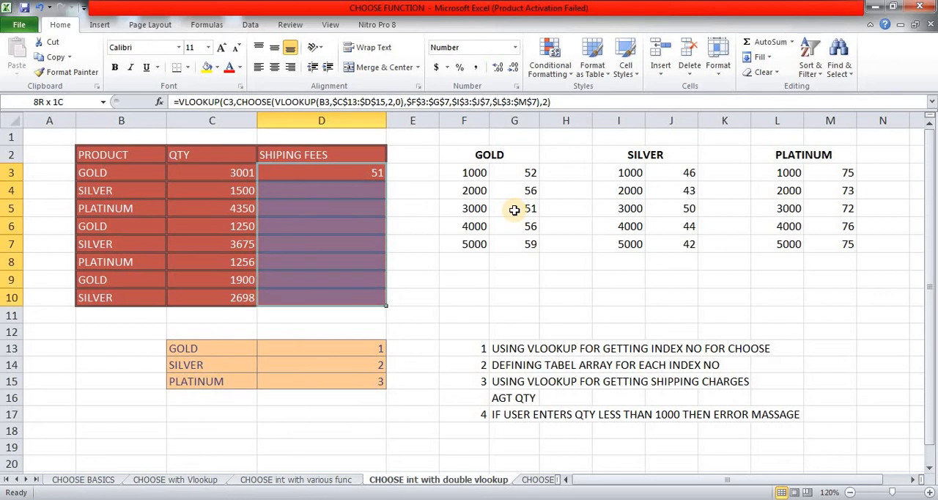
key(F2)
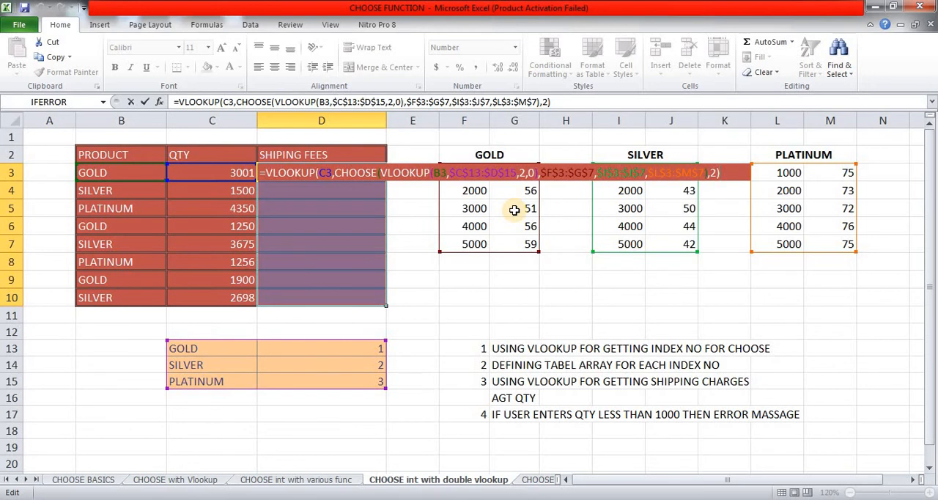
key(ctrl+Return)
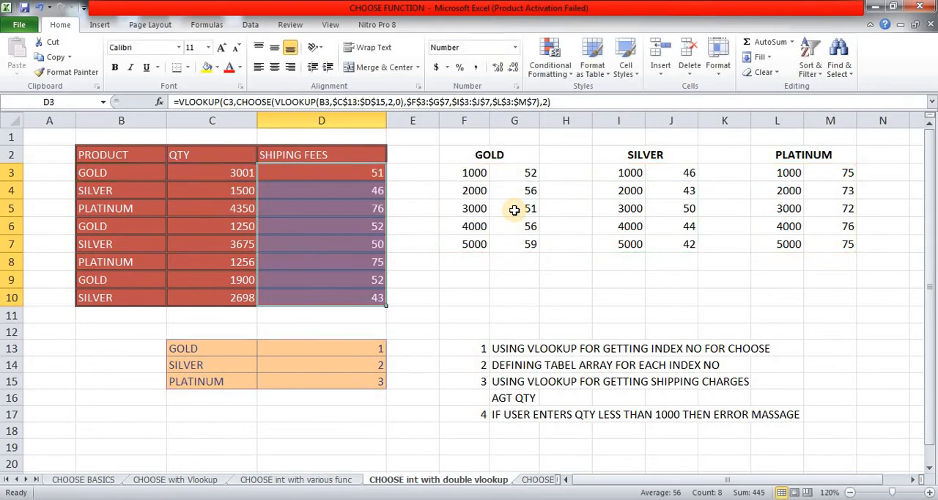
Step: Check the shipping fee of the GOLD order in row 3 against the quantity brackets in the GOLD rate table
key(Left)
key(Left)
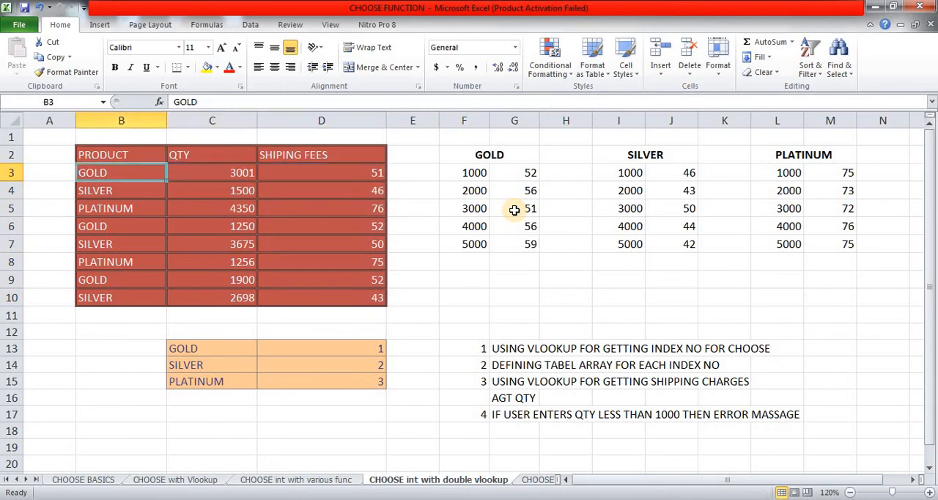
key(Right)
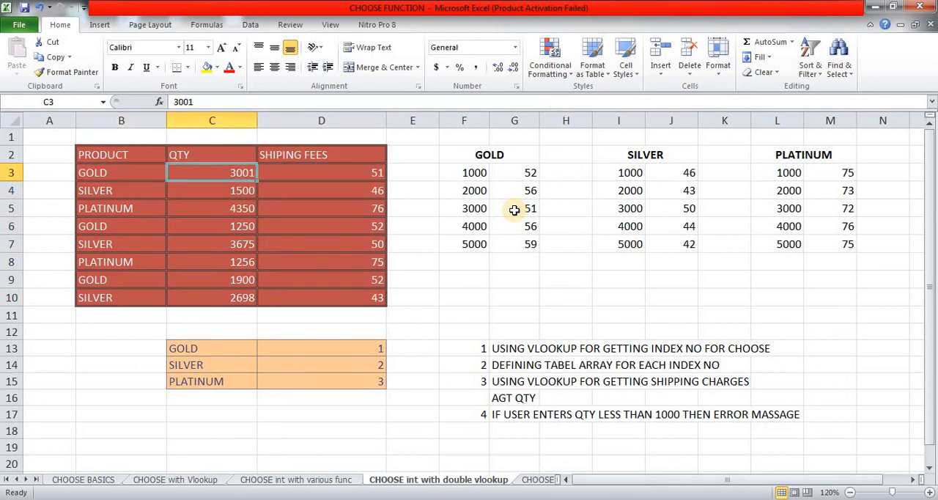
key(Right)
key(Right)
key(Right)
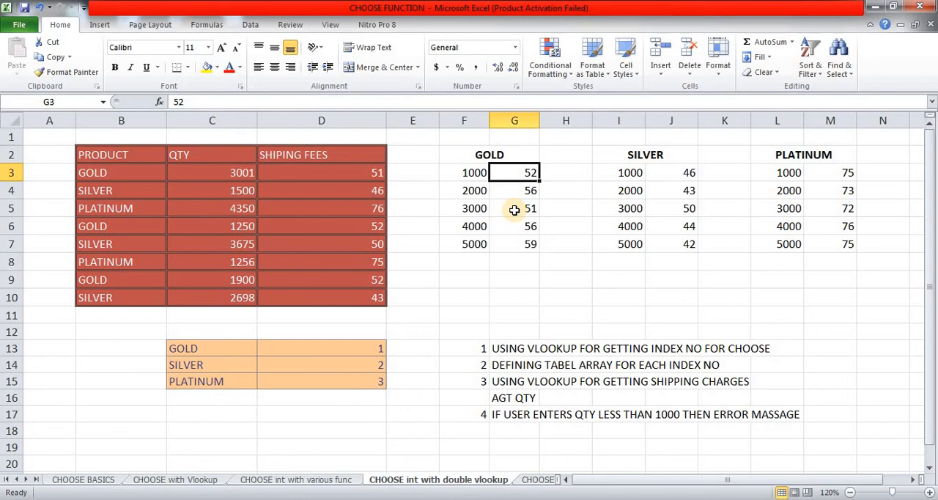
key(Down)
key(Down)
key(Down)
key(Up)
key(Left)
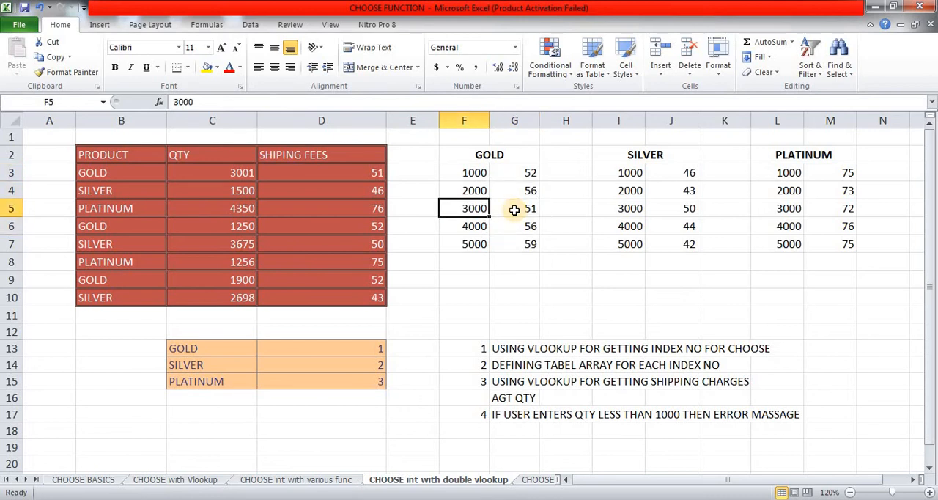
key(Down)
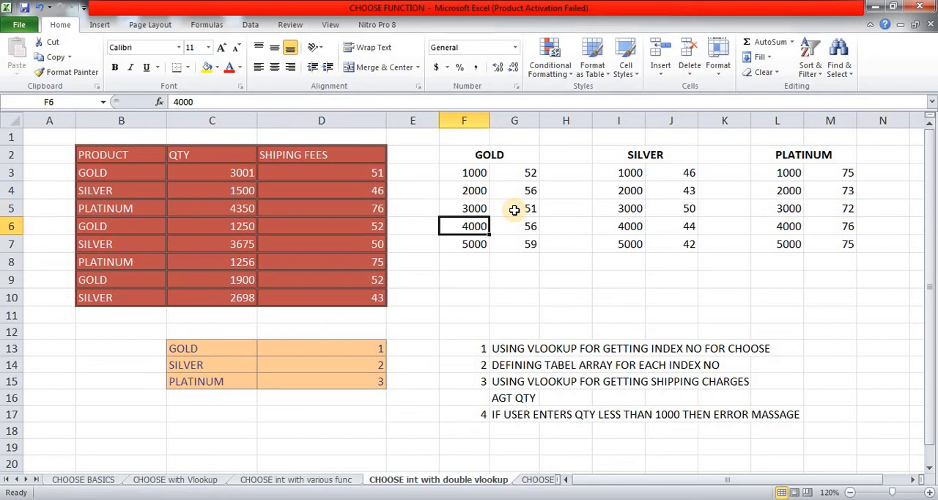
key(Up)
key(Down)
key(Up)
key(Right)
Step: Check the shipping fee of the SILVER order in row 7 against the matching quantity bracket in the SILVER rate table
key(Left)
key(Left)
key(Left)
key(Left)
key(Down)
key(Down)
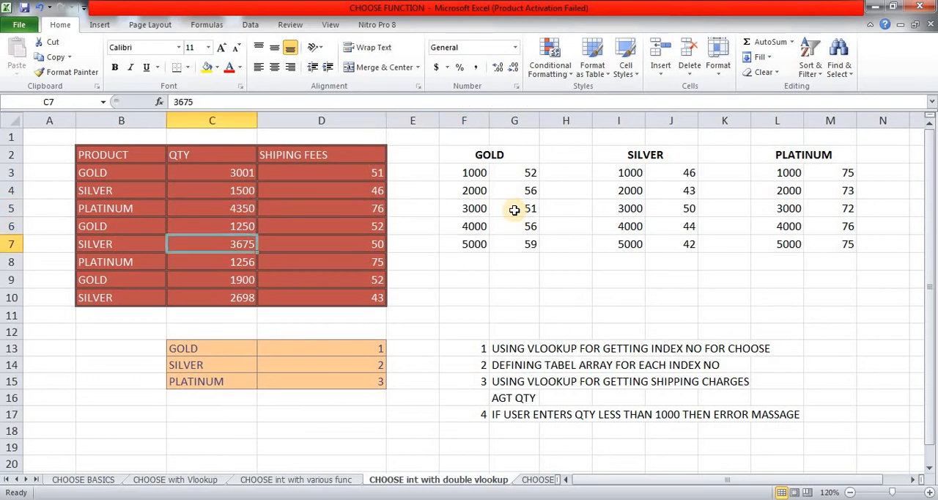
key(Left)
key(Right)
key(Right)
key(Right)
key(Right)
key(Right)
key(Right)
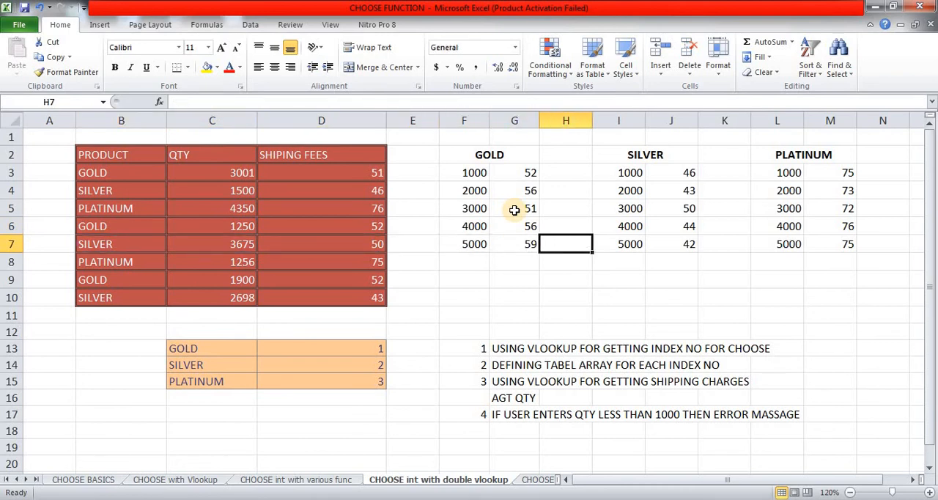
key(Right)
key(Up)
key(Up)
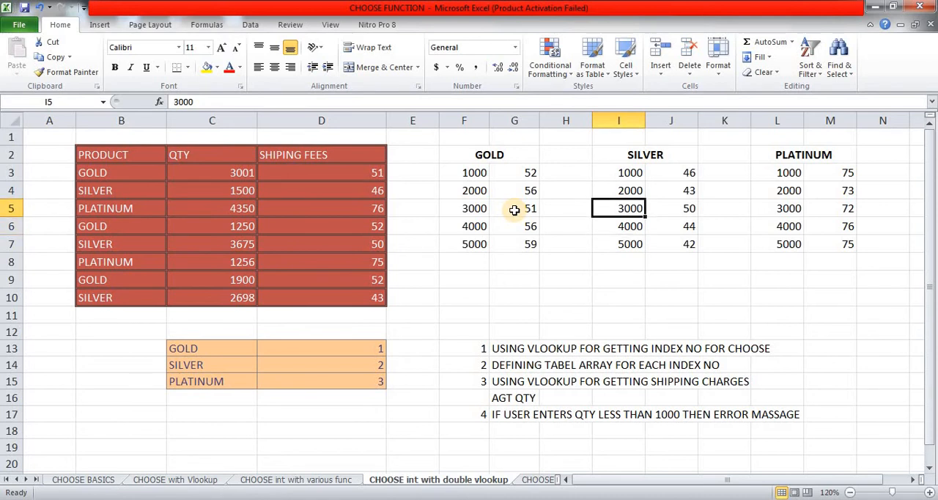
key(Right)
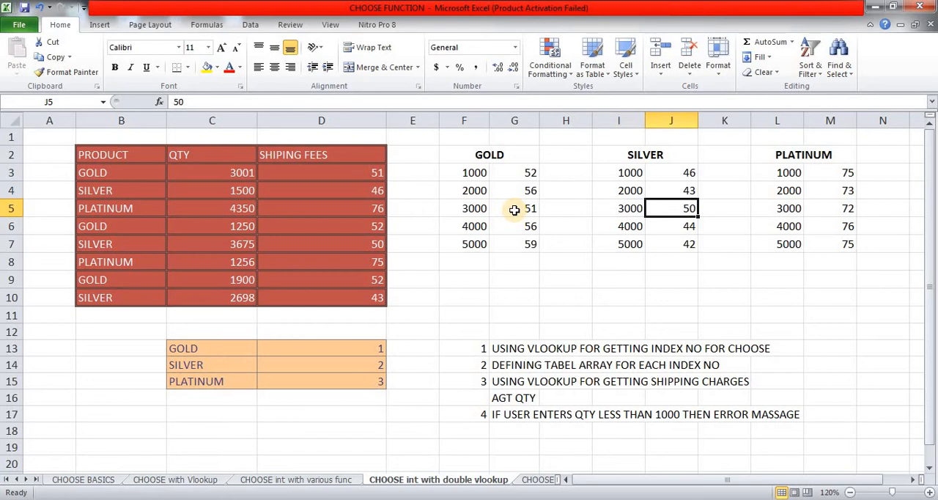
Step: Check the shipping fee of the PLATINUM order in row 8 against the matching quantity bracket in the PLATINUM rate table
key(Left)
key(Left)
key(Left)
key(Left)
key(Left)
key(Left)
key(Left)
key(Down)
key(Down)
key(Down)
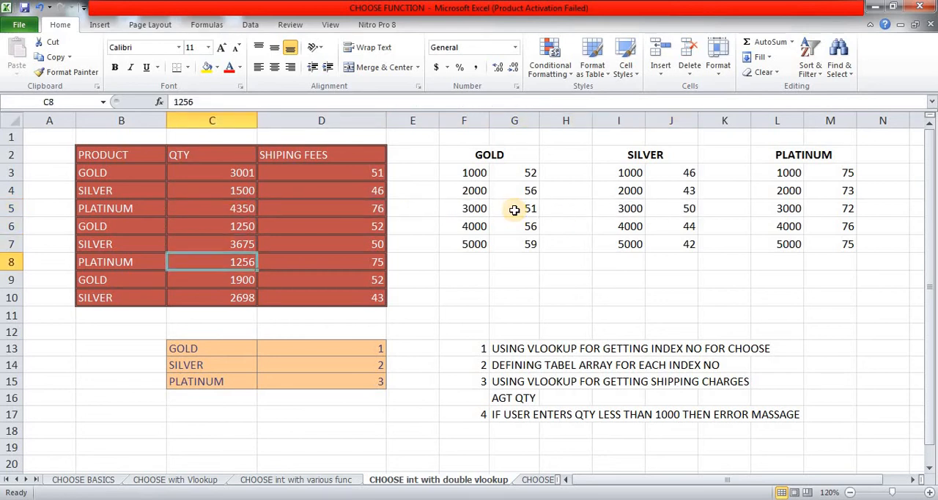
key(Right)
key(Right)
key(Right)
key(Right)
key(Right)
key(Right)
key(Right)
key(Right)
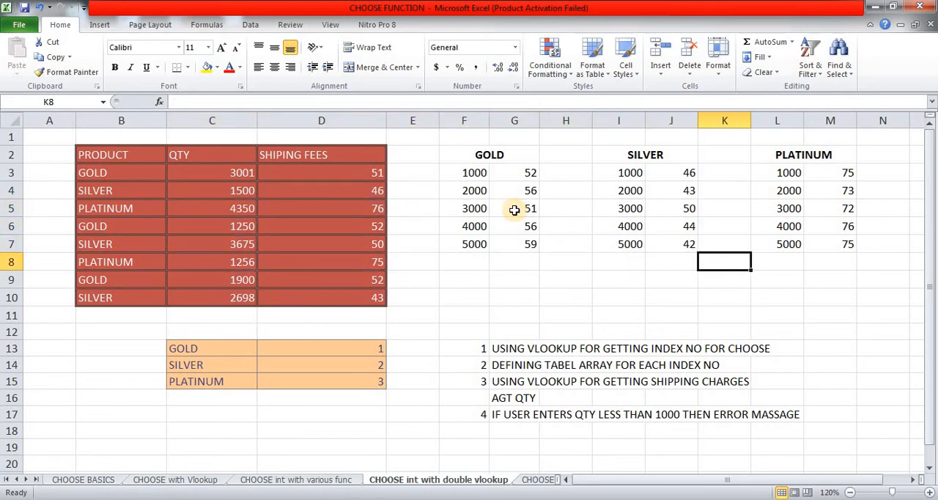
key(Up)
key(Up)
key(Up)
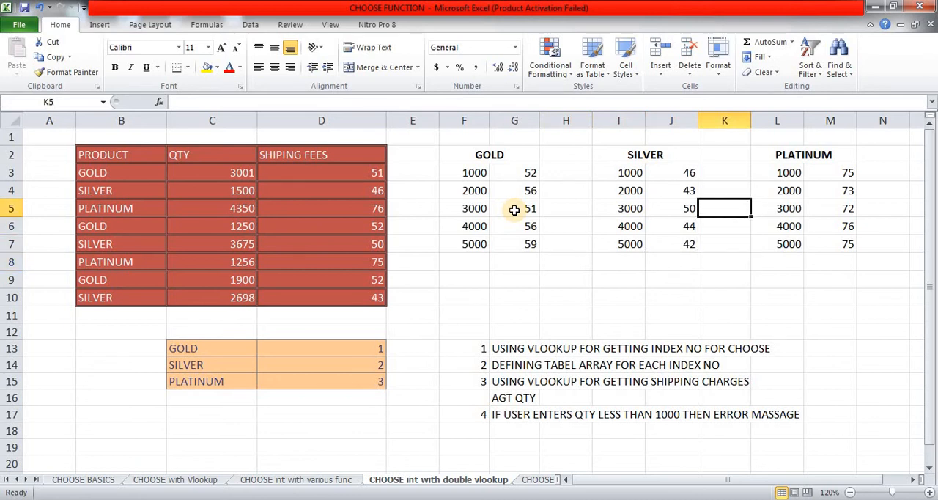
key(Right)
key(Up)
key(Up)
key(Down)
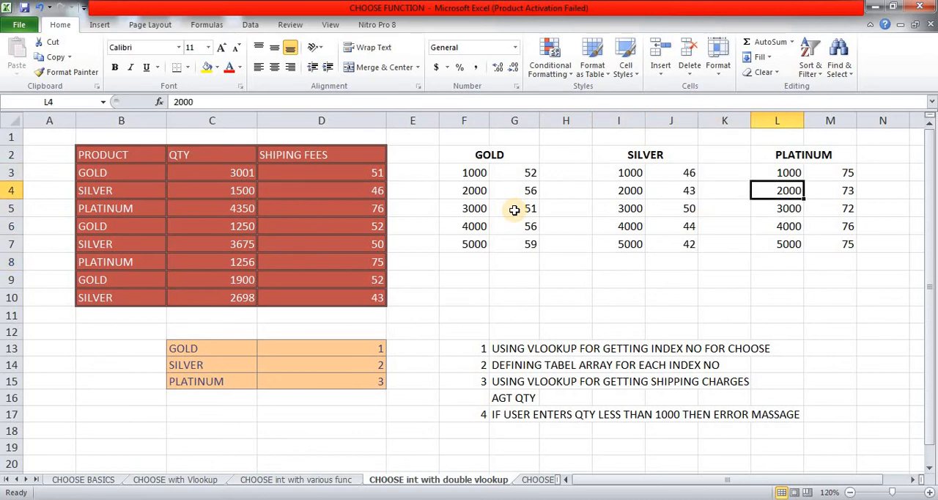
key(Up)
key(Down)
key(Up)
key(Down)
key(Up)
key(Down)
key(Up)
key(Right)
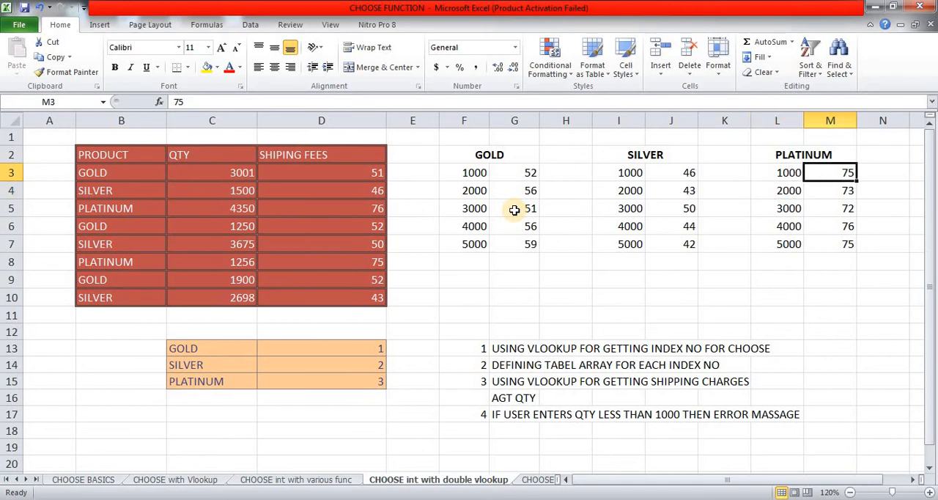
Step: Strike through the first two notes in G13 and G14, on getting the index number and defining the table arrays
key(Left)
key(Left)
key(Left)
key(Left)
key(Left)
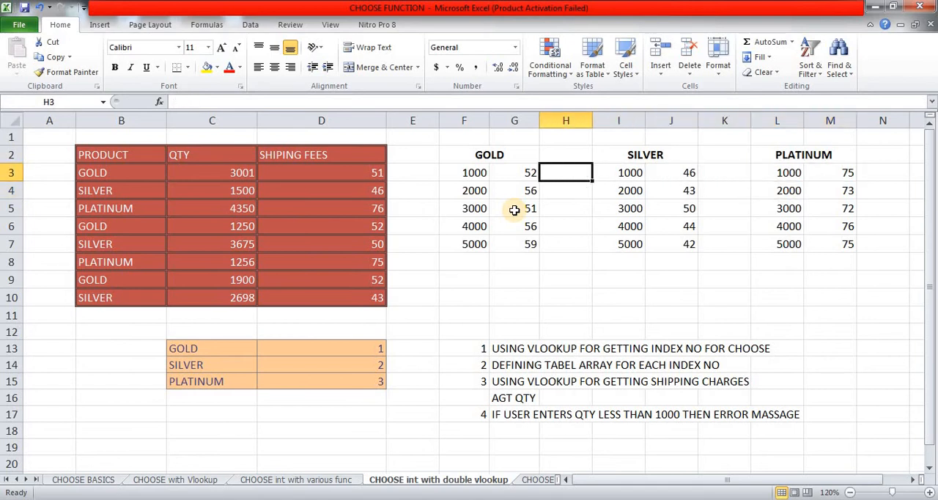
key(Down)
key(Down)
key(Down)
key(Down)
key(Left)
key(Down)
key(Down)
key(Down)
key(Down)
key(Down)
key(Down)
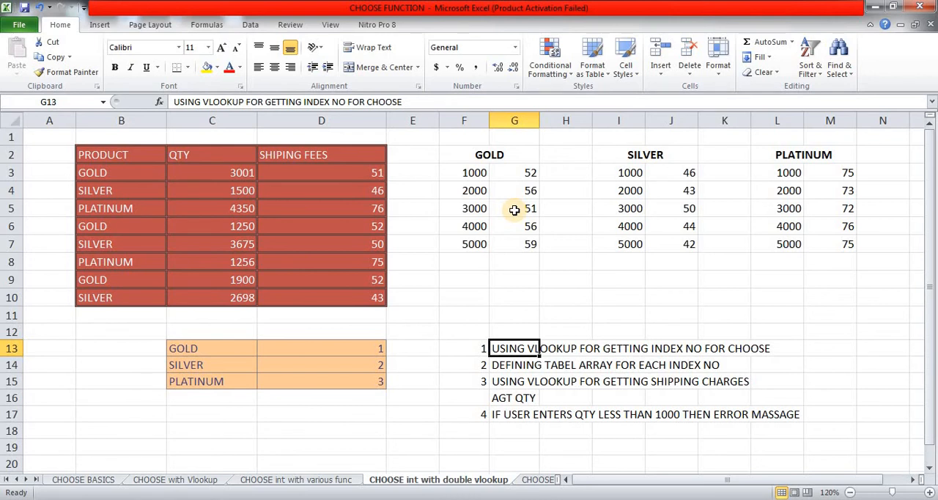
key(ctrl+5)
key(Down)
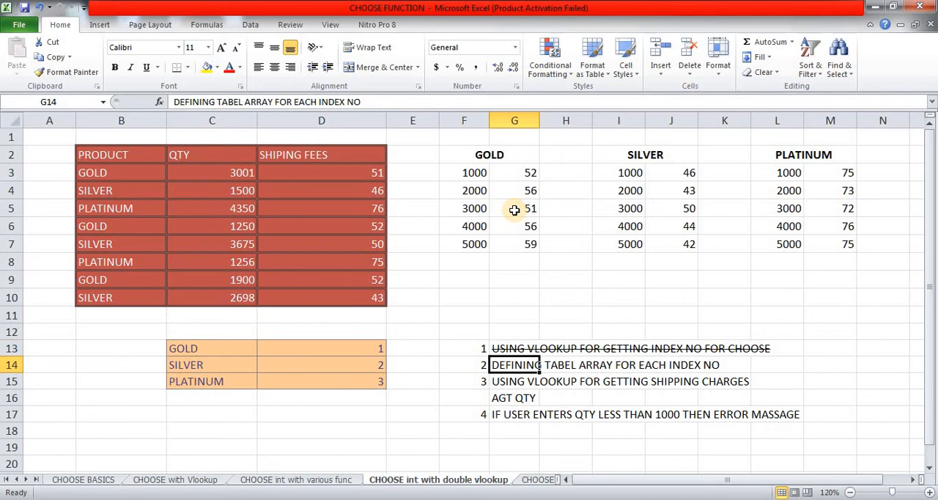
key(ctrl+5)
key(Down)
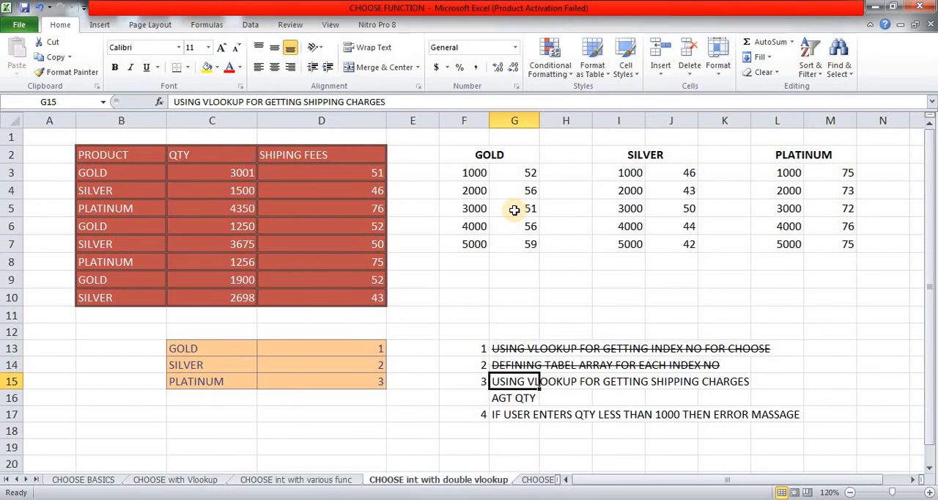
Step: Strike through the third note in G15:G16 about using VLOOKUP for shipping charges against quantity
key(shift+Down)
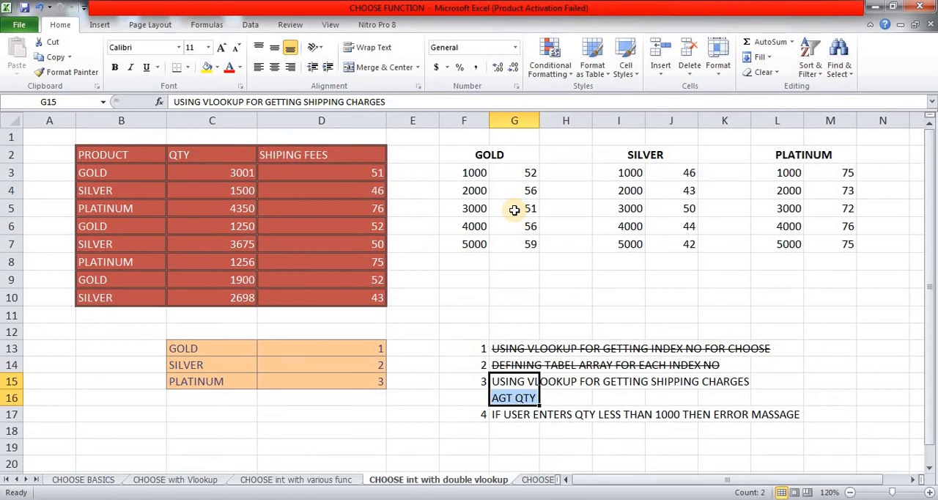
key(ctrl+5)
key(Down)
key(Down)
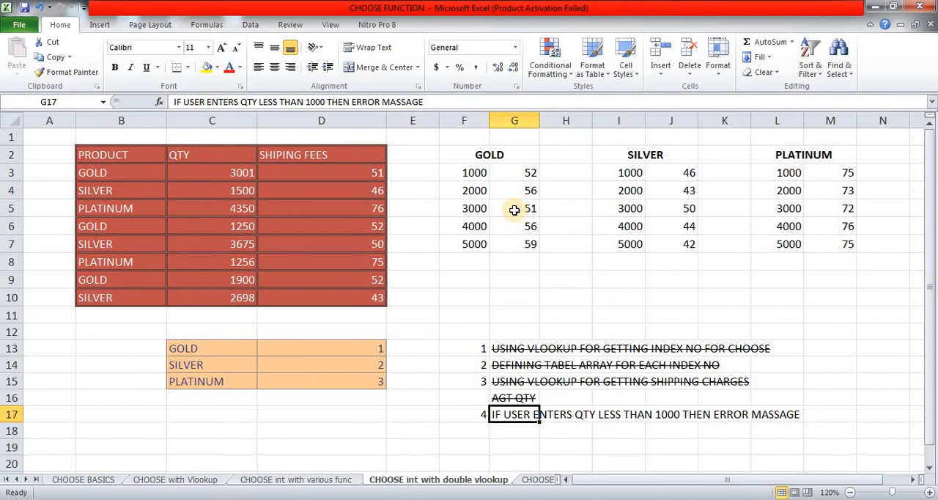
Step: Set the quantity of the GOLD order in C3 to 50 to test a value below 1000
key(Left)
key(Left)
key(Left)
key(Left)
key(Up)
key(Up)
key(Up)
key(Up)
key(Up)
key(Up)
key(Up)
key(Up)
key(Up)
key(Up)
key(Up)
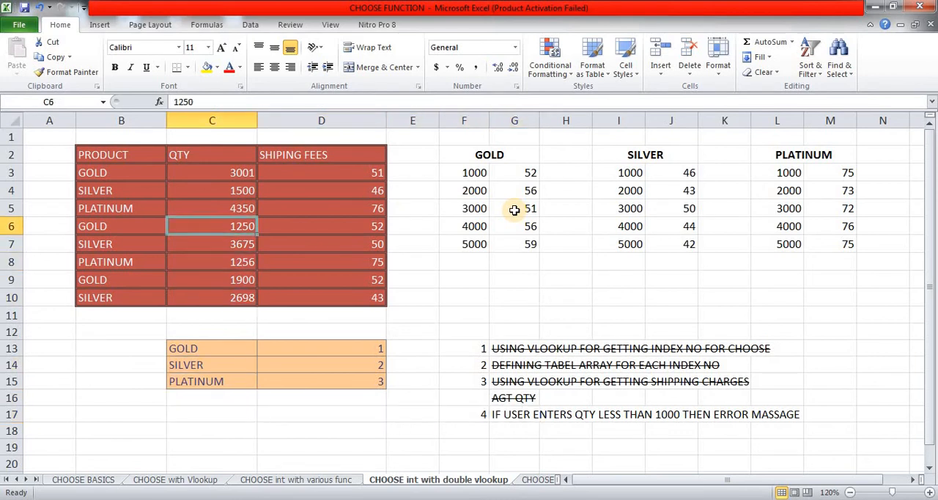
key(Up)
key(Up)
key(Up)
key(Up)
key(Down)
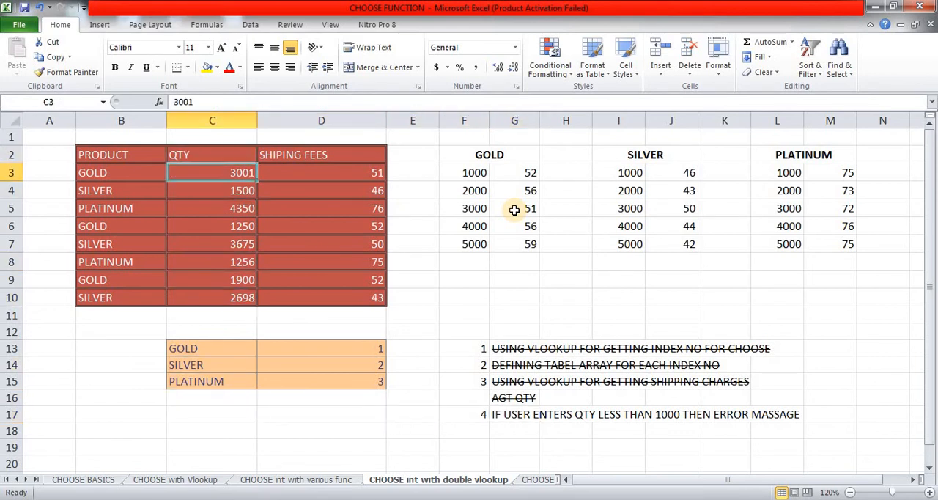
text(50)
key(Return)
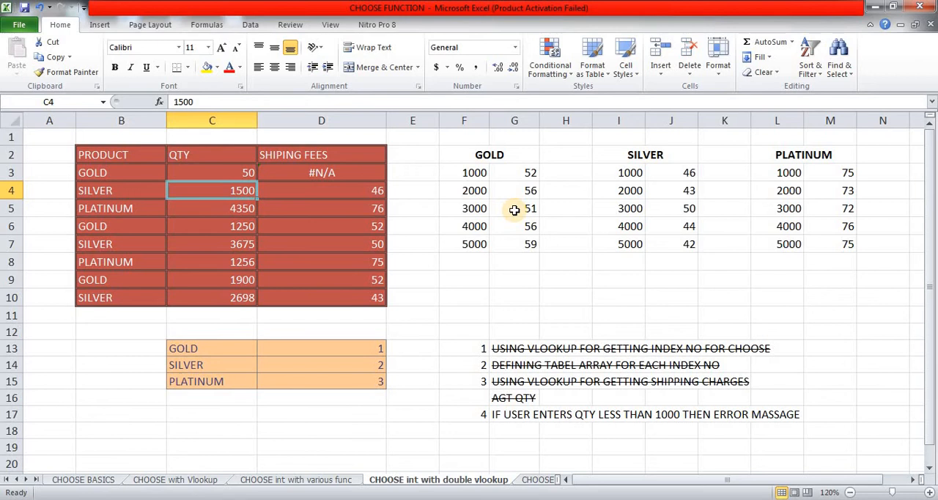
Step: Select D3:D10 and insert IFERROR( in front of the existing VLOOKUP in the shipping fee formula
key(Up)
key(Right)
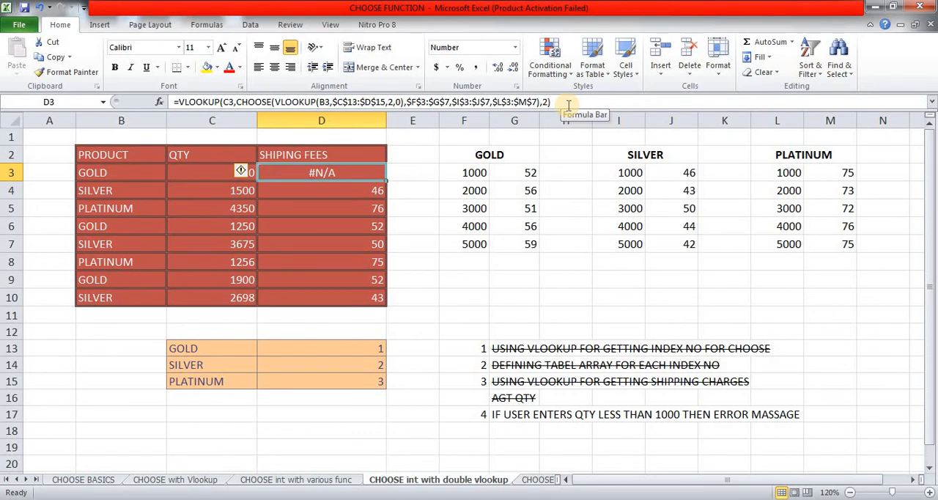
key(ctrl+shift+Down)
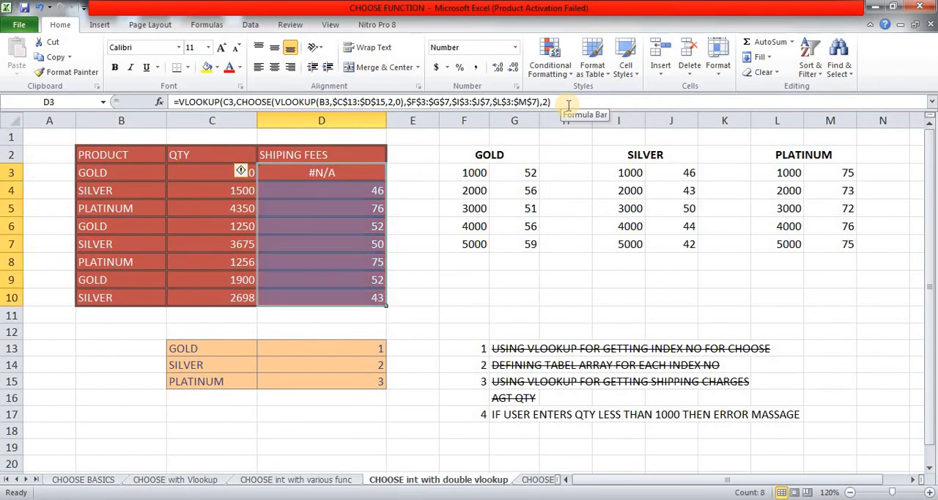
click(568, 105)
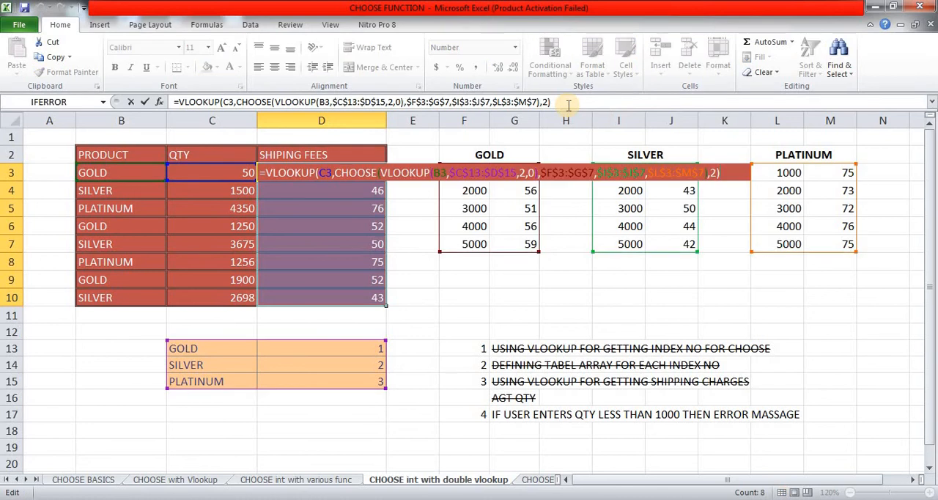
click(177, 102)
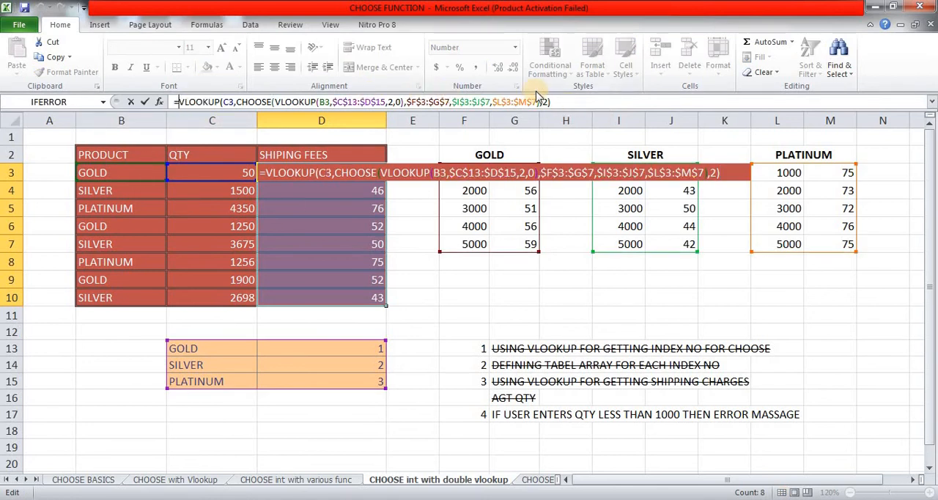
text(IFE)
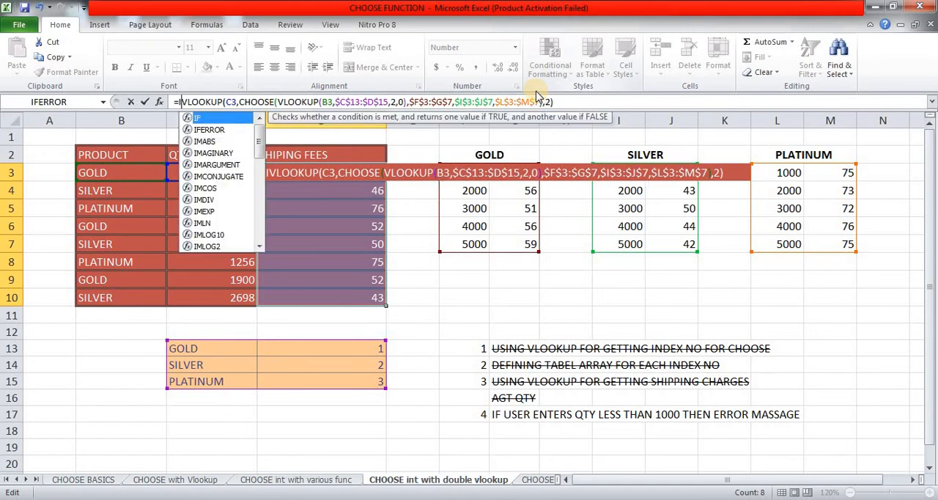
key(Tab)
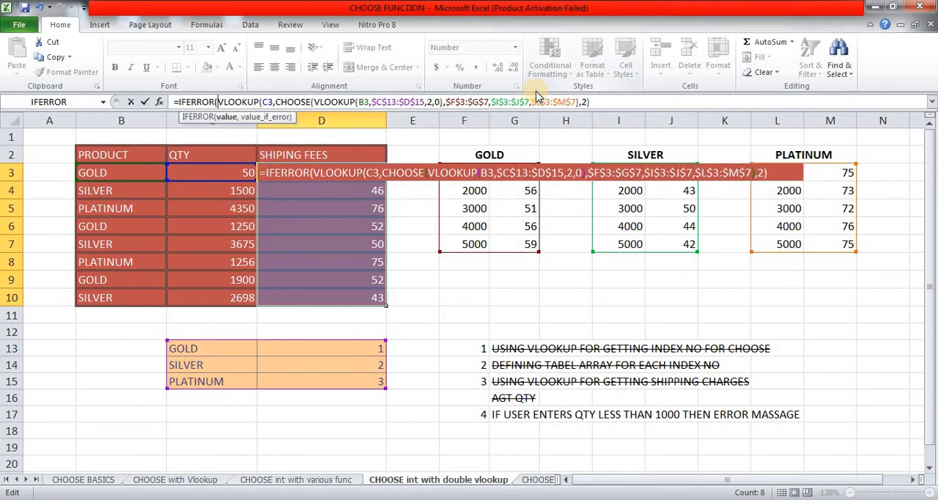
Step: Complete IFERROR with the error text "ENTER QTY > 1000" and enter the formula in all of D3:D10
click(604, 102)
text(,)
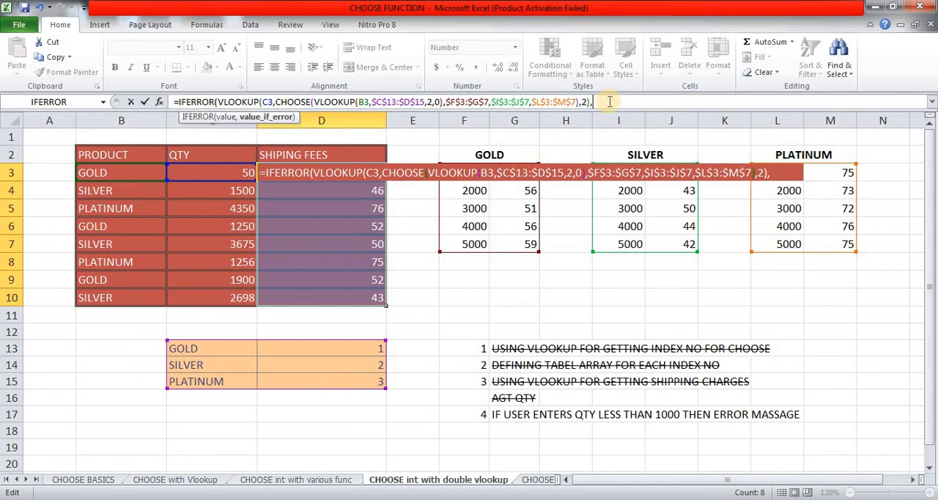
text("ENTER QTY)
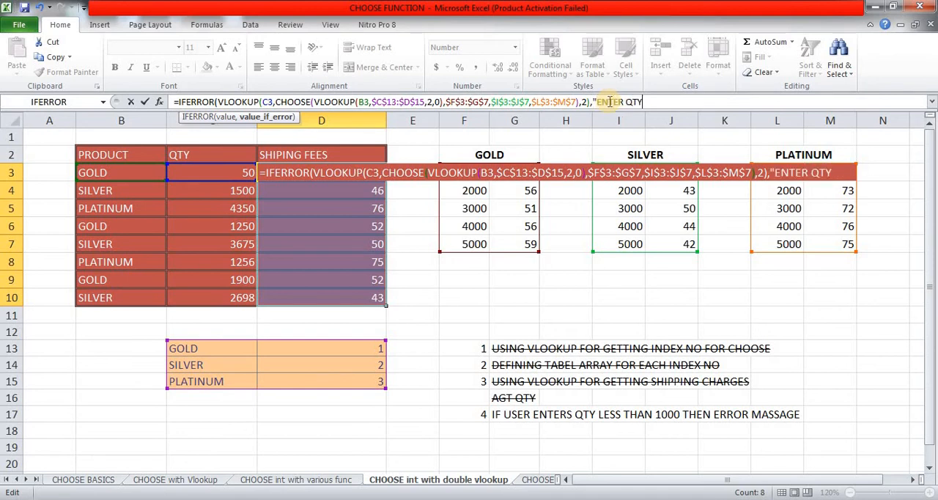
text( > 1000)
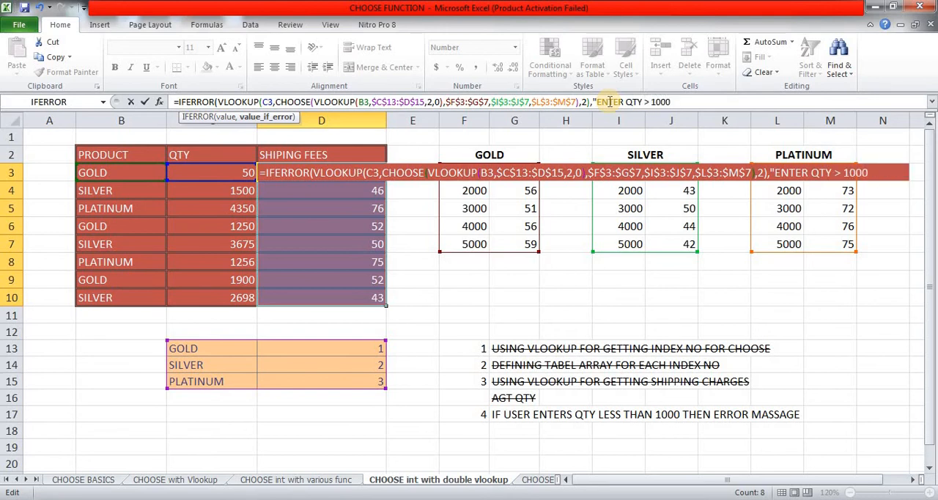
text("))
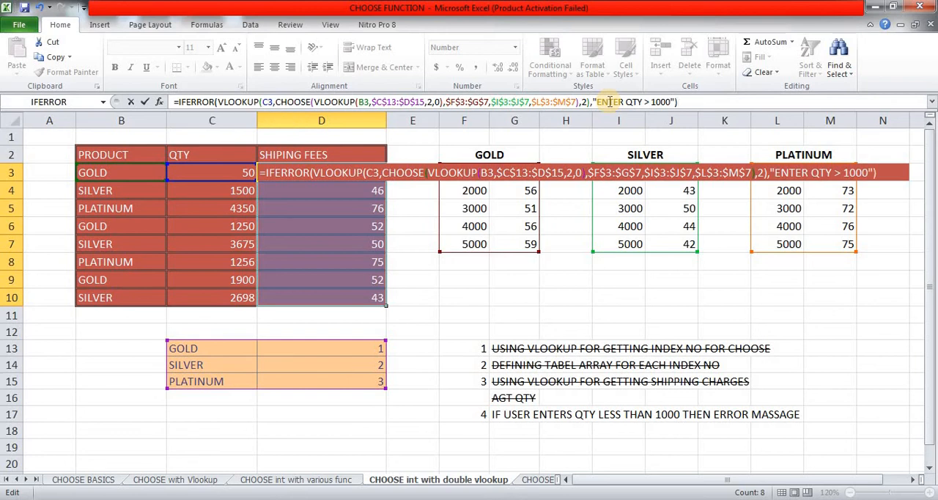
key(ctrl+Return)
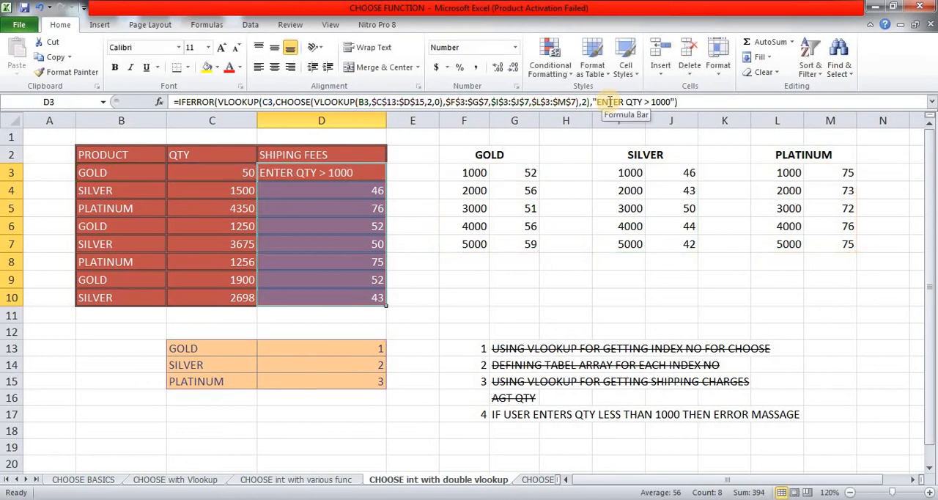
Step: Review the updated IFERROR formulas and their results in the shipping fees range D3:D10
key(Down)
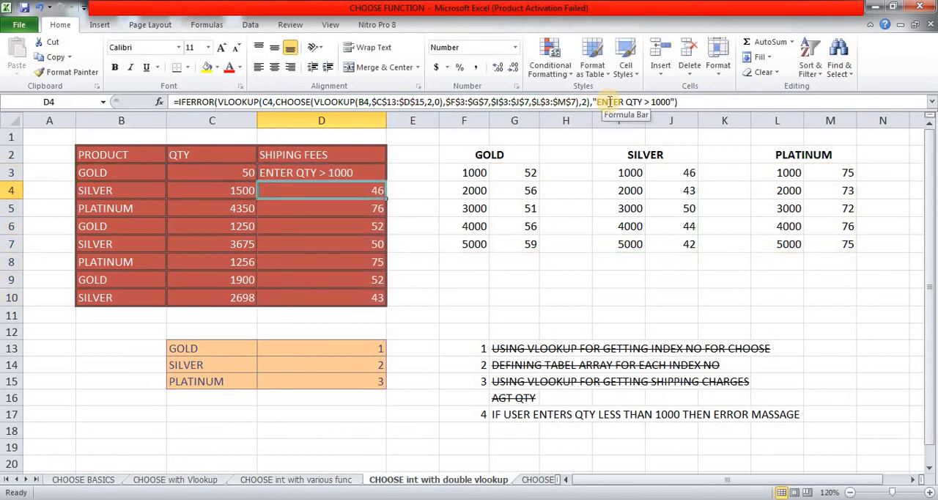
key(Up)
key(Down)
key(Down)
key(Down)
key(Down)
key(Down)
key(Down)
key(Down)
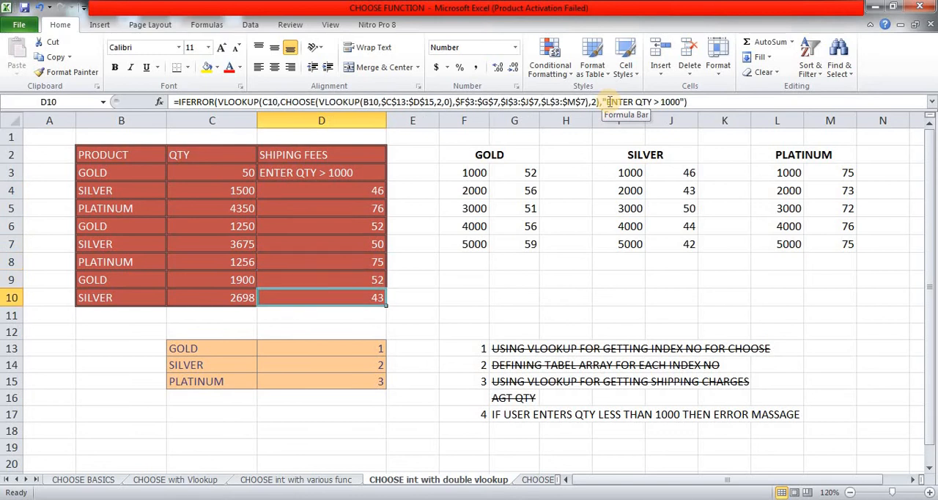
key(Up)
key(Up)
key(Up)
key(Up)
key(Up)
key(Up)
key(Up)
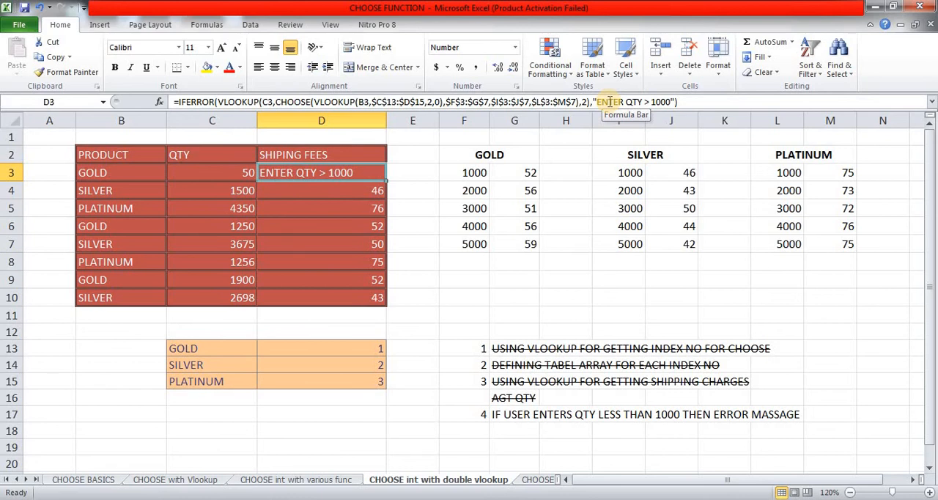
key(ctrl+shift+Down)
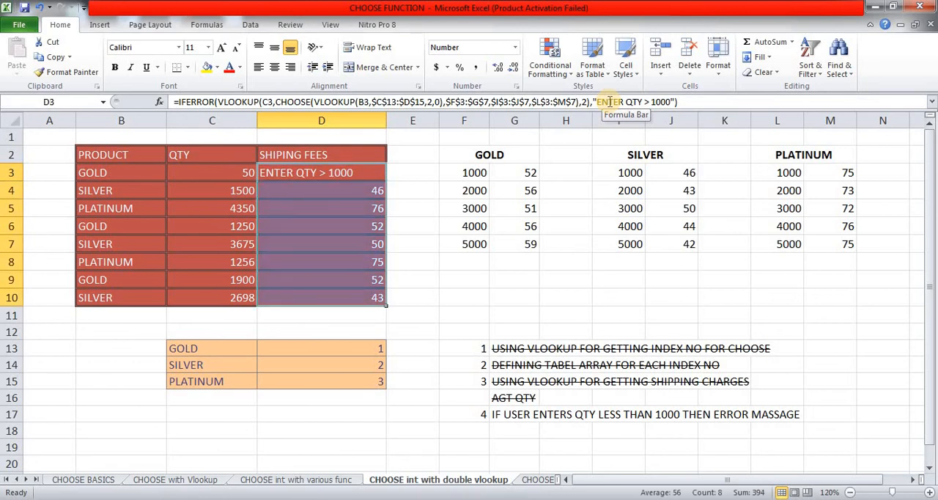
Step: Set the GOLD order's quantity in C3 to 501 to test the error message again
key(Left)
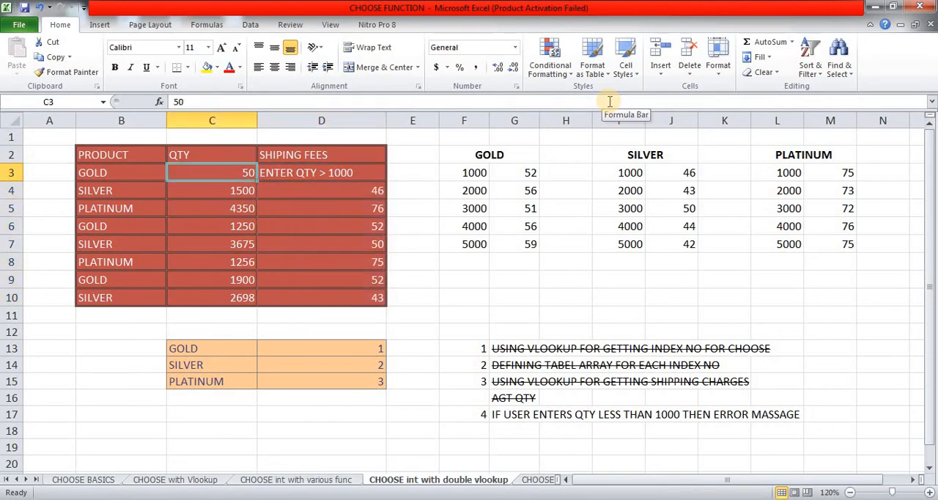
text(501)
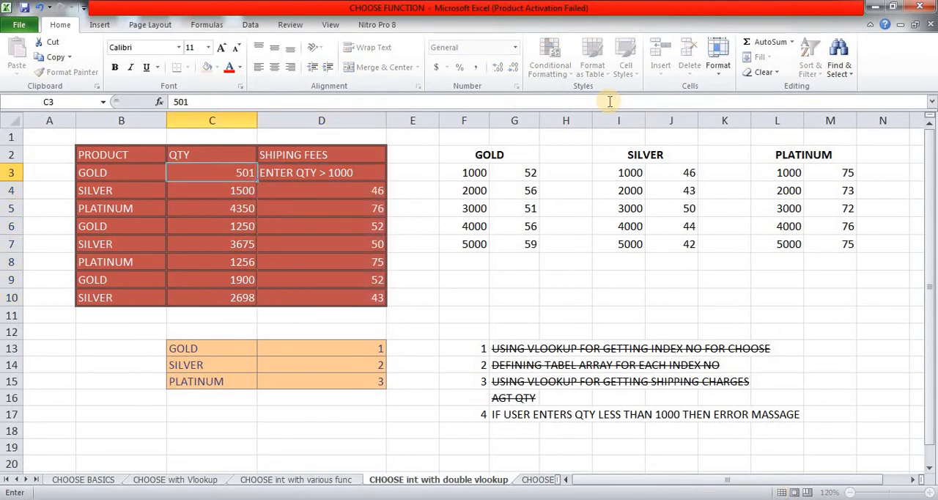
key(Return)
key(Up)
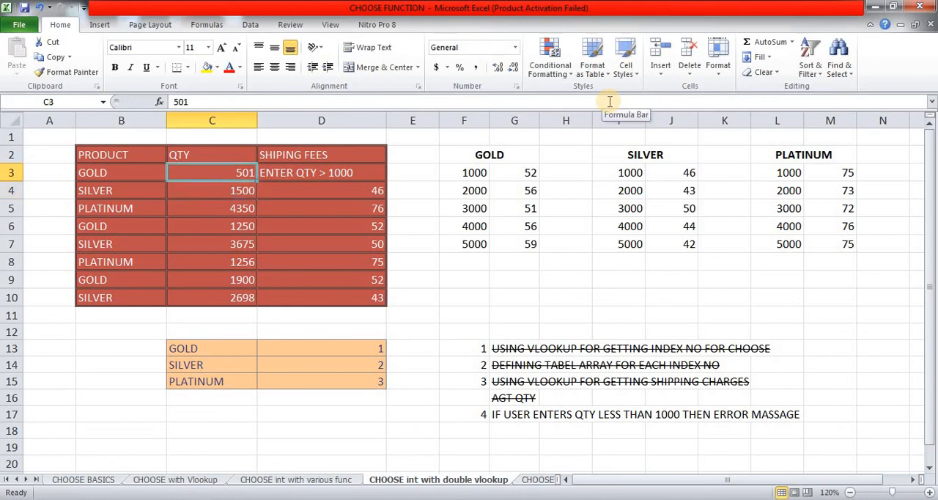
Step: Set the GOLD order's quantity in C3 to 1500
text(1500)
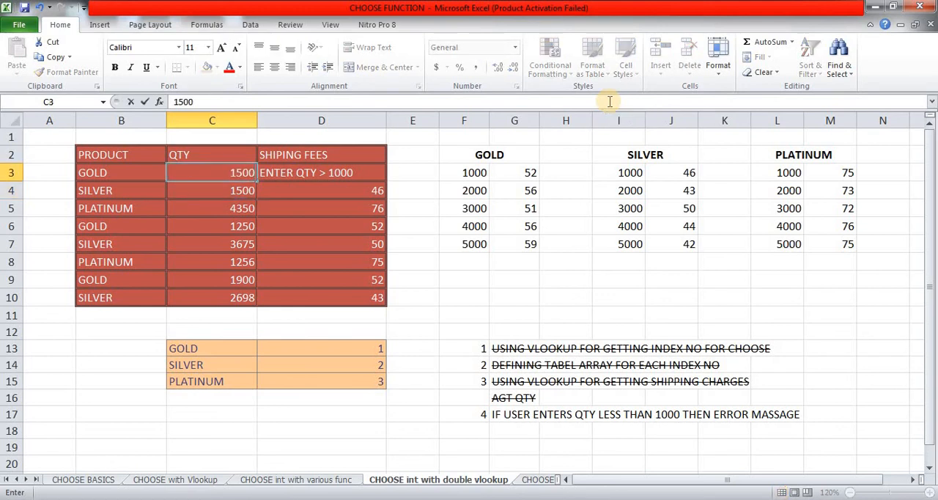
key(Return)
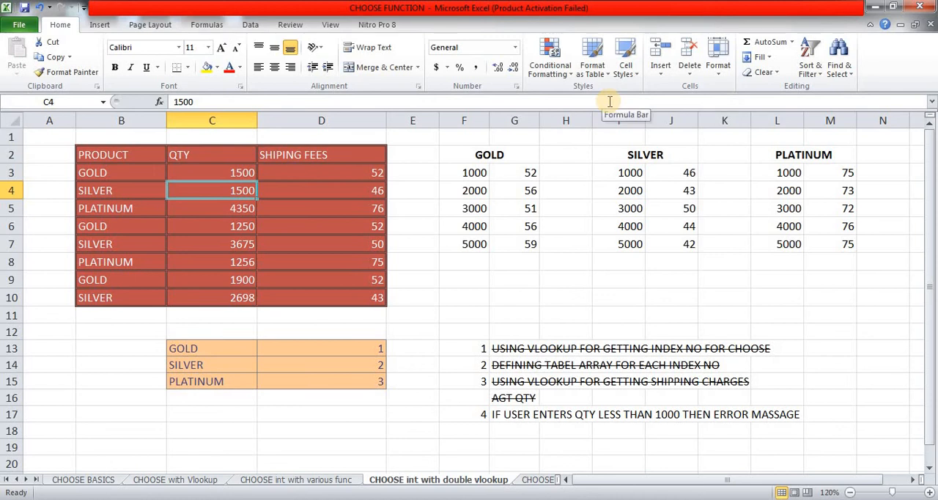
key(Down)
key(Down)
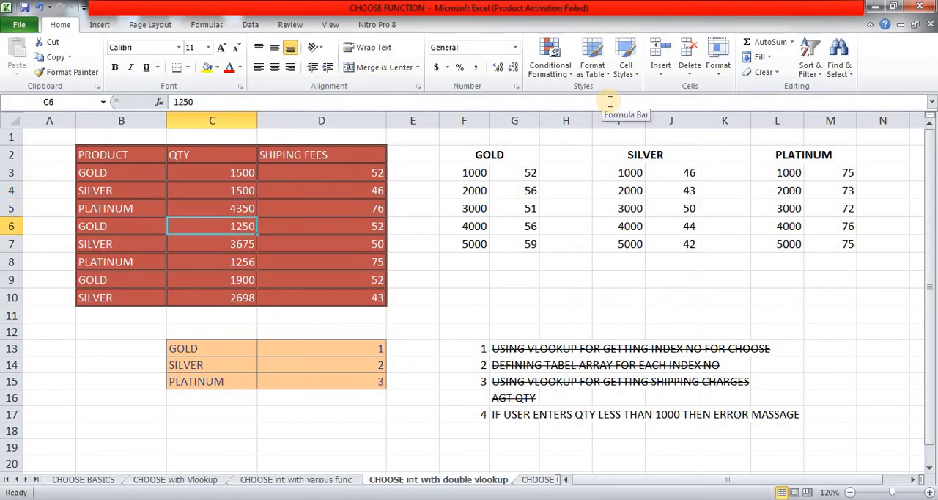
Step: Set the PLATINUM order's quantity in C8 to 850 to test the error message
key(Down)
key(Down)
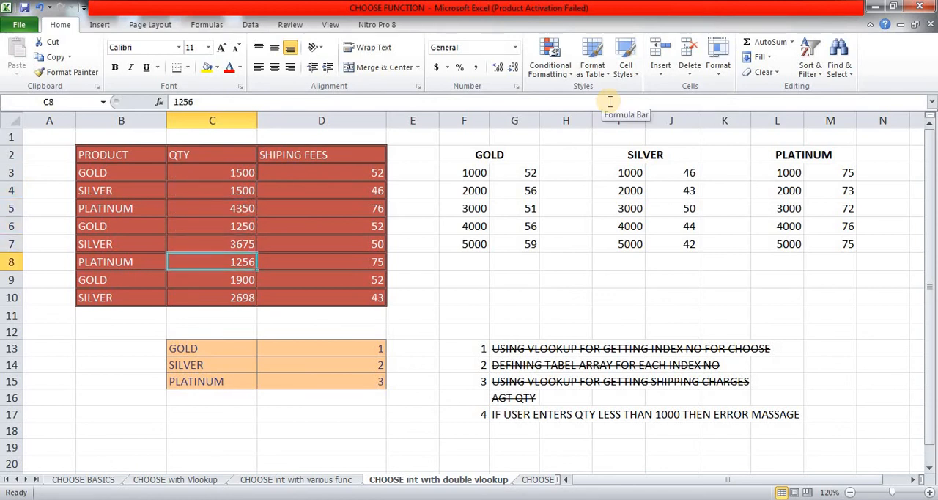
text(850)
key(Return)
Step: Set the PLATINUM order's quantity in C8 to 1290
key(Up)
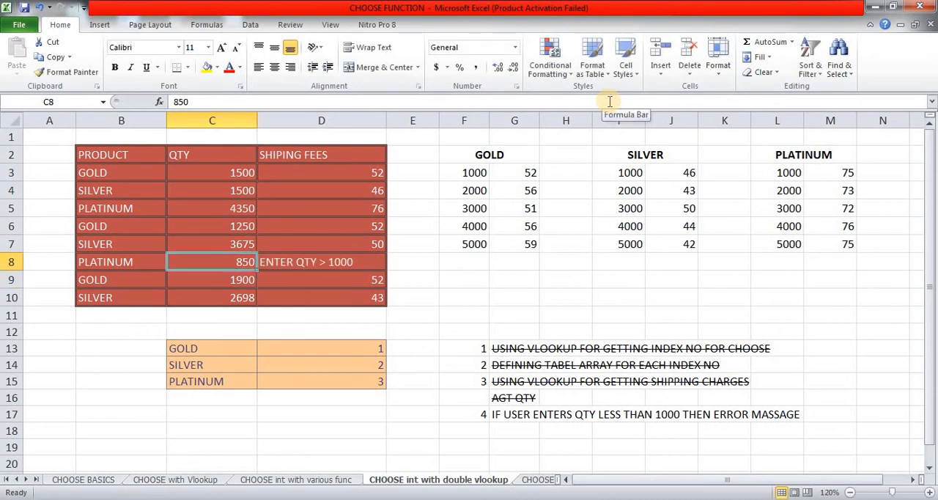
text(1290)
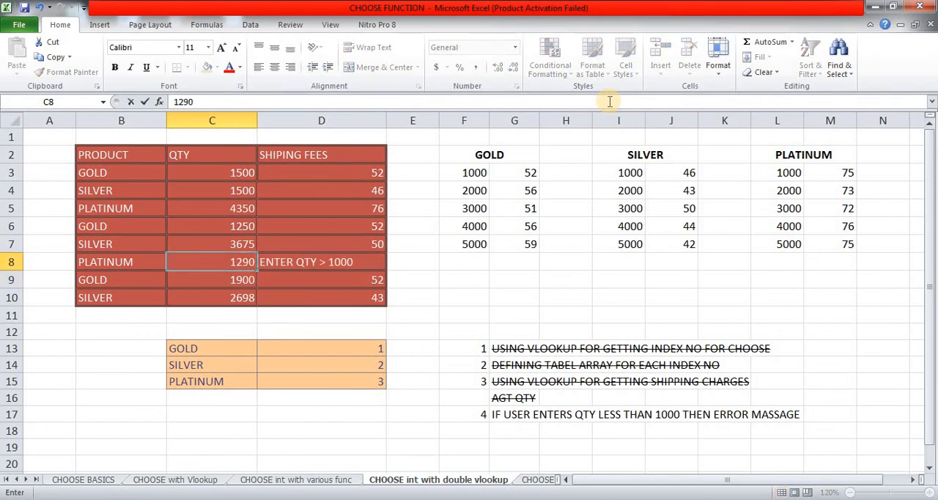
key(Return)
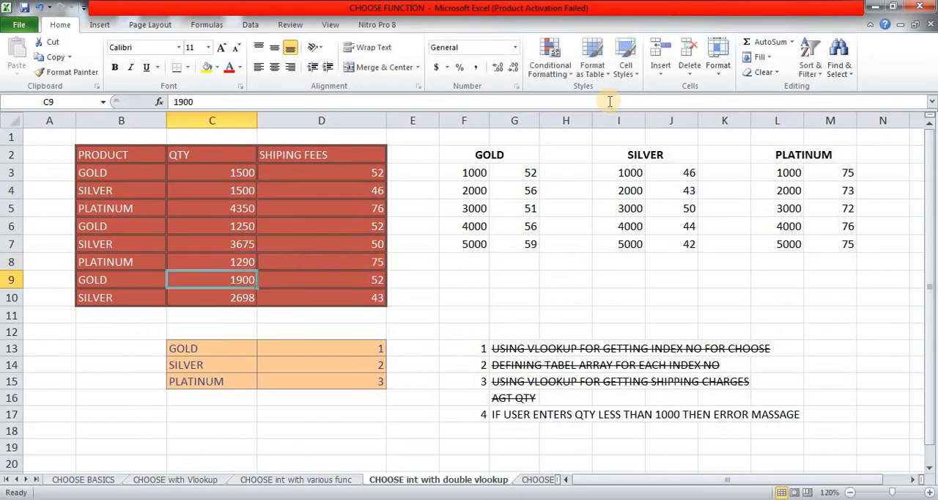
Step: Strike through the fourth task note in G17 about quantities less than 1000
key(Up)
key(Right)
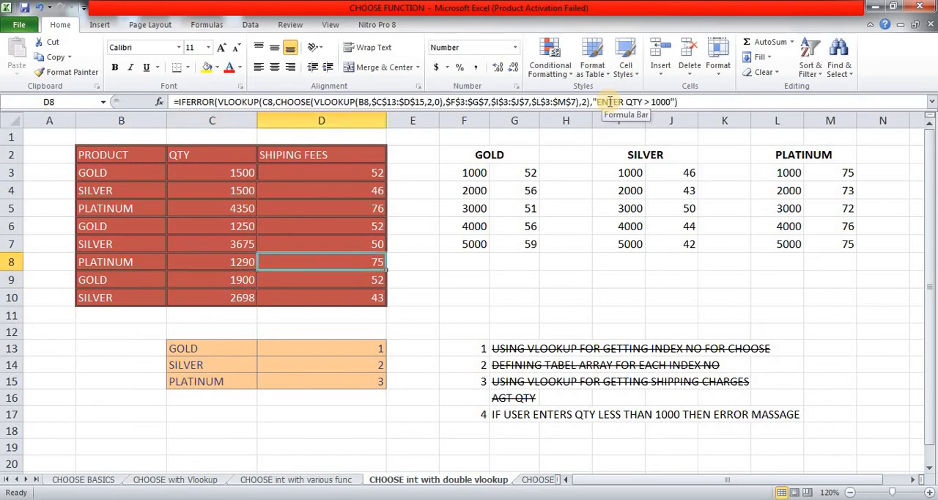
key(Right)
key(Right)
key(Right)
key(Down)
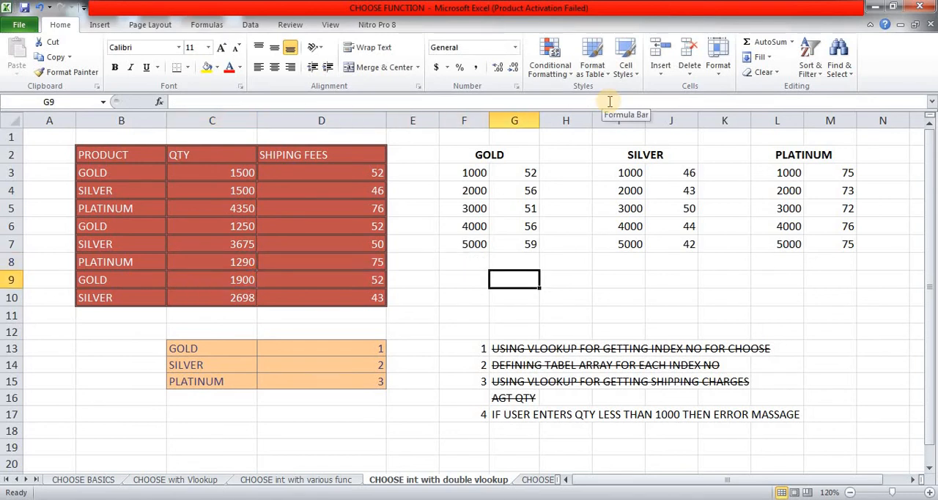
key(Down)
key(Down)
key(Down)
key(Down)
key(Down)
key(Down)
key(Down)
key(Down)
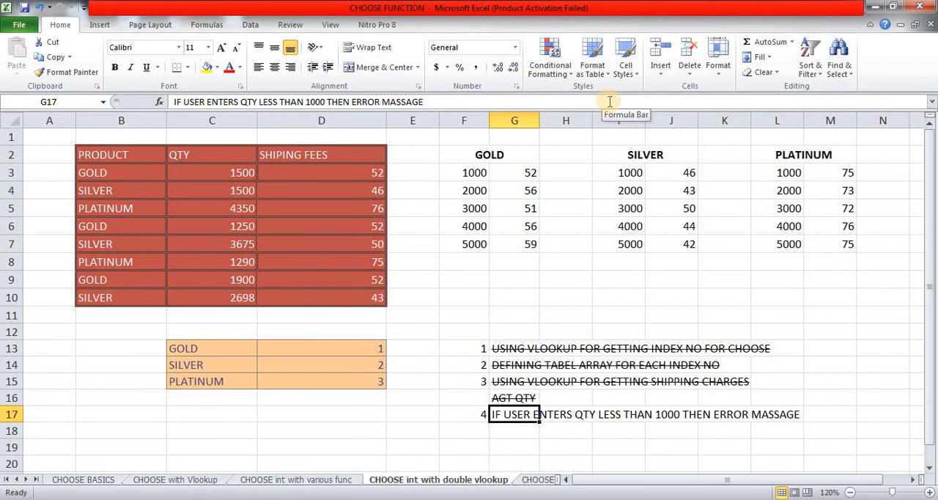
key(ctrl+5)
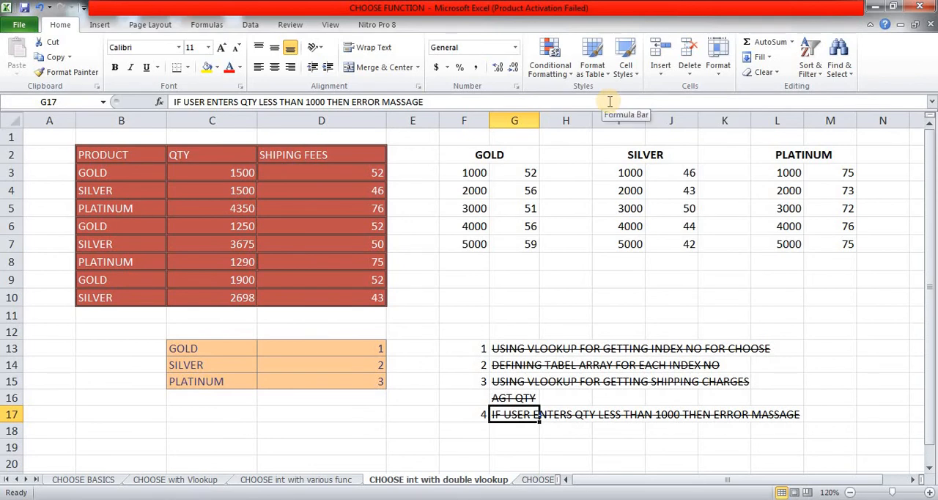
Step: Switch to the CHOOSE WITH ARRAY sheet and examine the source table's STUDENT NAME, EXAM and MARKS columns
click(329, 166)
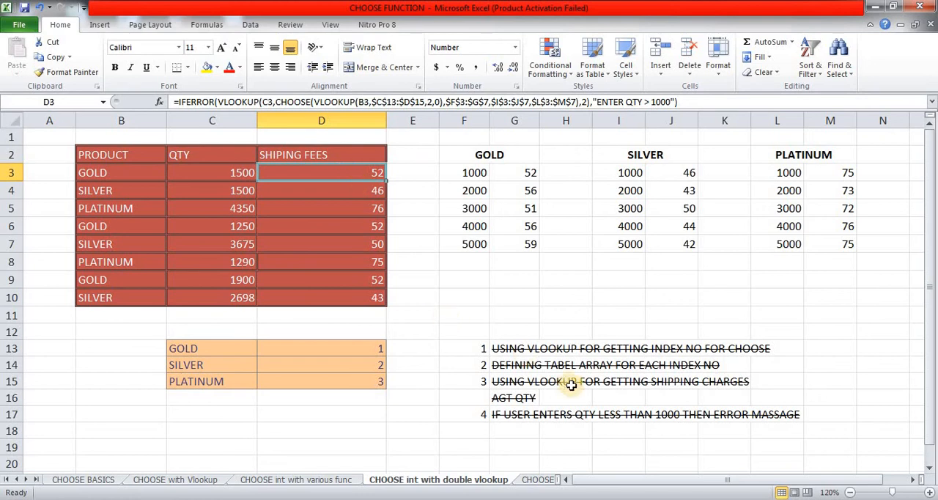
click(537, 479)
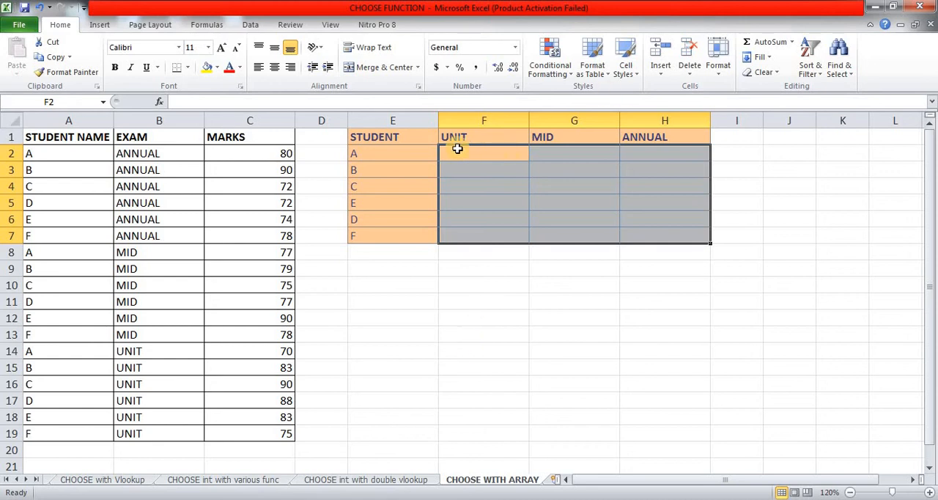
key(Down)
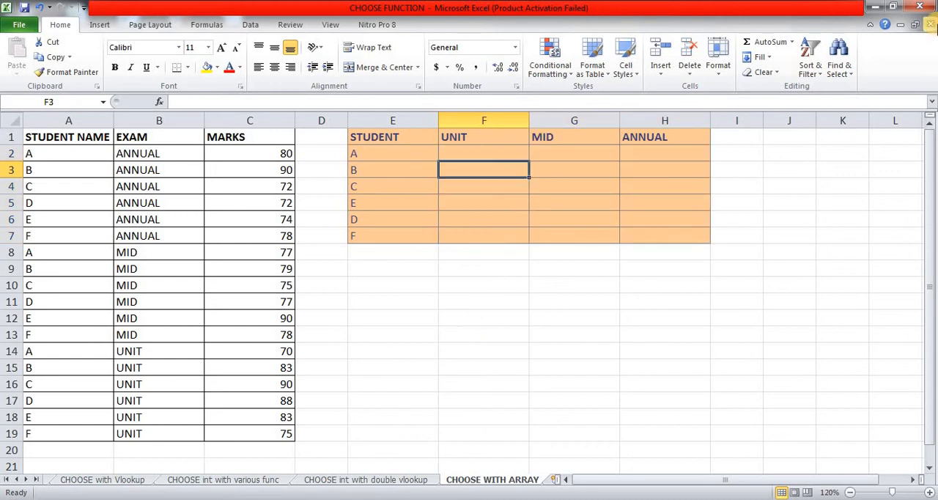
key(Up)
key(Left)
key(Left)
key(Left)
key(Left)
key(Left)
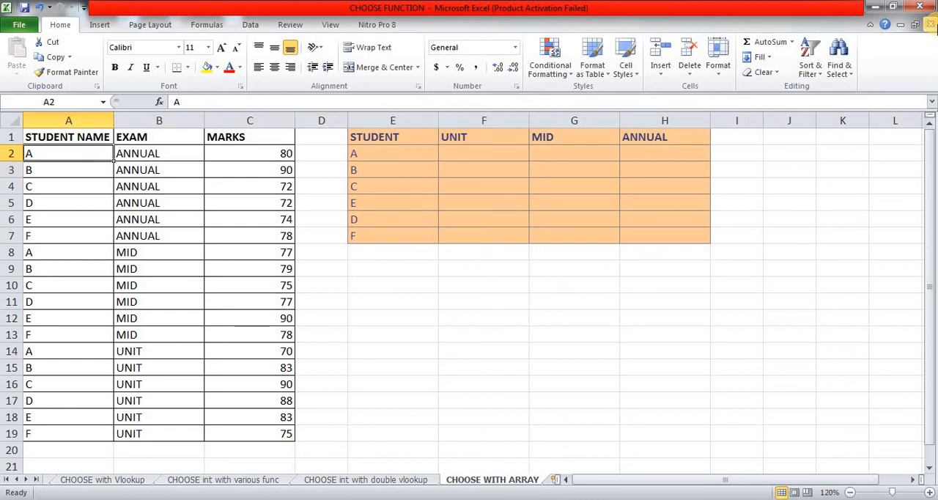
key(Right)
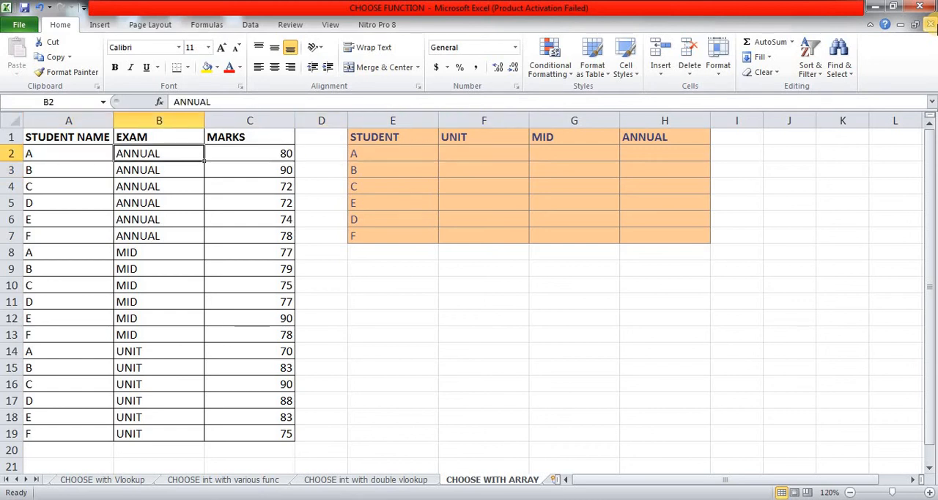
key(Right)
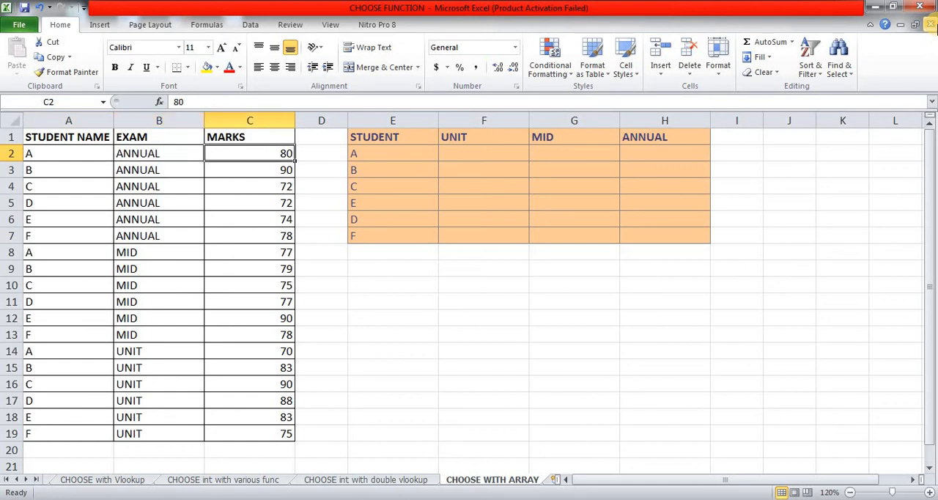
Step: Examine the result table's UNIT, MID and ANNUAL headings and its student list in E2:E7
key(Right)
key(Right)
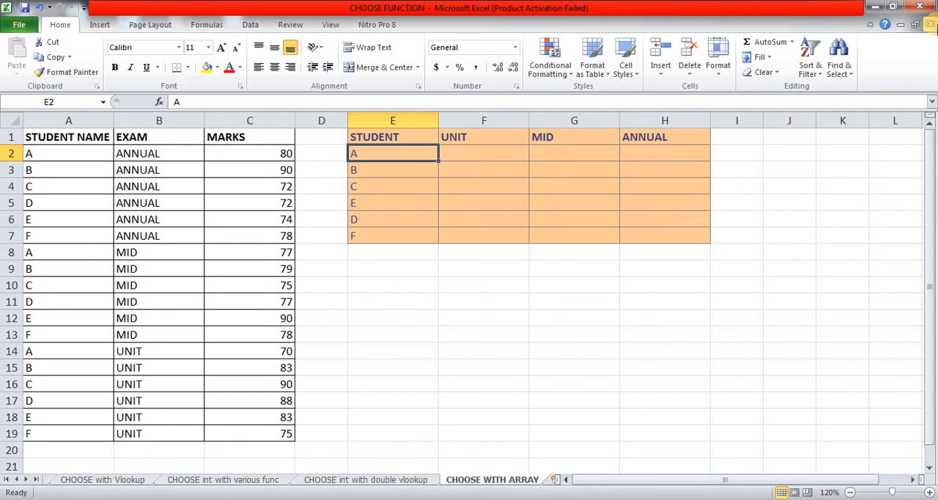
key(Up)
key(Right)
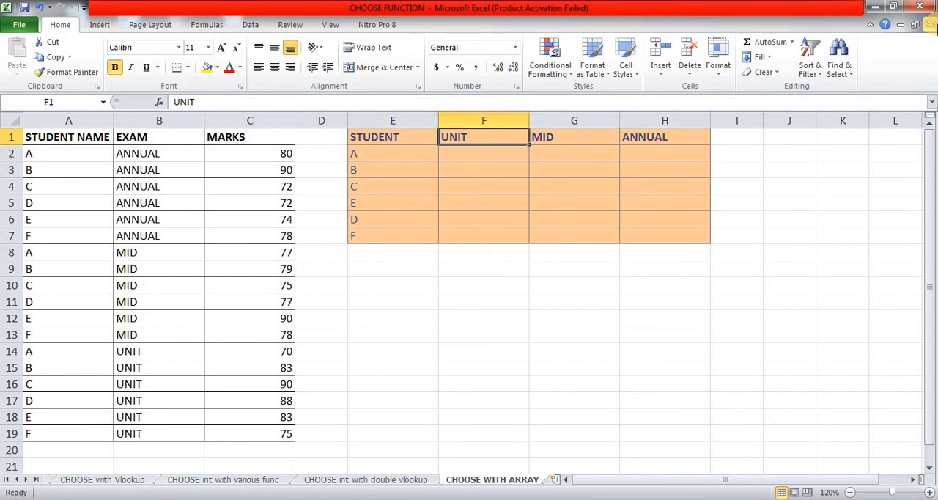
key(Right)
key(Right)
key(Down)
key(Left)
key(Left)
key(Left)
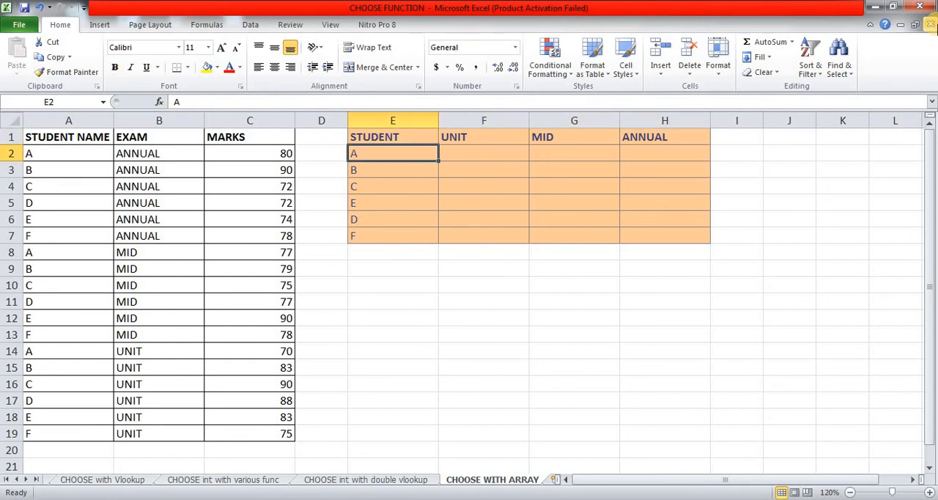
key(Down)
key(Down)
Step: Start a VLOOKUP formula in F2 for student A's UNIT marks
key(Down)
key(Down)
key(Down)
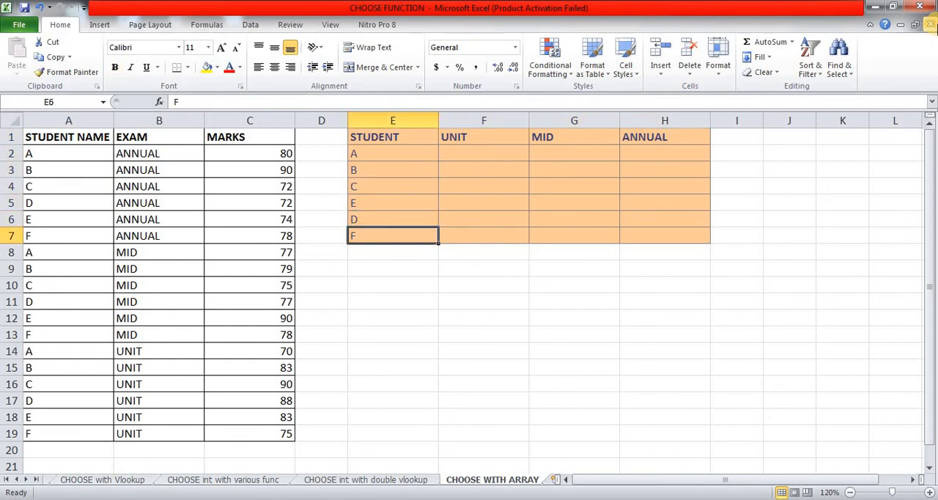
key(Up)
key(ctrl+Up)
key(Right)
key(Down)
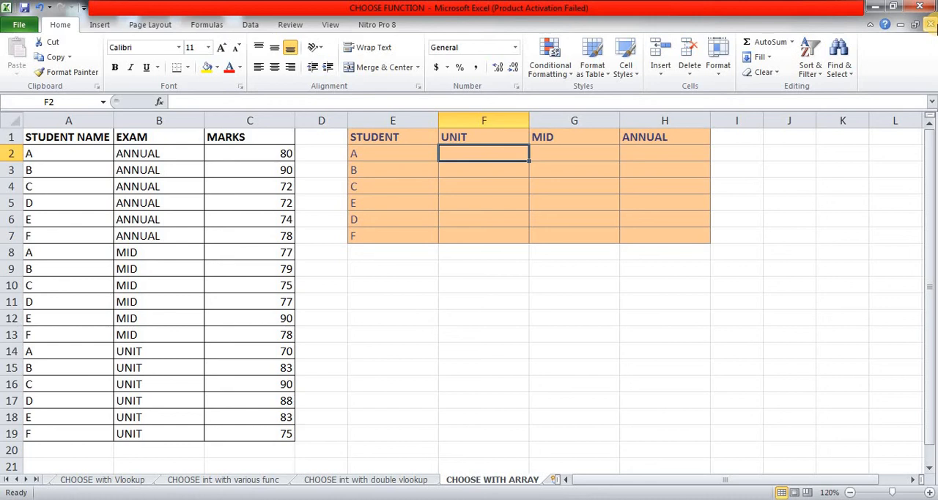
text(=VL)
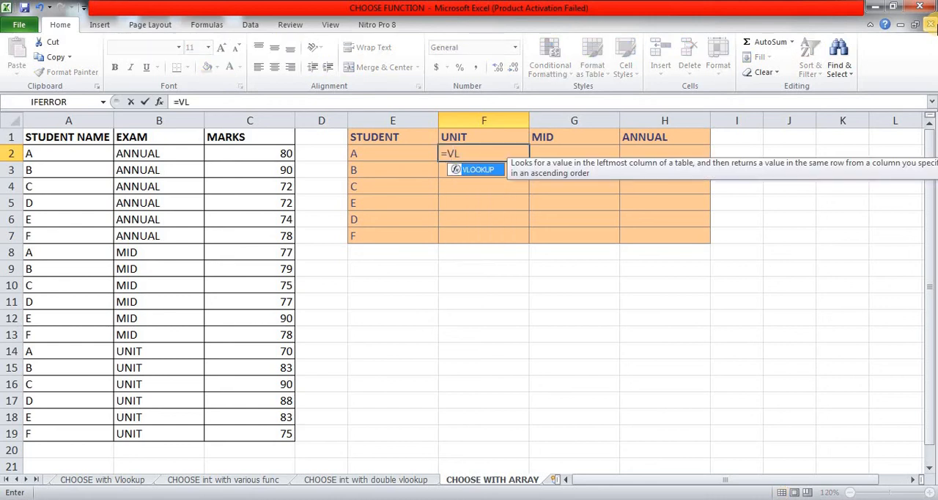
key(Tab)
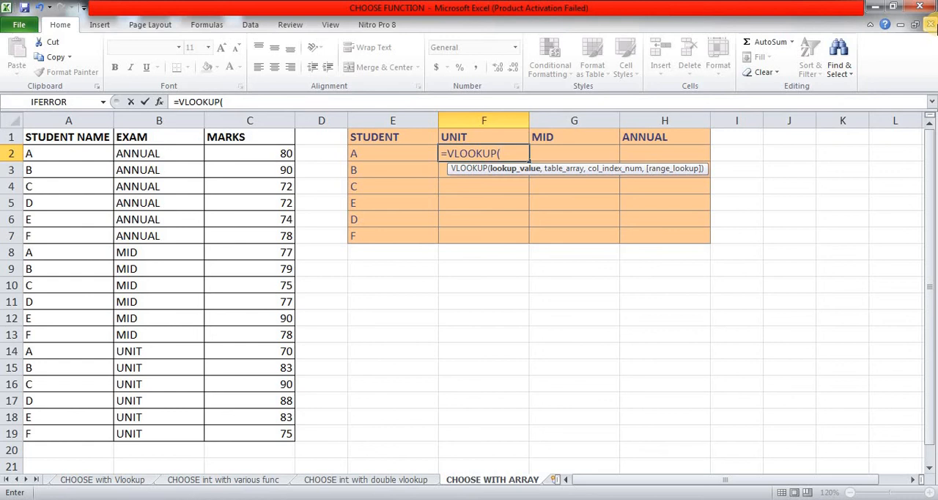
Step: Begin the lookup value in F2's VLOOKUP with the column-locked student reference joined to a hyphen, $E2&"-"
key(Left)
key(F4)
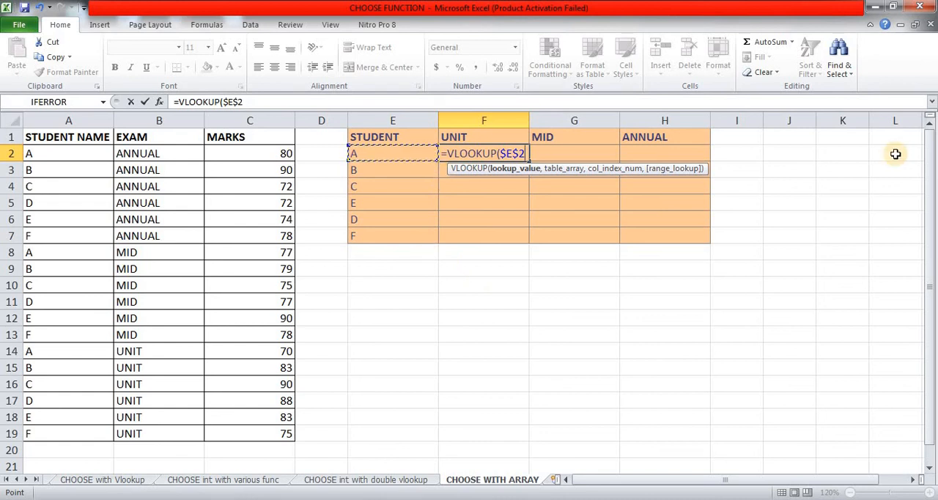
key(F4)
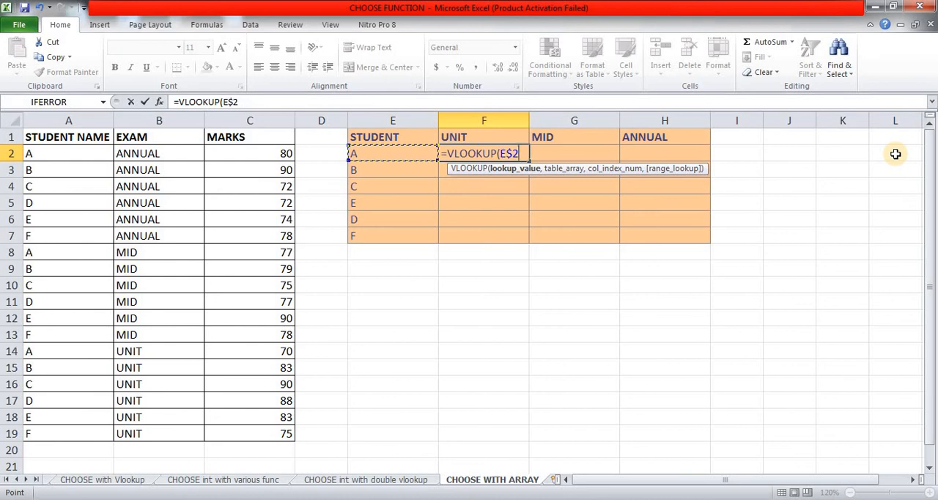
key(F4)
text(&"-")
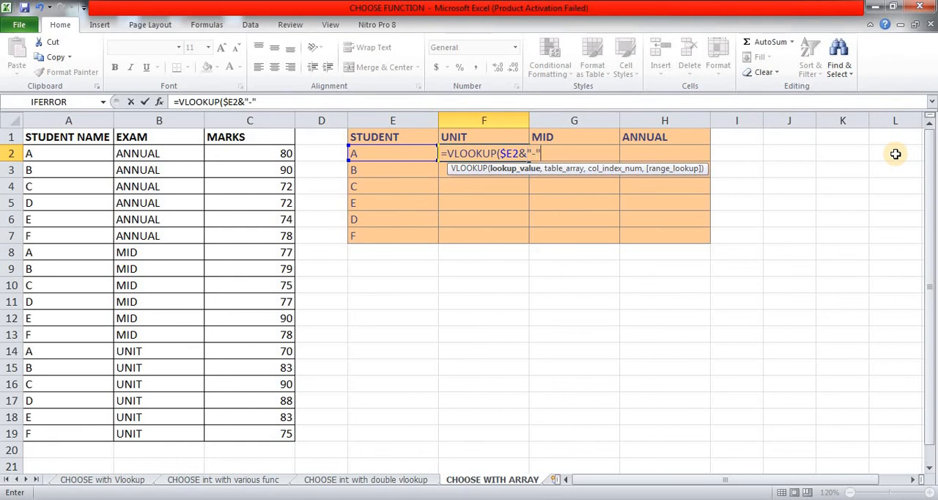
text(&)
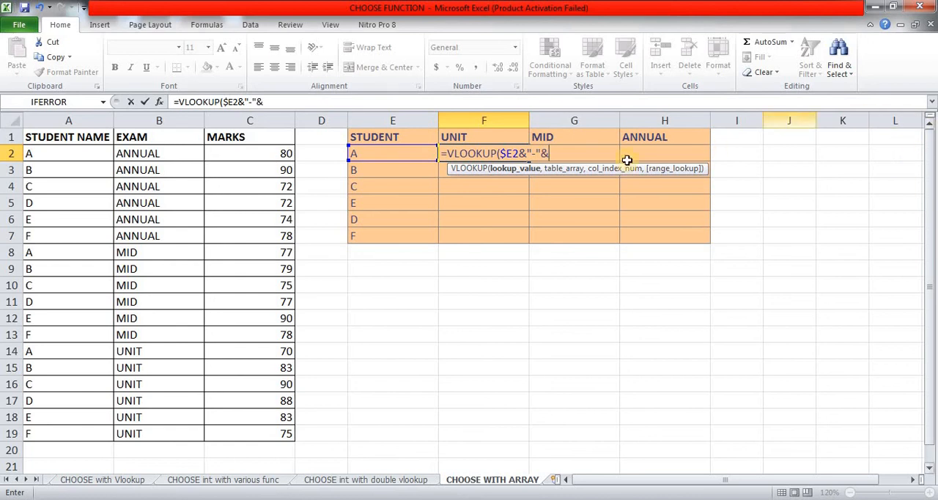
Step: Append the row-locked exam heading &F$1 to the lookup value and dismiss the Windows notification
click(488, 133)
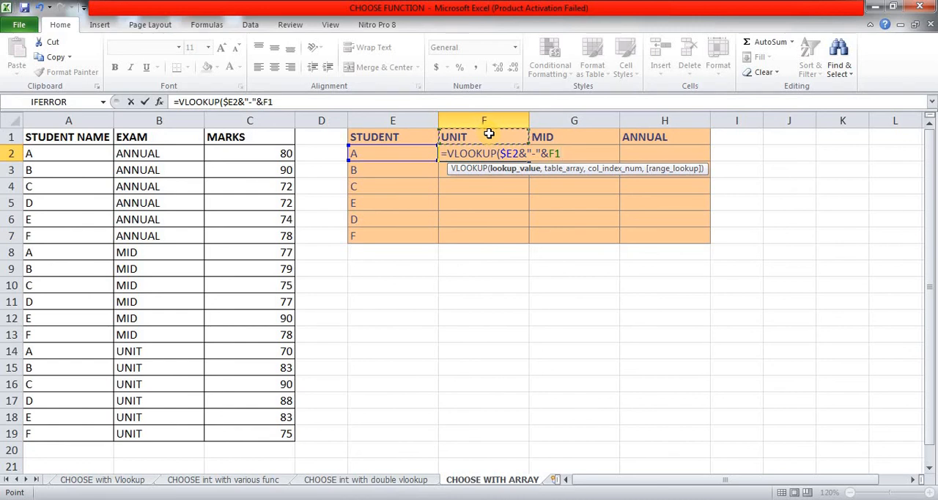
key(F4)
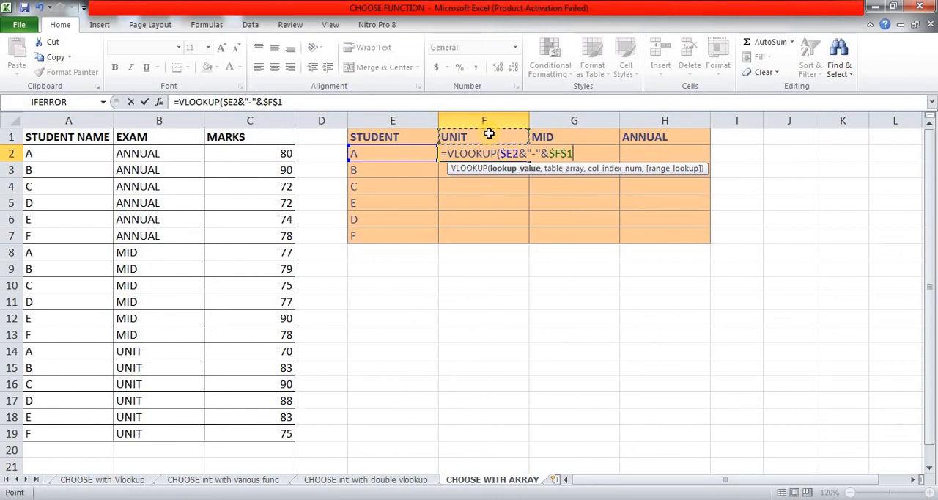
key(F4)
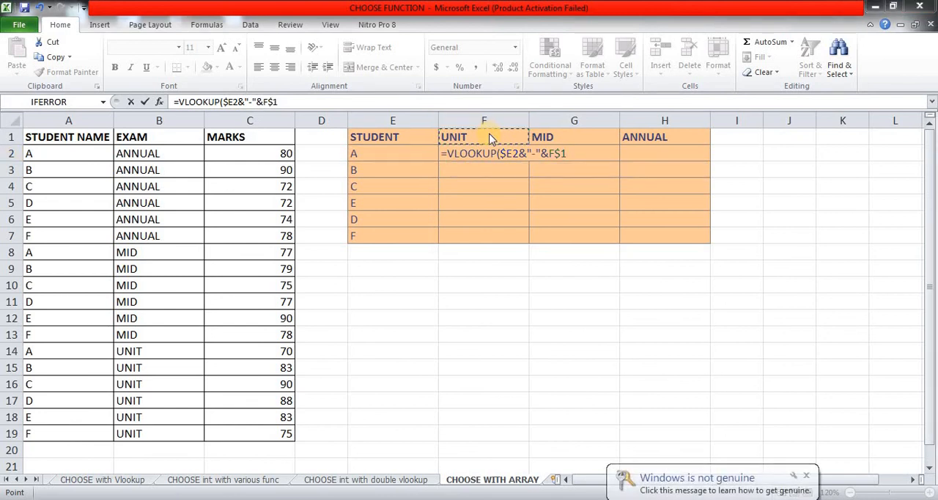
click(806, 476)
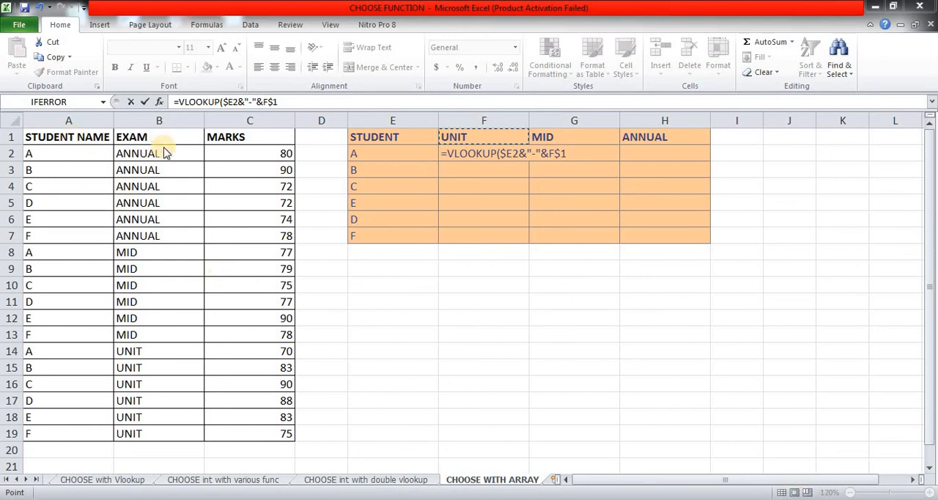
Step: Start the table array argument as a CHOOSE function with the array constant {1,2} as its index number
click(305, 102)
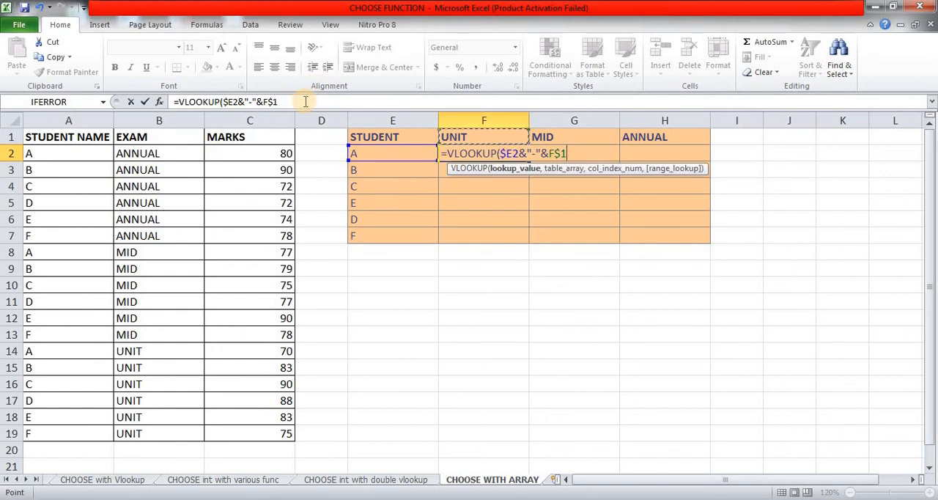
text(,CHOO)
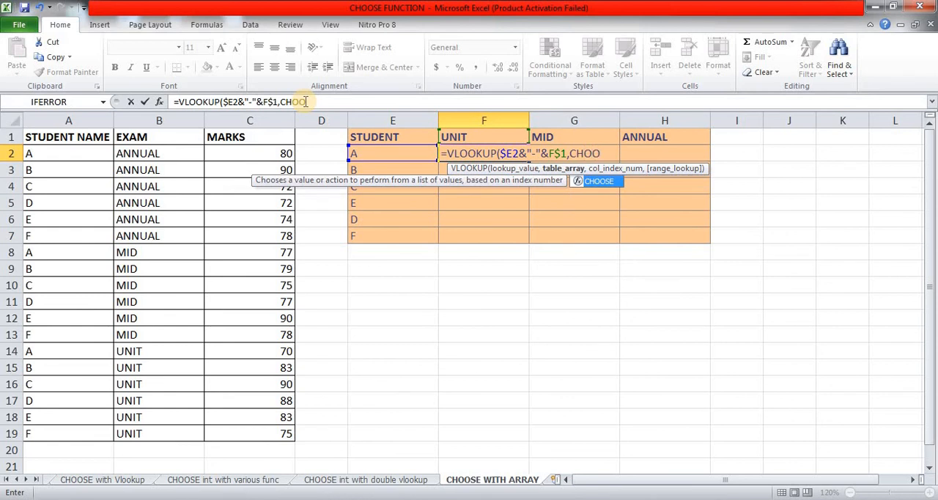
key(Tab)
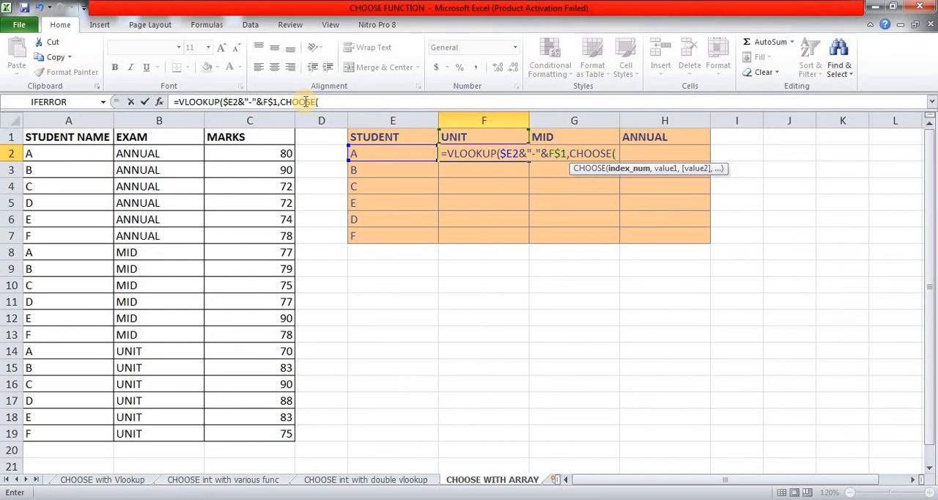
text({1,2},)
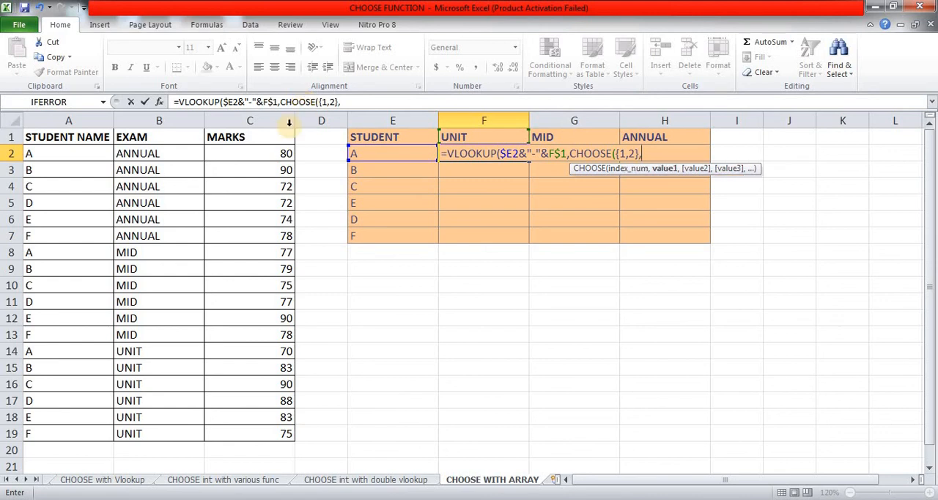
Step: Begin CHOOSE's first value with the absolute student name range joined to a hyphen, $A$2:$A$19&"-"
click(67, 153)
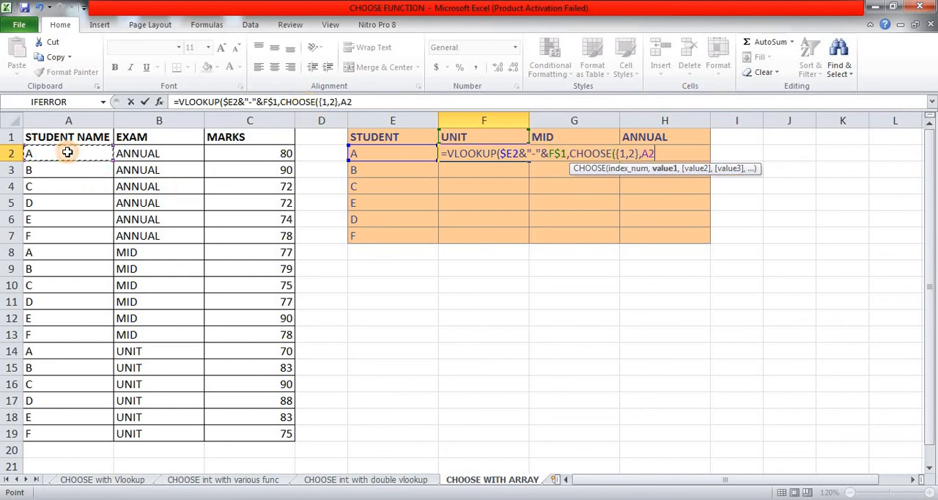
key(ctrl+shift+Down)
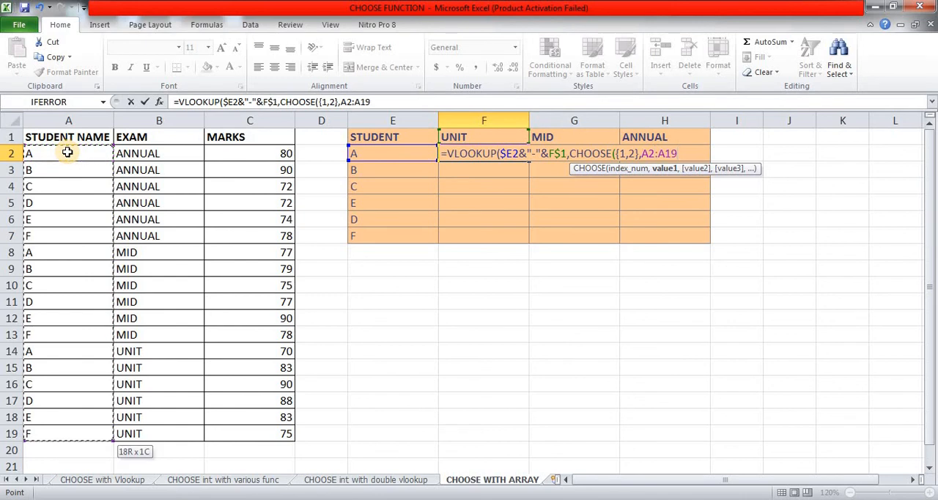
key(F4)
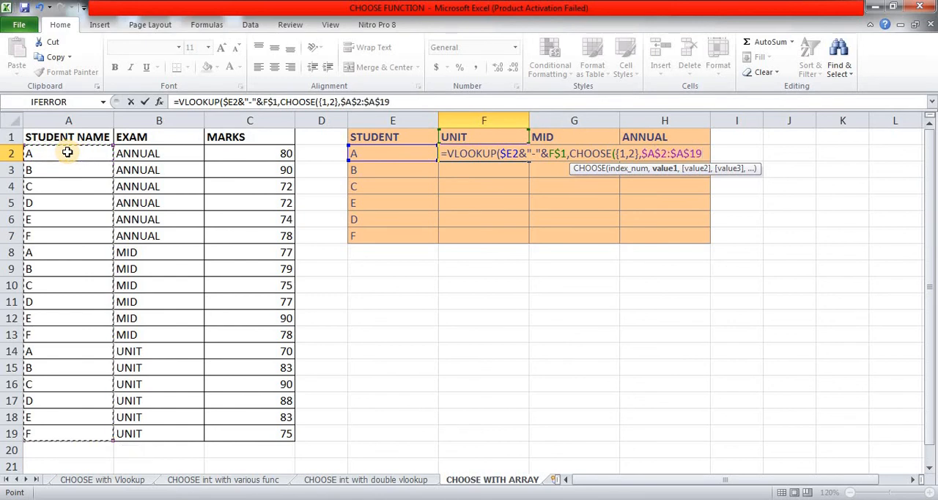
text(&)
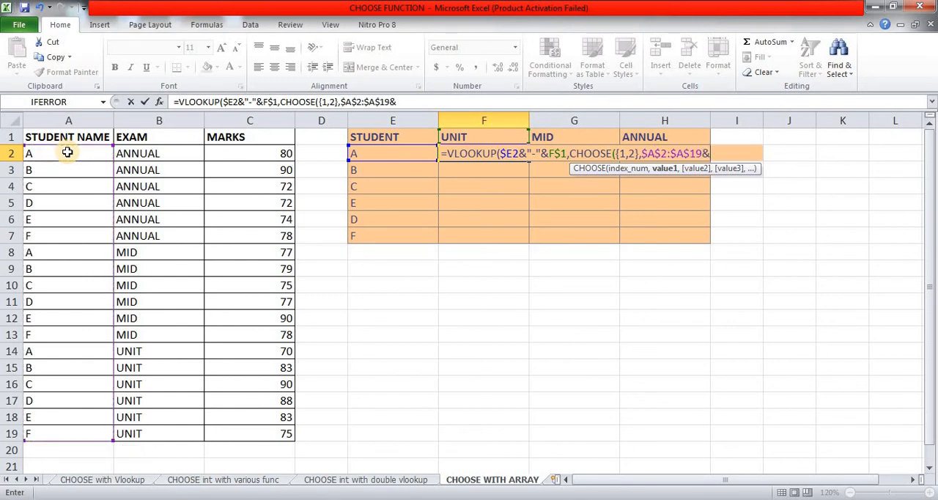
click(246, 101)
key(shift+Right)
key(shift+Right)
key(shift+Right)
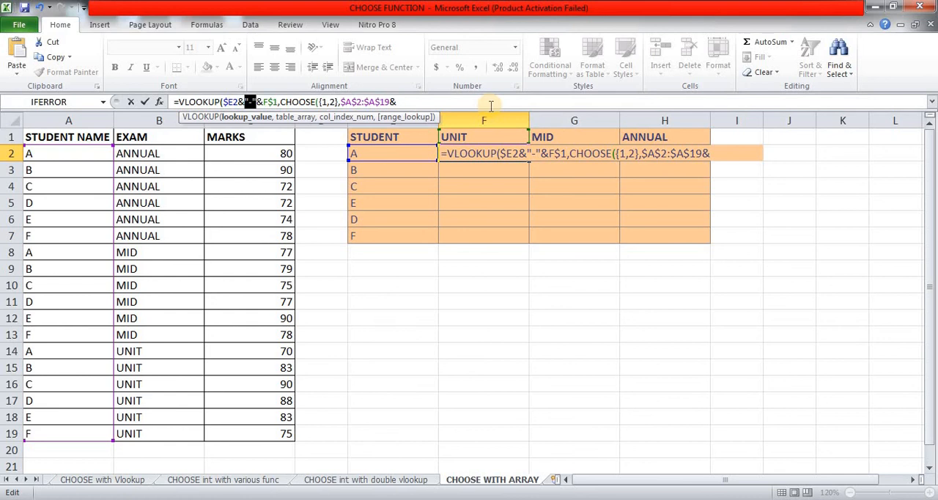
key(End)
text(&"-")
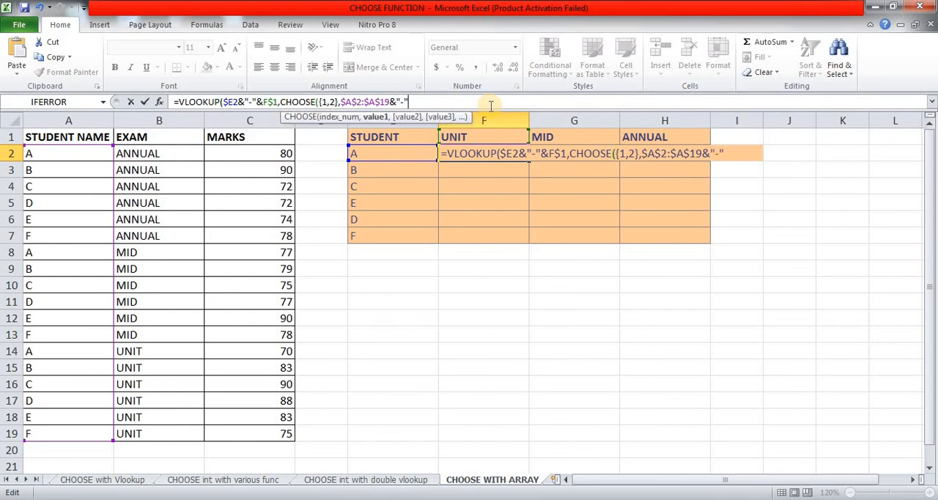
text(&)
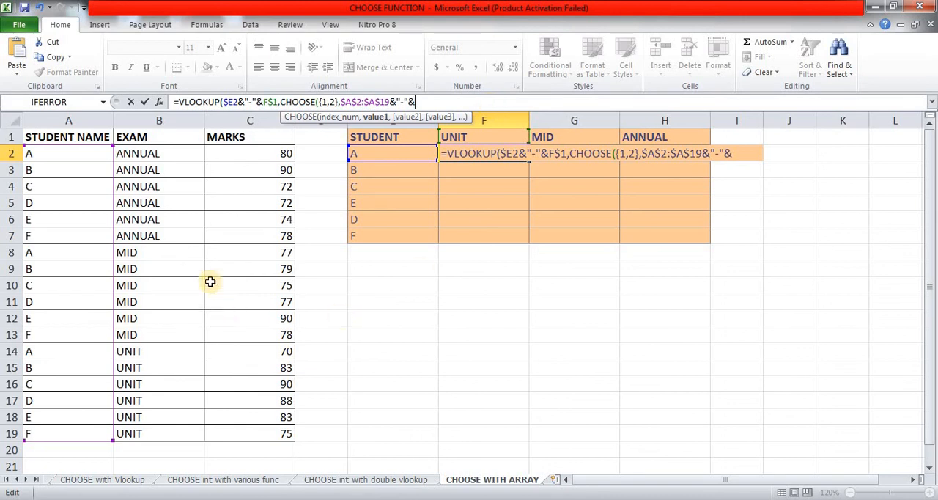
Step: Join the absolute EXAM range to CHOOSE's first value as &$B$2:$B$19
click(165, 154)
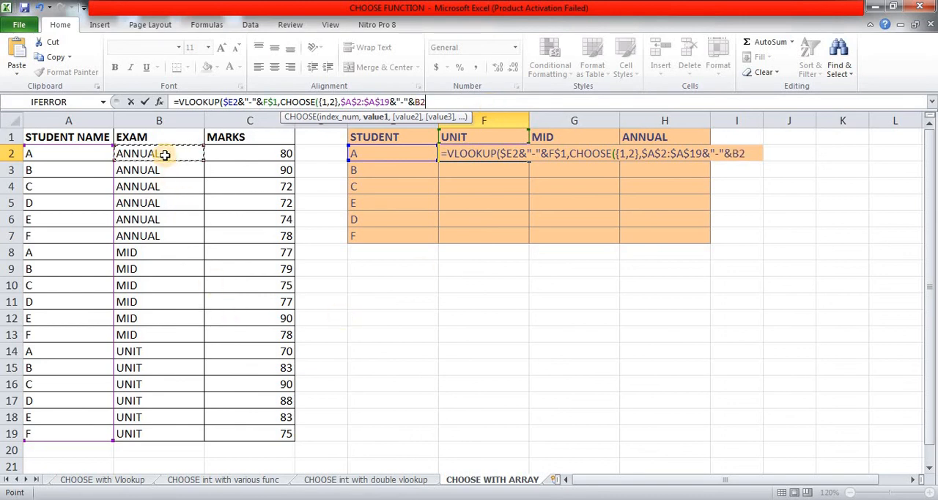
key(ctrl+shift+Down)
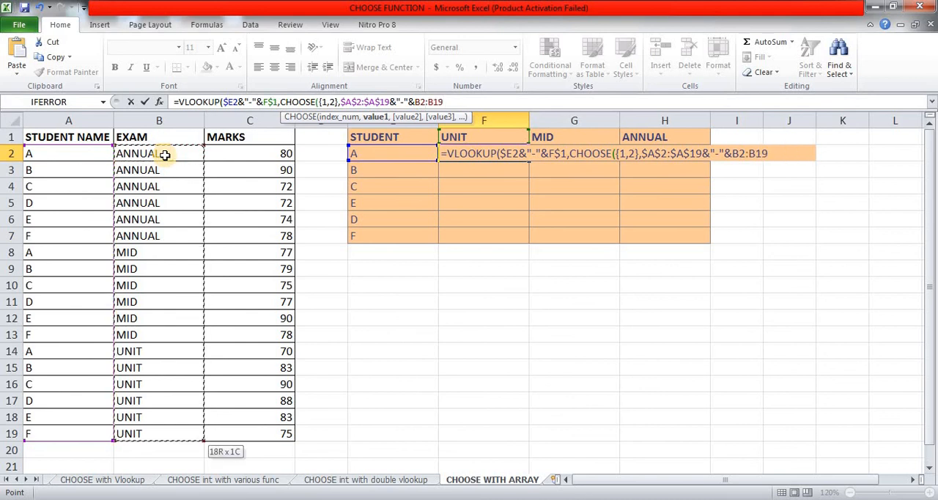
key(F4)
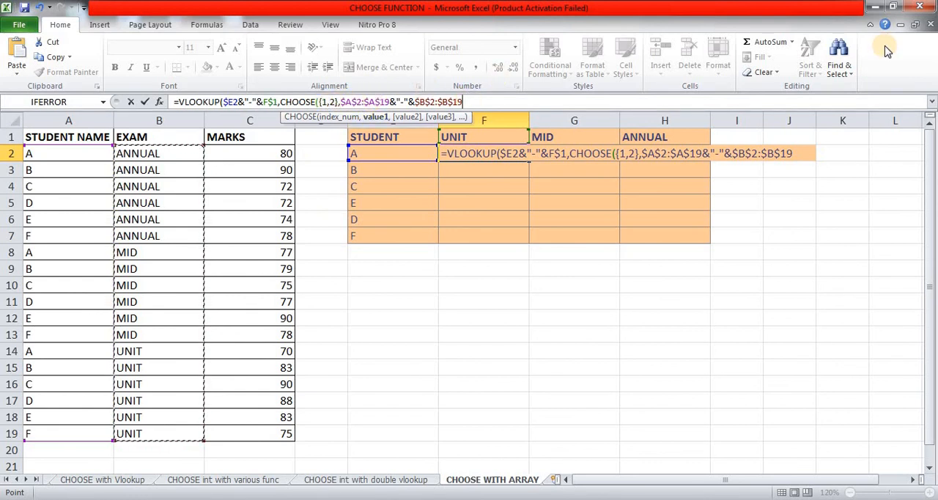
Step: Add the absolute MARKS range $C$2:$C$19 as CHOOSE's second value and close the CHOOSE function
text(,)
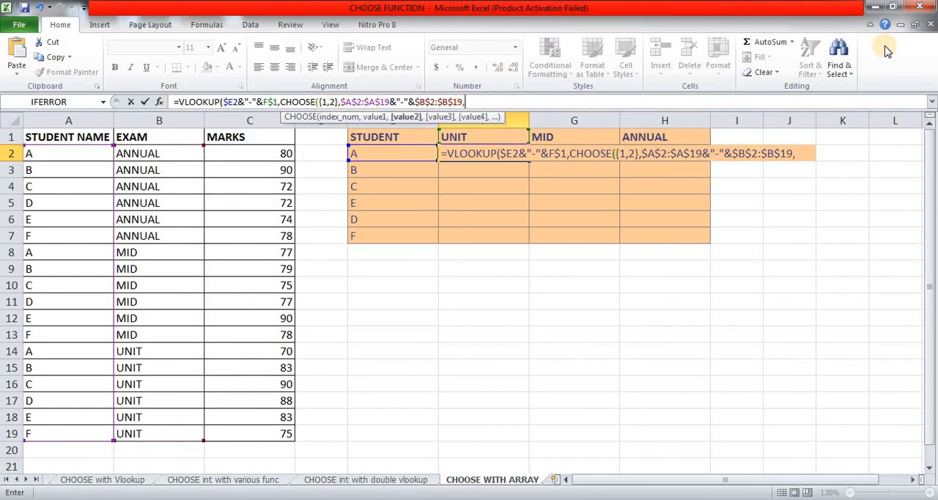
click(274, 148)
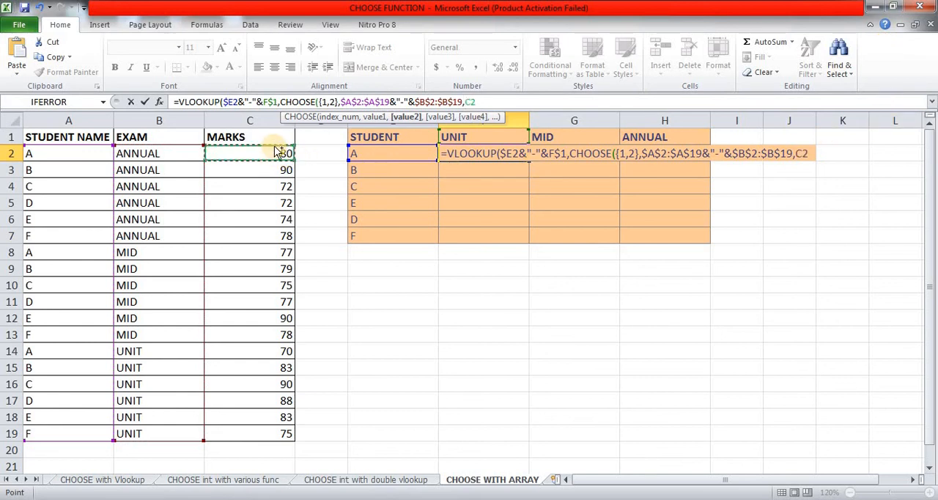
key(ctrl+shift+Down)
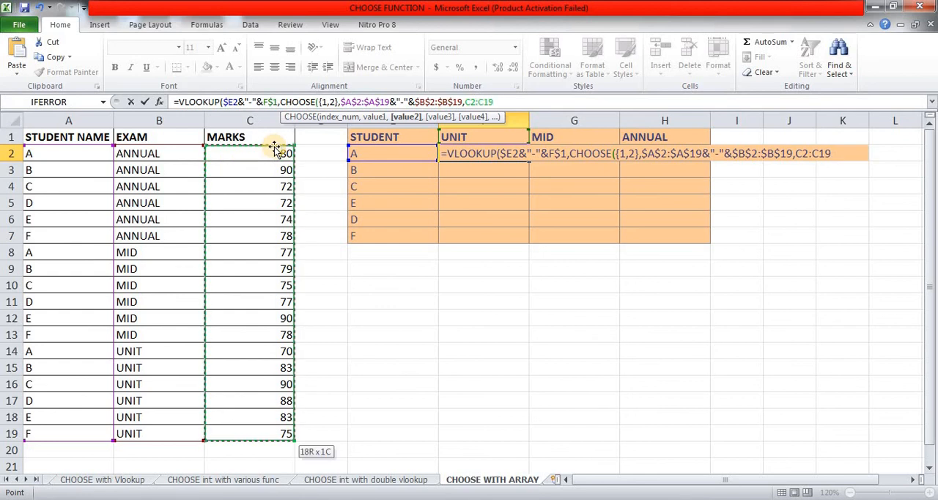
key(F4)
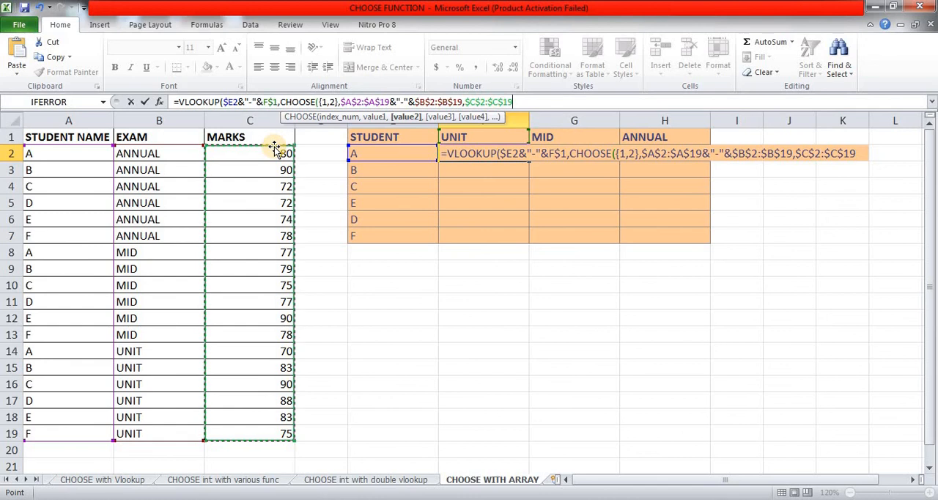
text())
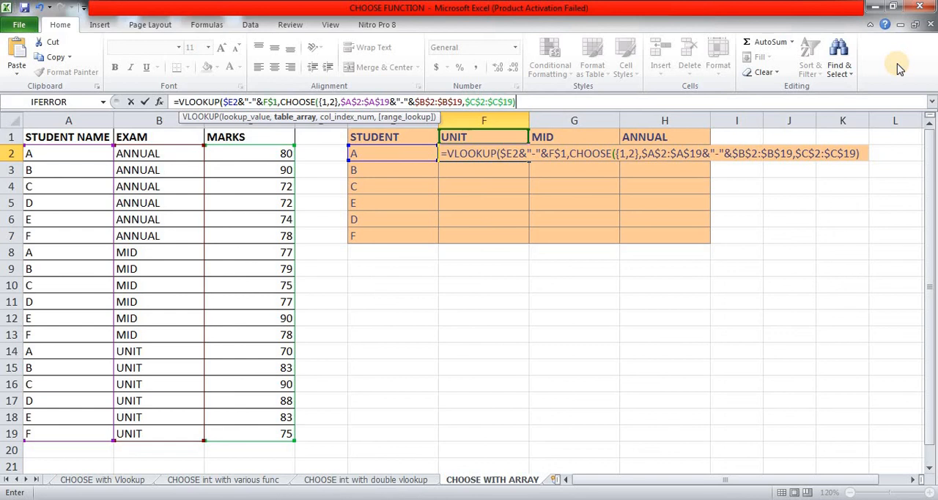
Step: Finish the VLOOKUP with column index 2 and match type 0, enter it as an array formula, and fill it across F2:H7
text(,)
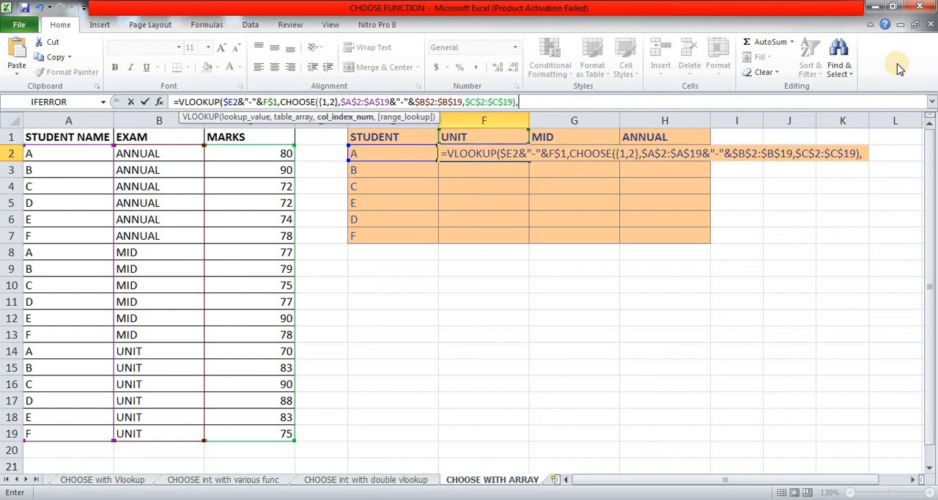
text(2,)
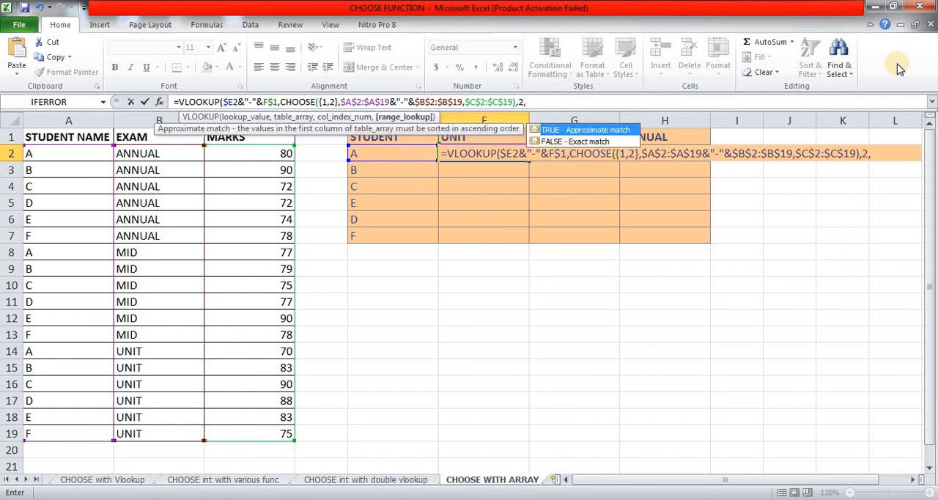
text(0)
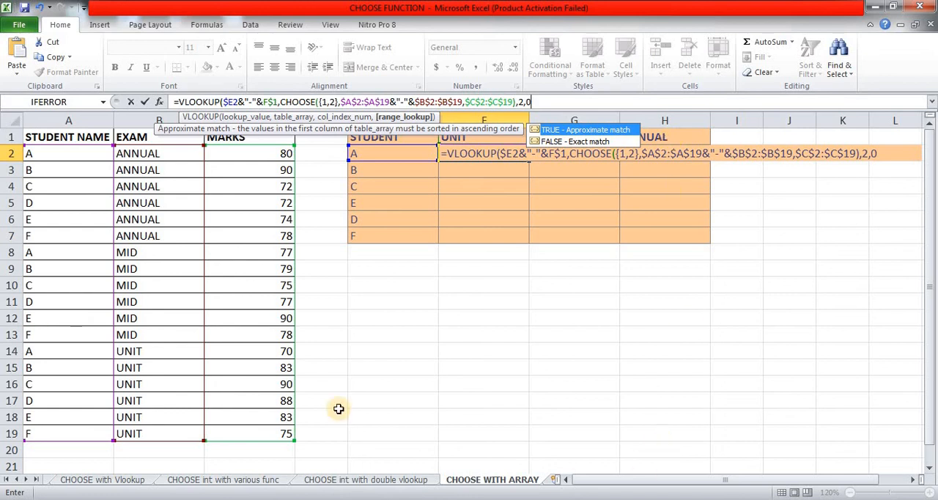
text())
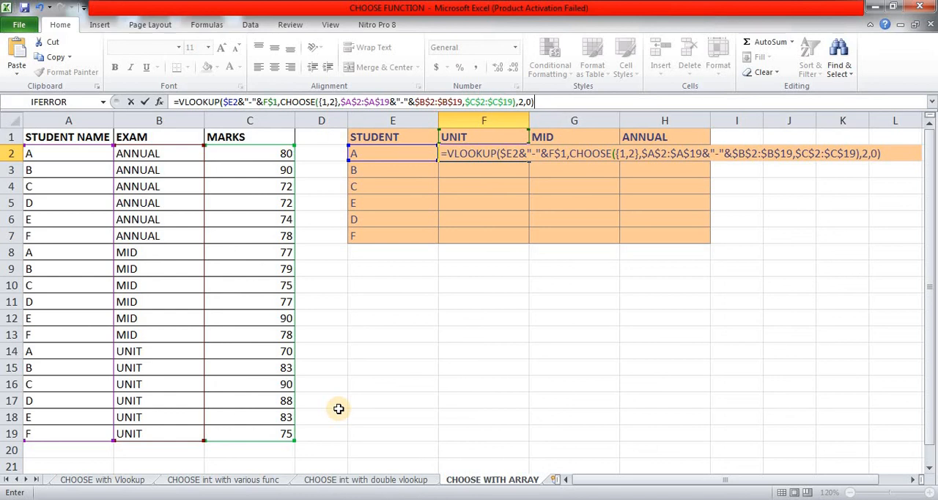
key(ctrl+shift+Return)
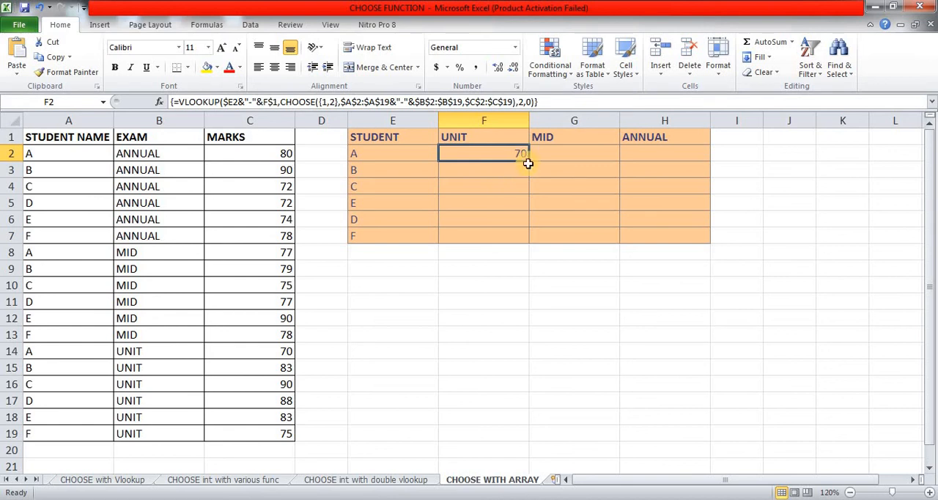
drag(528, 159, 677, 235)
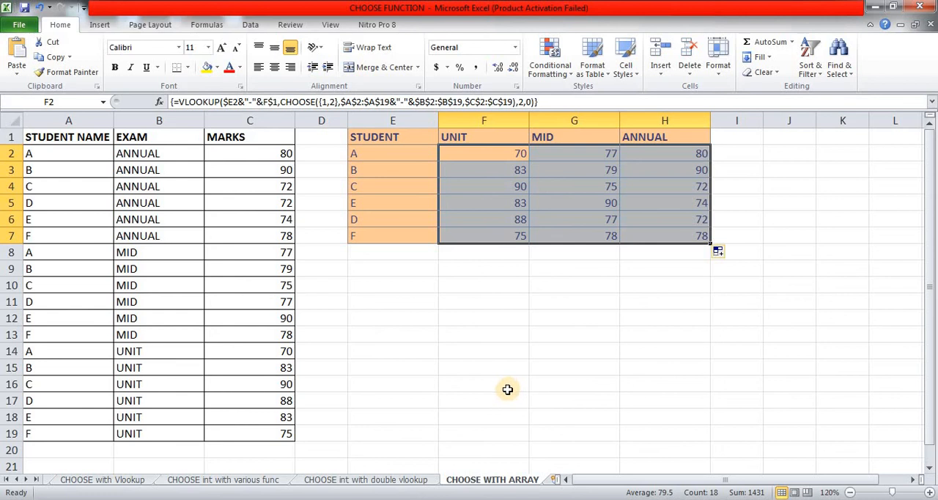
Step: Add filters to header row 1 and filter the STUDENT NAME column to show only student B
click(60, 137)
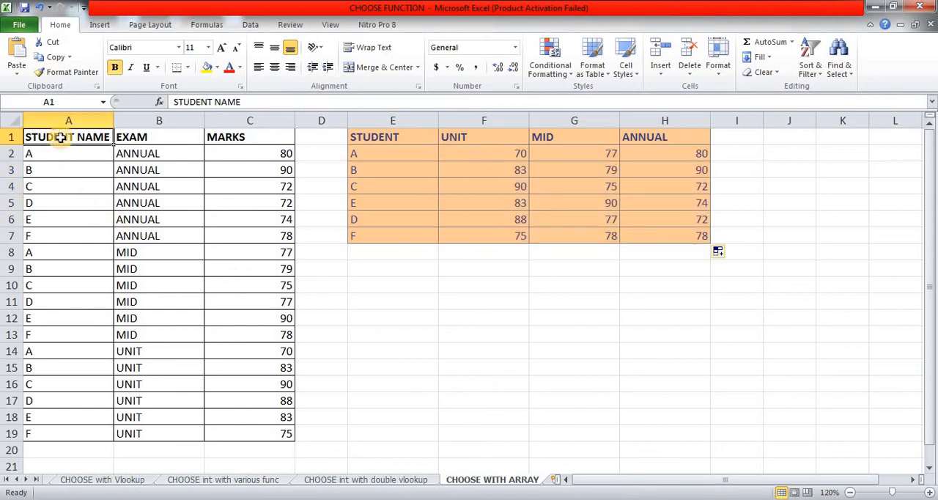
key(shift+space)
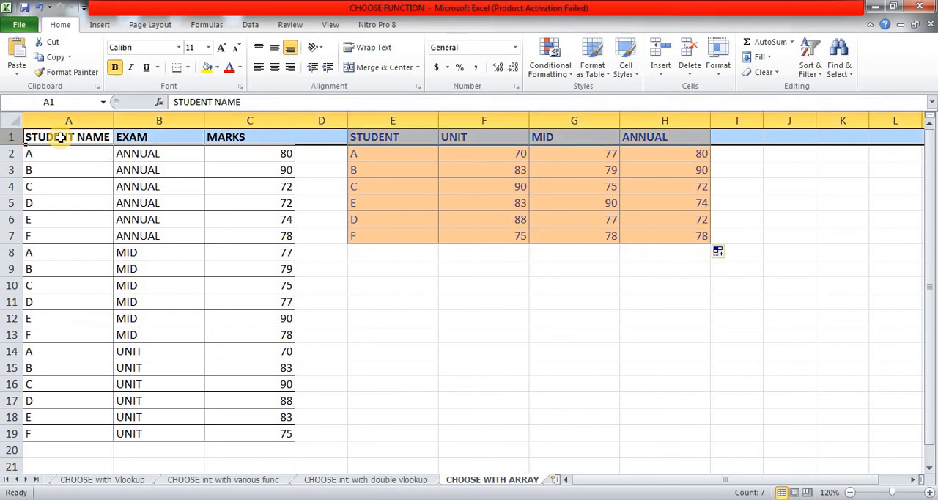
key(ctrl+shift+l)
click(61, 137)
key(alt+Down)
key(Down)
key(Down)
key(Down)
key(Down)
key(Down)
key(Down)
key(Down)
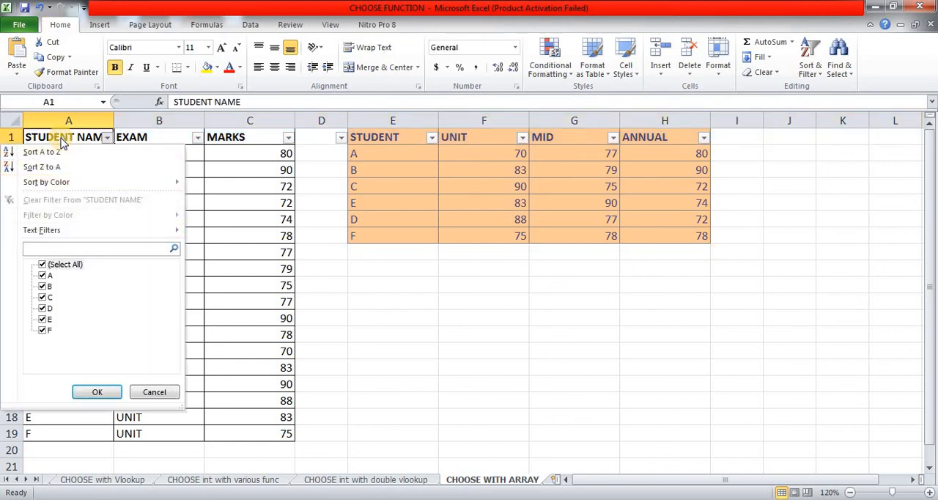
text(B)
key(Return)
Step: Compare student B's ANNUAL, MID and UNIT marks in the source list with the matching VLOOKUP results in row 3
key(Down)
key(Right)
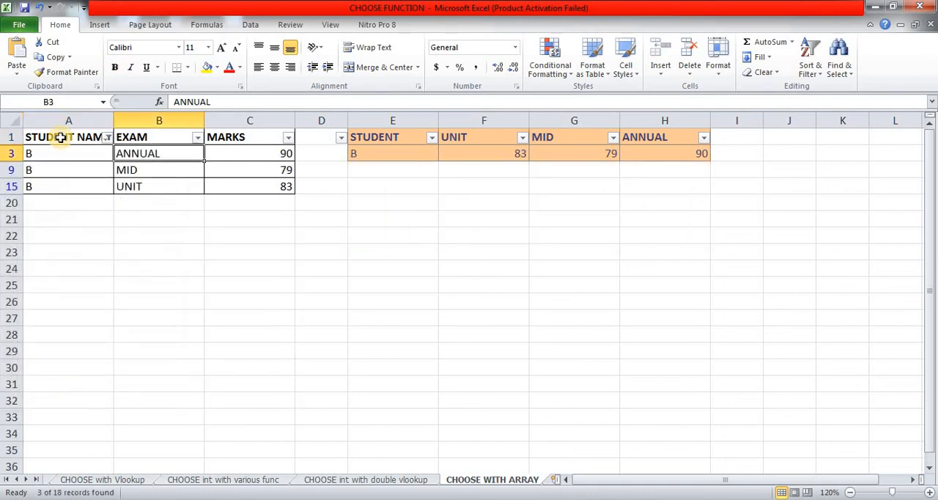
key(Right)
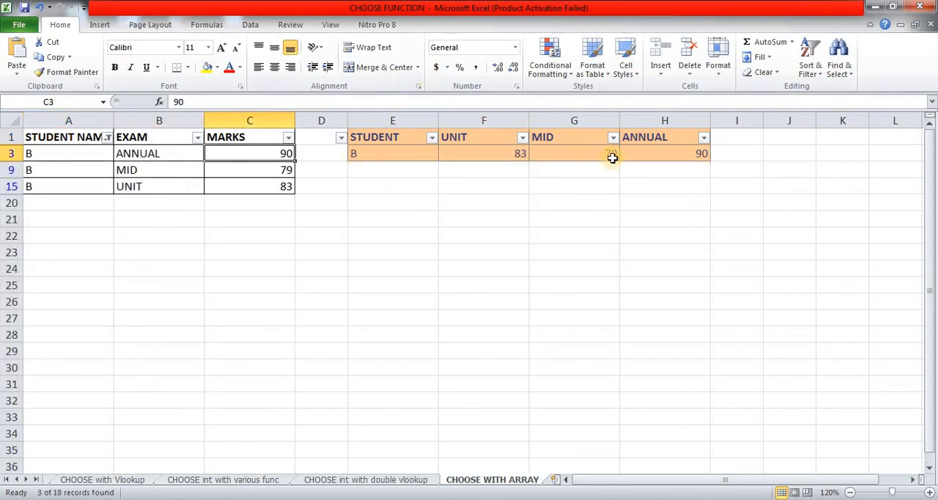
click(682, 158)
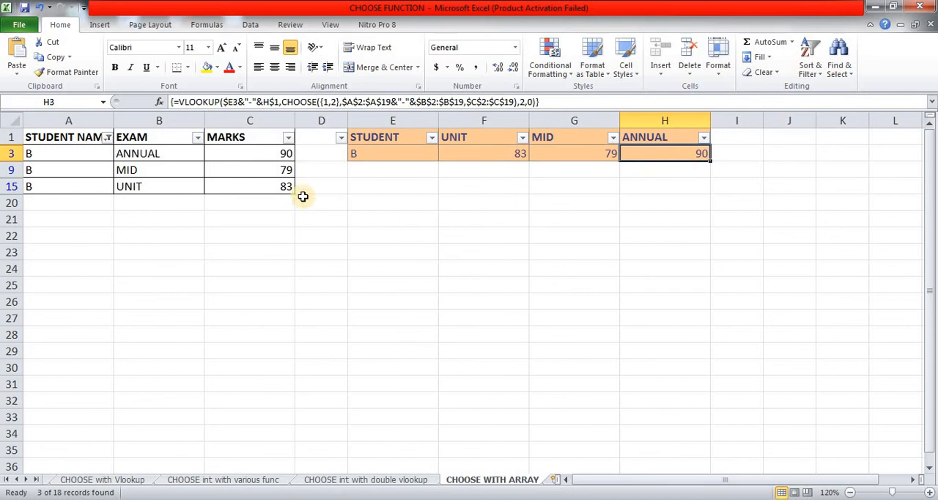
click(252, 169)
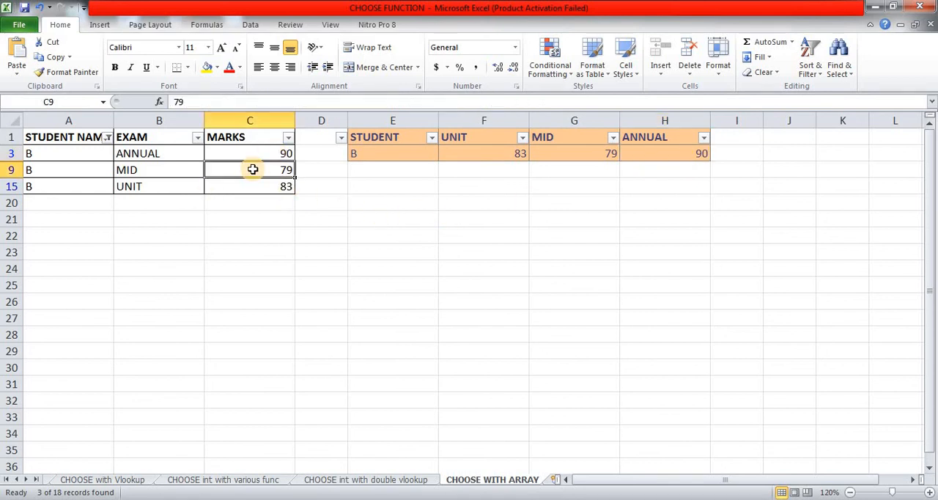
click(584, 150)
click(249, 186)
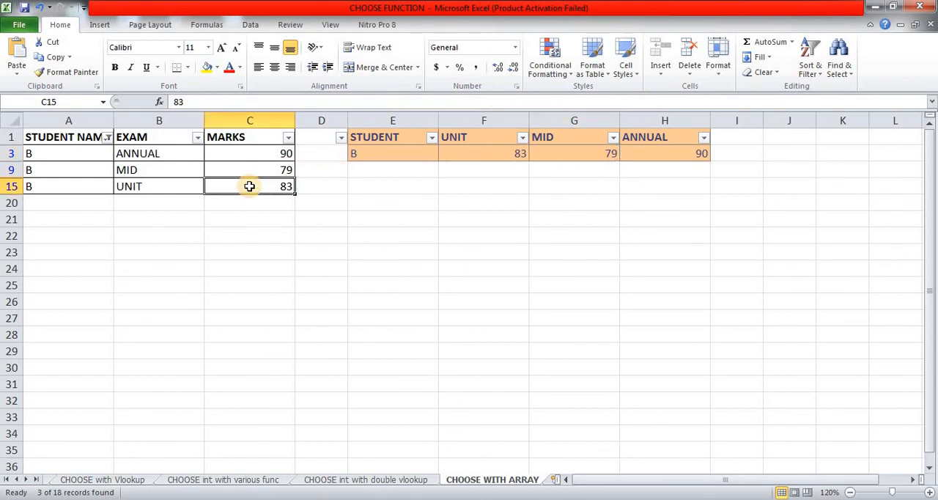
click(493, 155)
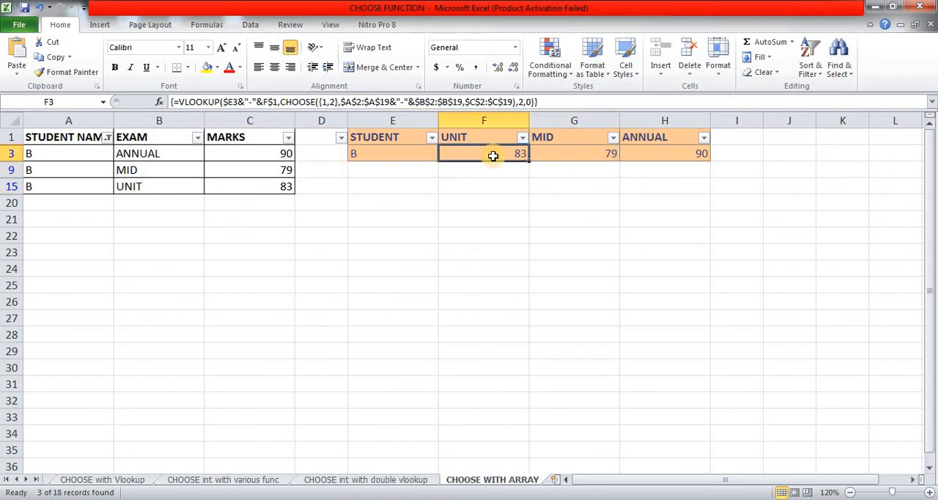
Step: Remove the filters from header row 1 so that all student rows are shown again
key(alt+d)
key(f)
key(f)
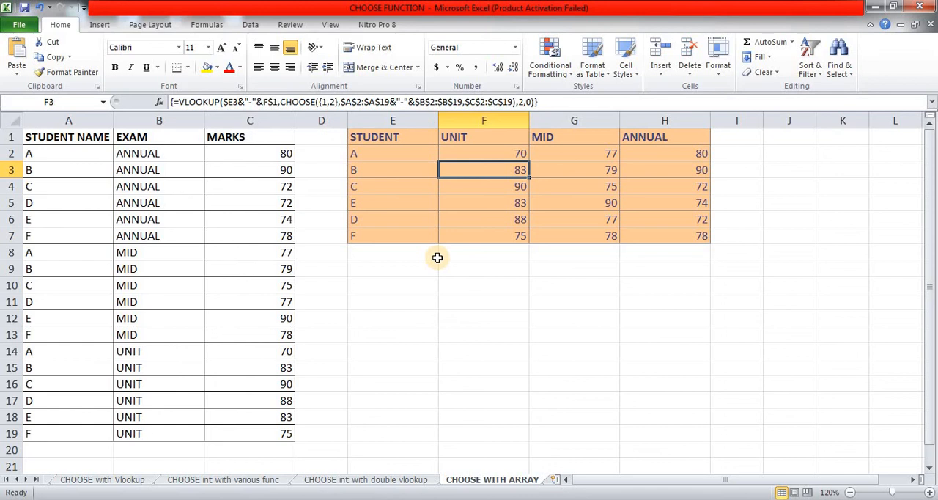
Step: Go back through the earlier sheets to the CHOOSE BASICS sheet and go to cell A1
key(ctrl+Page_Up)
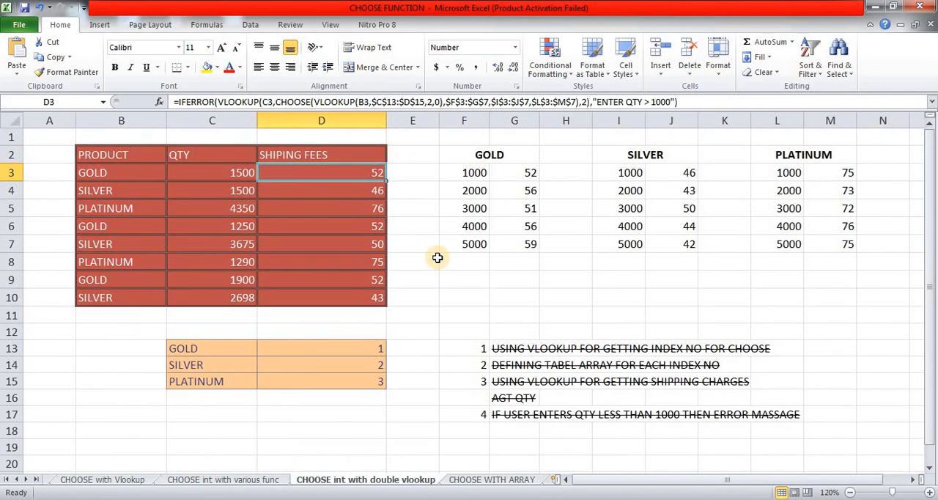
key(ctrl+Page_Up)
key(ctrl+Page_Up)
key(ctrl+Page_Up)
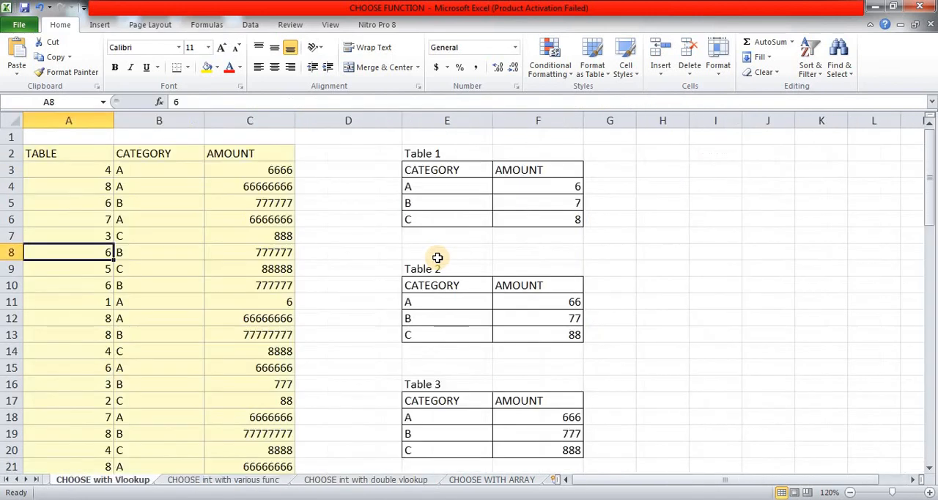
key(ctrl+Home)
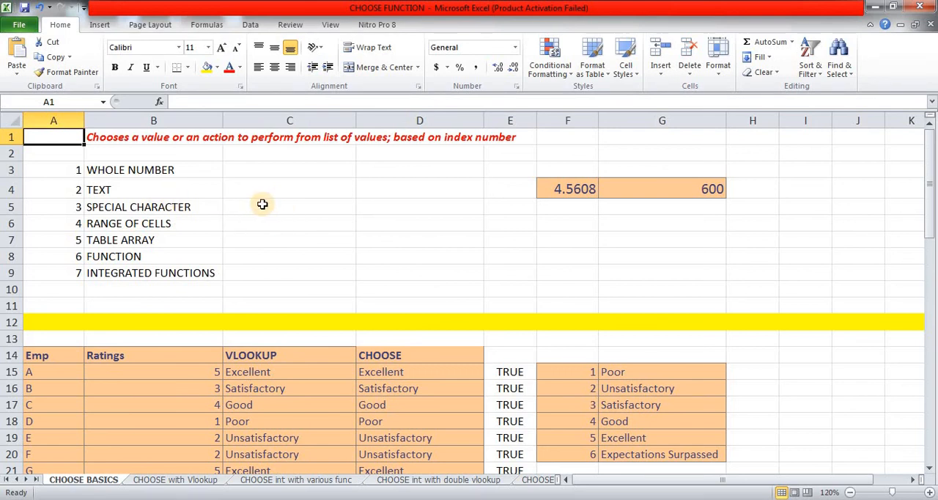
click(190, 195)
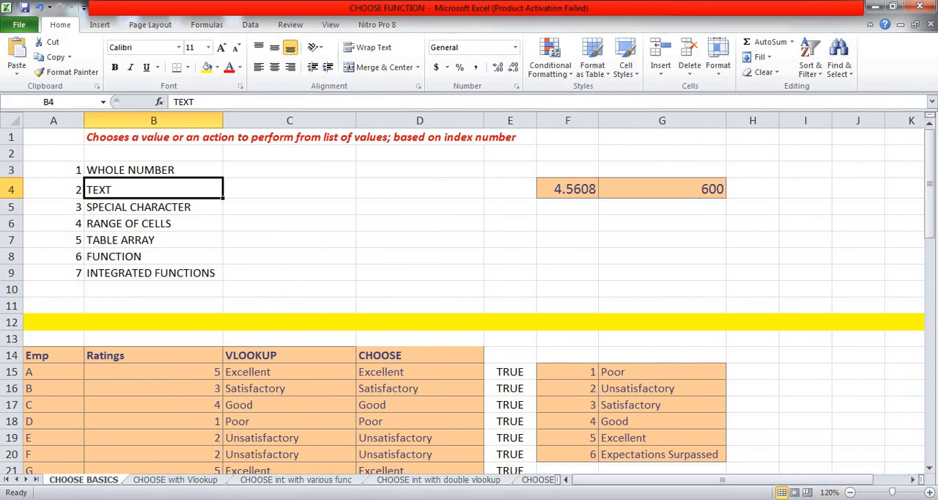
click(892, 496)
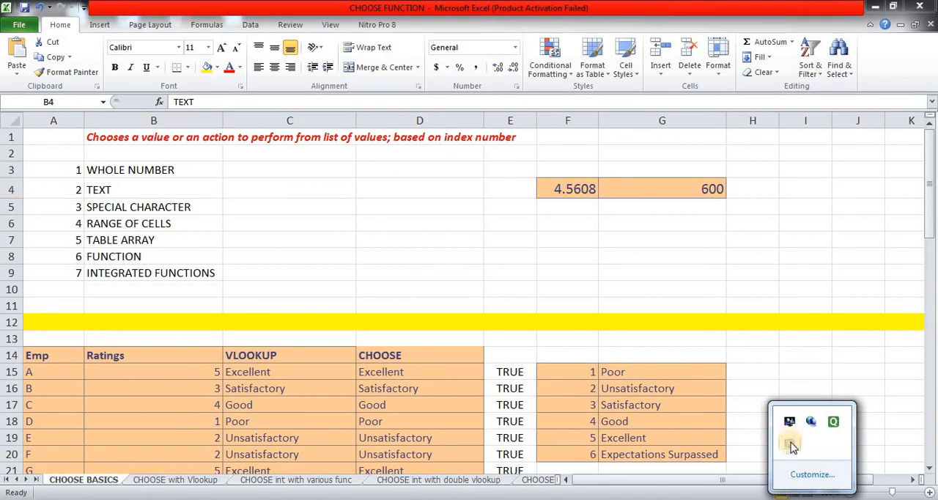